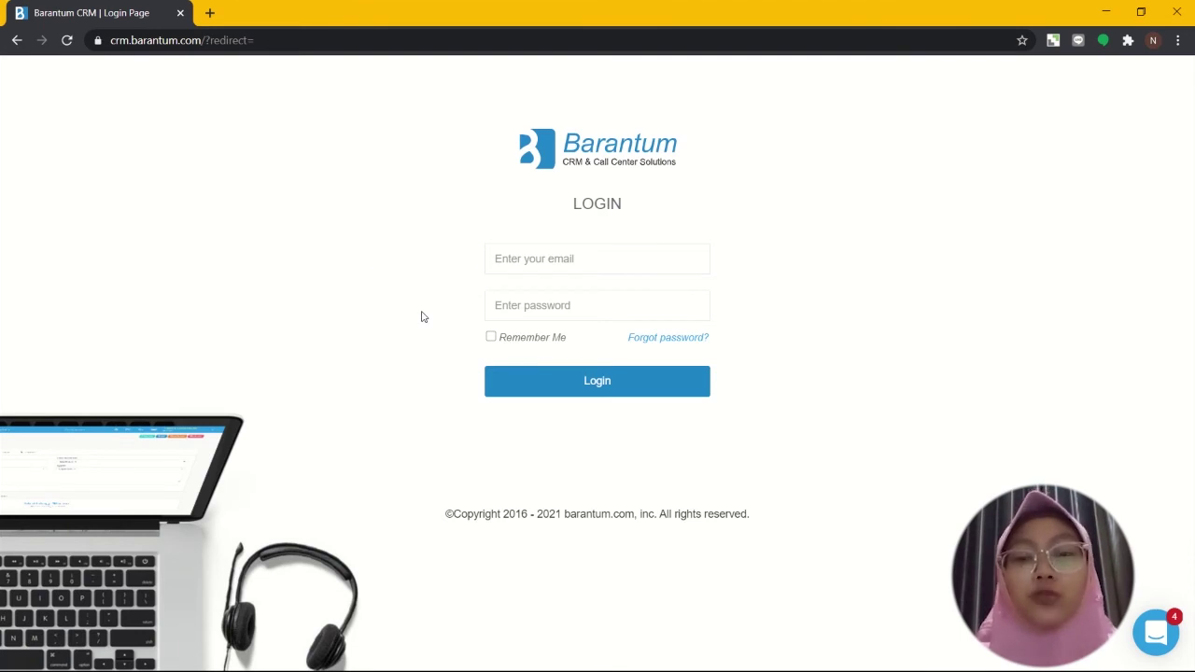
Step: Log in with the saved email suggestion and the account password
click(527, 258)
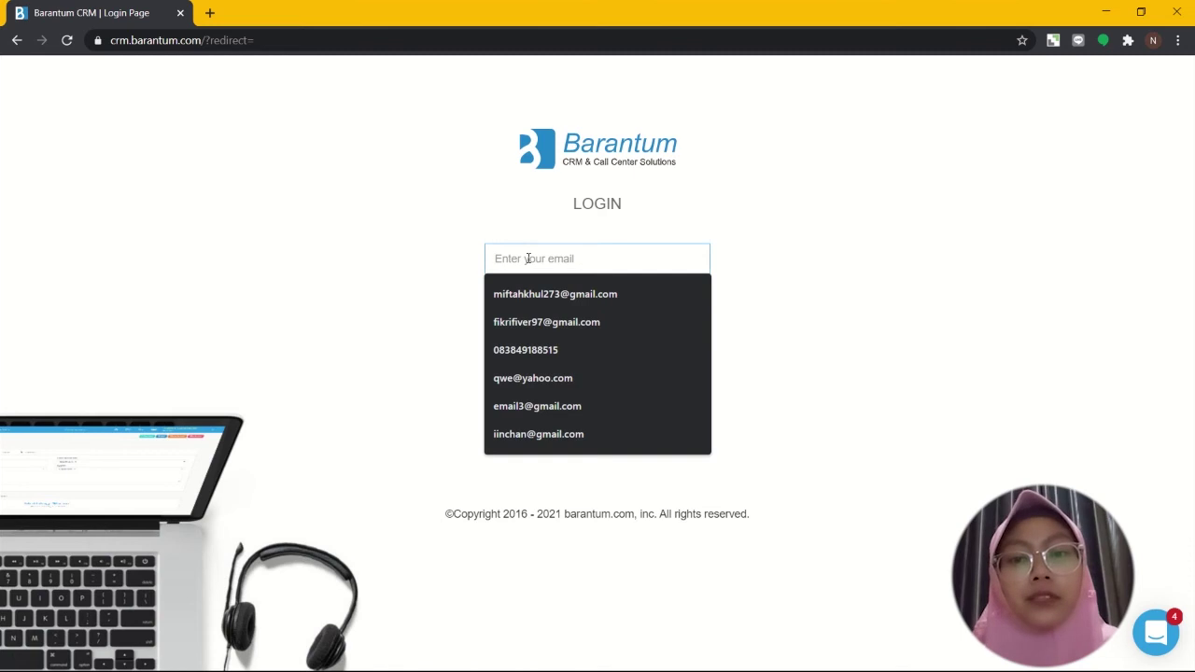
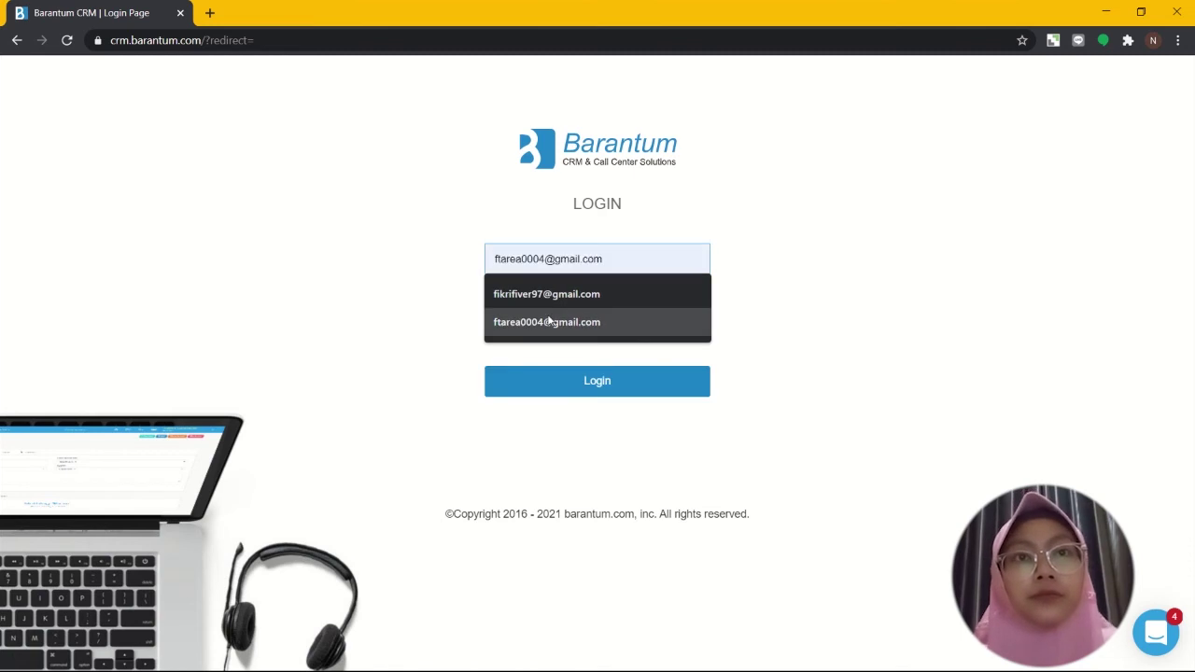
click(549, 321)
click(549, 316)
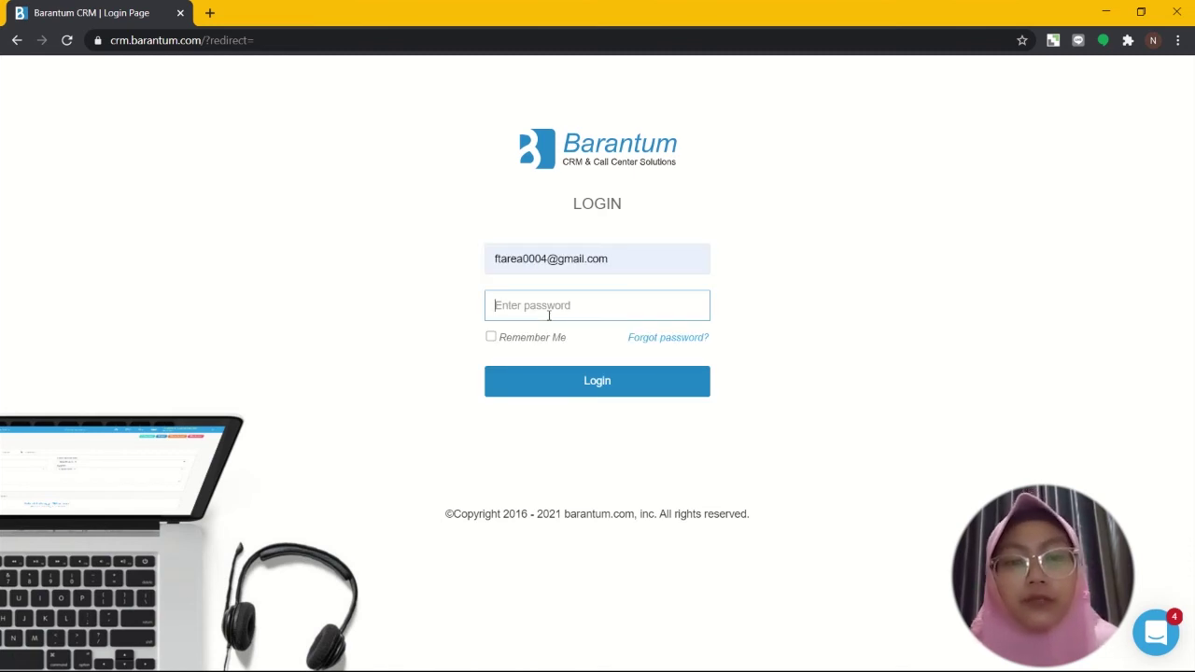
text(••••)
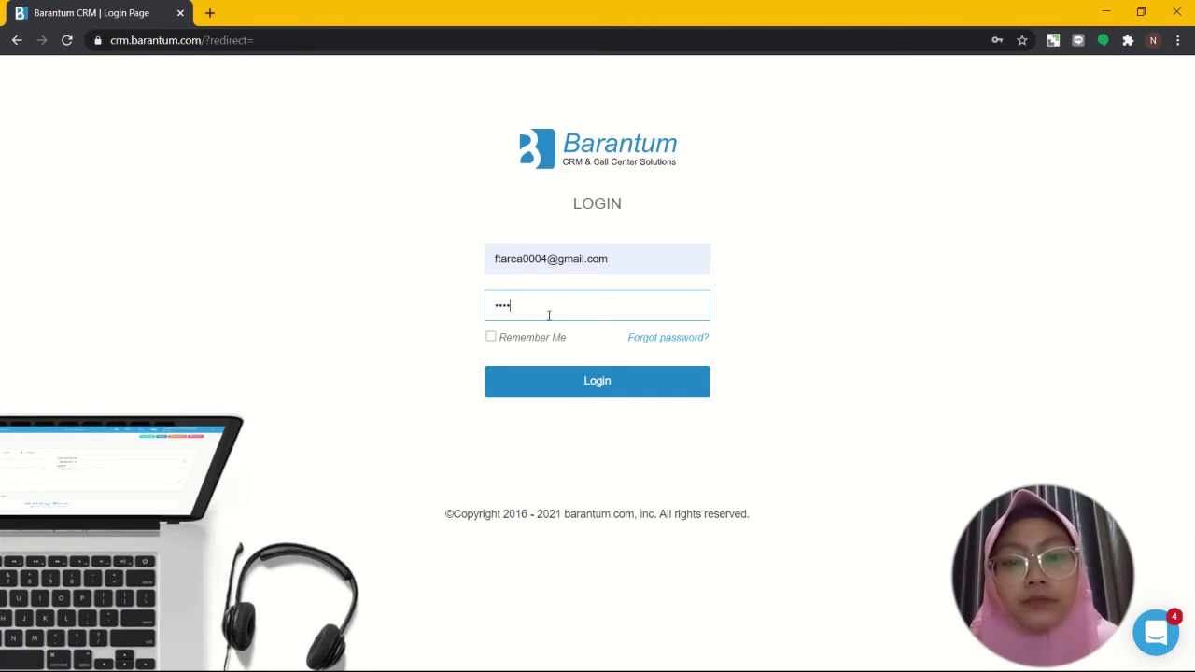
text(••••••••)
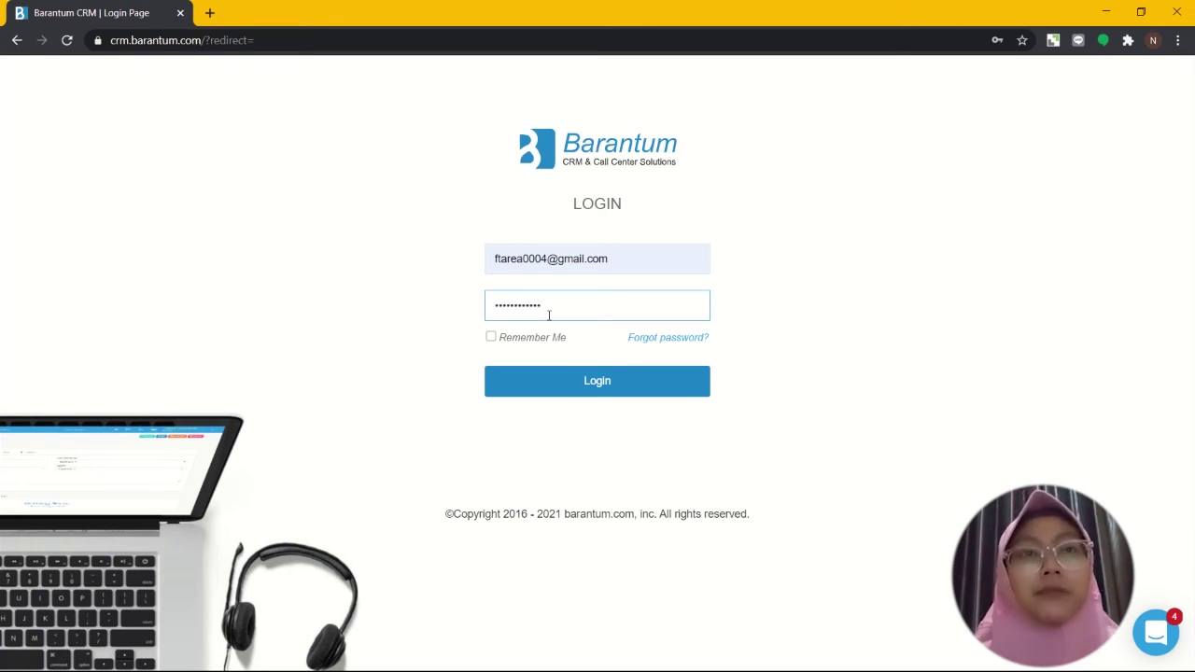
click(573, 385)
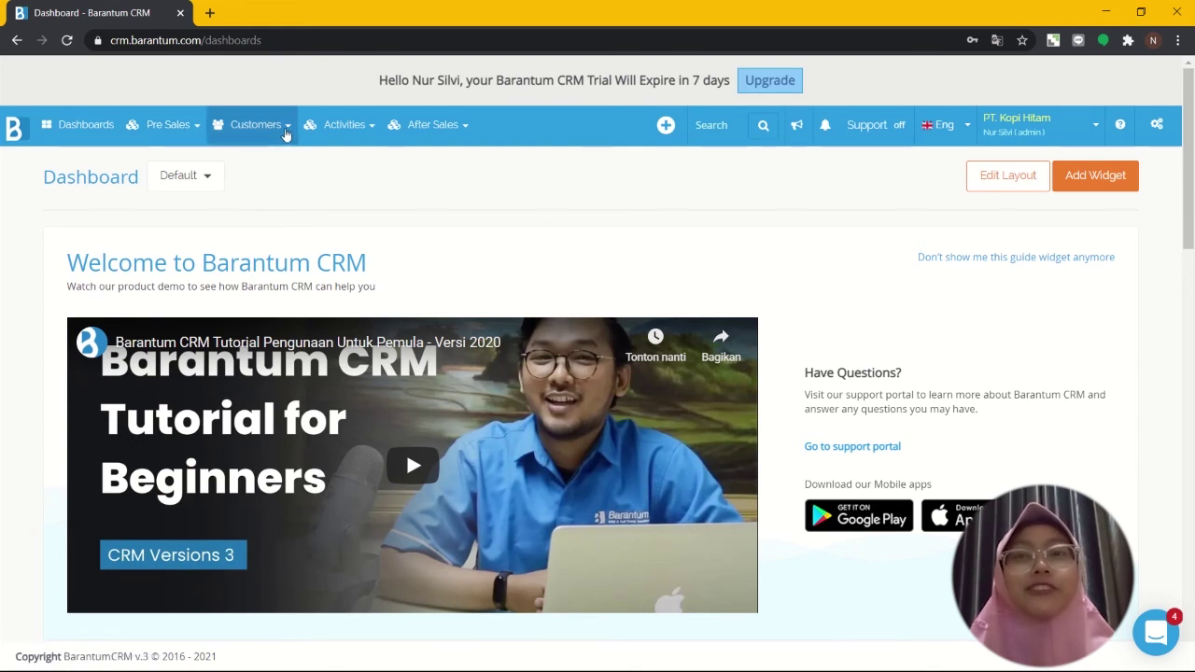
Step: Open the Leads page from the Customers menu after glancing at Activities
click(286, 133)
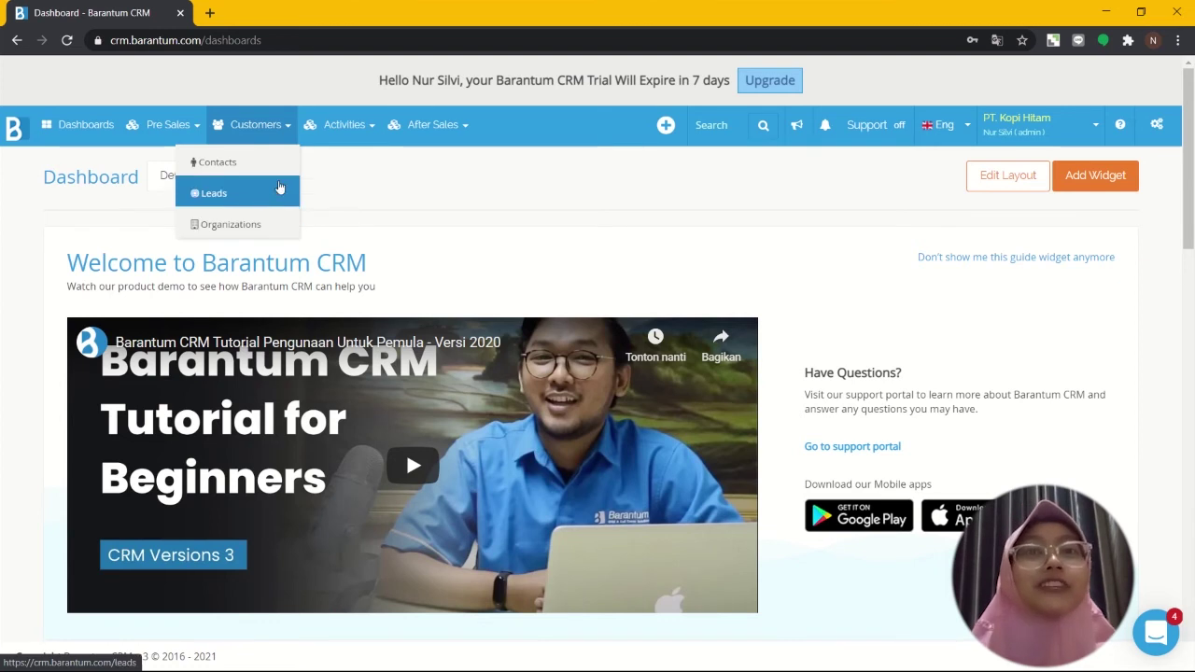
click(353, 126)
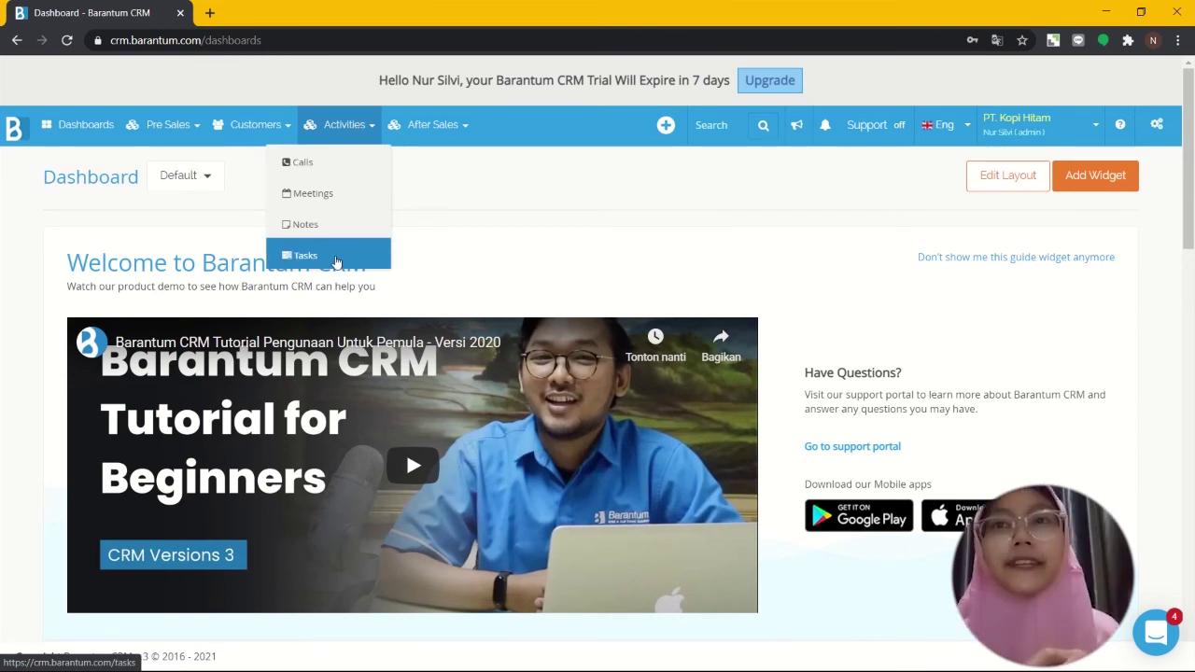
mouse_move(255, 125)
click(256, 188)
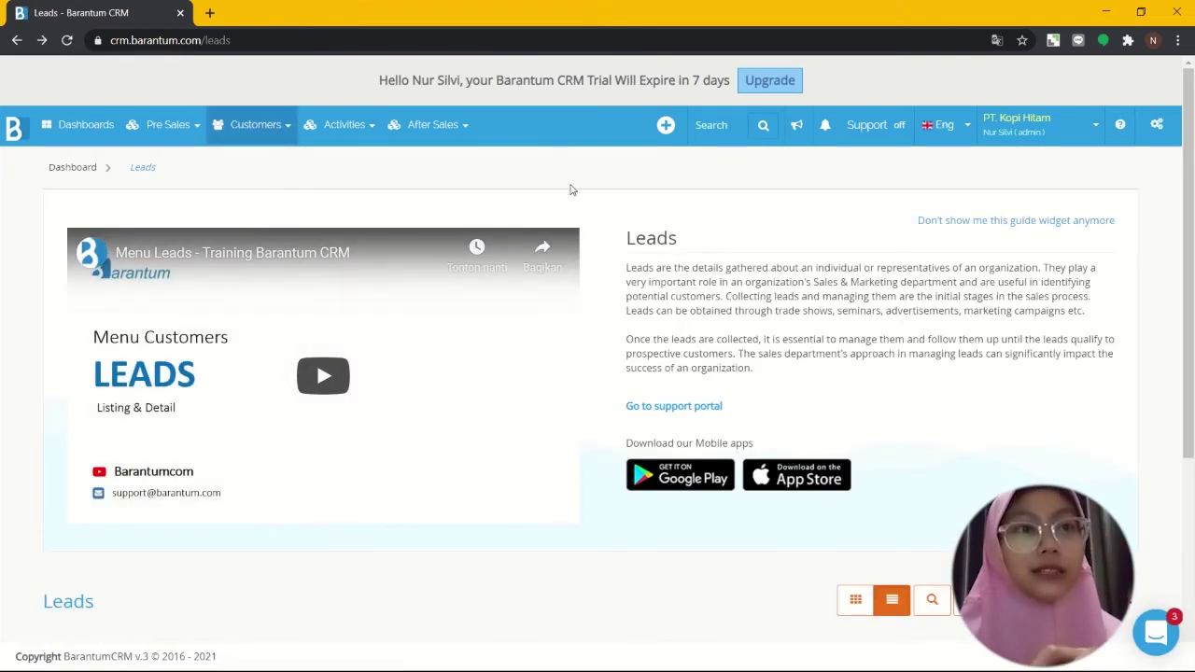
Step: Open a blank Create New Leads form from the Leads table
scroll(571, 190, down, 2)
click(1055, 399)
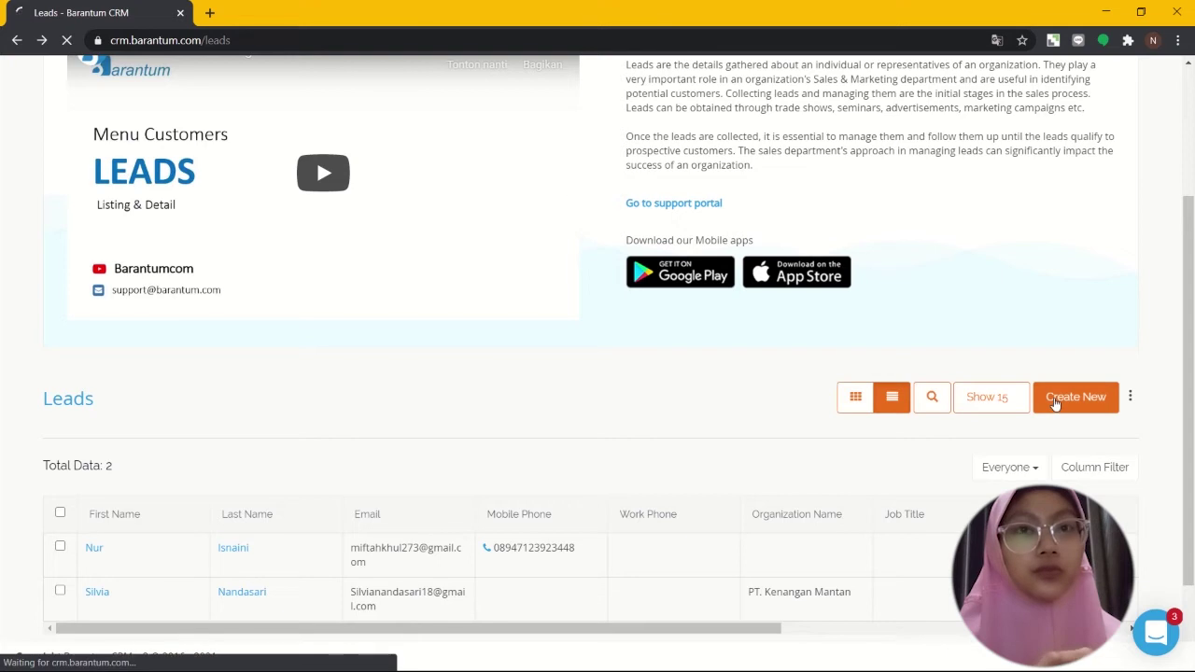
scroll(1055, 404, down, 2)
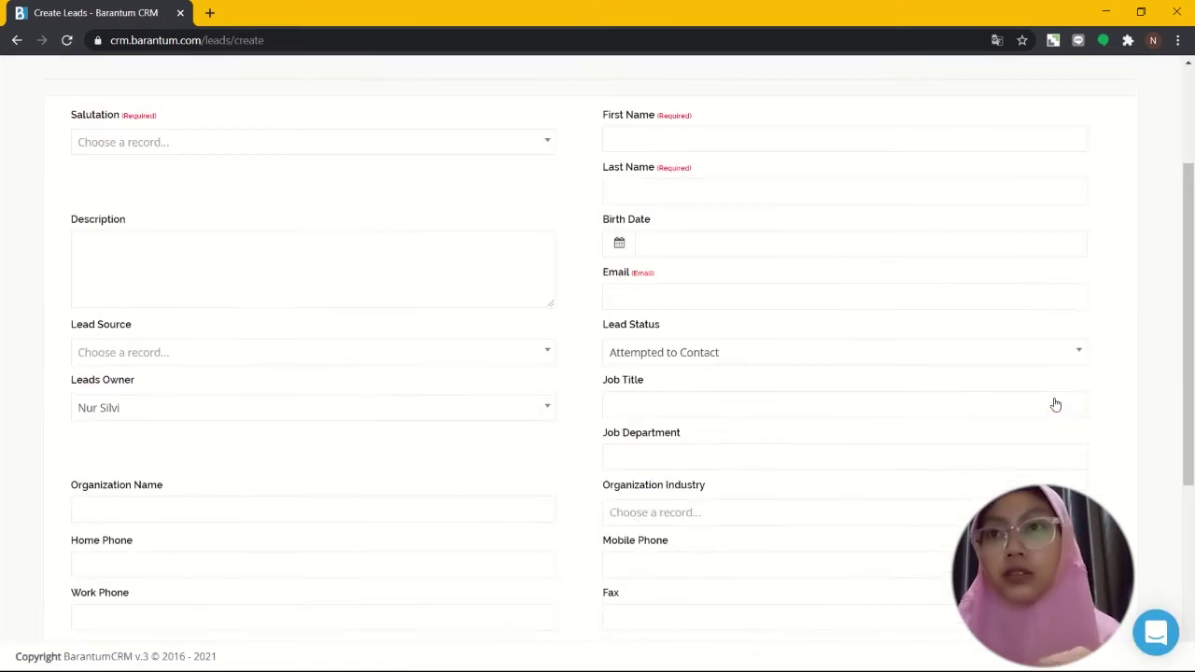
scroll(1055, 404, down, 1)
scroll(1055, 404, up, 3)
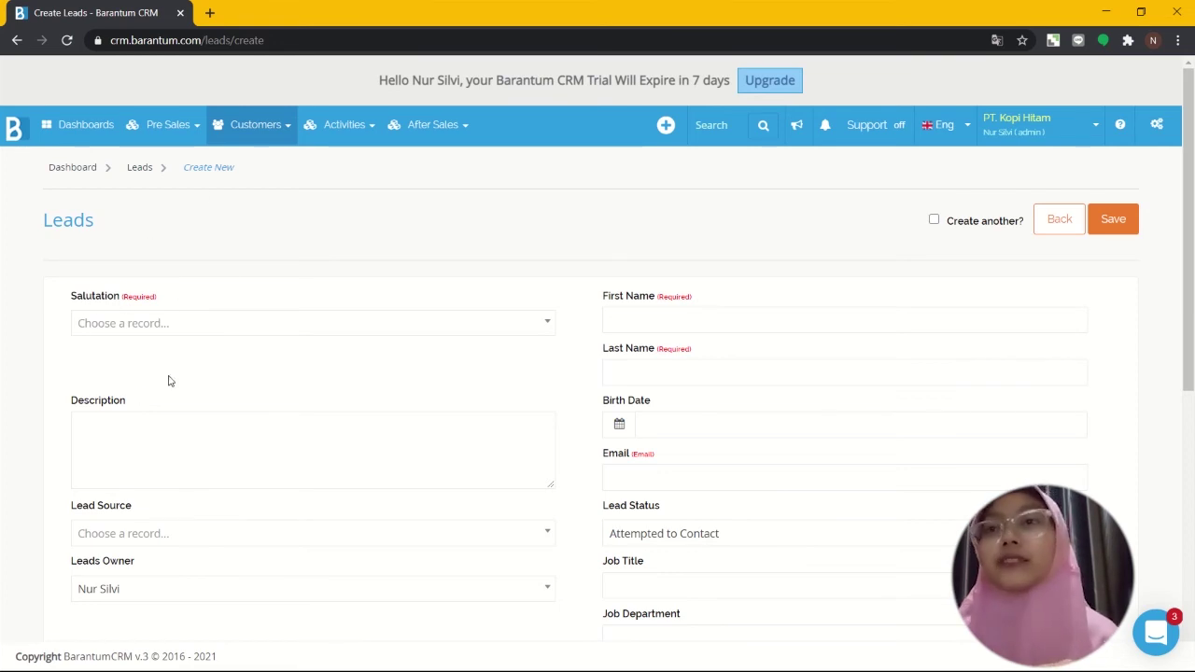
Step: Set the lead's salutation to Ms. and enter the lead's first and last name
click(203, 336)
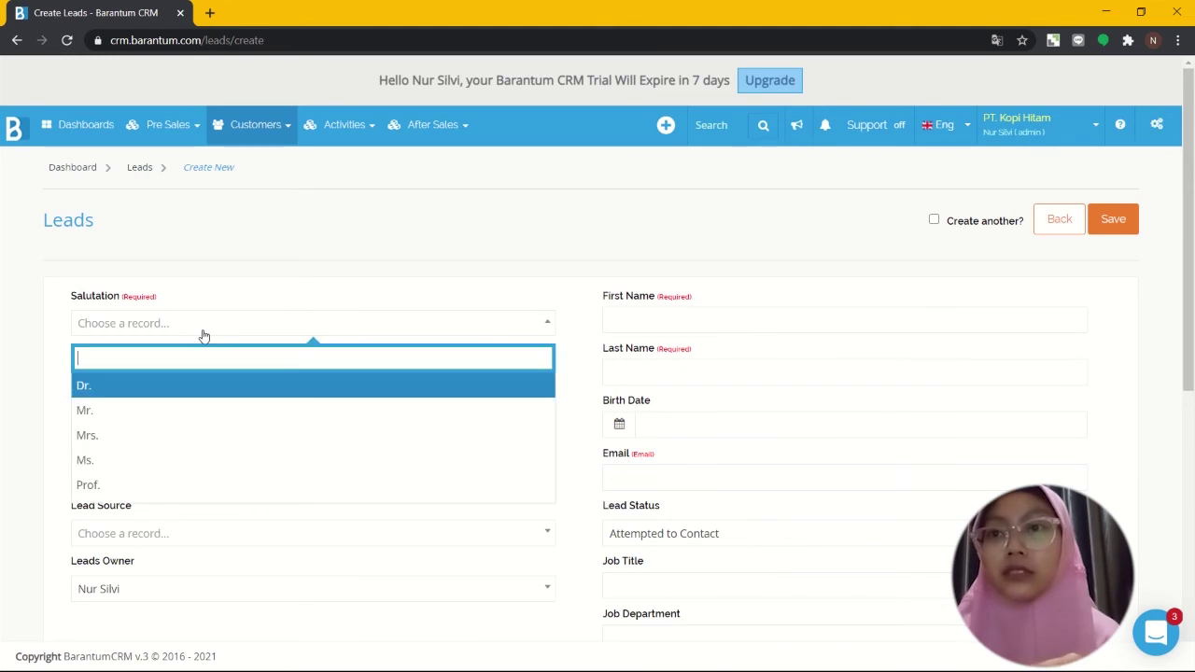
click(182, 462)
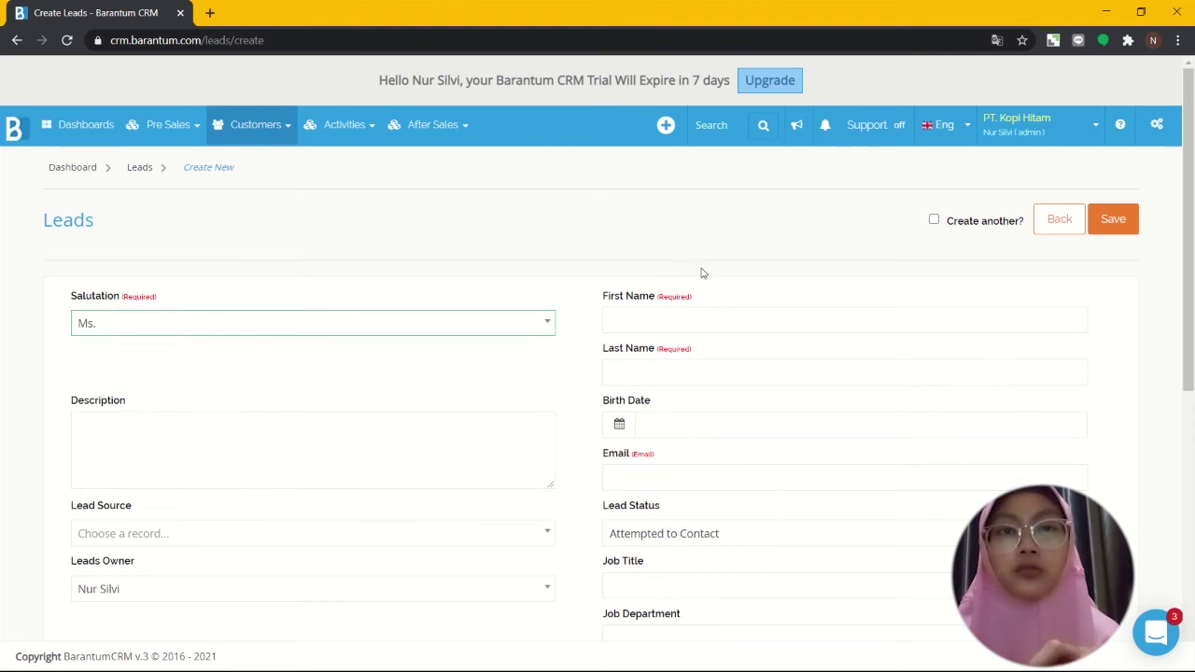
click(685, 319)
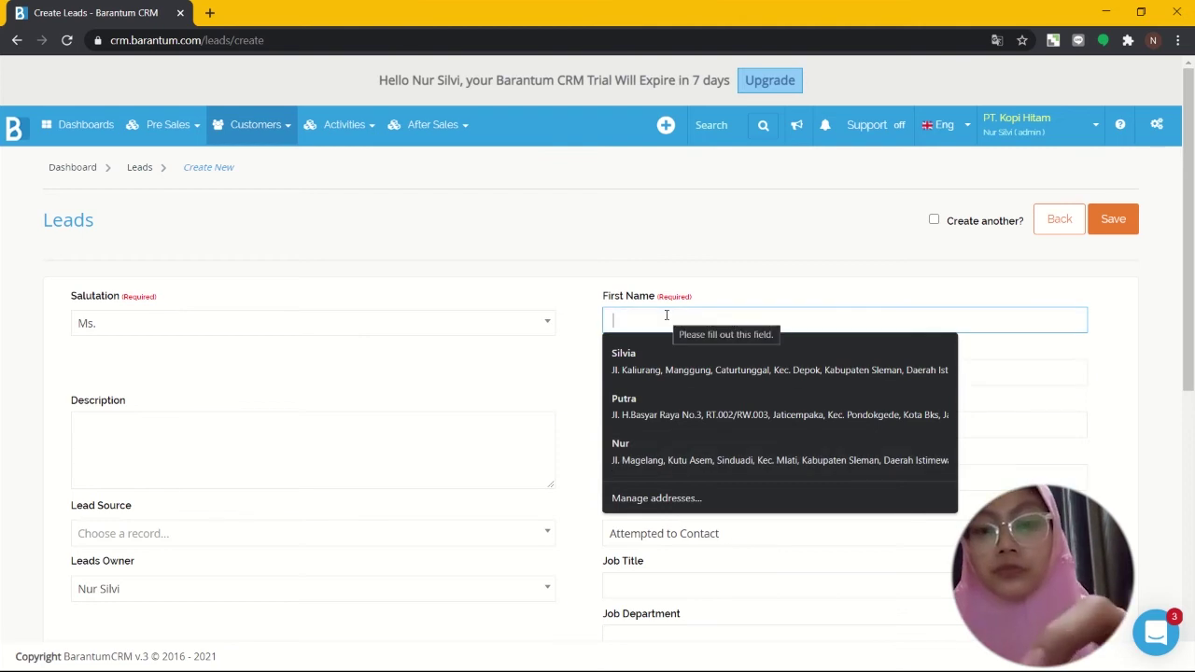
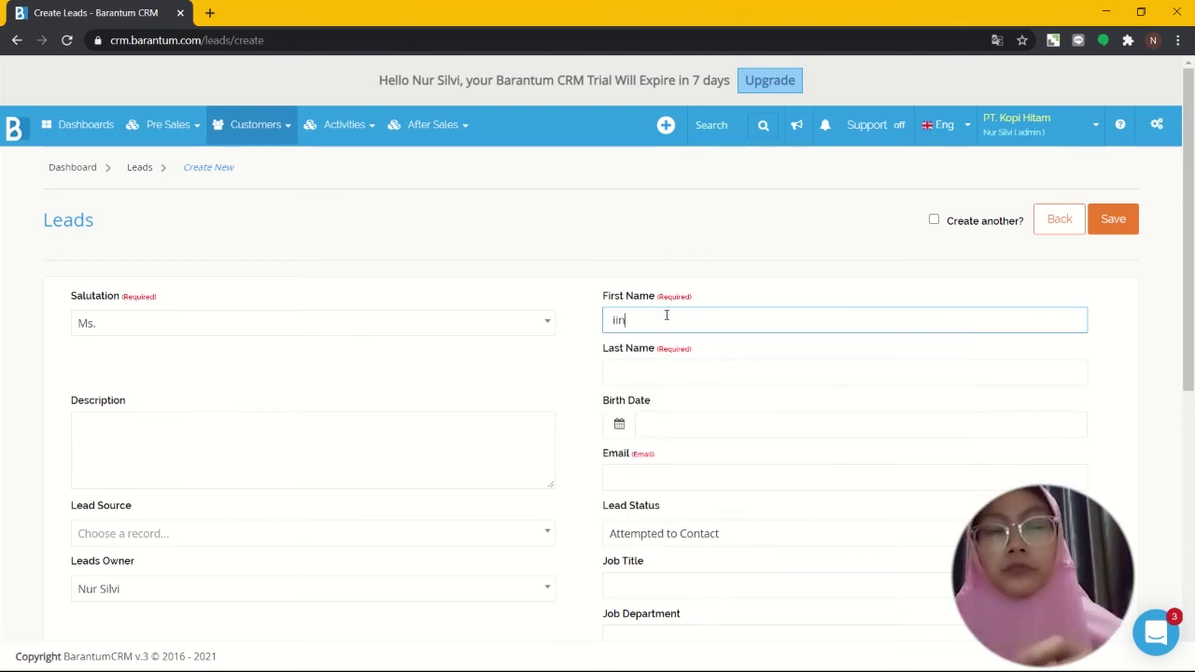
click(643, 371)
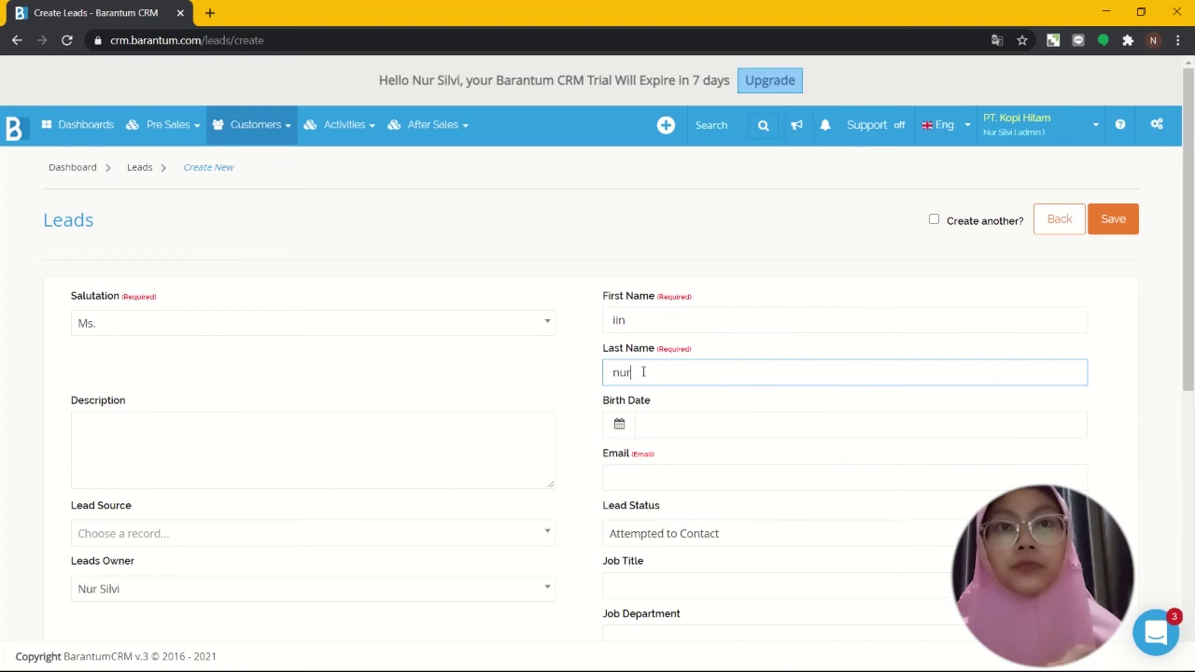
Step: Enter the lead's email address, correcting the mistyped domain
scroll(643, 372, down, 1)
click(644, 394)
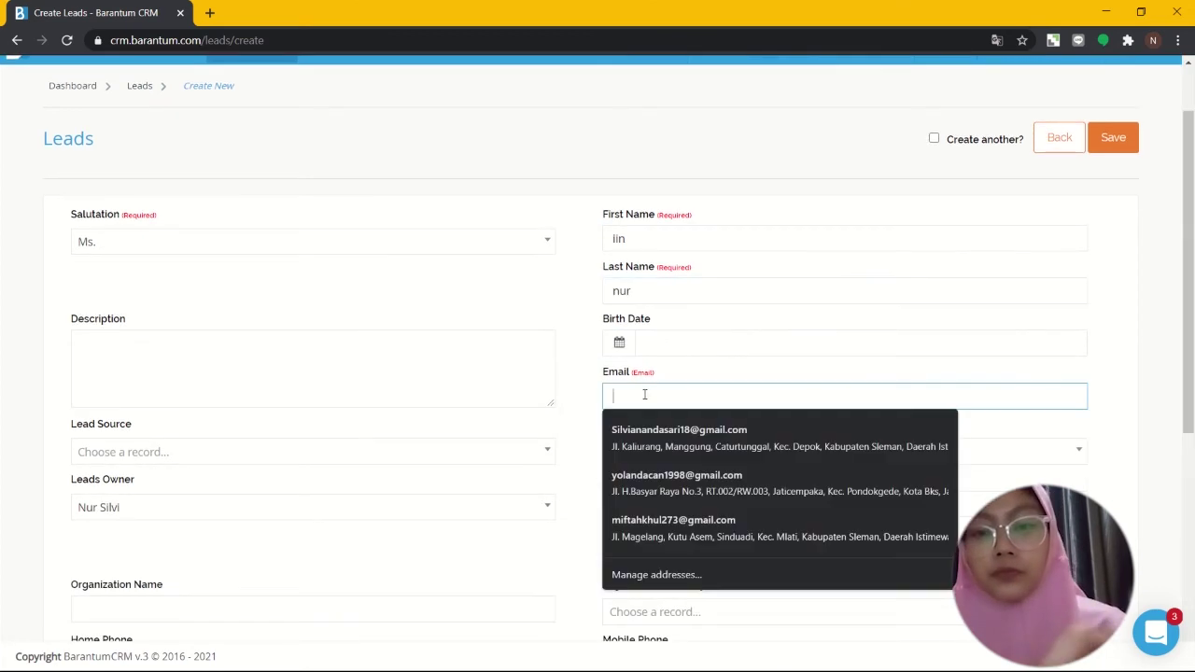
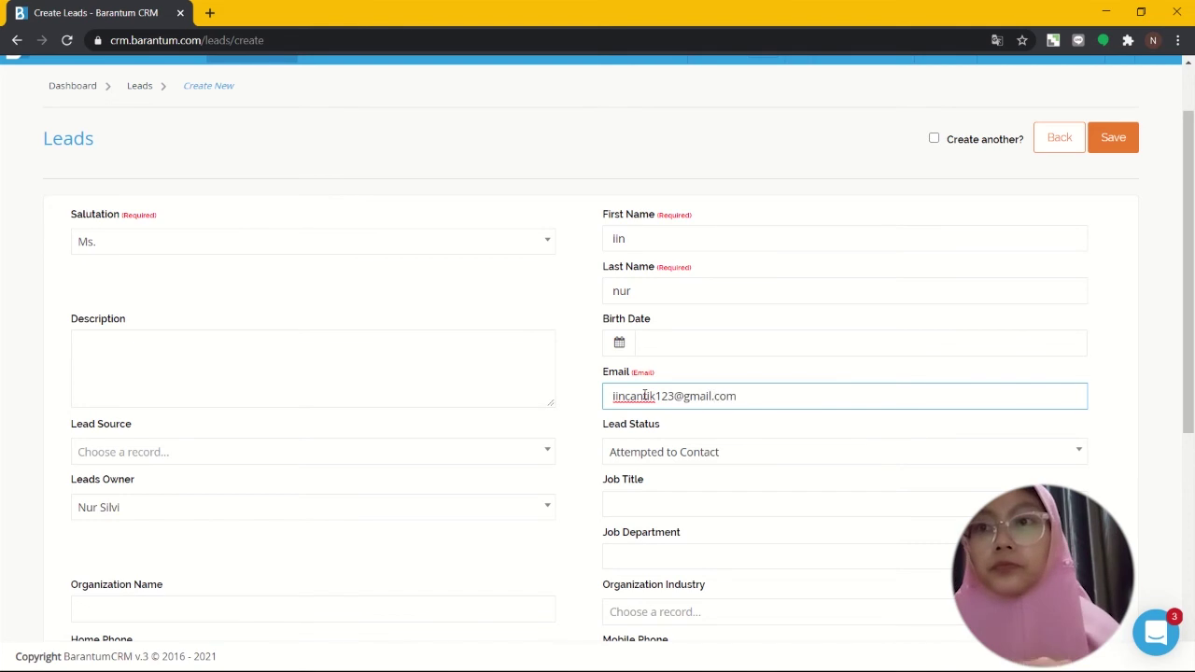
scroll(187, 517, down, 3)
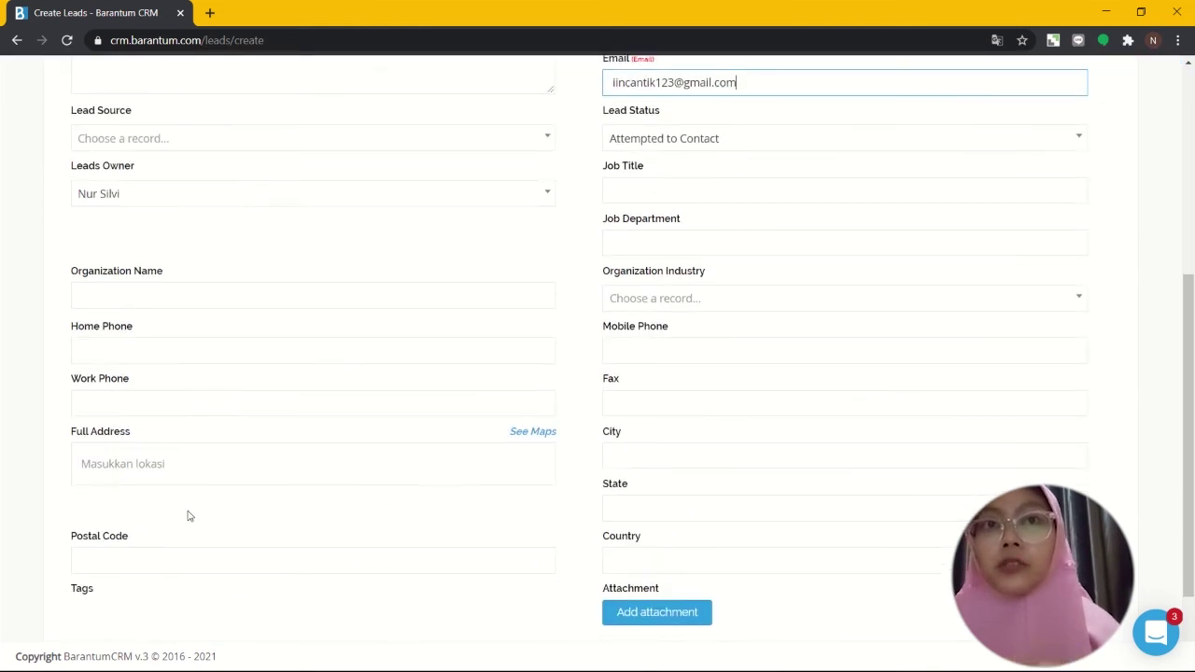
scroll(187, 517, down, 1)
scroll(188, 510, up, 3)
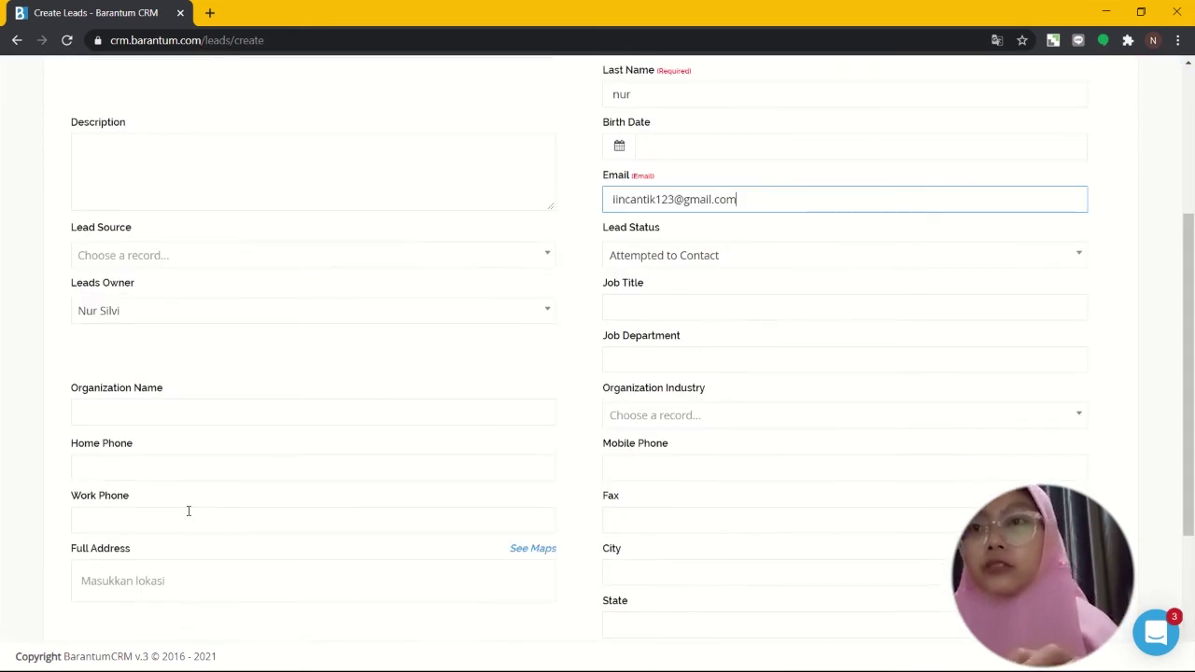
scroll(188, 511, down, 2)
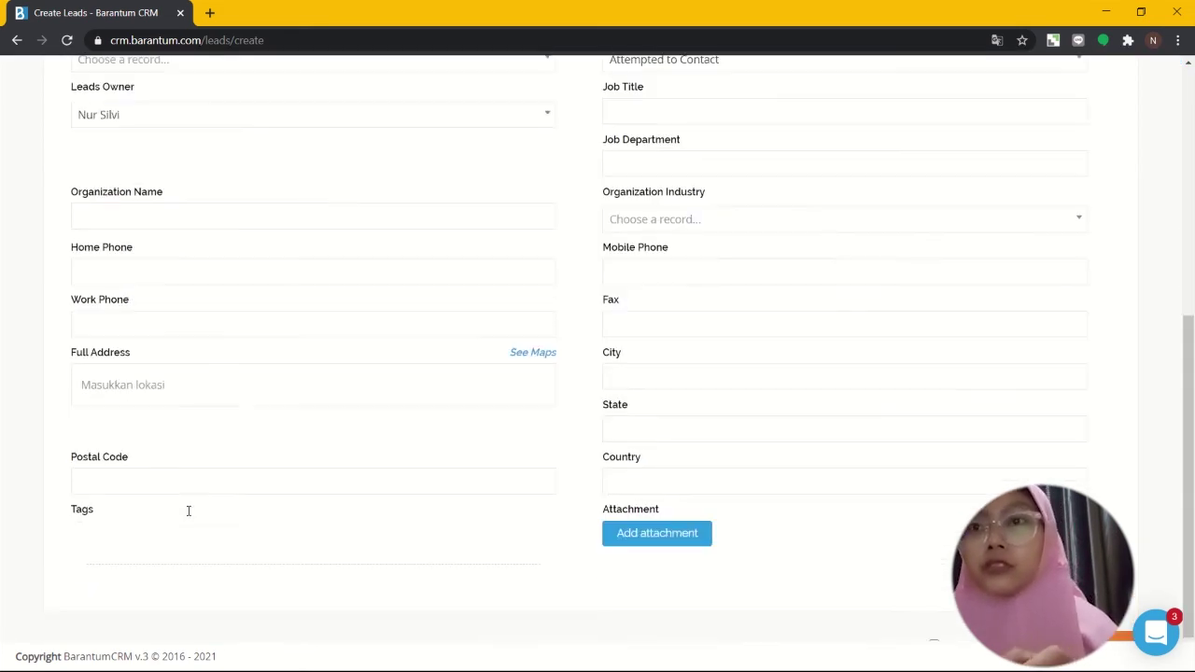
Step: Enter the lead's mobile phone number
click(185, 385)
text(Jl)
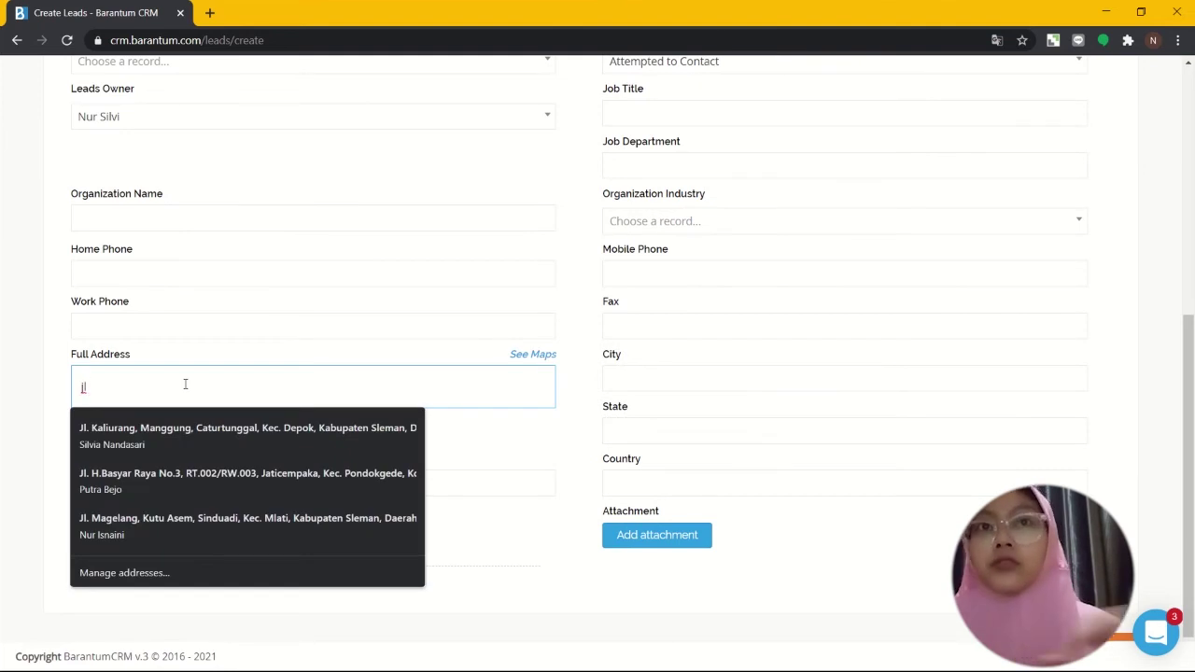
key(BackSpace)
key(BackSpace)
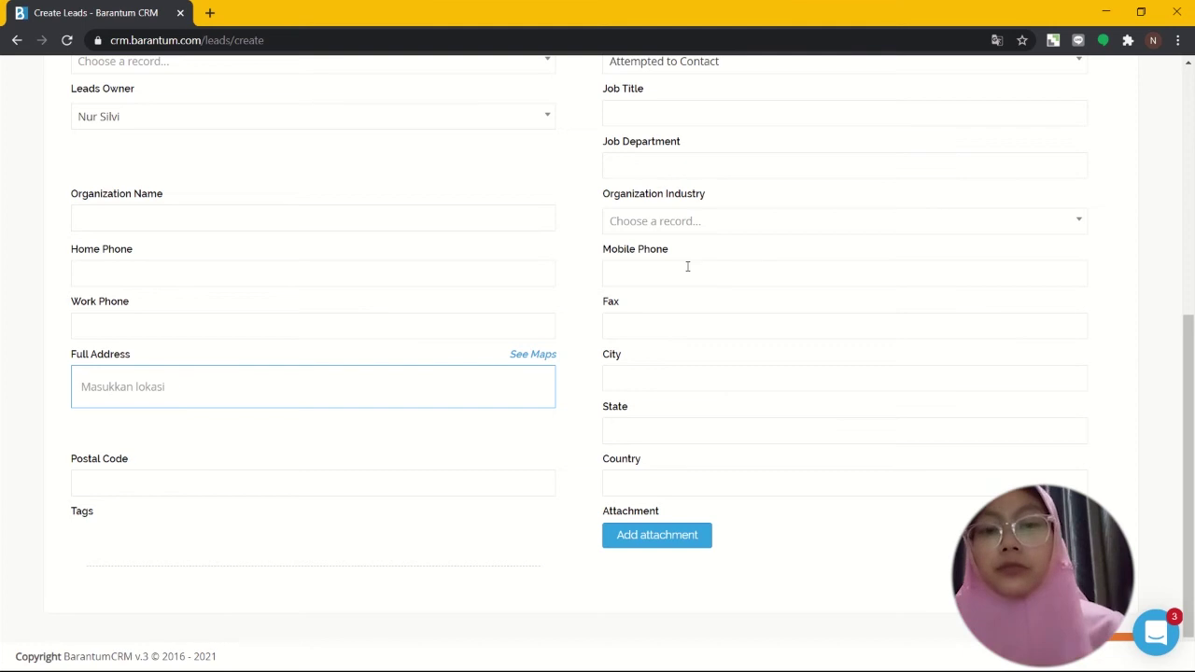
click(687, 266)
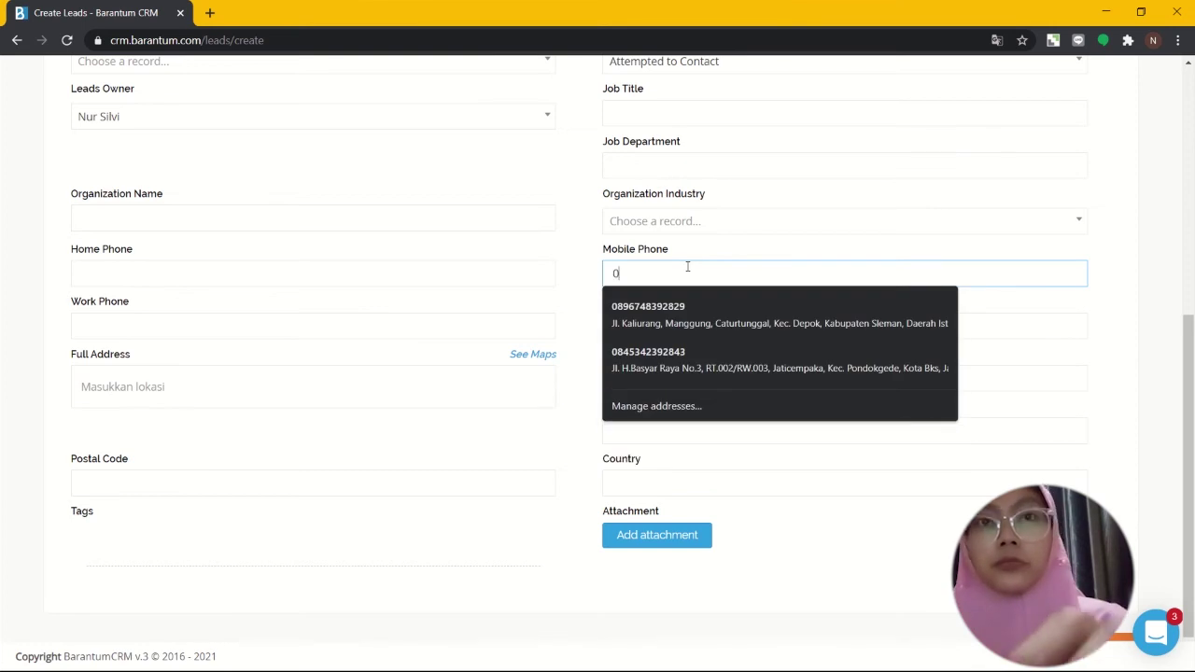
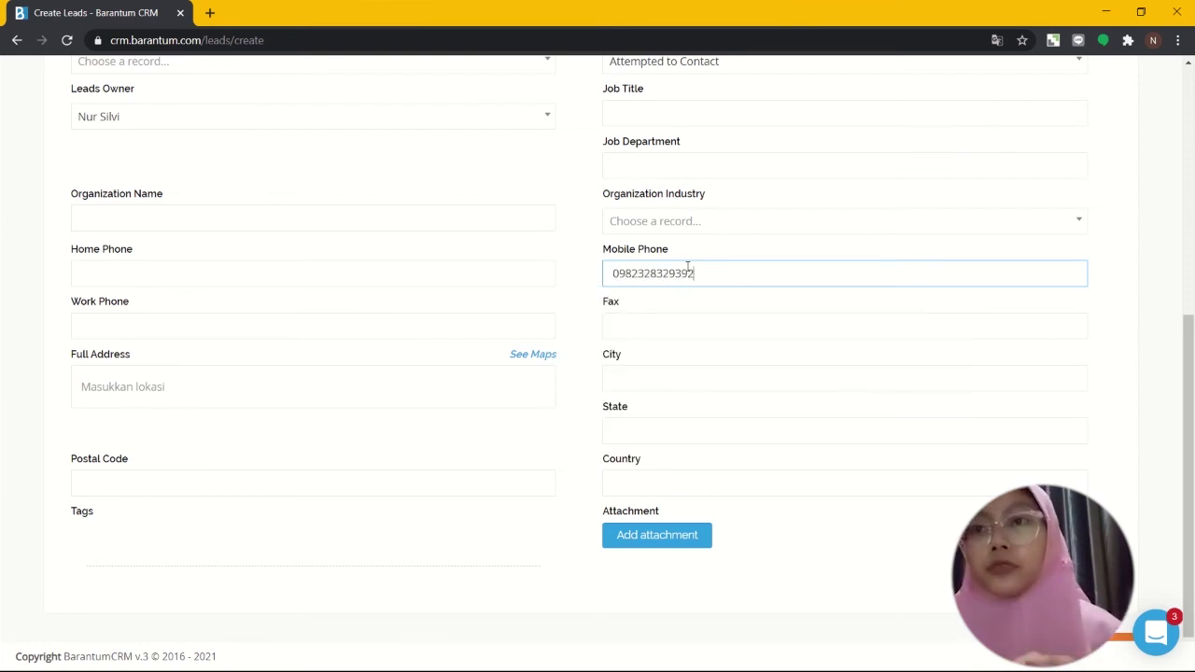
Step: Autofill address, city, state, country and postal code from a place suggestion, then save the lead
click(369, 385)
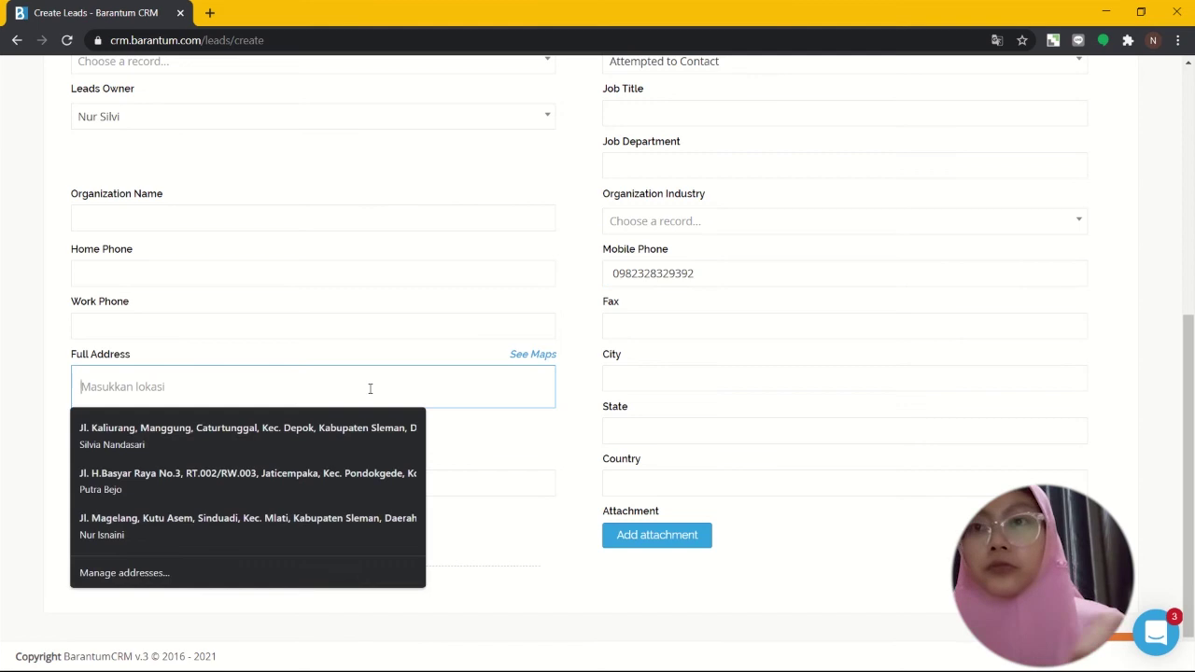
text(jl)
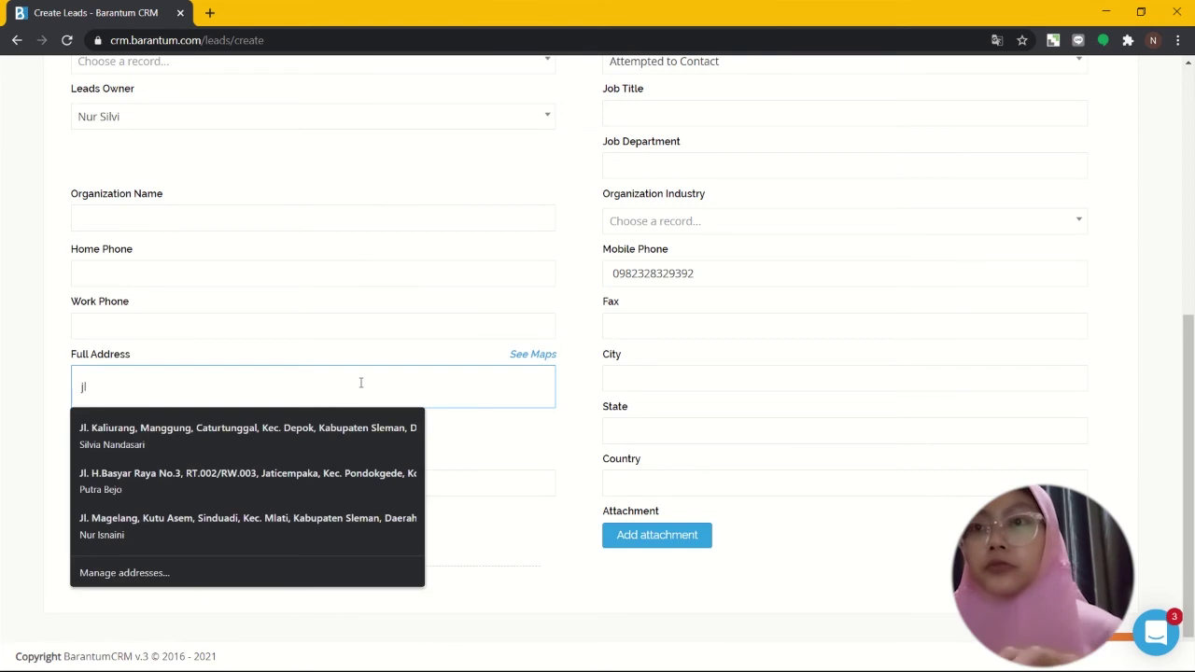
text(.)
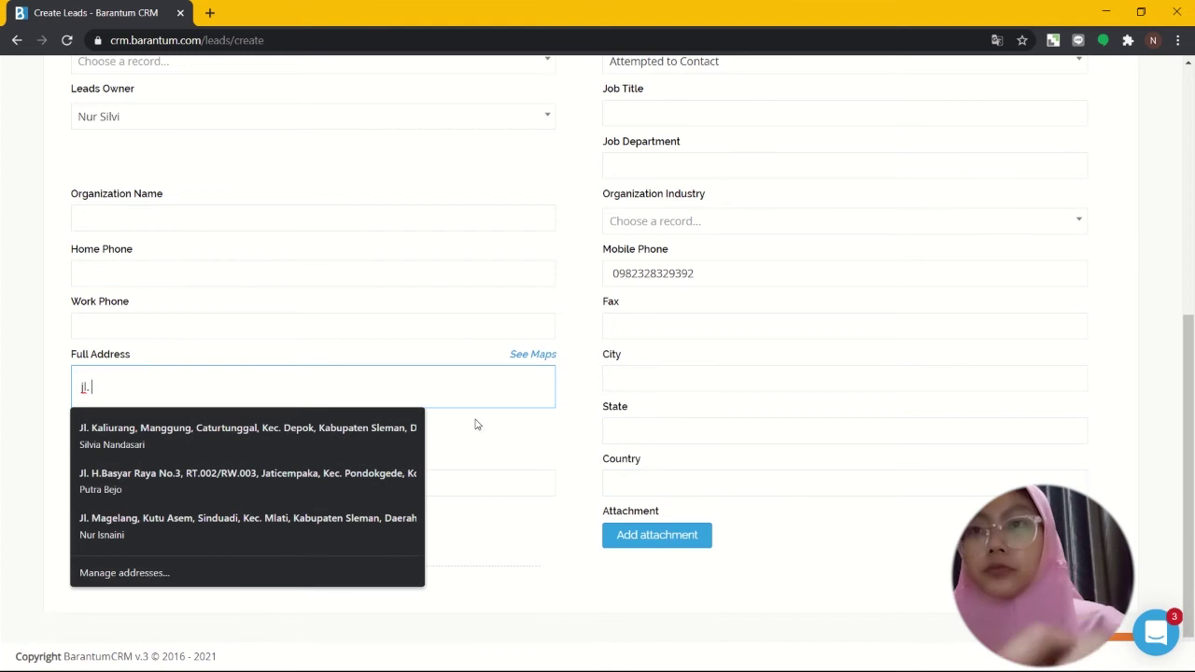
text(ba)
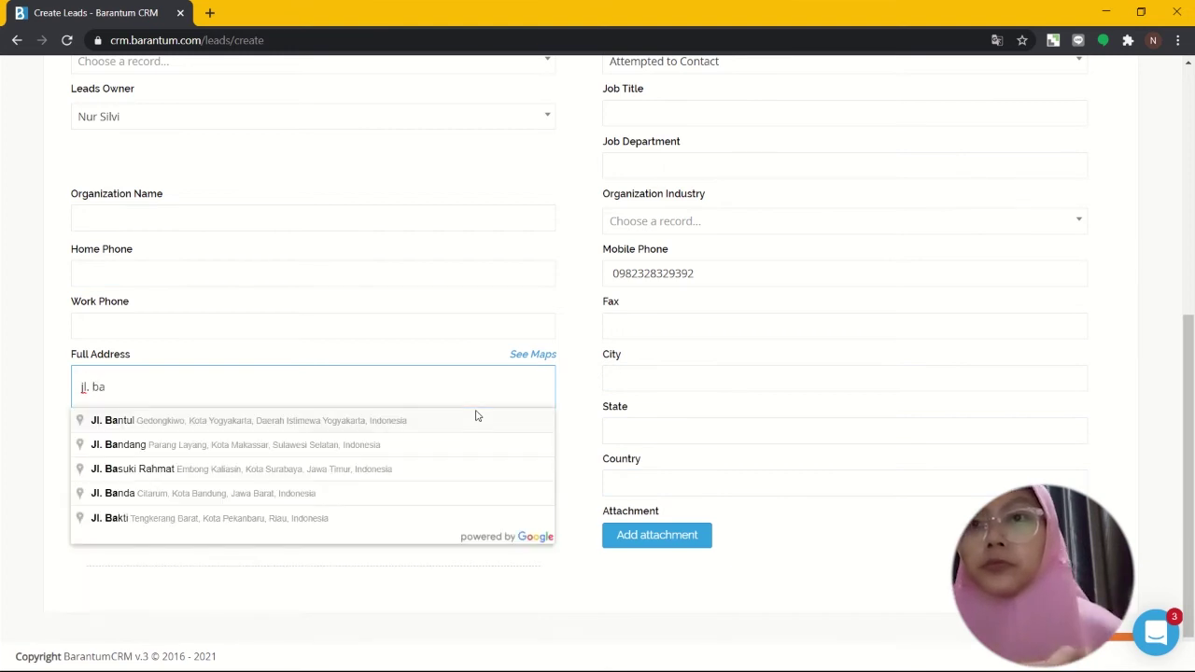
click(450, 422)
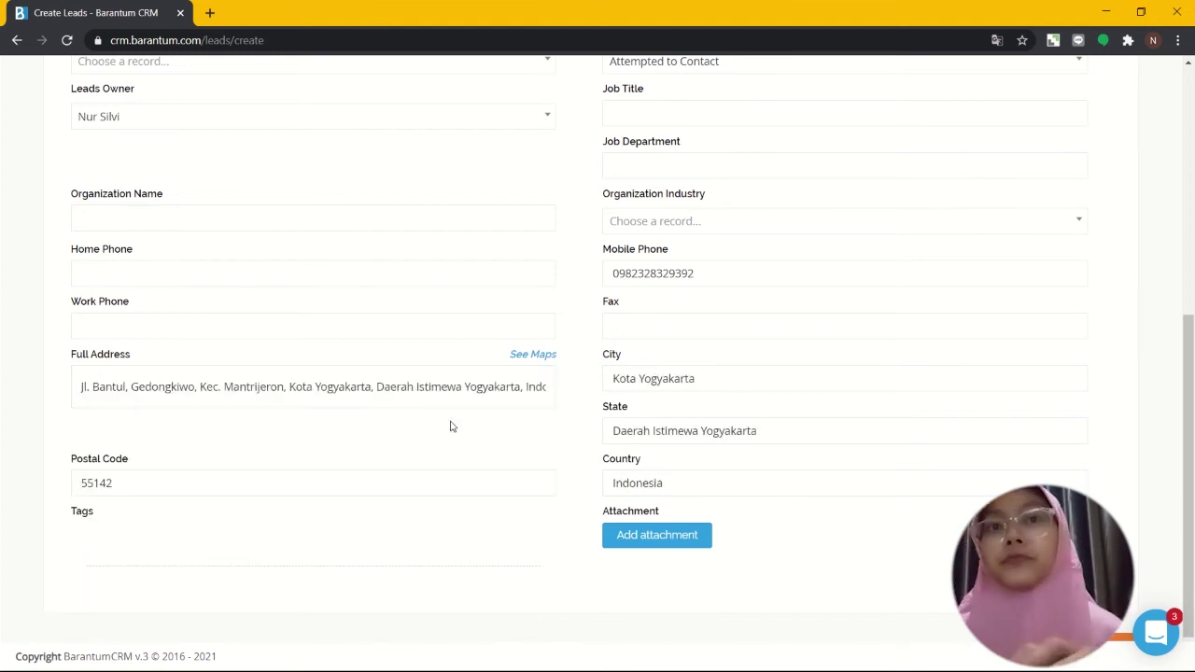
scroll(452, 425, down, 1)
scroll(452, 424, up, 6)
scroll(450, 424, down, 5)
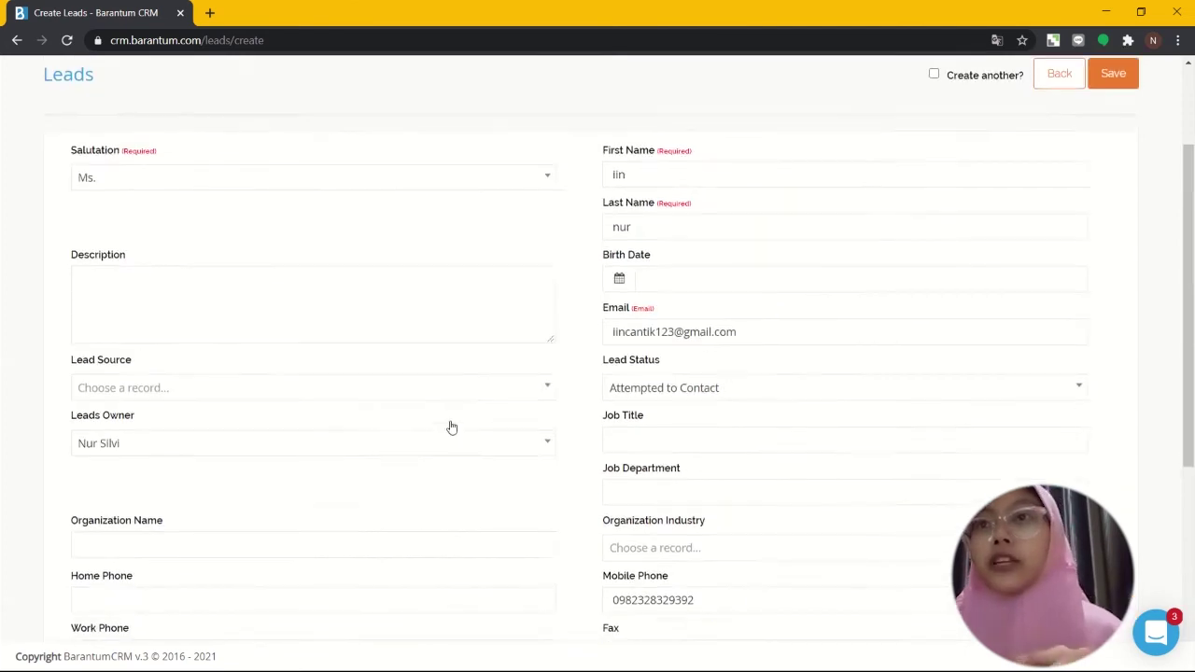
scroll(451, 422, up, 6)
scroll(450, 419, down, 7)
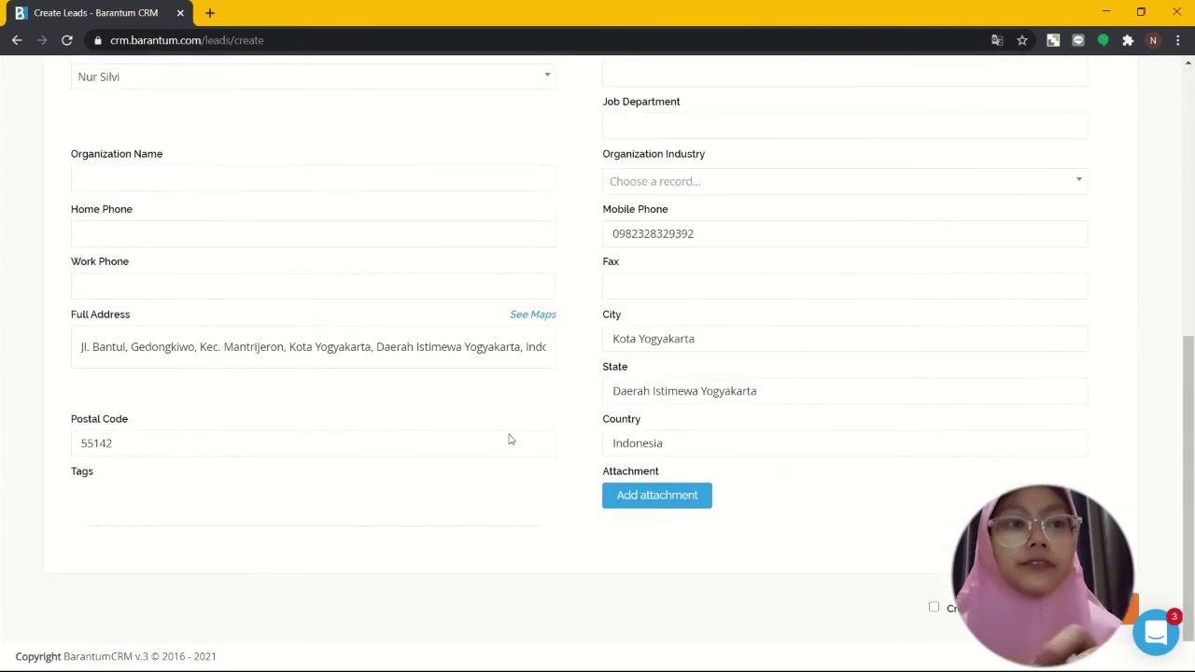
click(1108, 608)
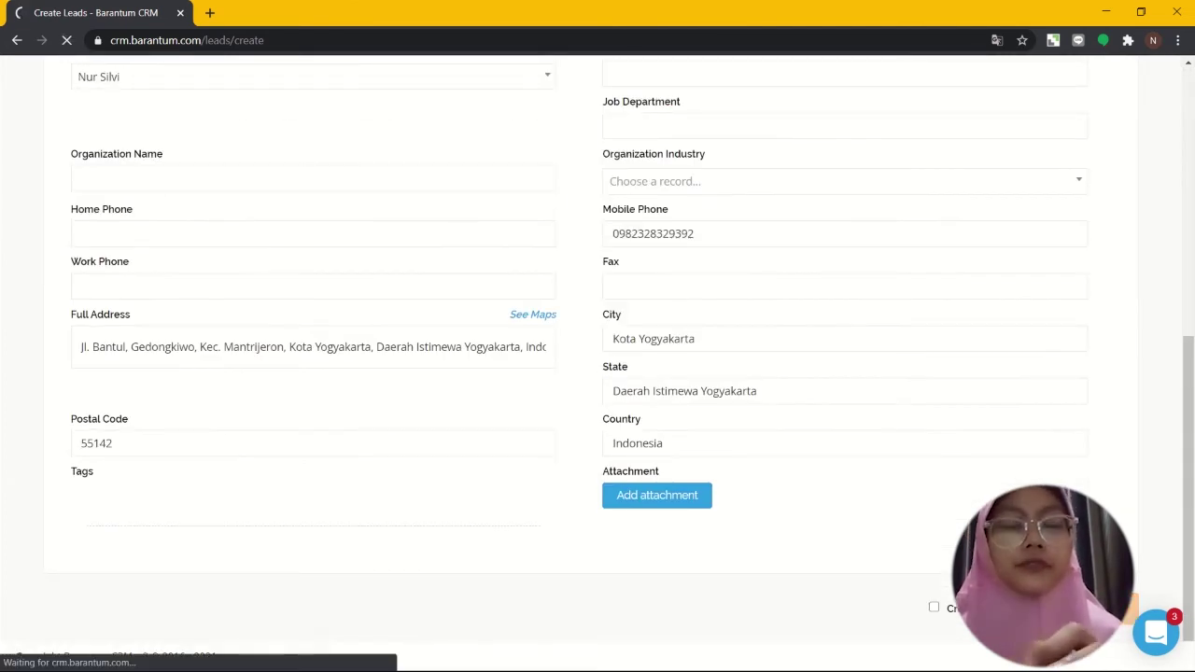
Step: Scroll to the leads table to confirm the total now reads 3 leads
scroll(862, 421, down, 3)
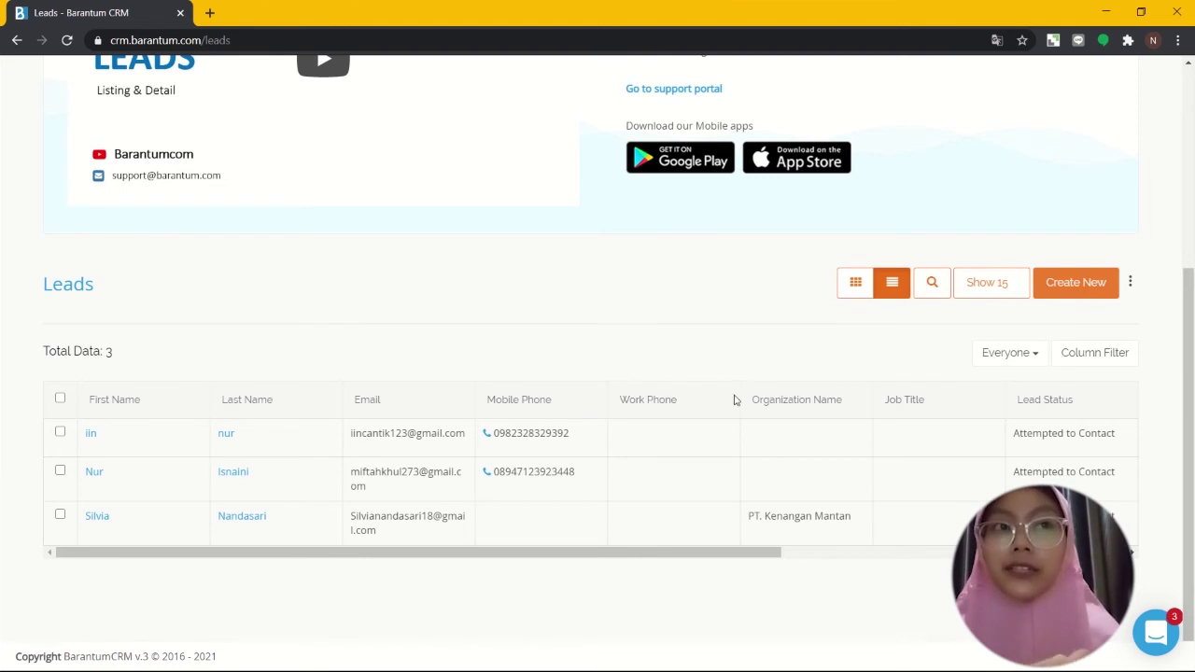
click(1116, 351)
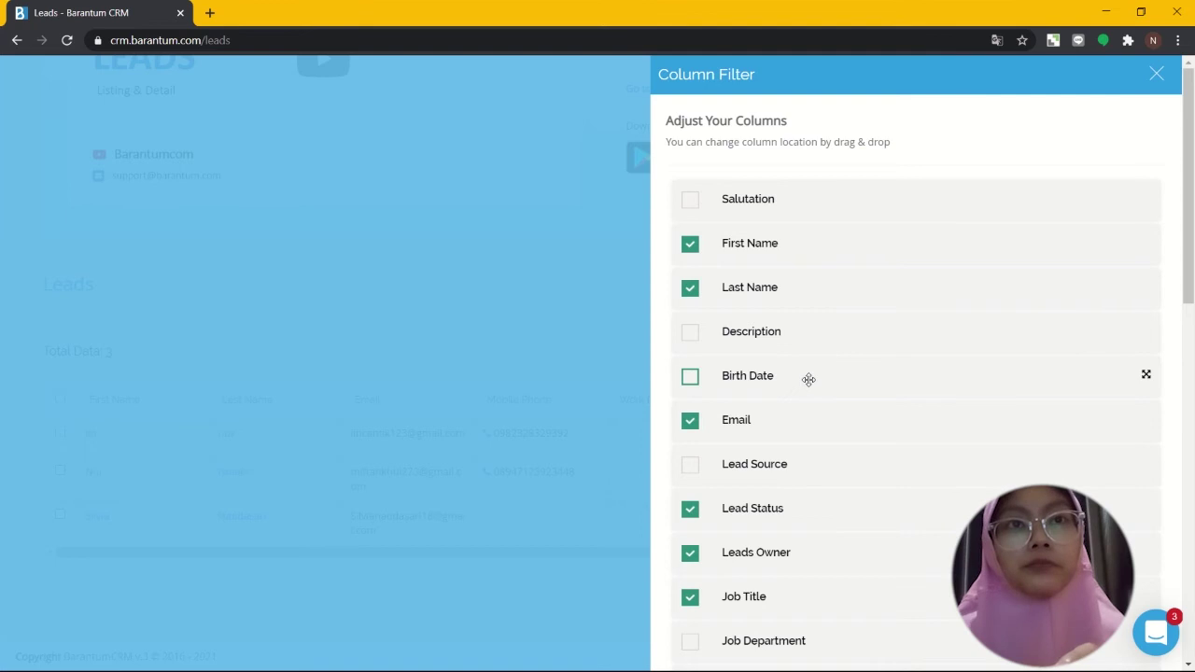
drag(808, 379, 819, 203)
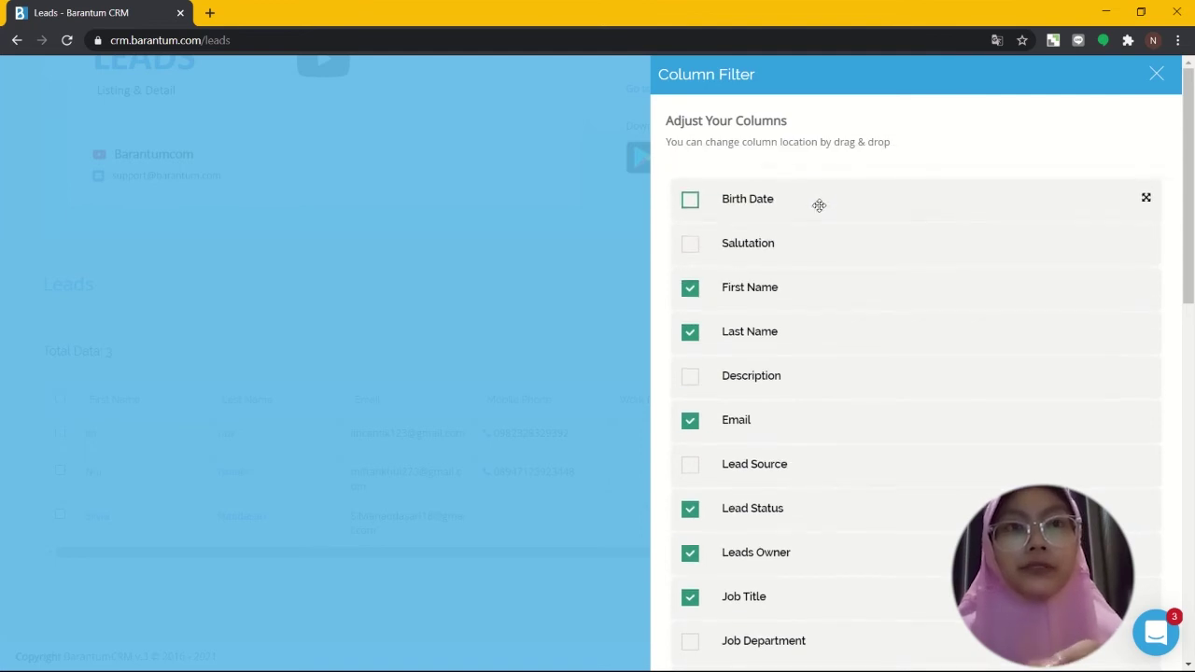
drag(785, 440, 790, 250)
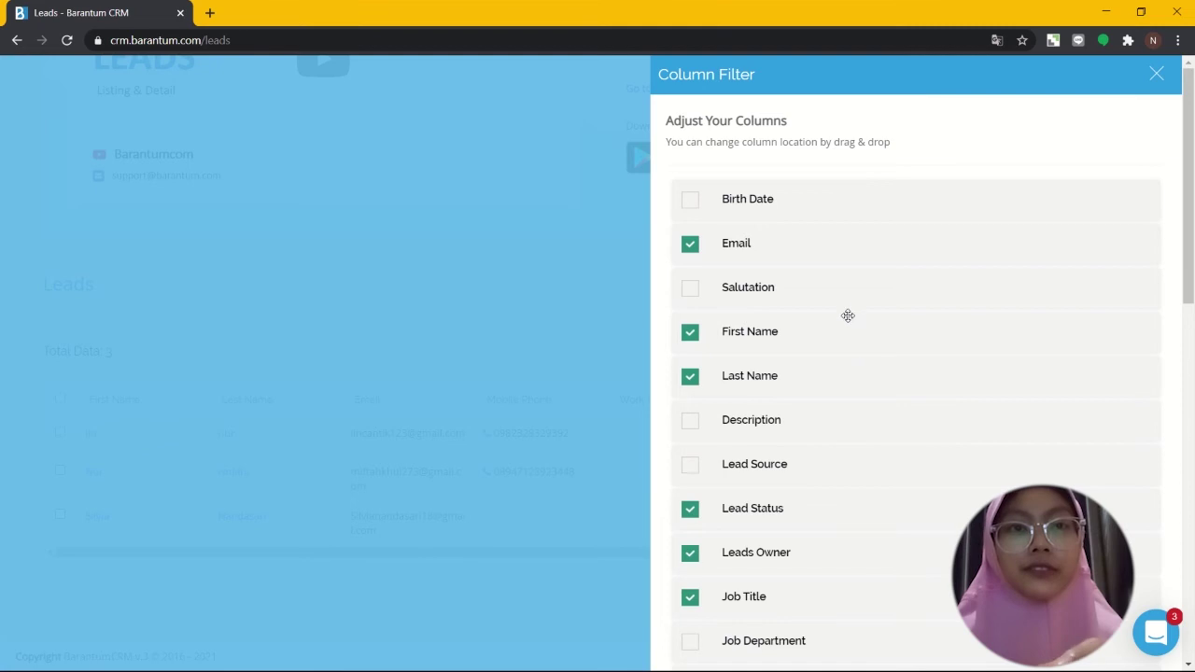
drag(847, 302, 832, 439)
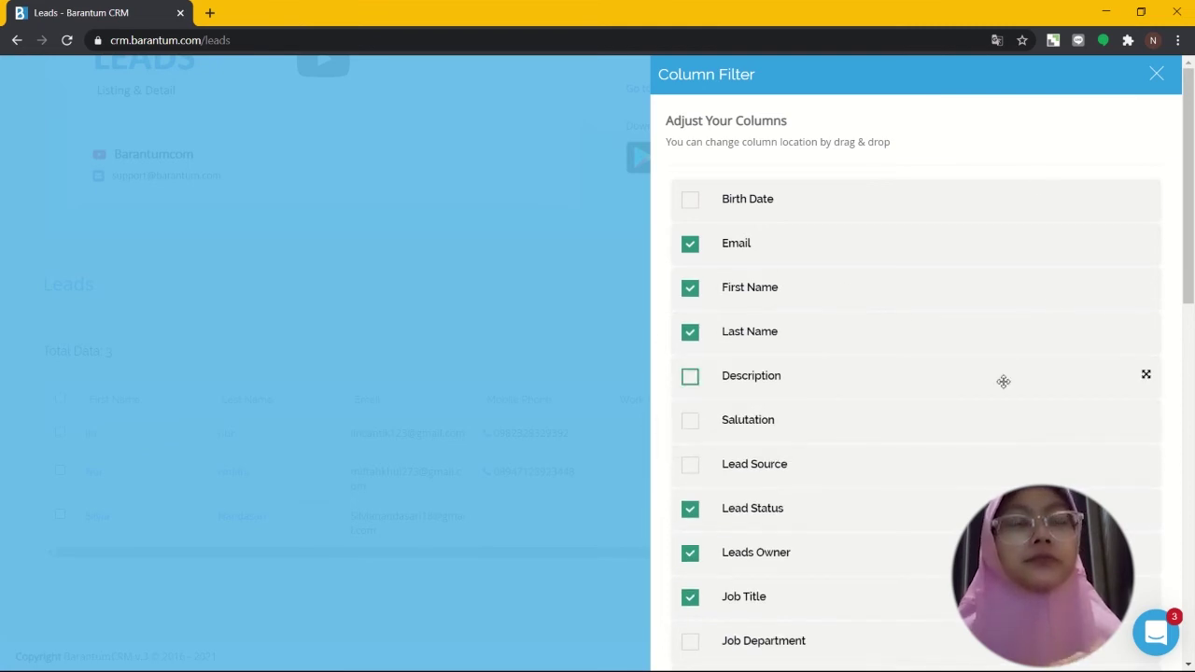
click(557, 250)
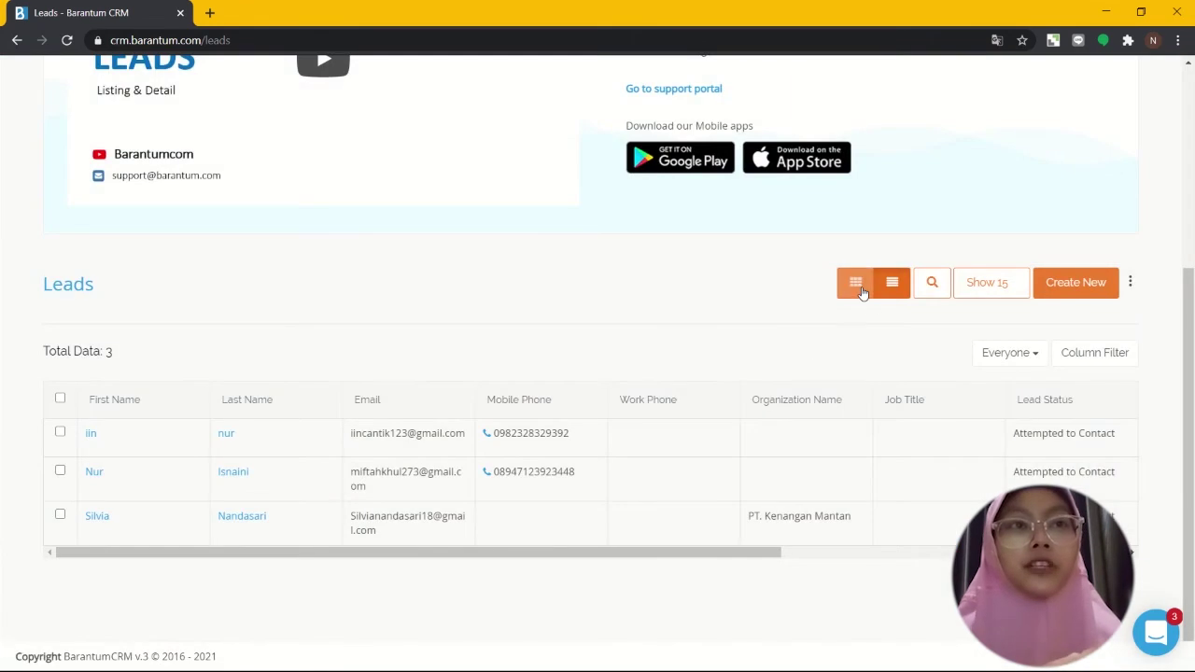
Step: Search leads whose First Name contains the lead's first name
click(933, 284)
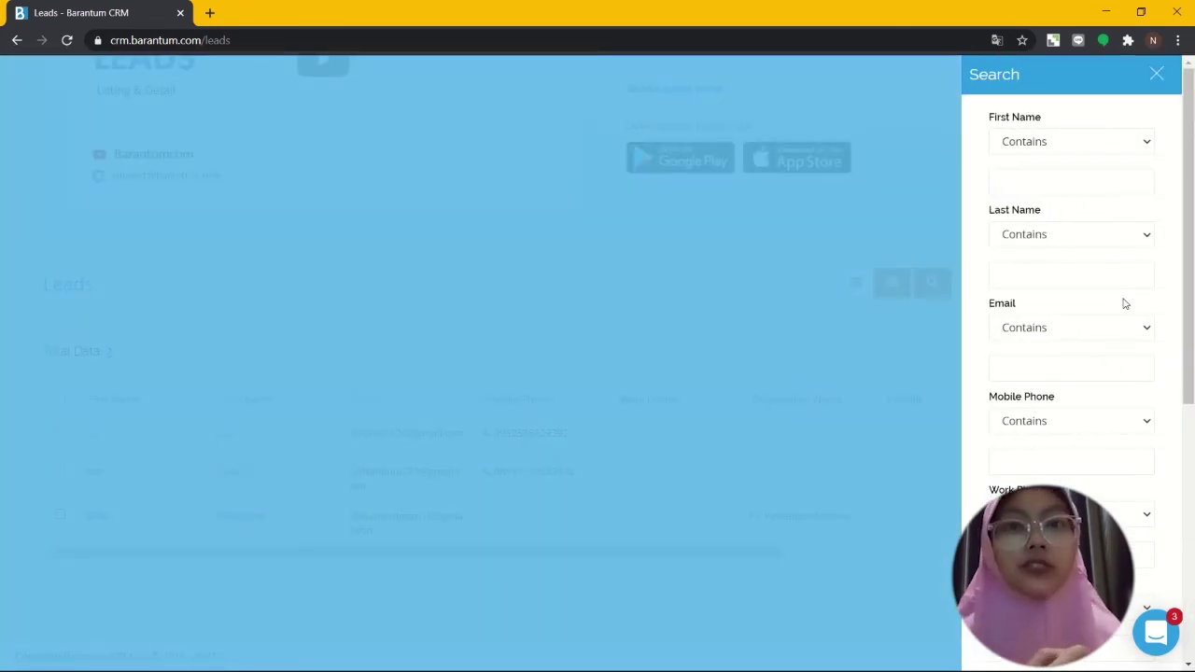
scroll(1125, 303, down, 3)
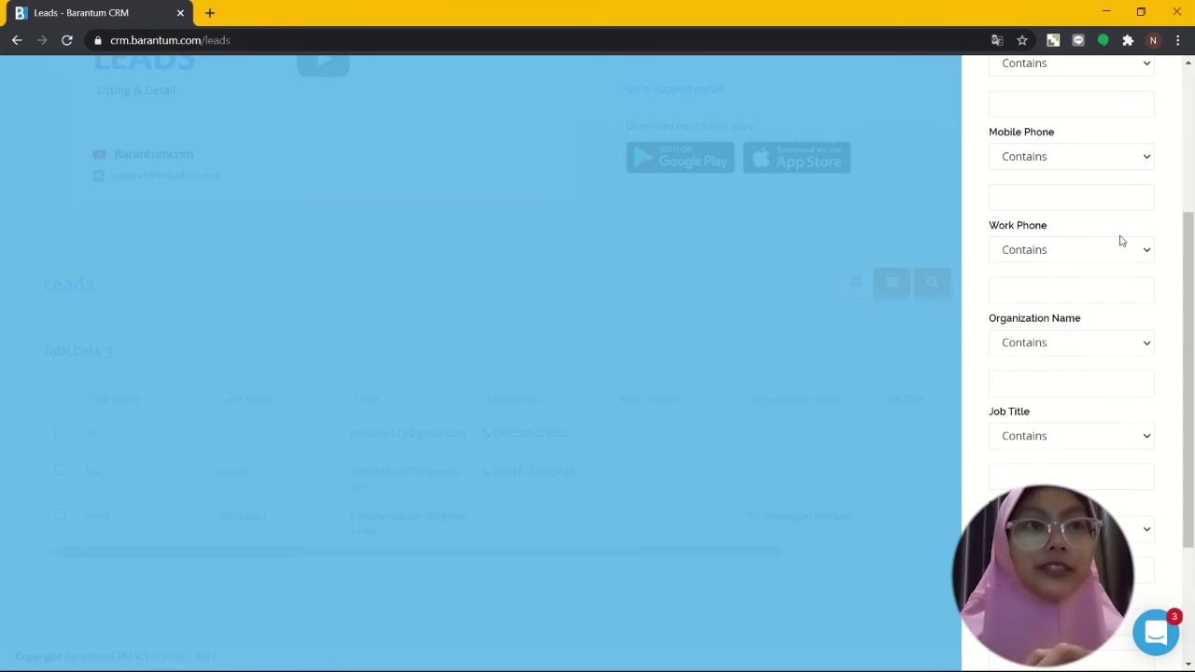
scroll(1121, 241, up, 3)
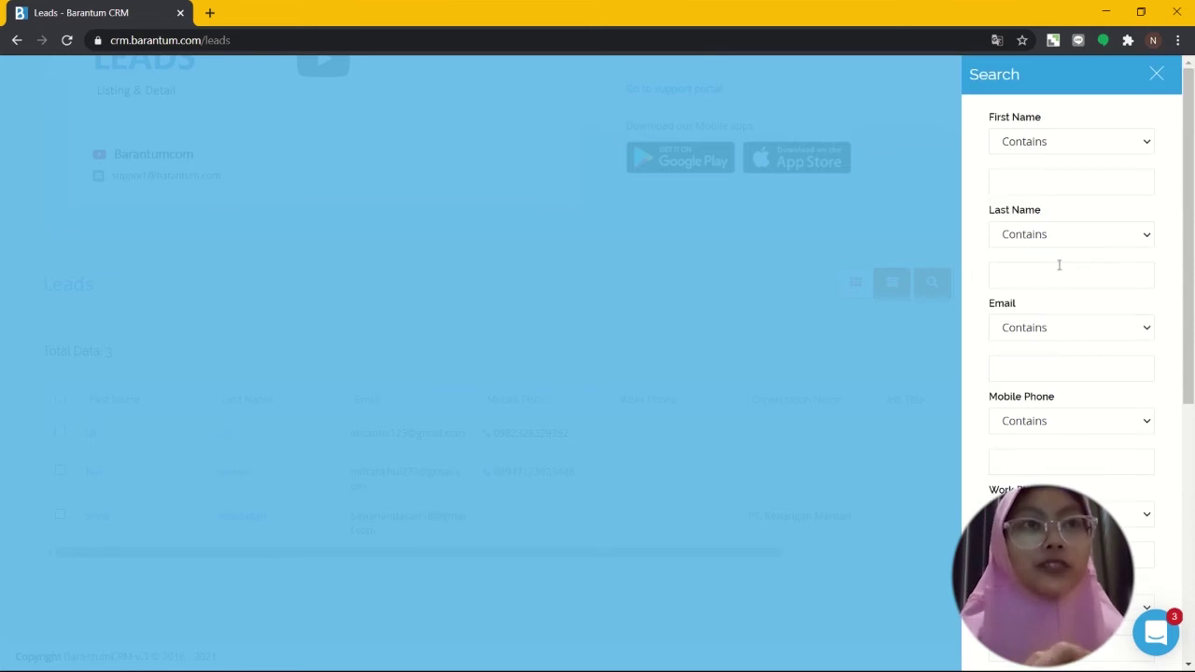
click(1035, 187)
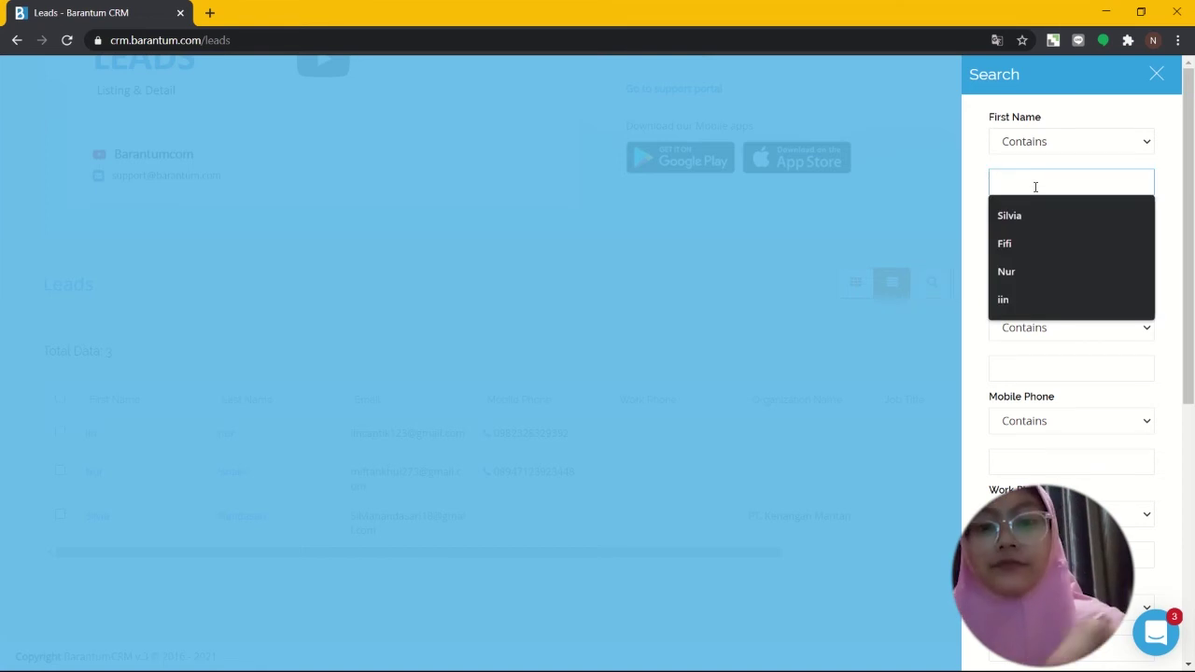
text(silvia)
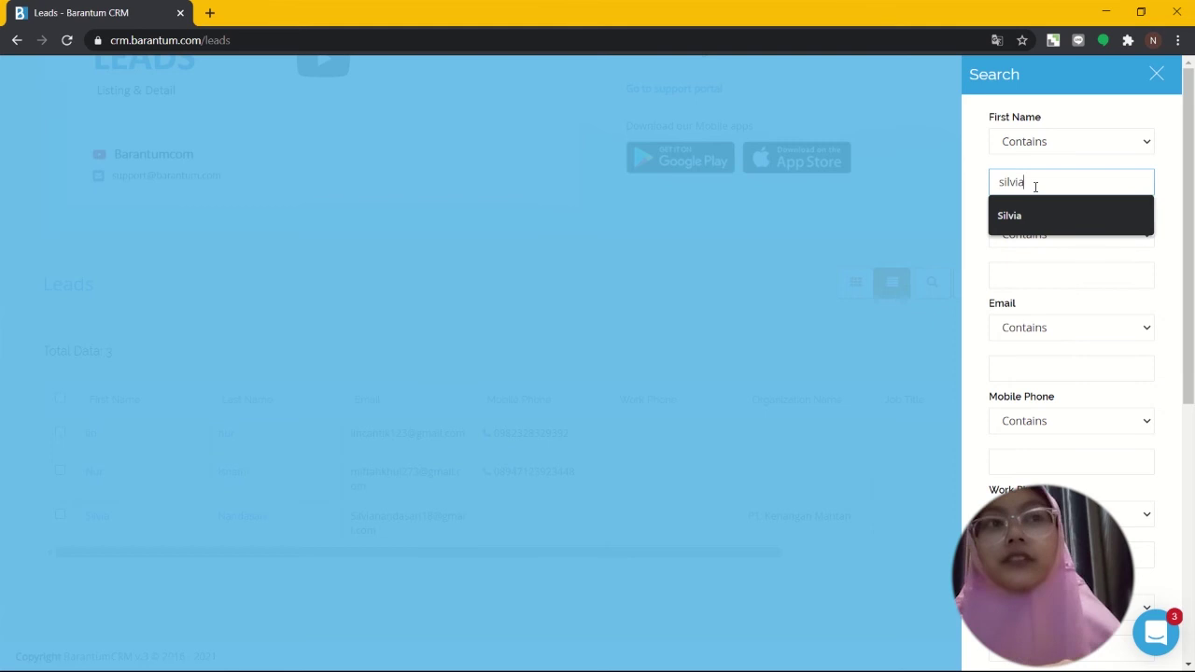
click(1064, 224)
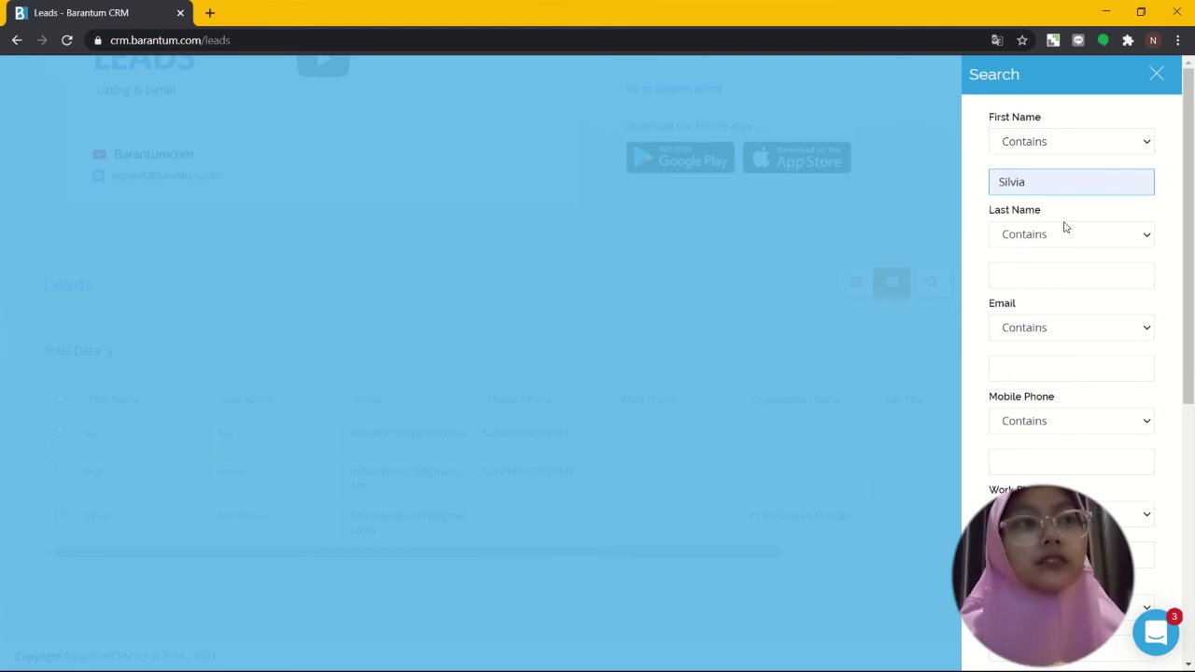
scroll(1064, 227, down, 5)
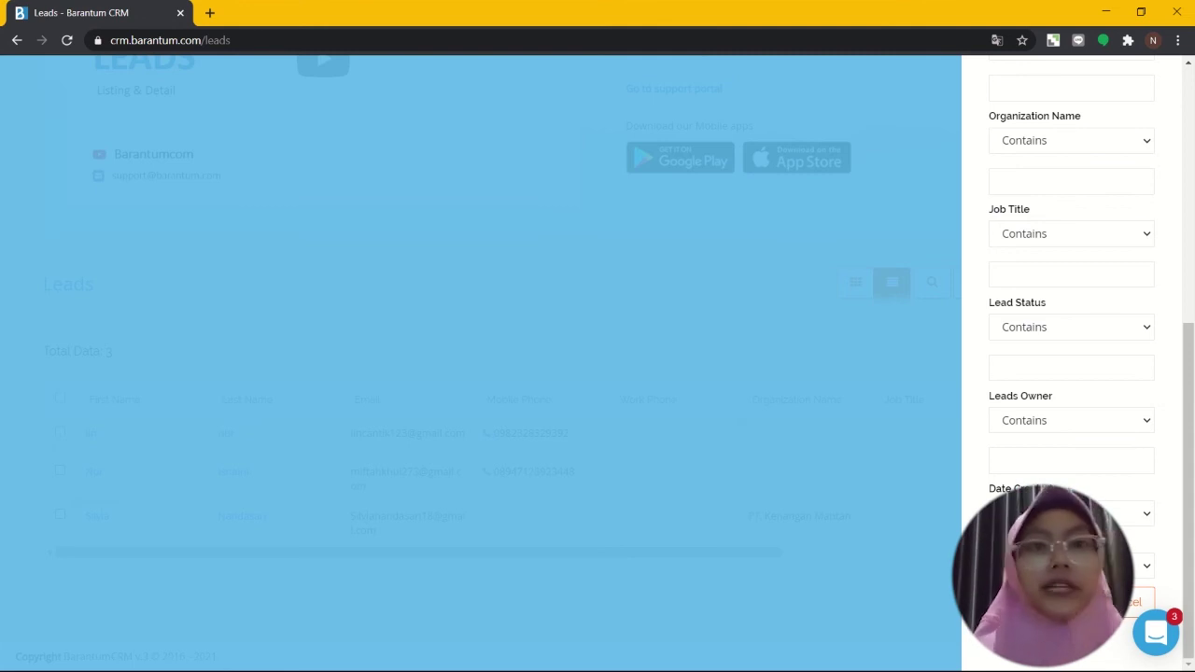
click(1053, 602)
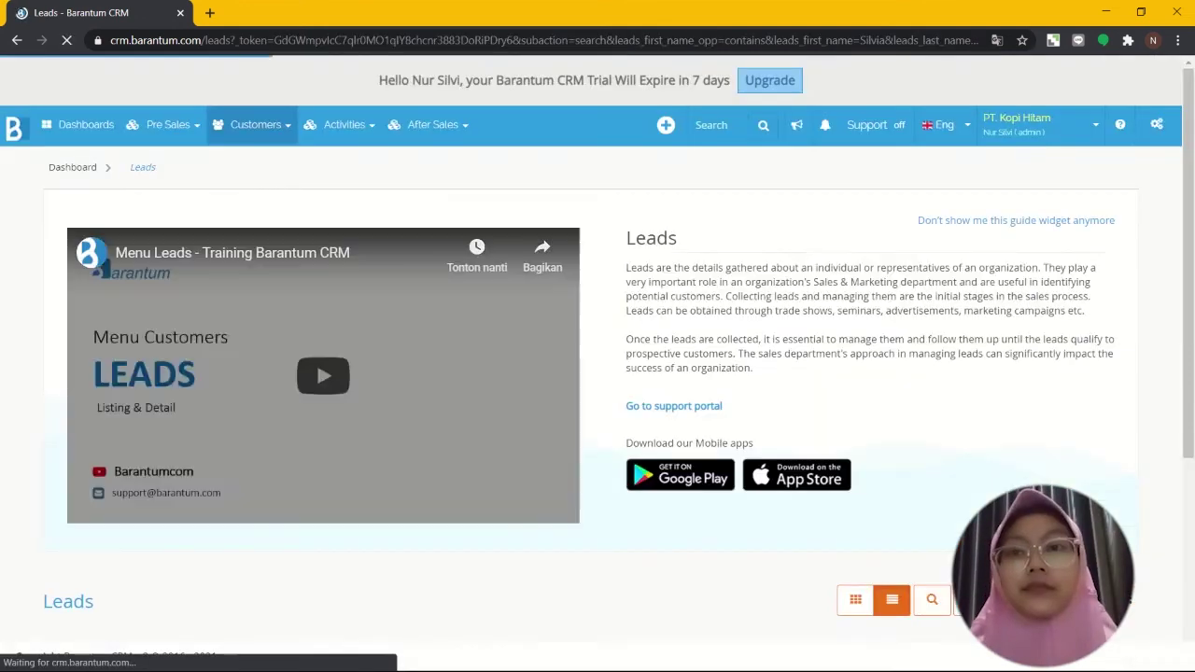
scroll(941, 505, down, 5)
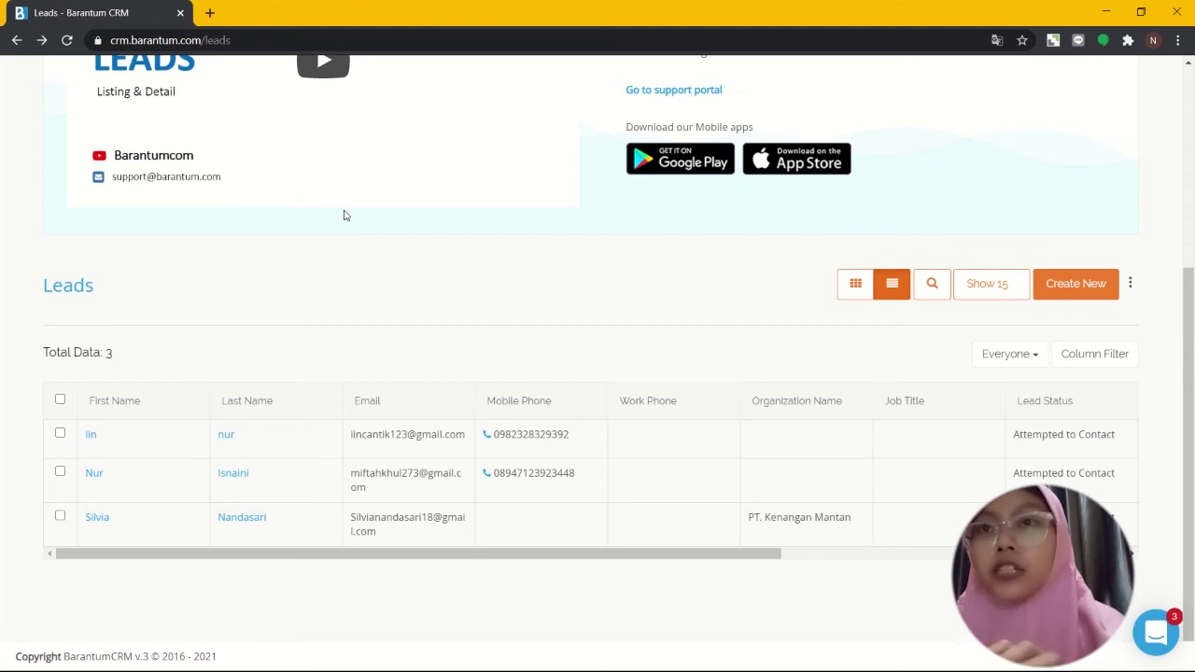
scroll(343, 216, up, 1)
scroll(343, 215, down, 1)
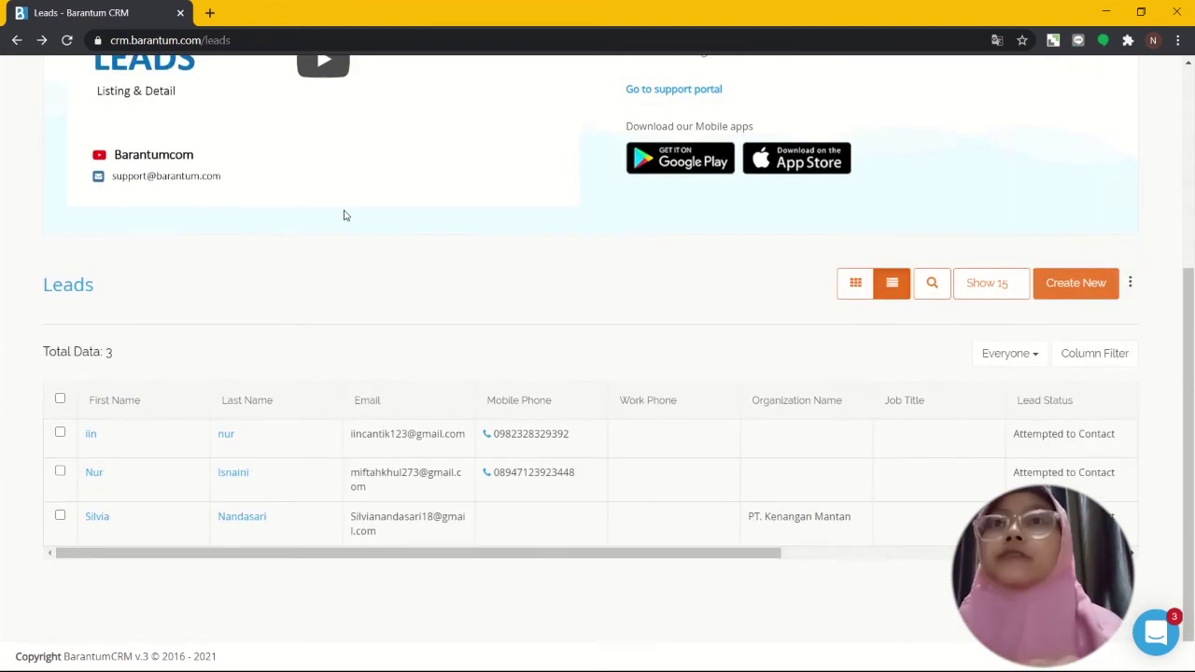
scroll(343, 215, up, 3)
scroll(343, 215, up, 1)
scroll(343, 216, down, 4)
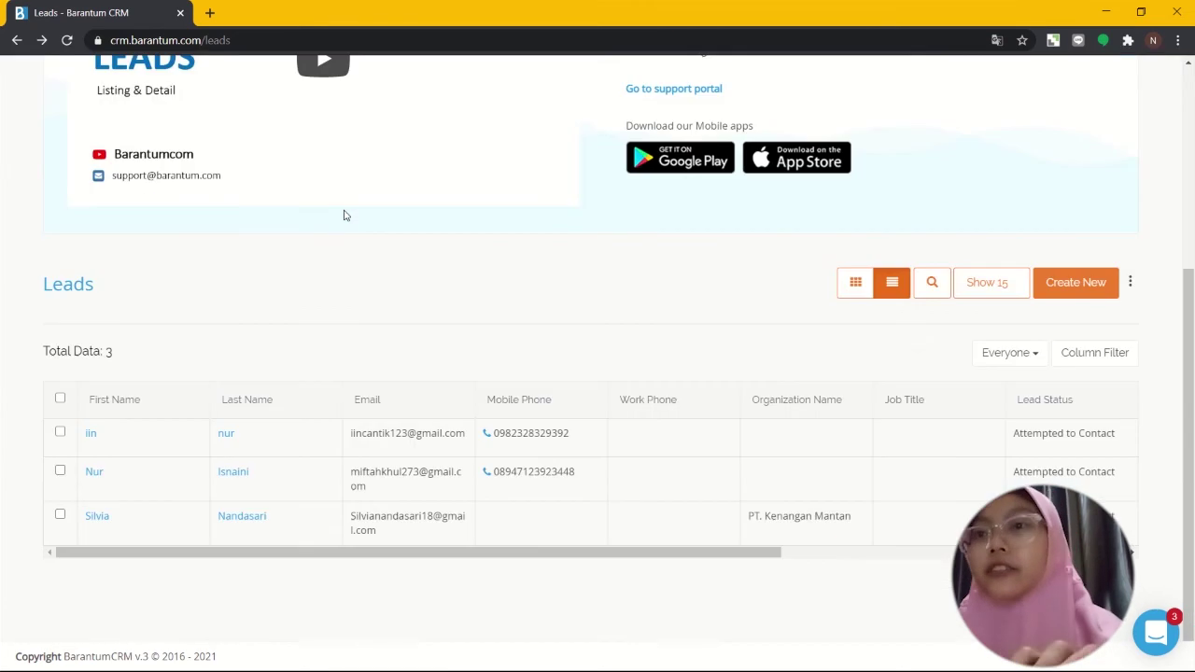
scroll(344, 216, up, 1)
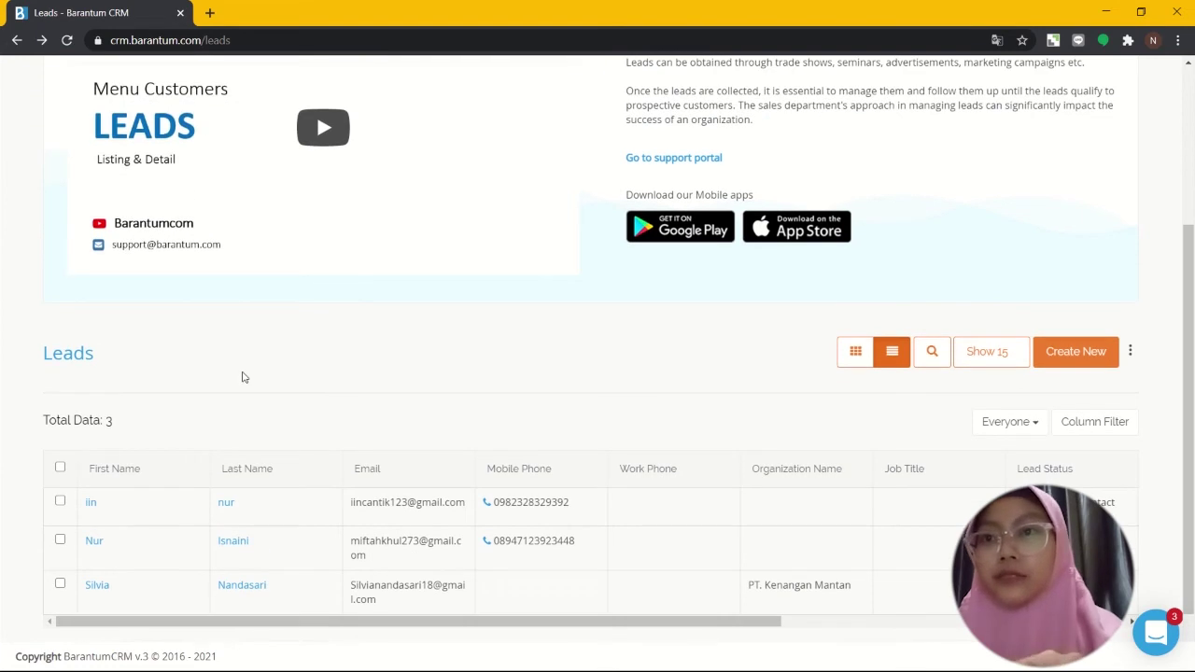
scroll(241, 377, down, 1)
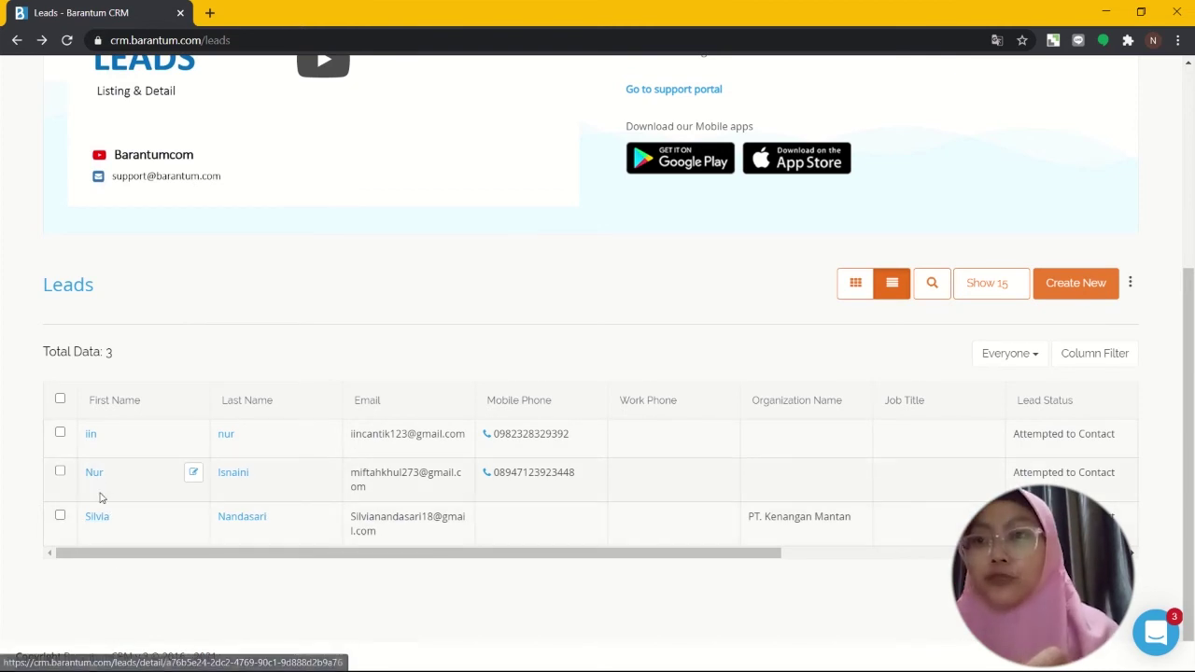
click(91, 436)
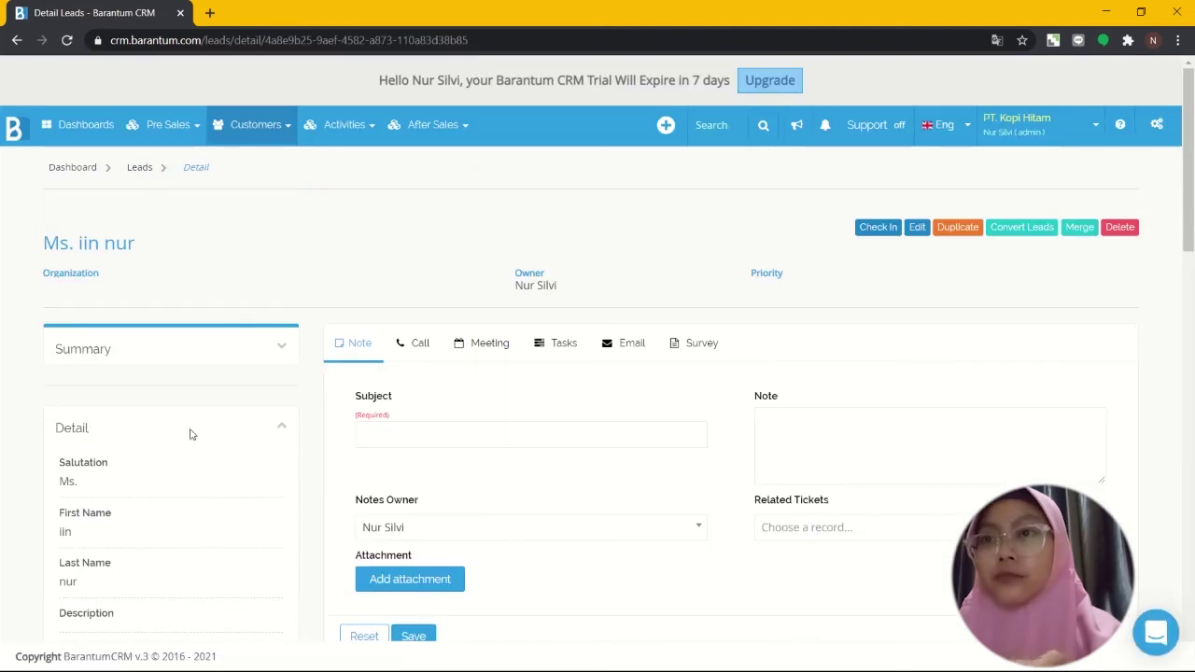
Step: Scroll through the lead's detail page showing the empty note form
scroll(337, 444, down, 3)
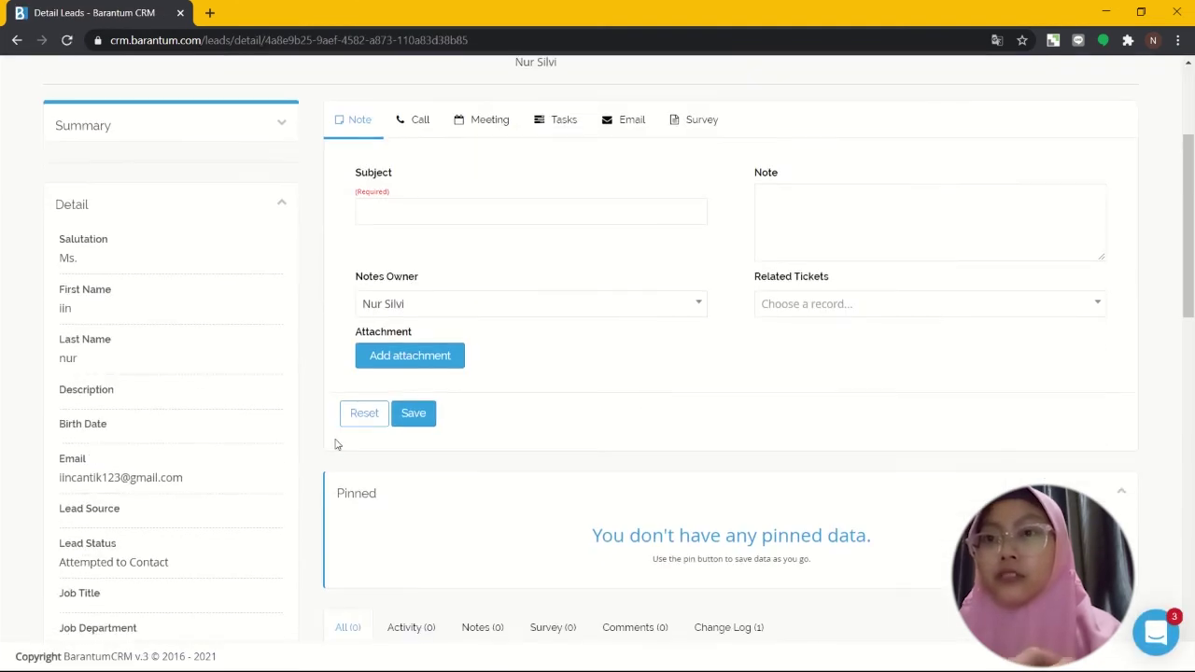
scroll(337, 445, up, 3)
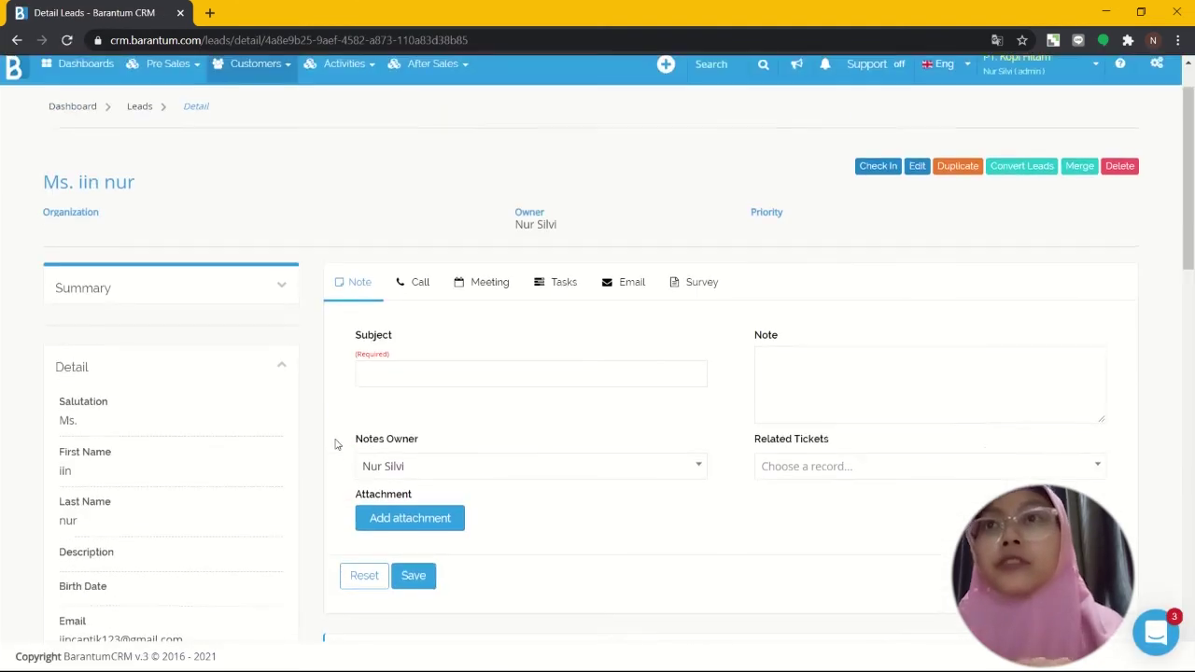
scroll(337, 444, down, 1)
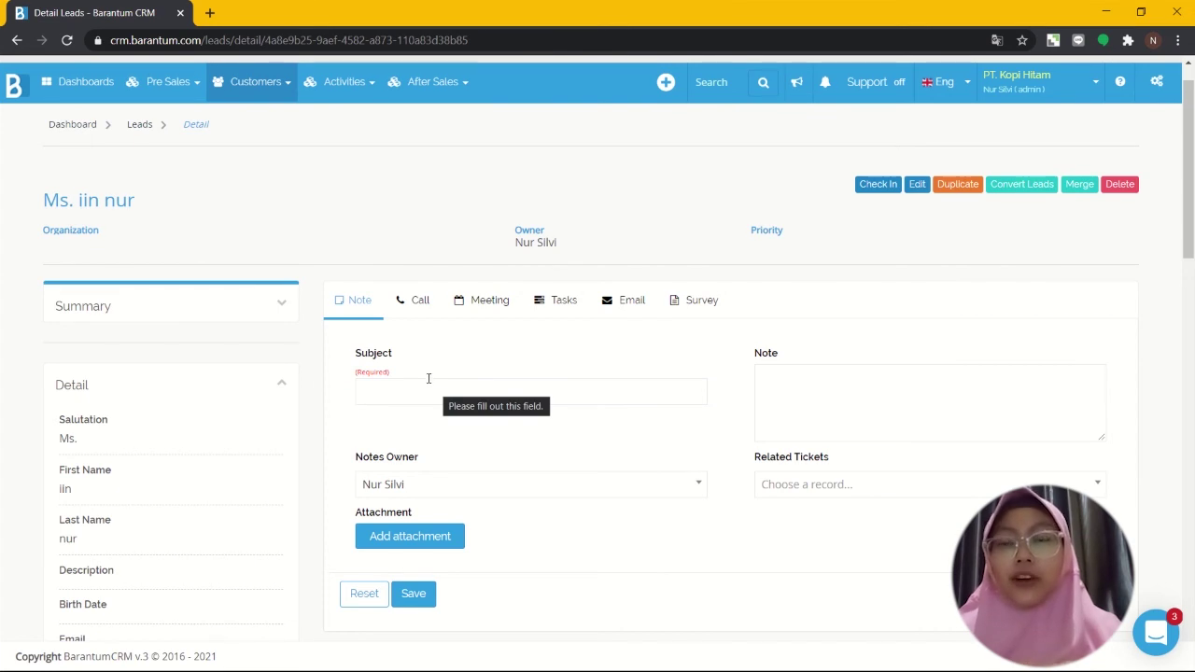
Step: Enter 'jam mulai' as the note subject
click(406, 395)
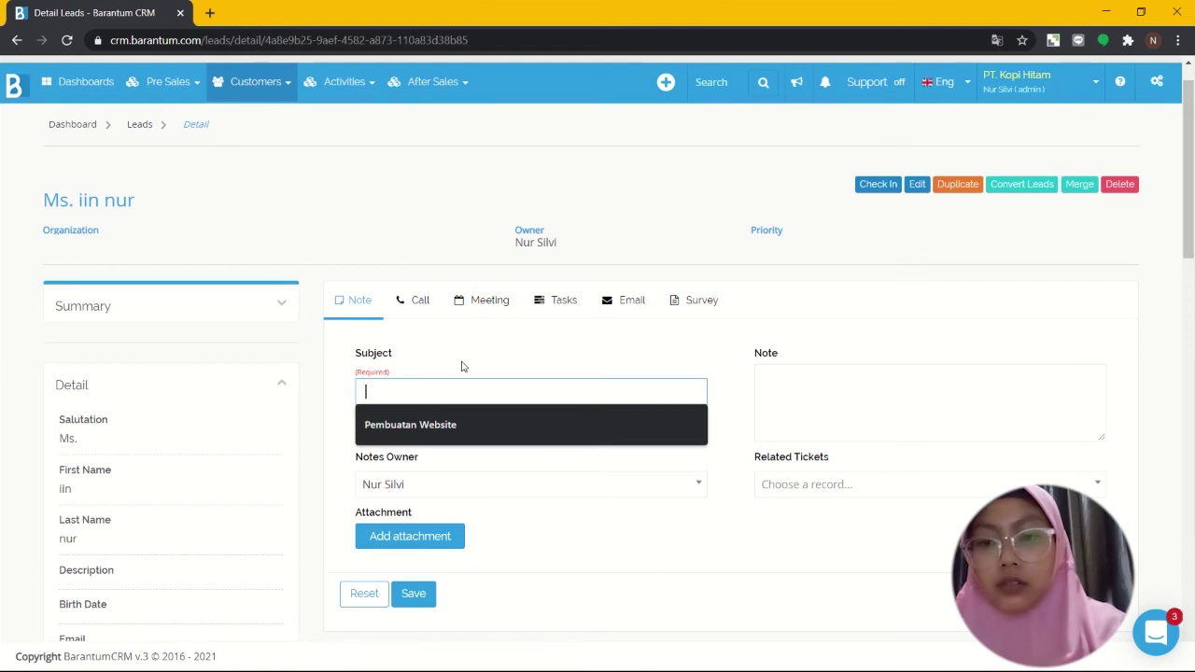
text(P)
key(BackSpace)
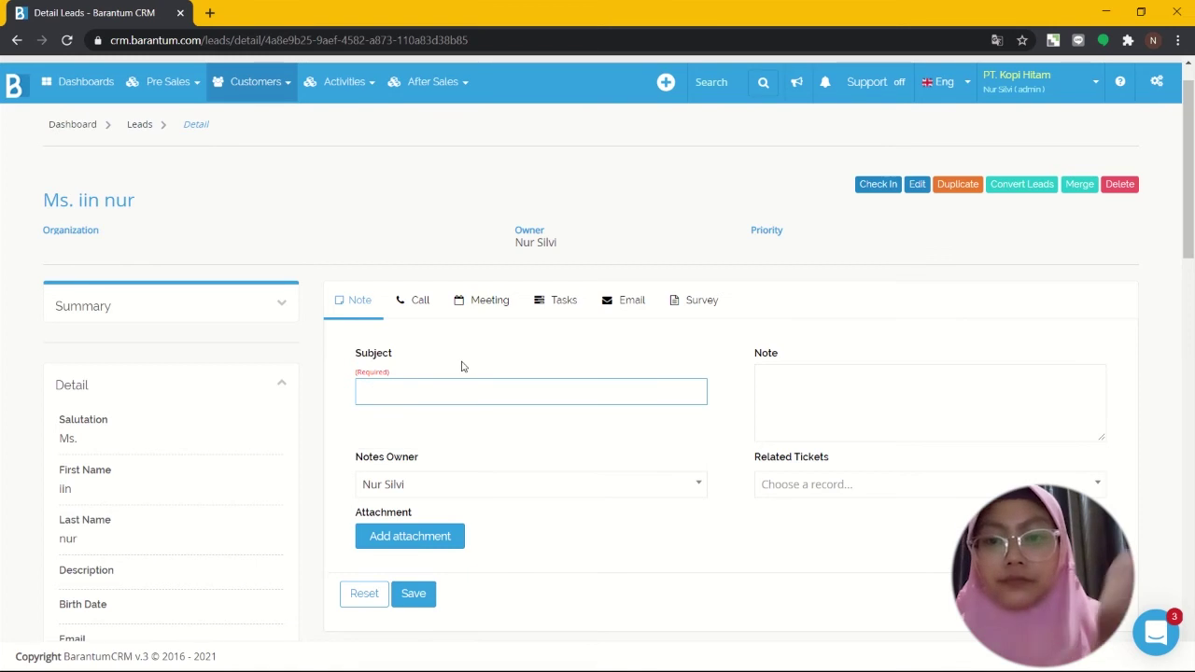
text(Opening)
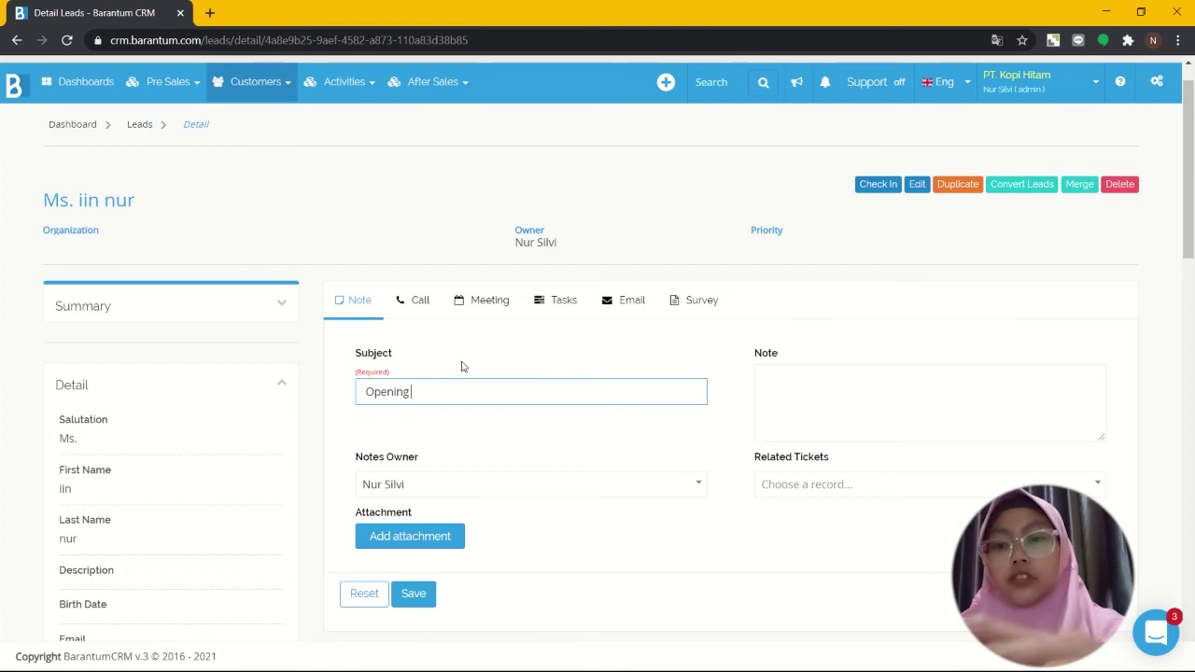
text(T)
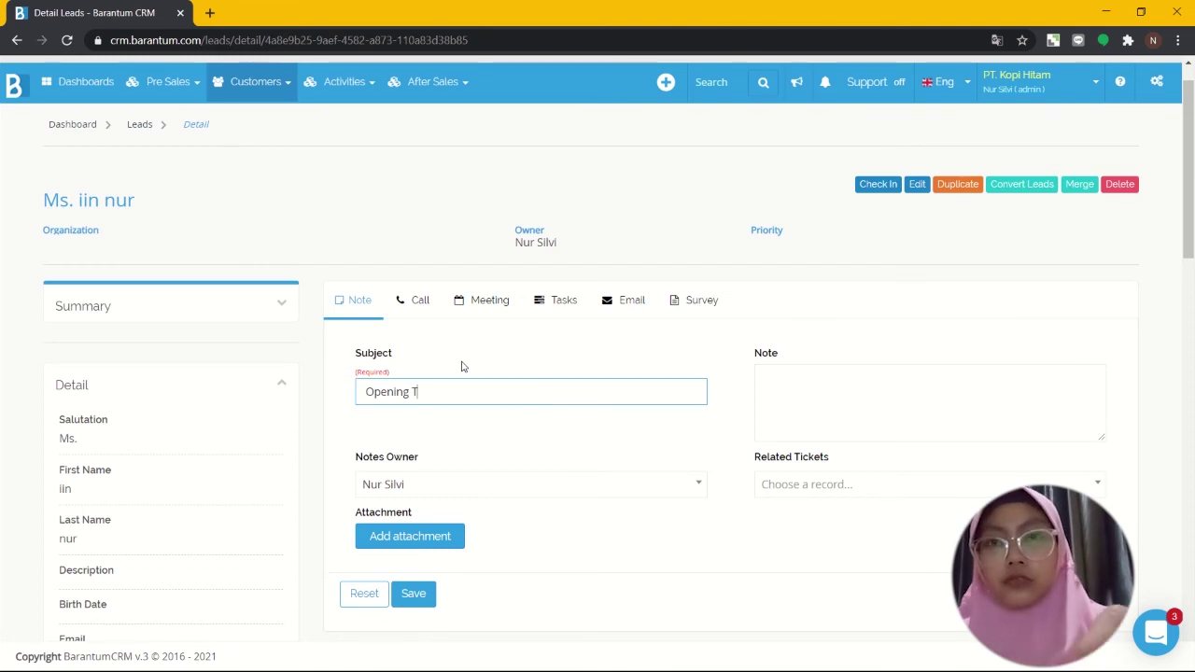
key(BackSpace)
key(BackSpace)
key(BackSpace)
key(BackSpace)
key(BackSpace)
key(BackSpace)
key(BackSpace)
key(BackSpace)
key(BackSpace)
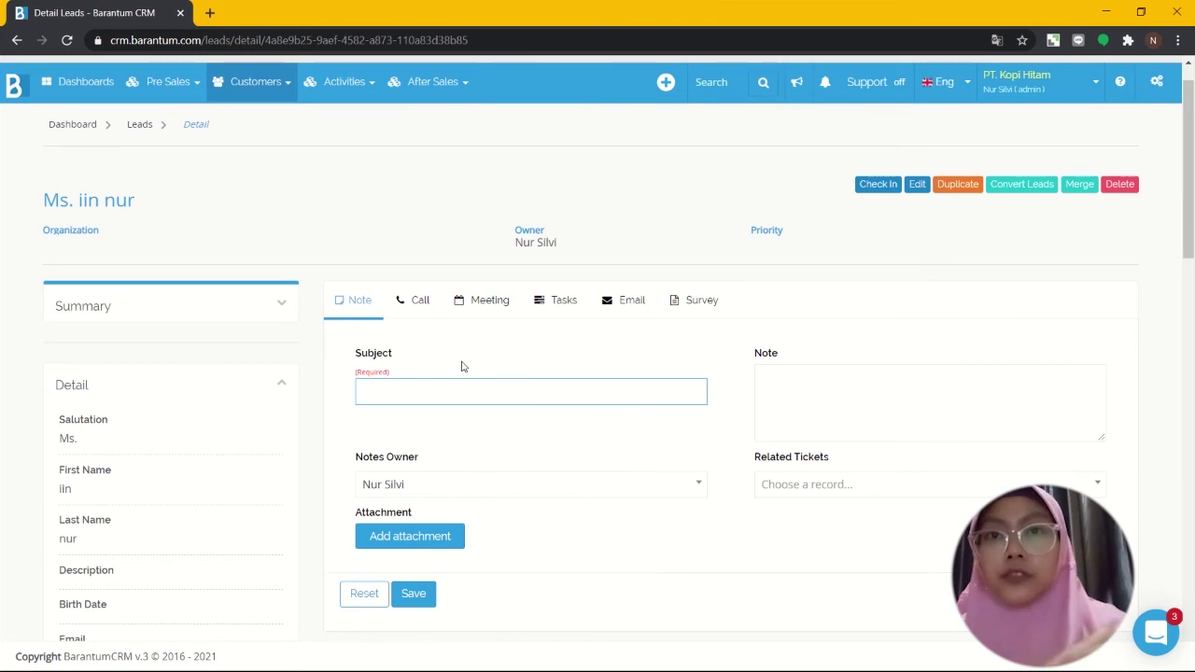
text(jam )
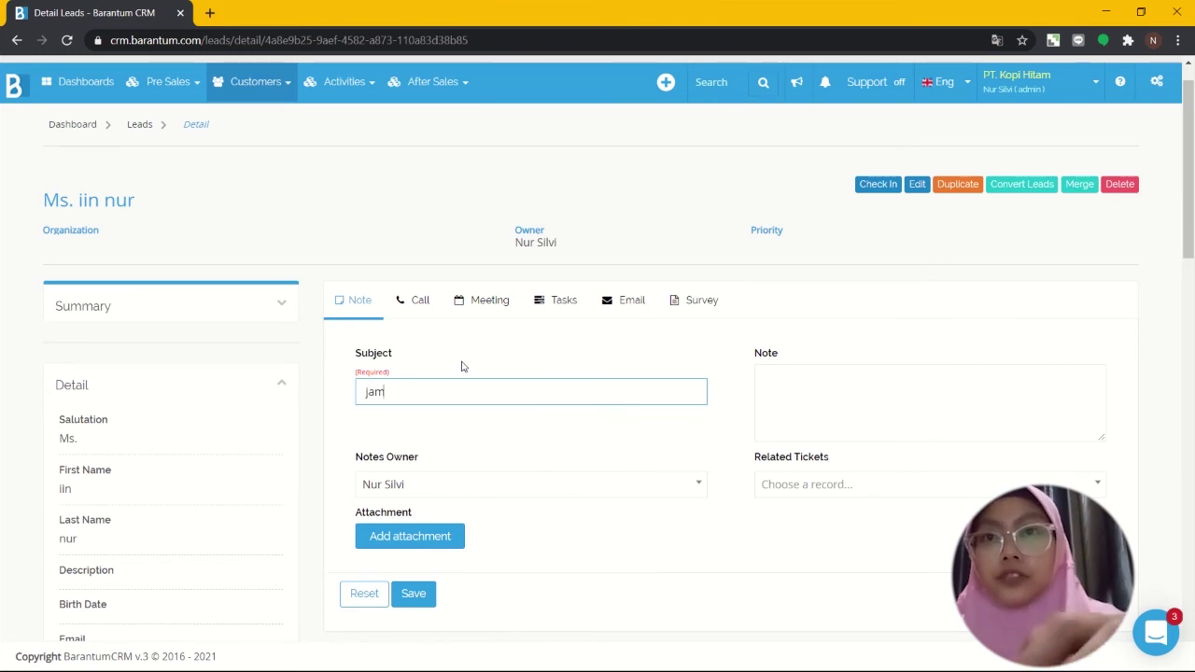
text(mulai)
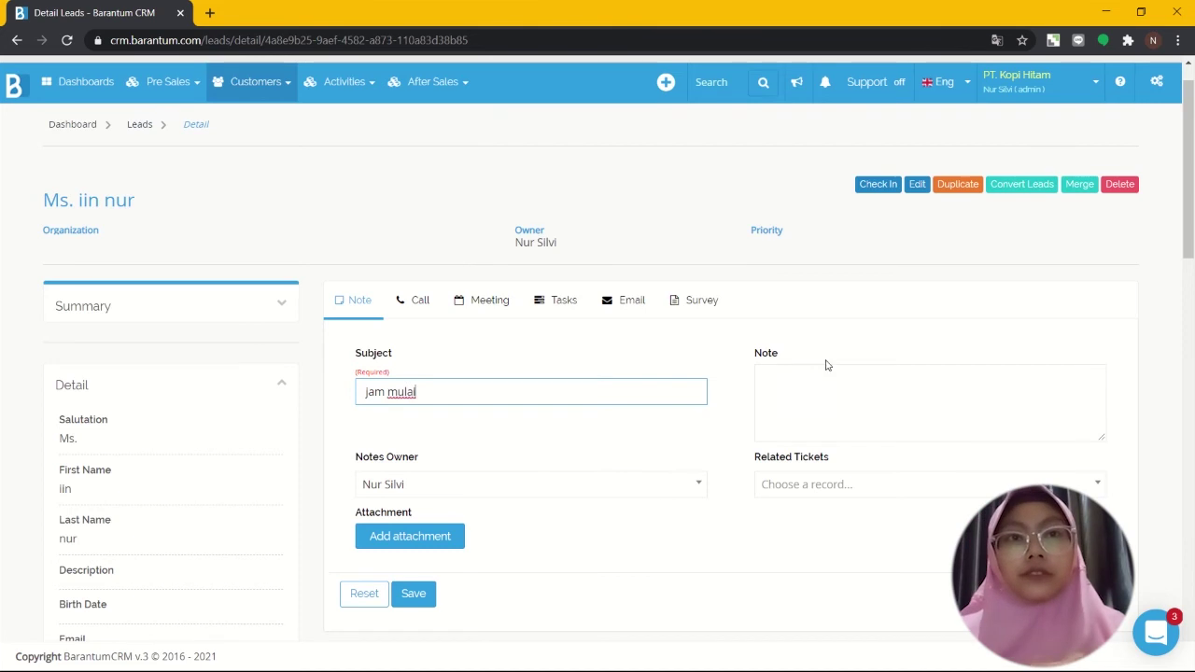
Step: Write the note body 'jam mulai pada pukul 06.00' and save the note
click(803, 404)
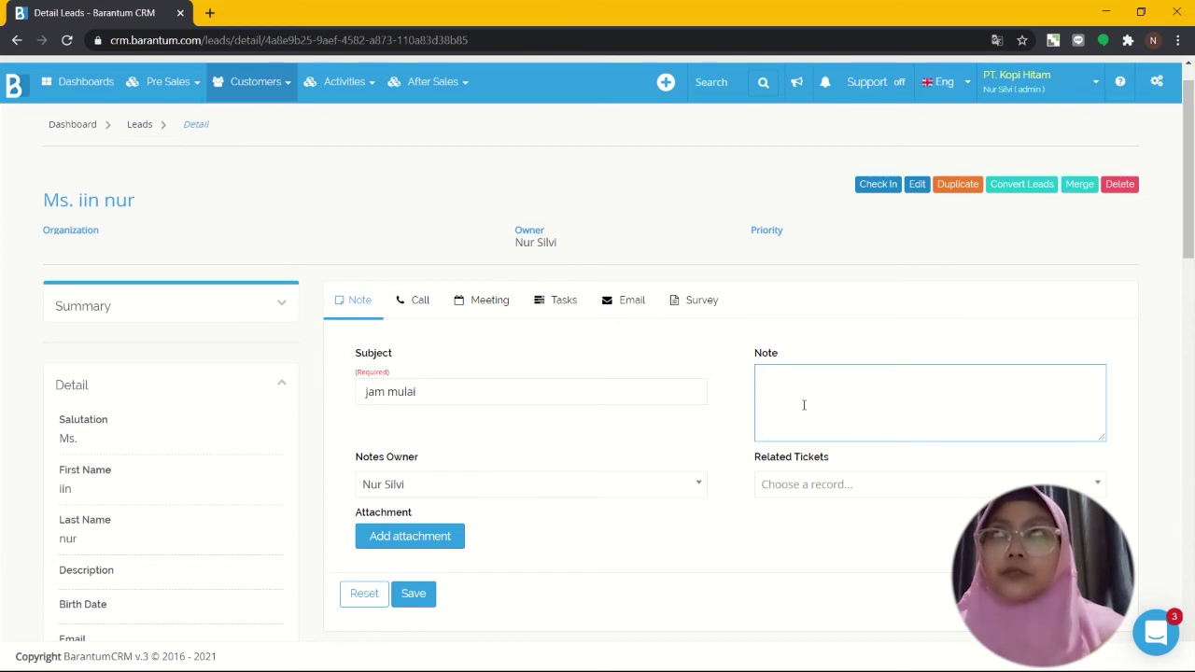
text(j)
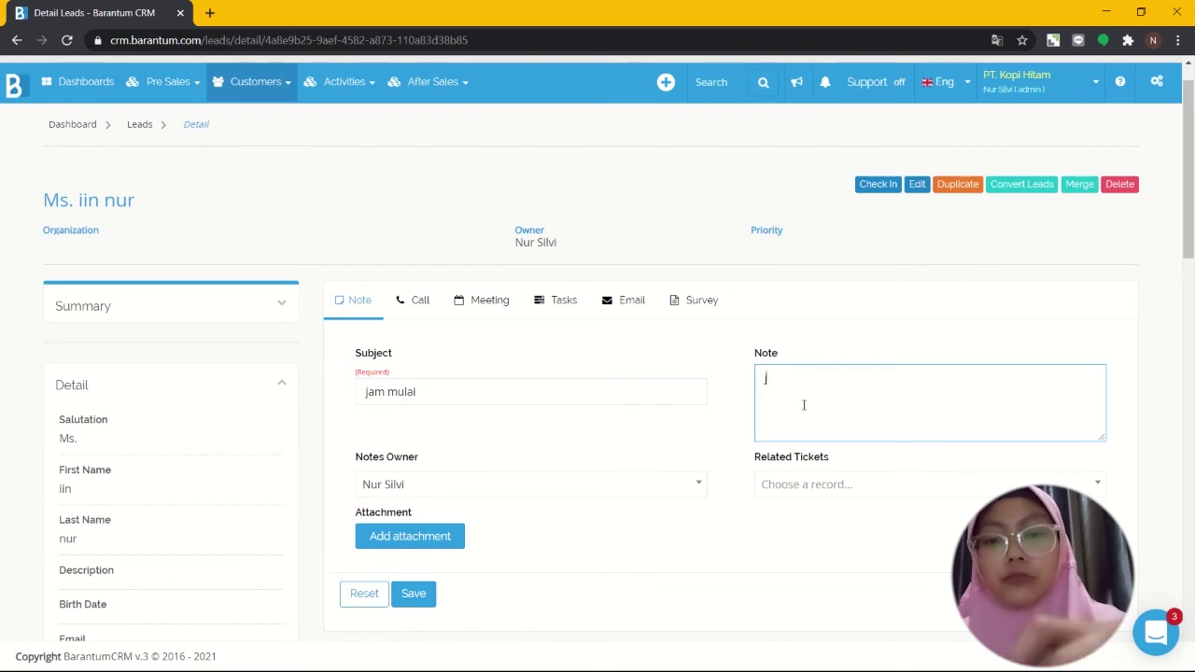
text(am mulai)
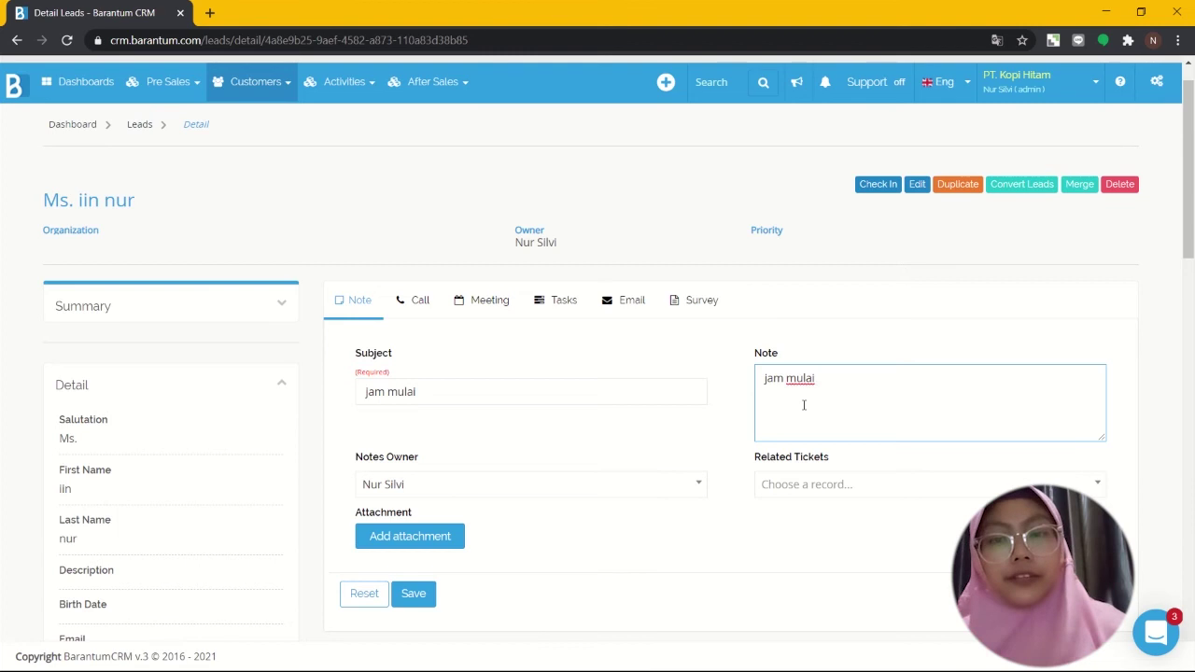
text( peru)
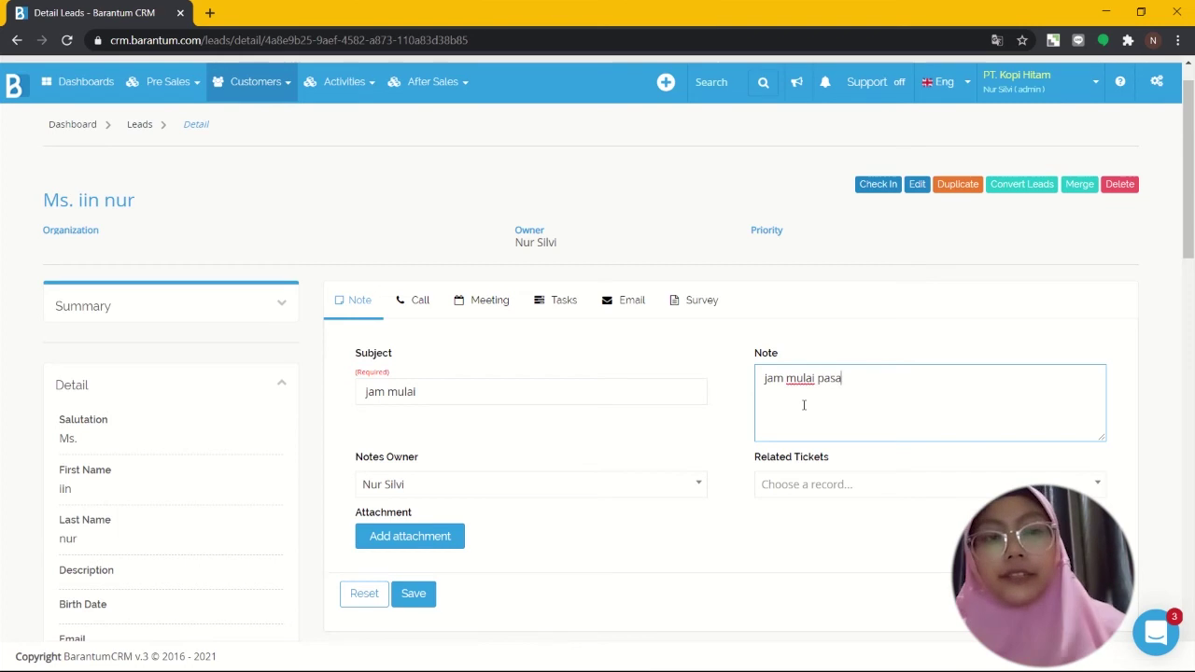
key(BackSpace)
key(BackSpace)
key(BackSpace)
text(da tanggal)
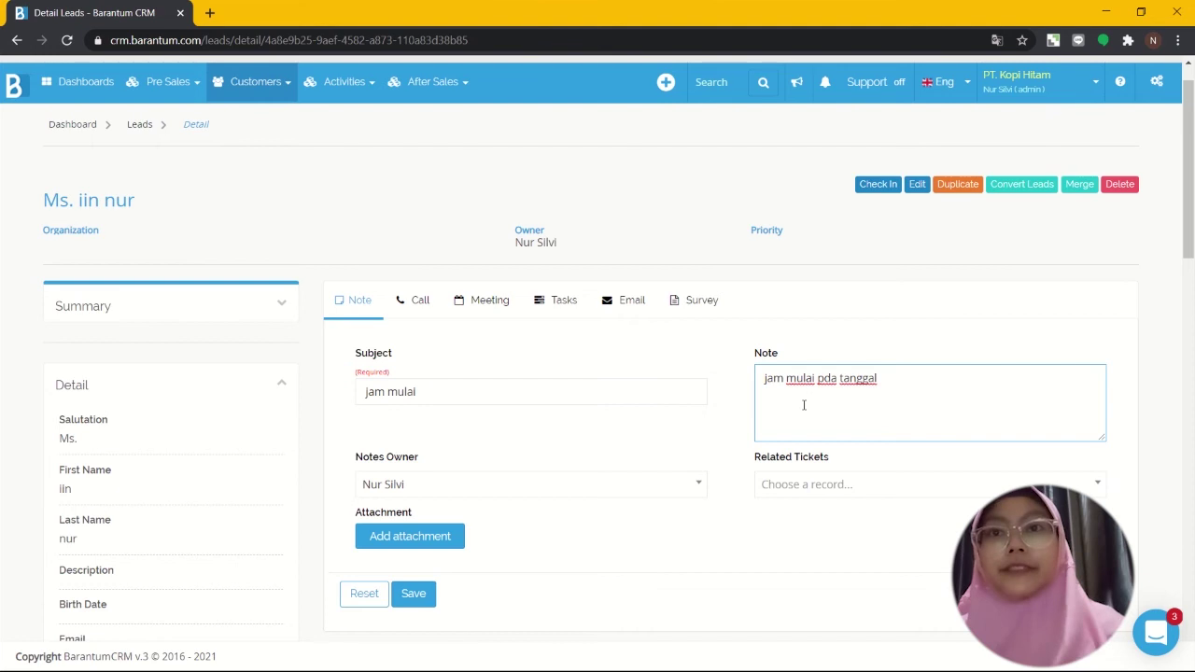
key(BackSpace)
key(BackSpace)
key(BackSpace)
key(BackSpace)
key(BackSpace)
key(BackSpace)
key(BackSpace)
key(BackSpace)
key(BackSpace)
key(BackSpace)
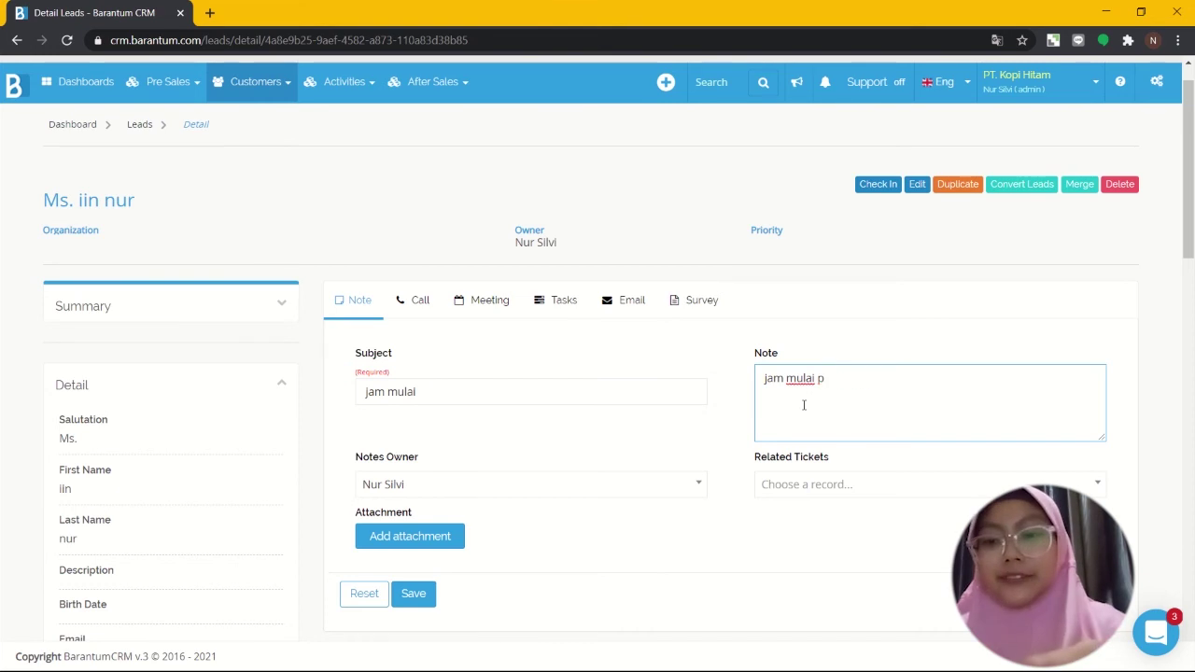
text(ada puku;)
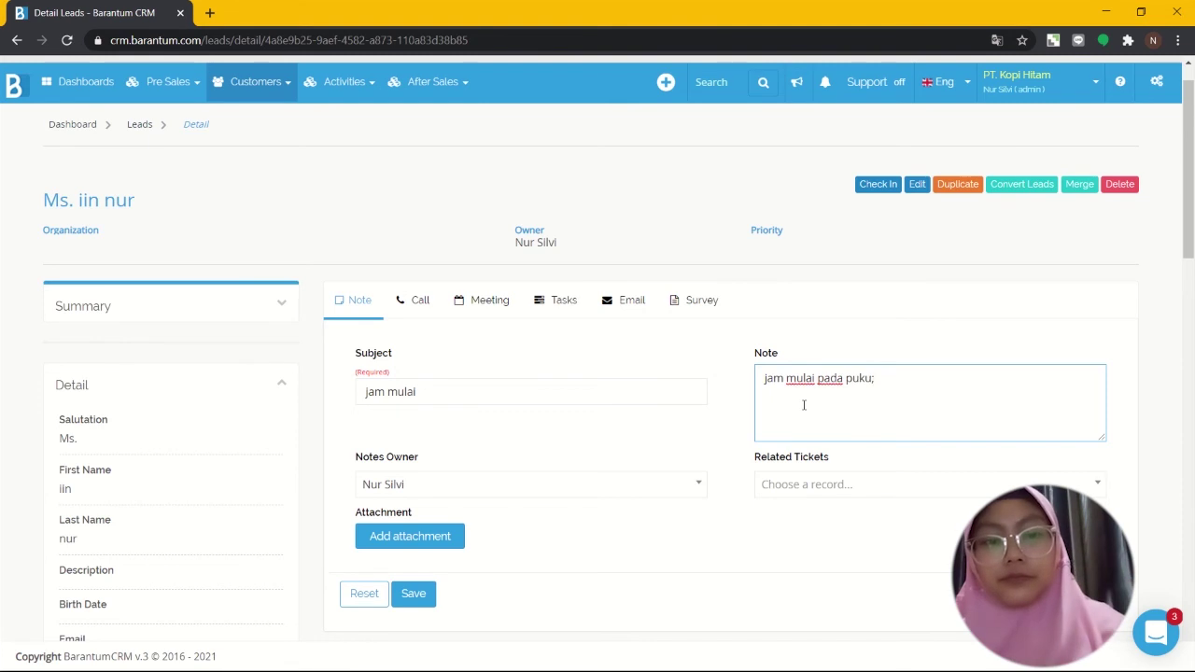
key(BackSpace)
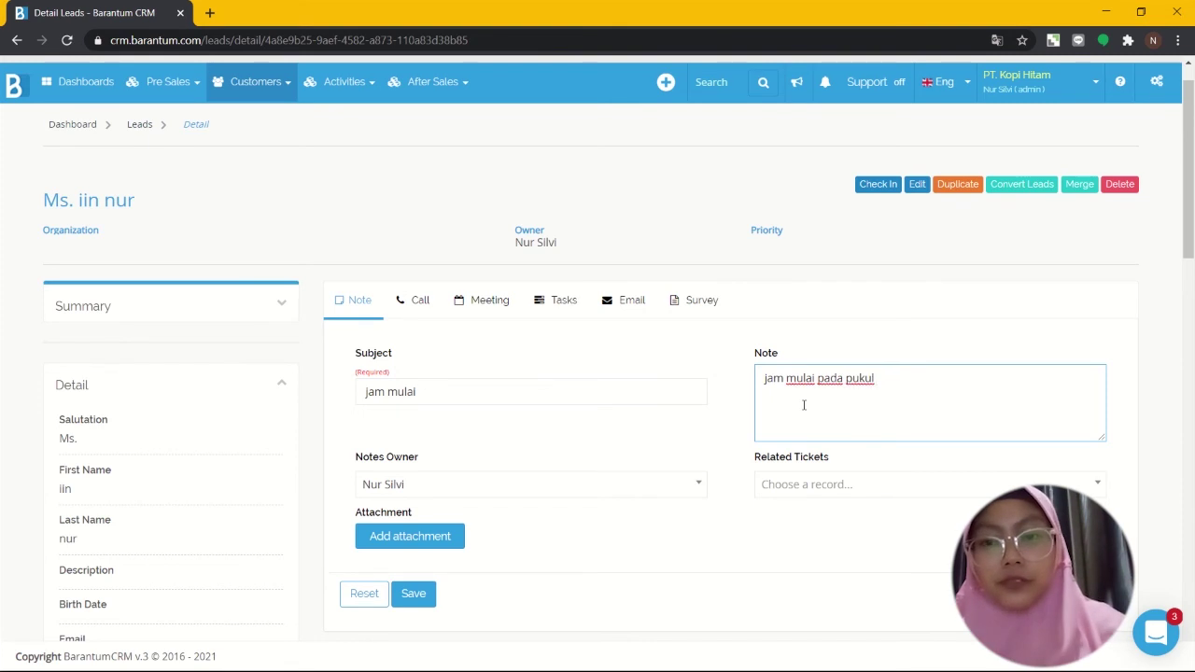
text(06.00)
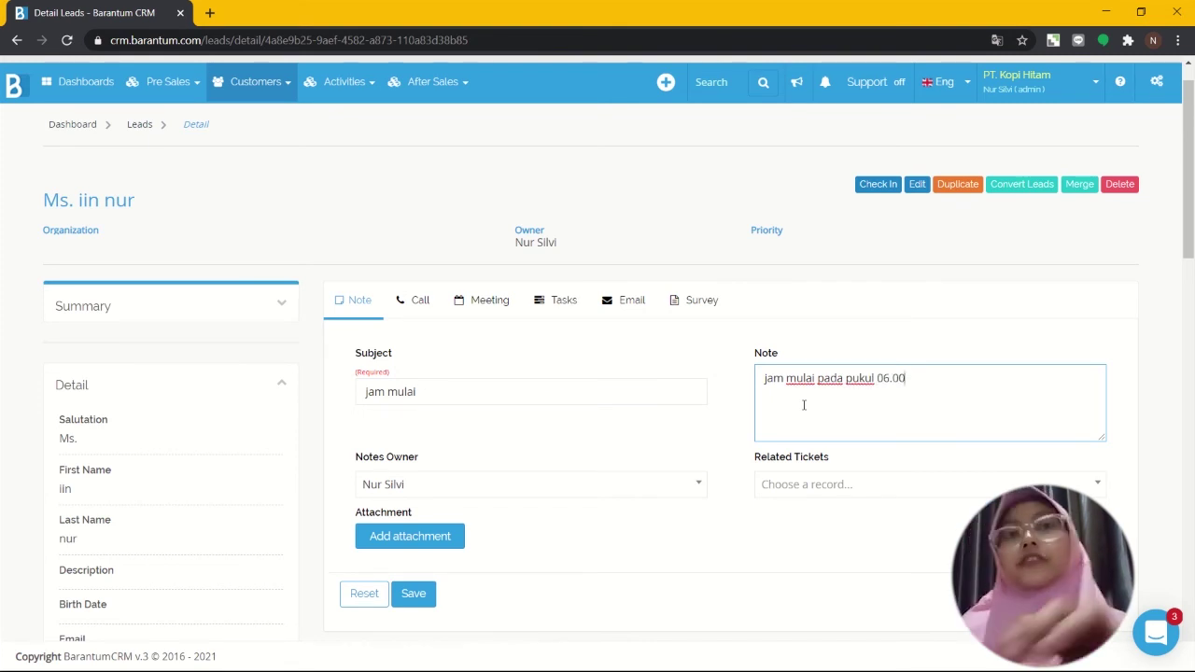
scroll(669, 432, down, 5)
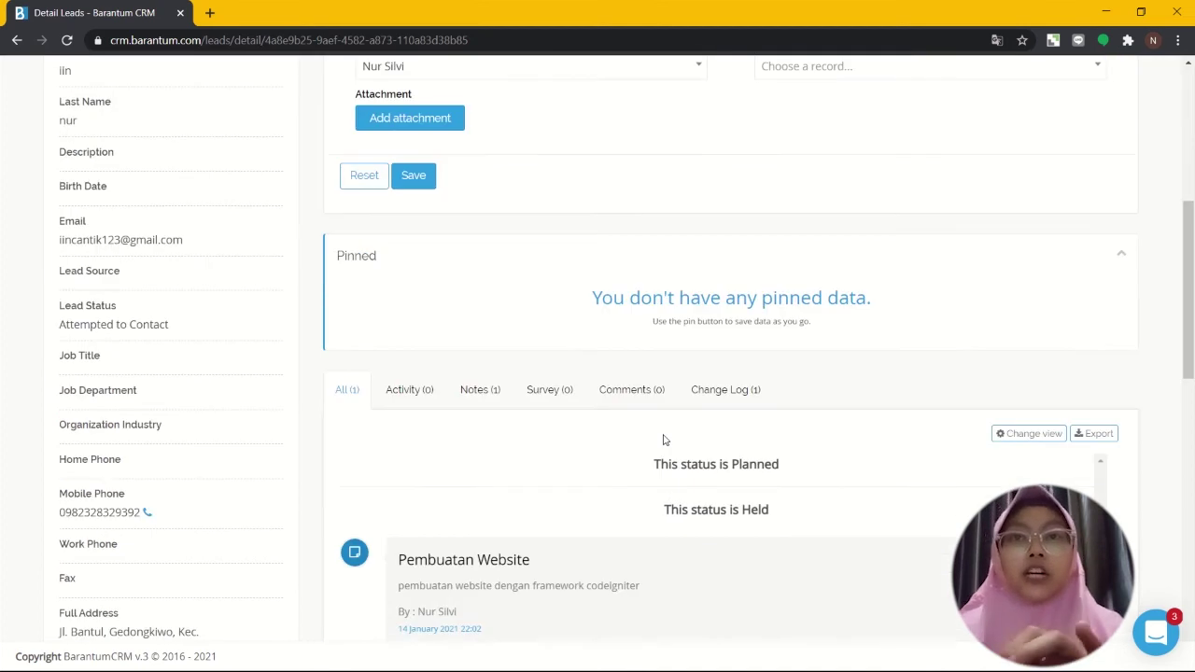
scroll(664, 439, up, 2)
scroll(663, 432, up, 2)
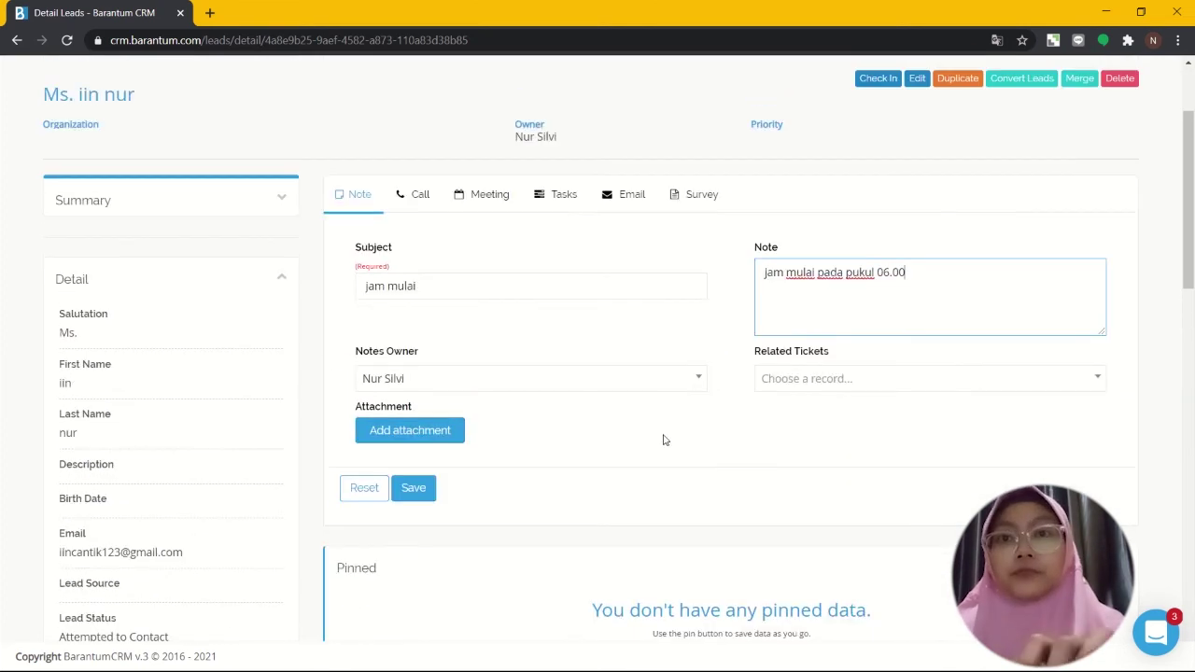
click(416, 498)
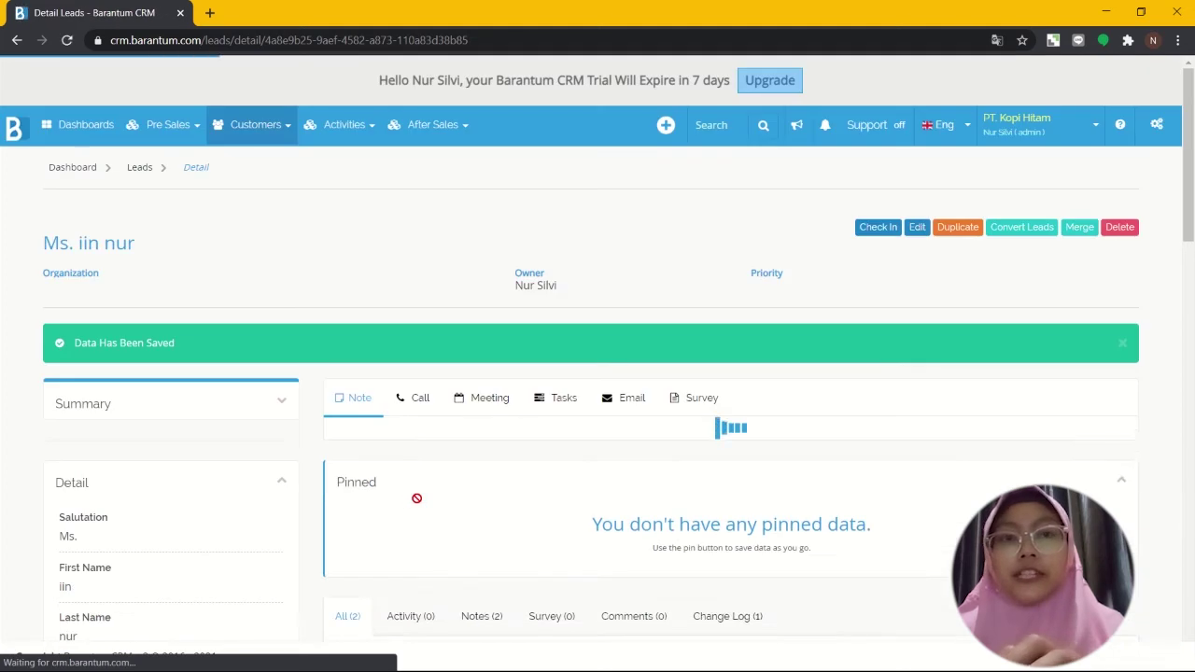
Step: Scroll down to check the 'jam mulai' note in the timeline, then back to the top
scroll(416, 498, down, 6)
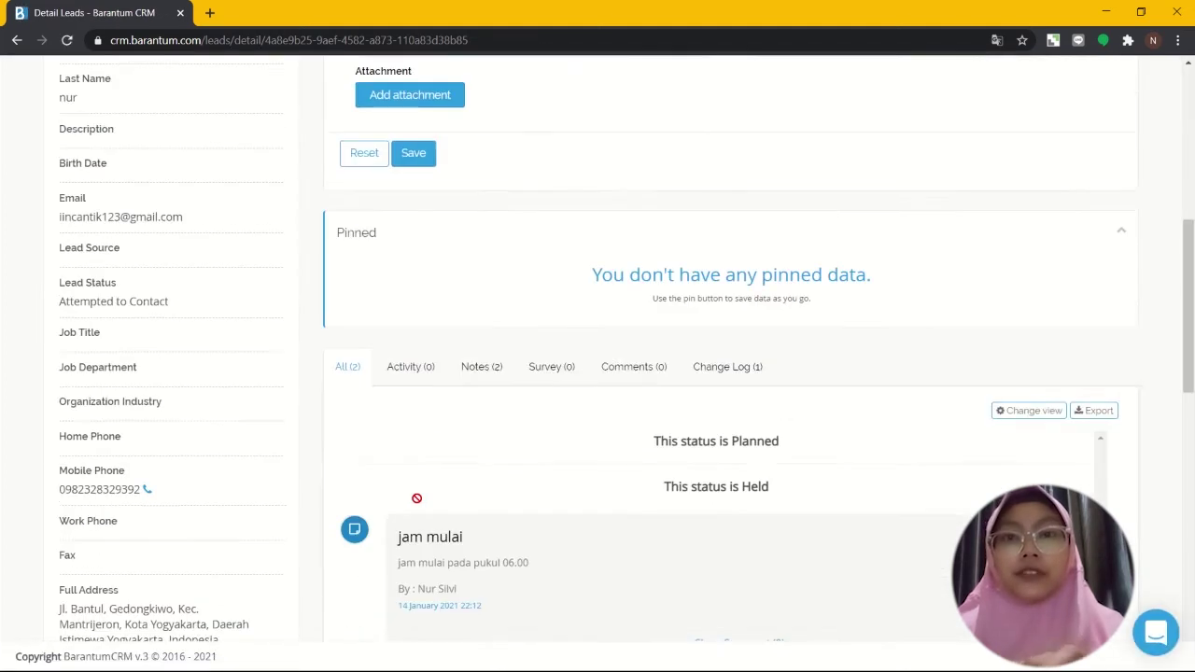
scroll(416, 499, down, 3)
scroll(416, 498, up, 2)
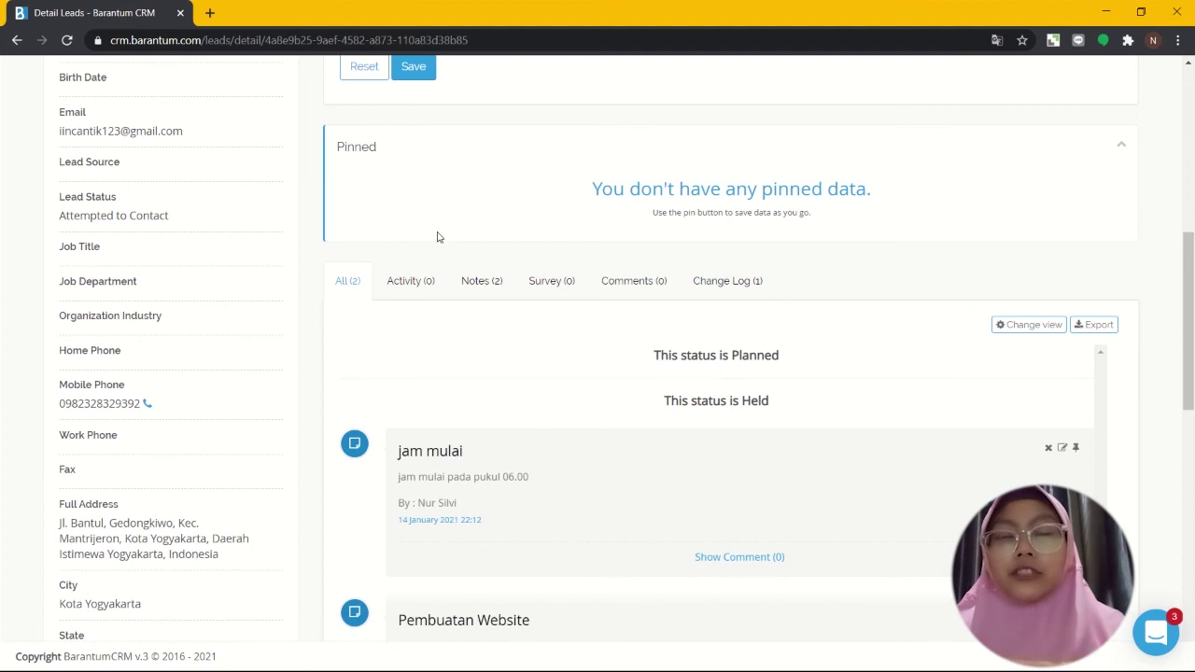
scroll(396, 493, down, 3)
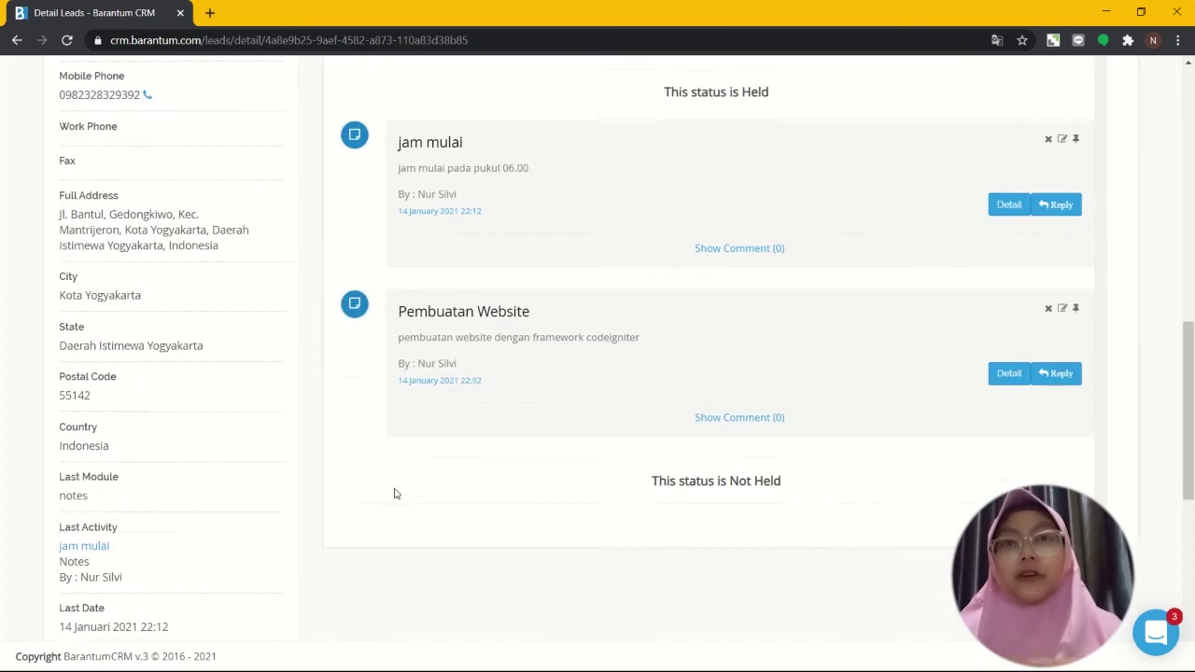
scroll(394, 494, up, 2)
scroll(394, 494, up, 7)
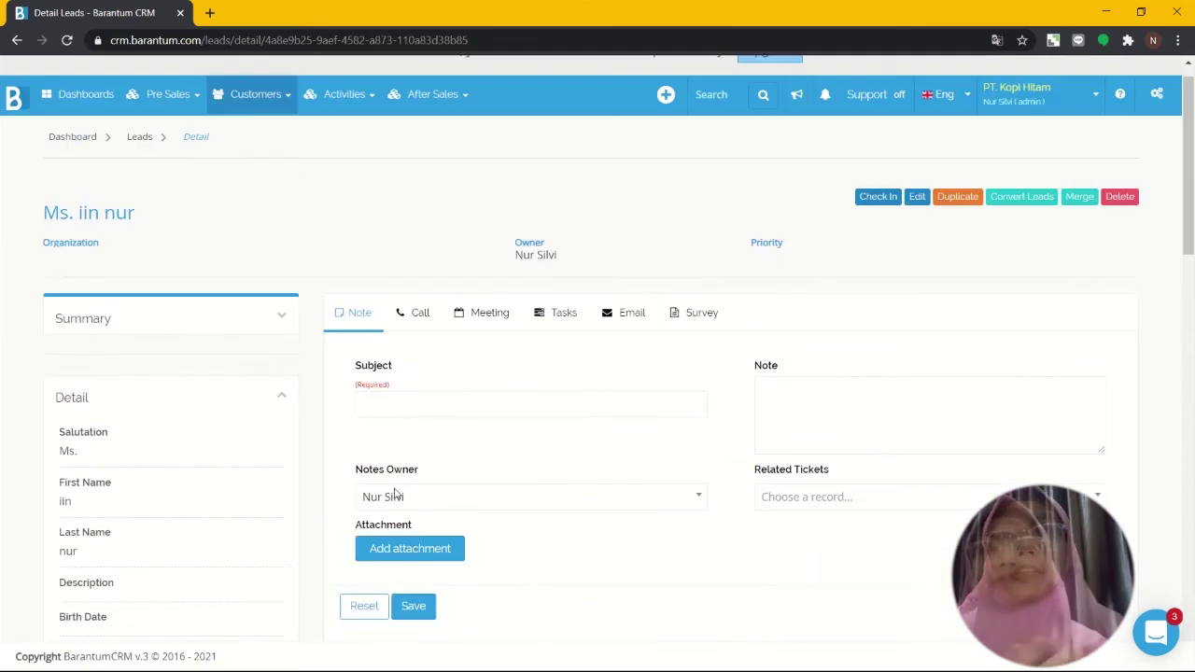
Step: Start logging a call for the lead with the subject 'Perkenalan Produk'
click(416, 321)
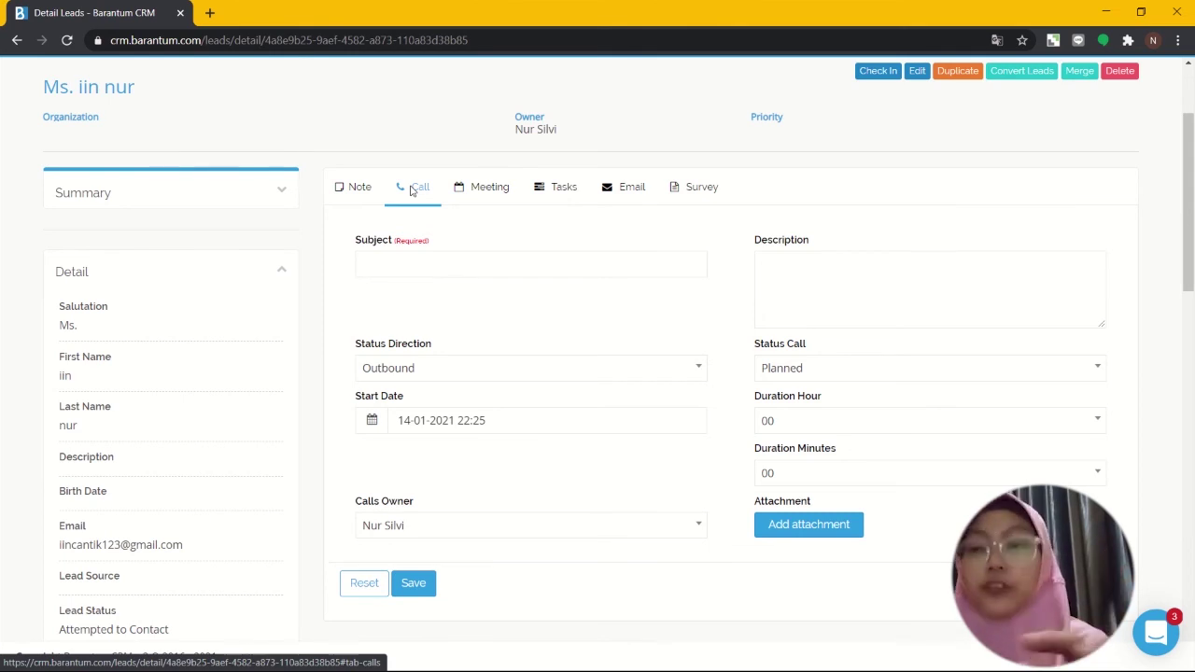
click(440, 268)
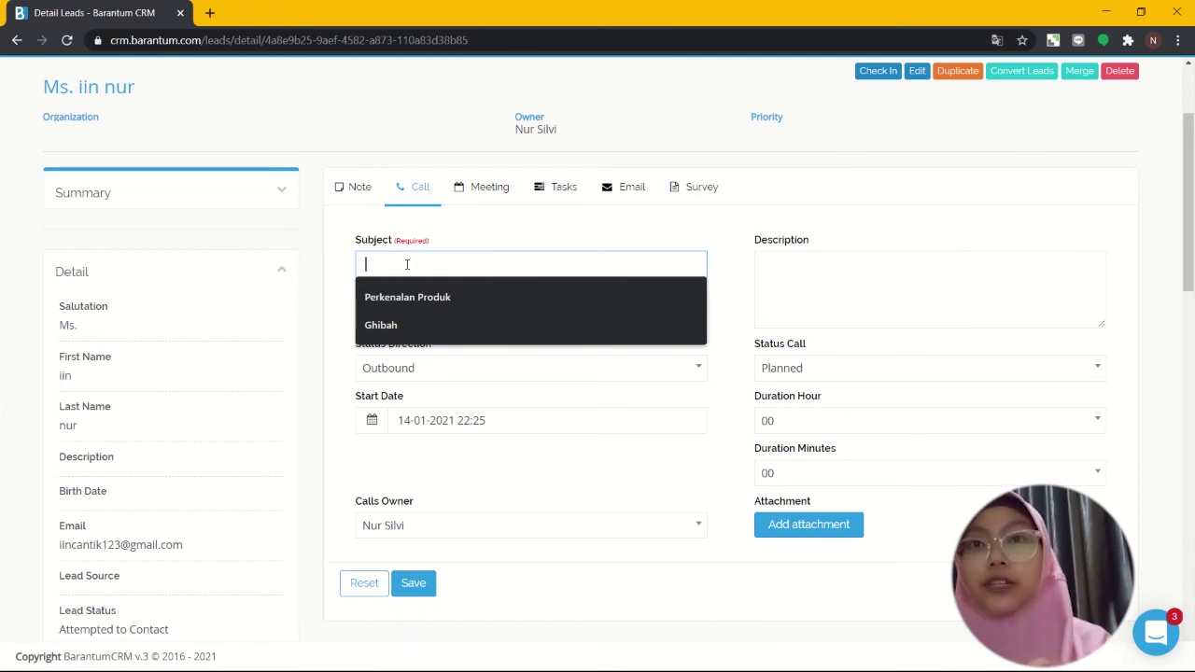
click(521, 310)
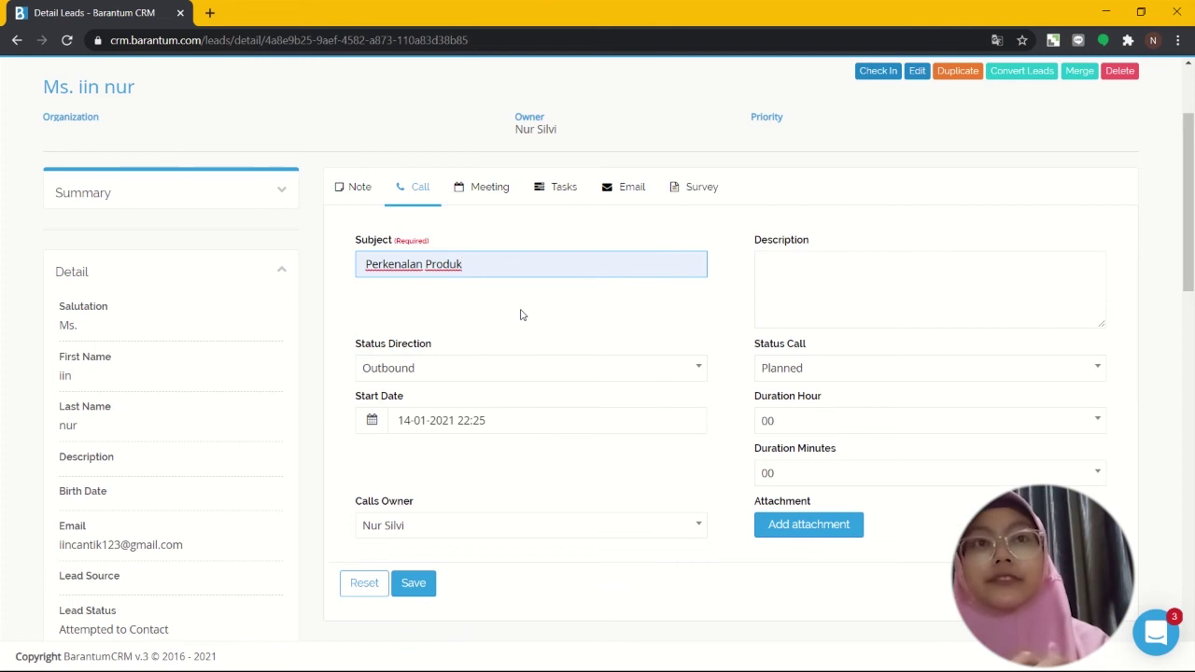
Step: Enter the call description 'perkenalan produk kopi manis' and set the call status to Planned
click(810, 267)
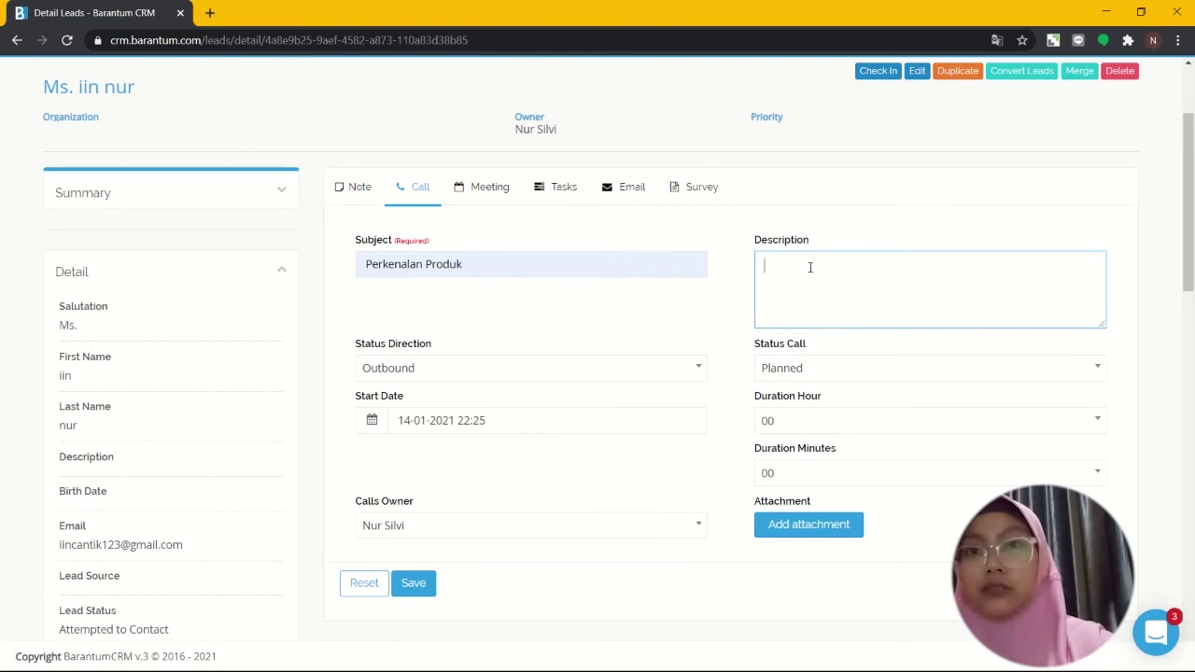
text(P)
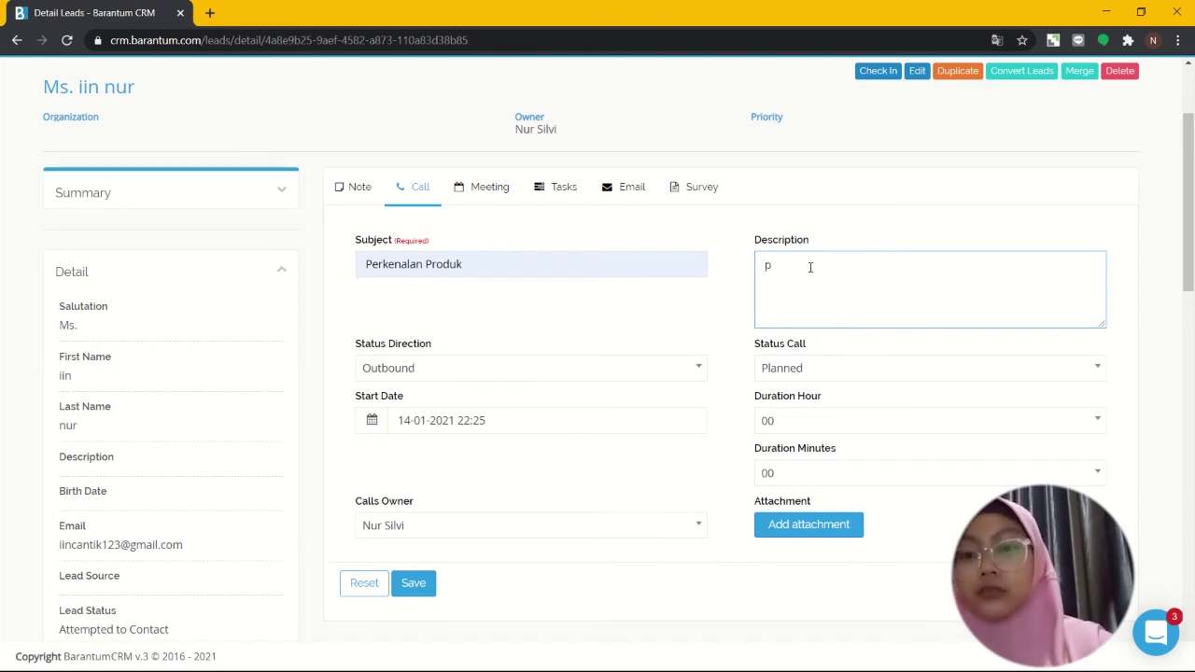
text(e)
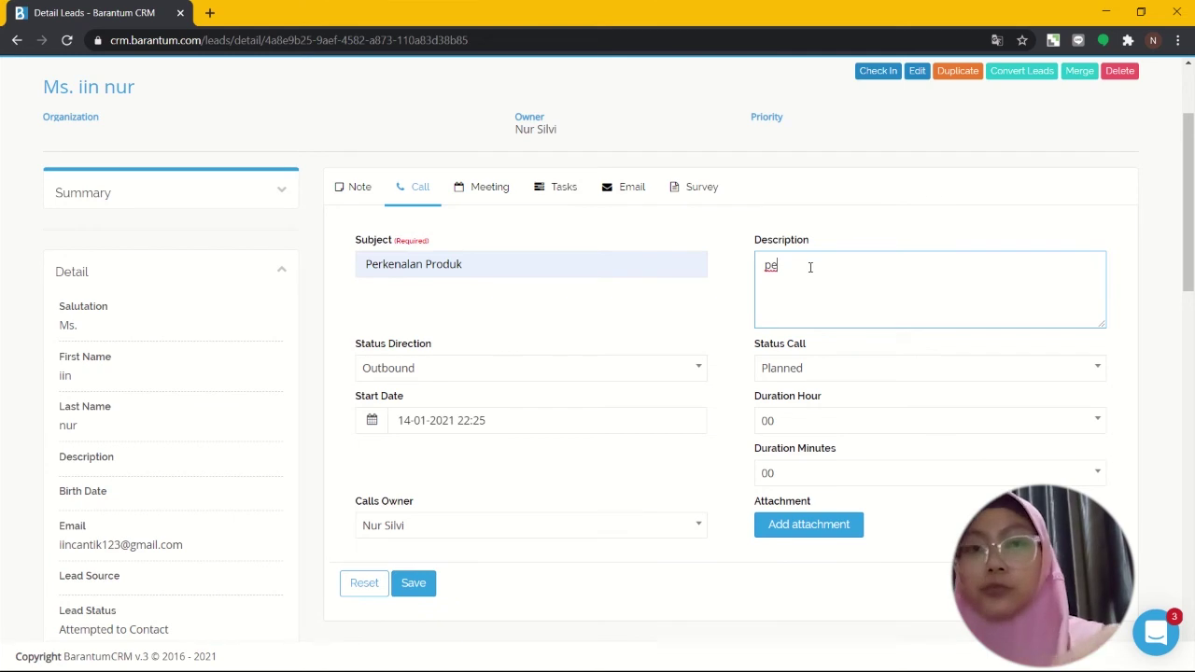
key(BackSpace)
key(BackSpace)
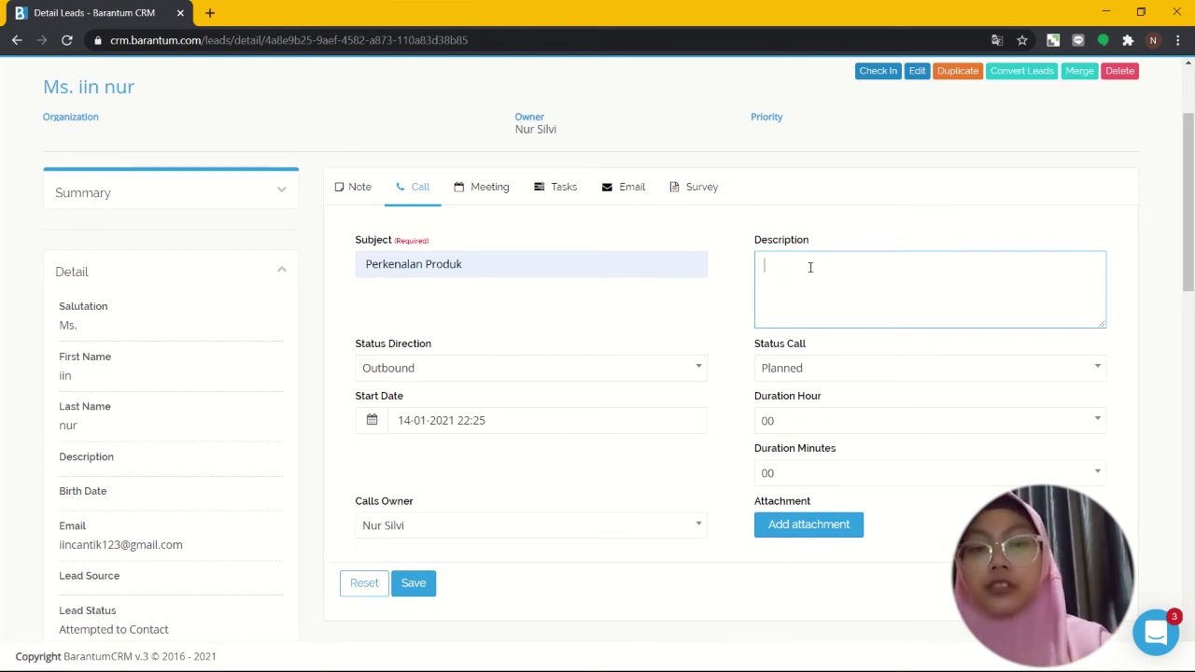
text(pe)
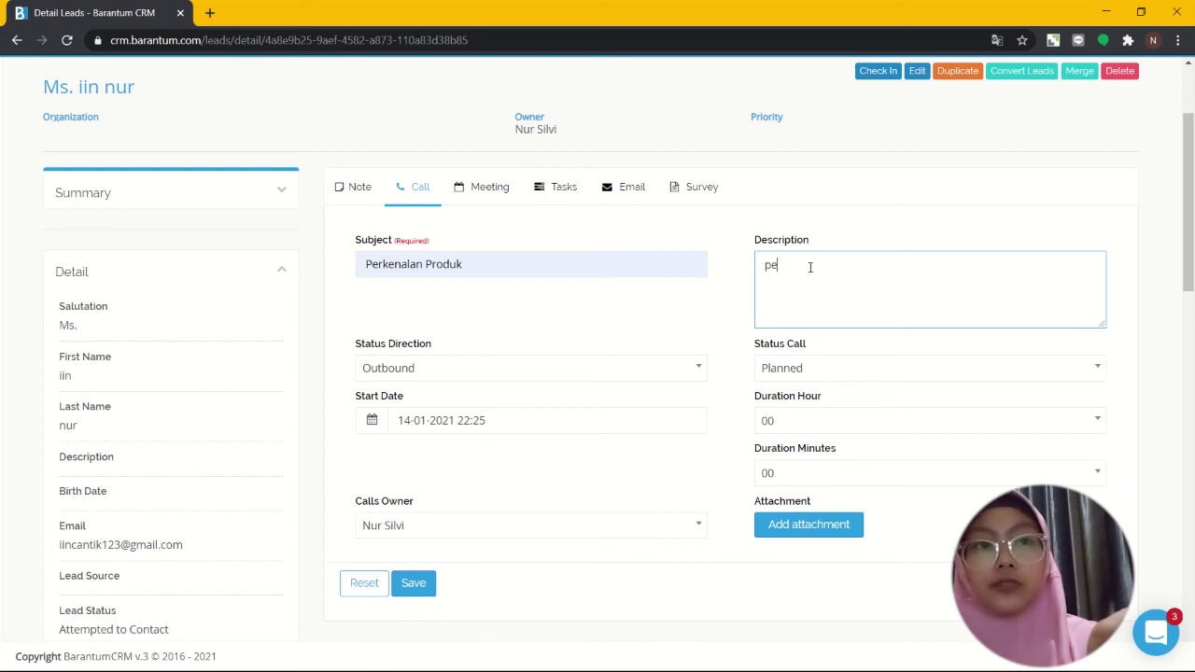
text(rkenalan )
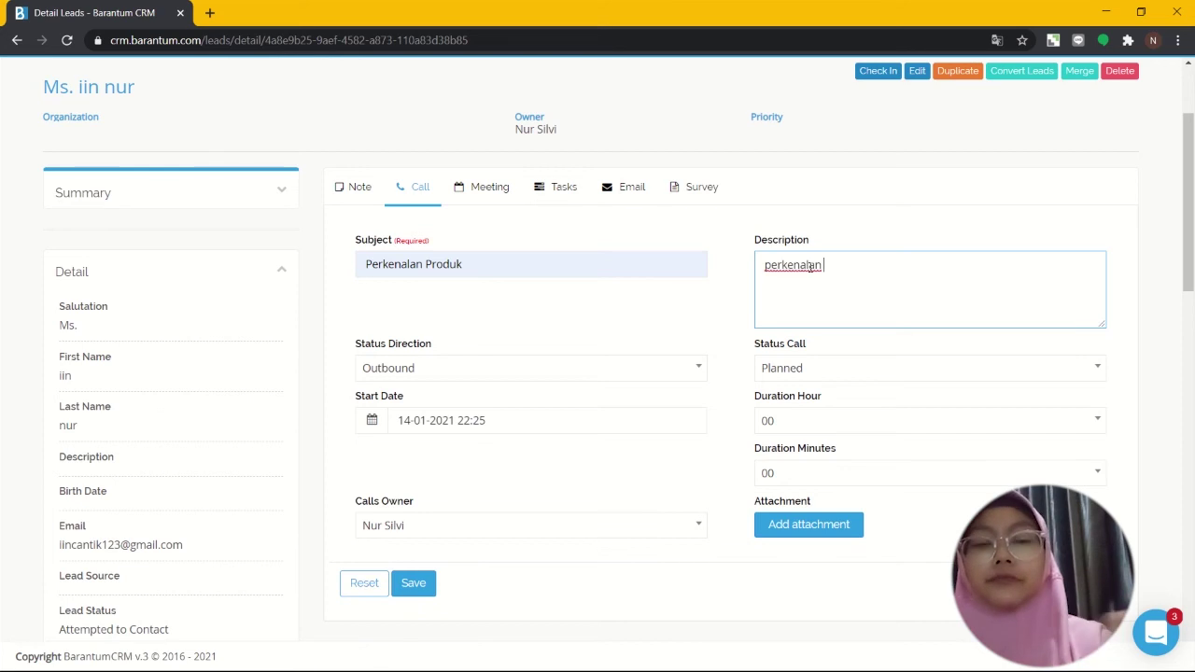
text(produk)
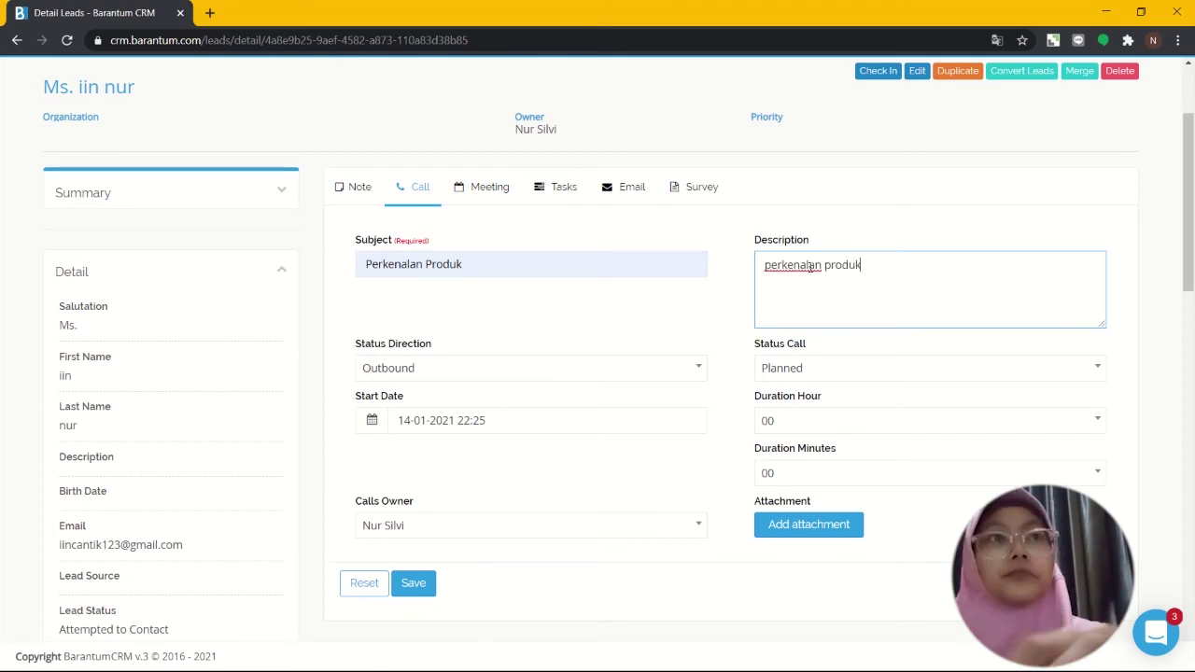
scroll(810, 266, up, 2)
scroll(810, 267, down, 3)
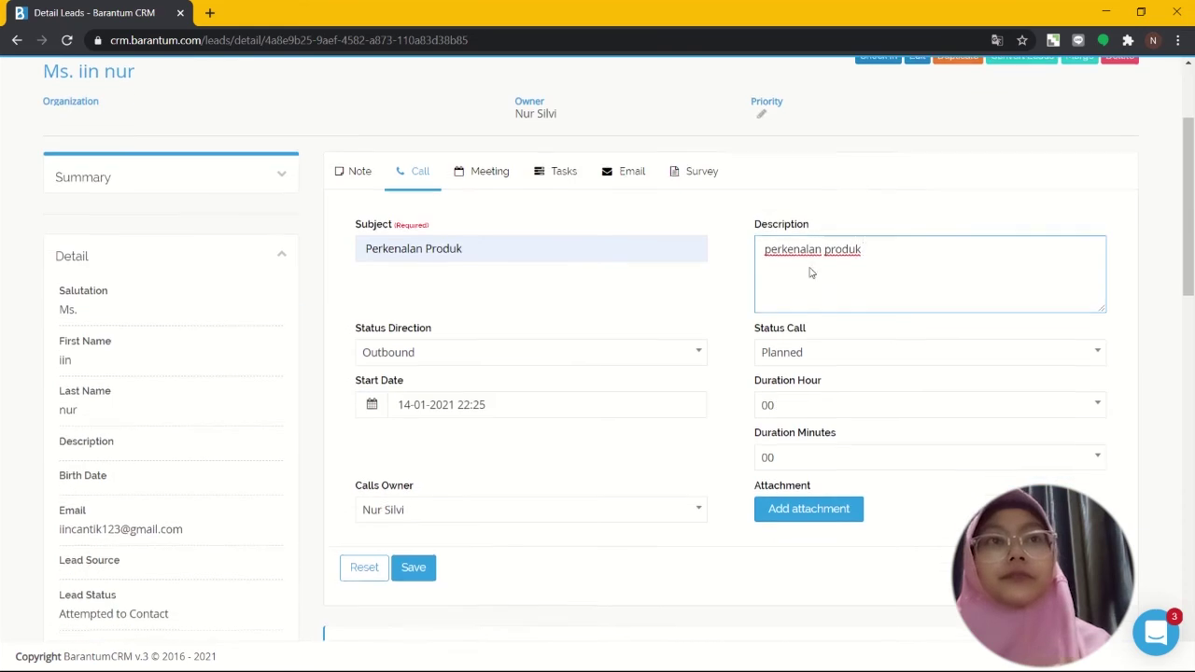
text(kop)
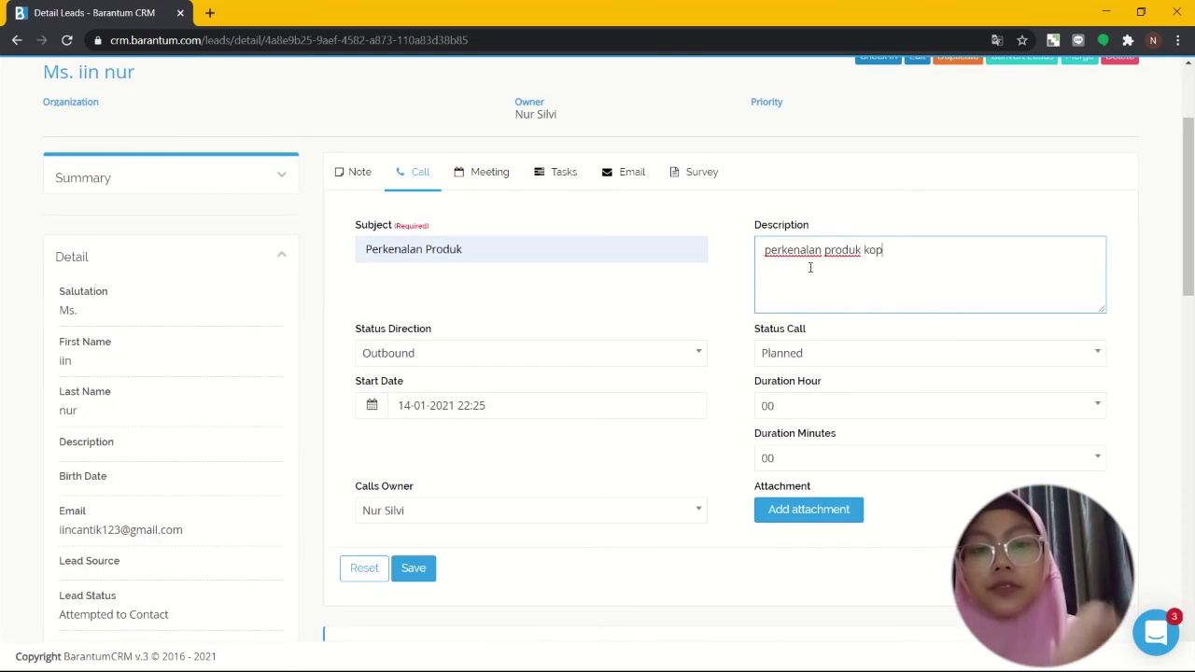
text(i manis)
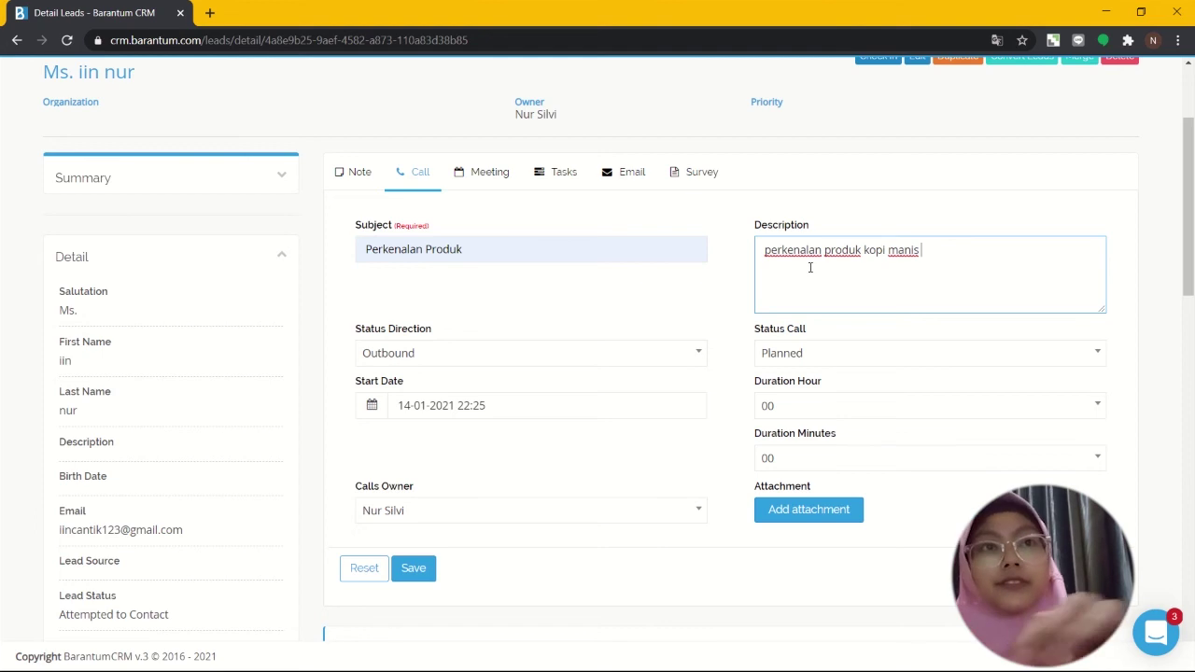
scroll(810, 268, down, 2)
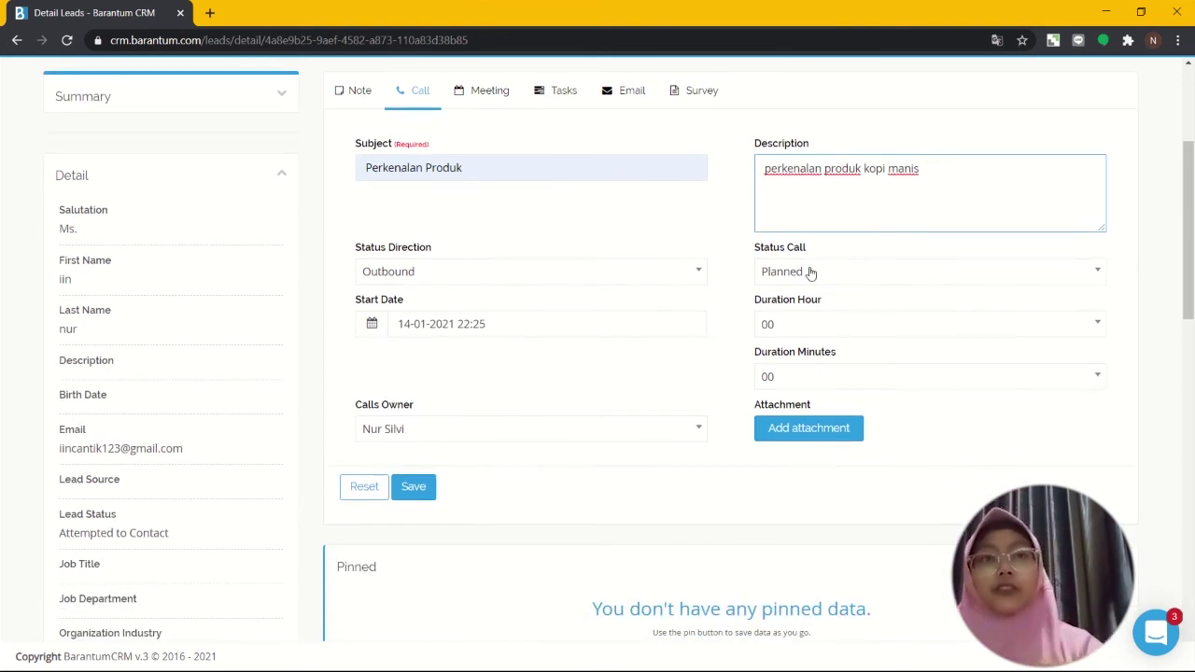
click(843, 279)
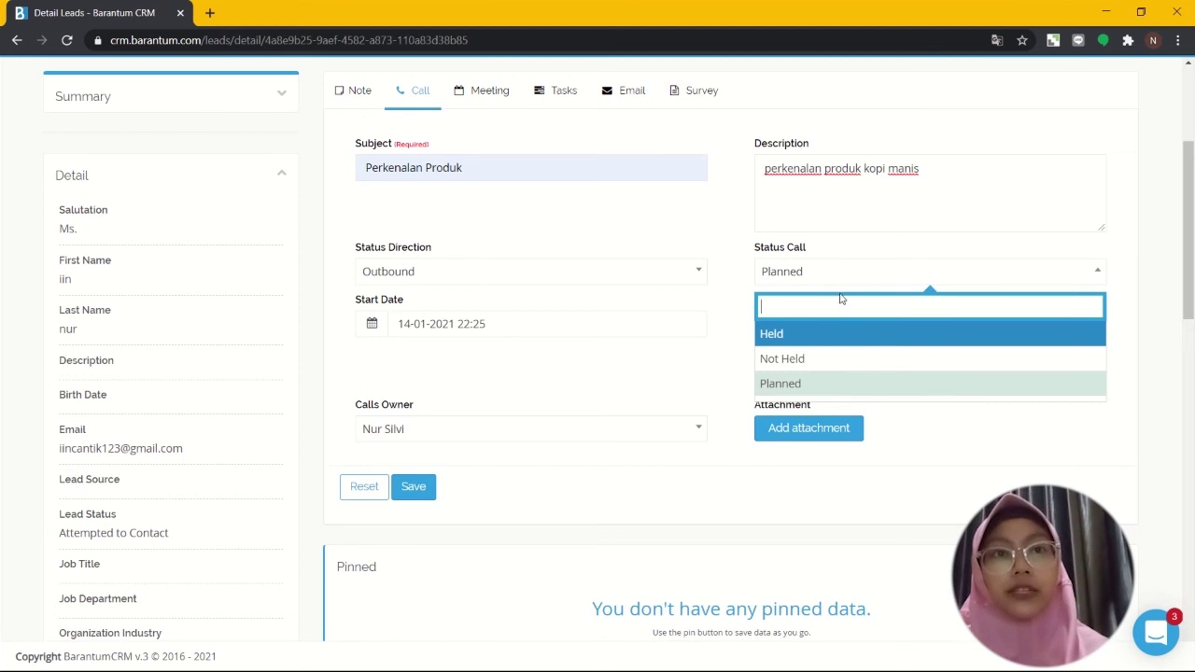
click(793, 386)
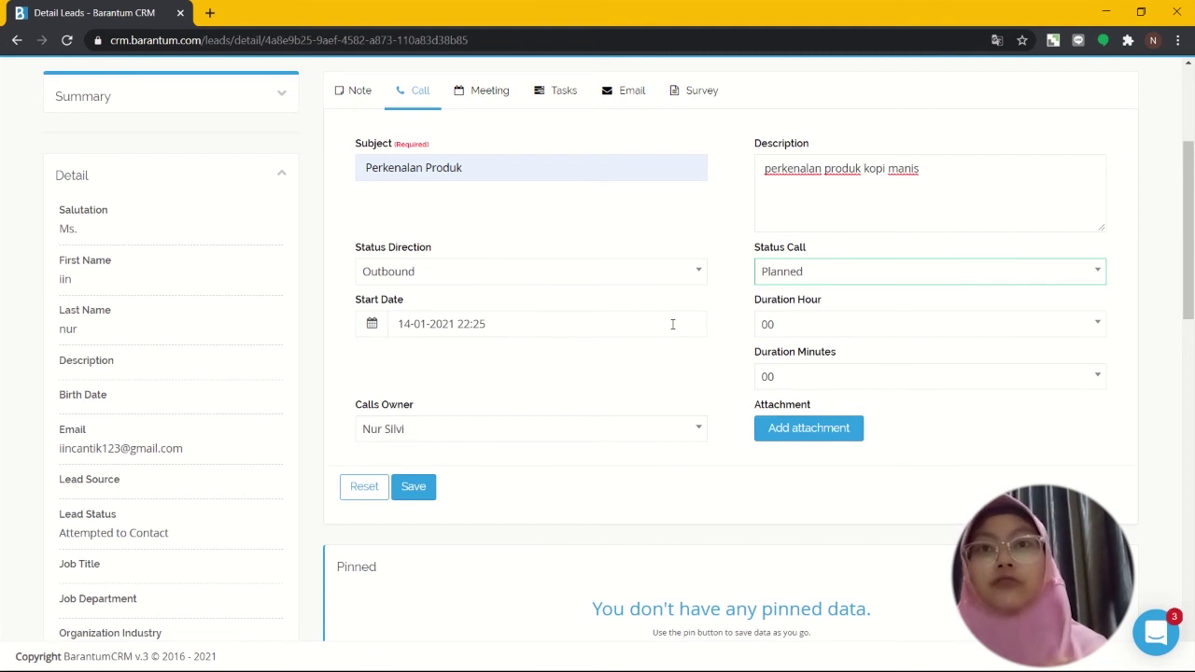
Step: Set the call's start date to 14 January 2021, 22:28
click(400, 323)
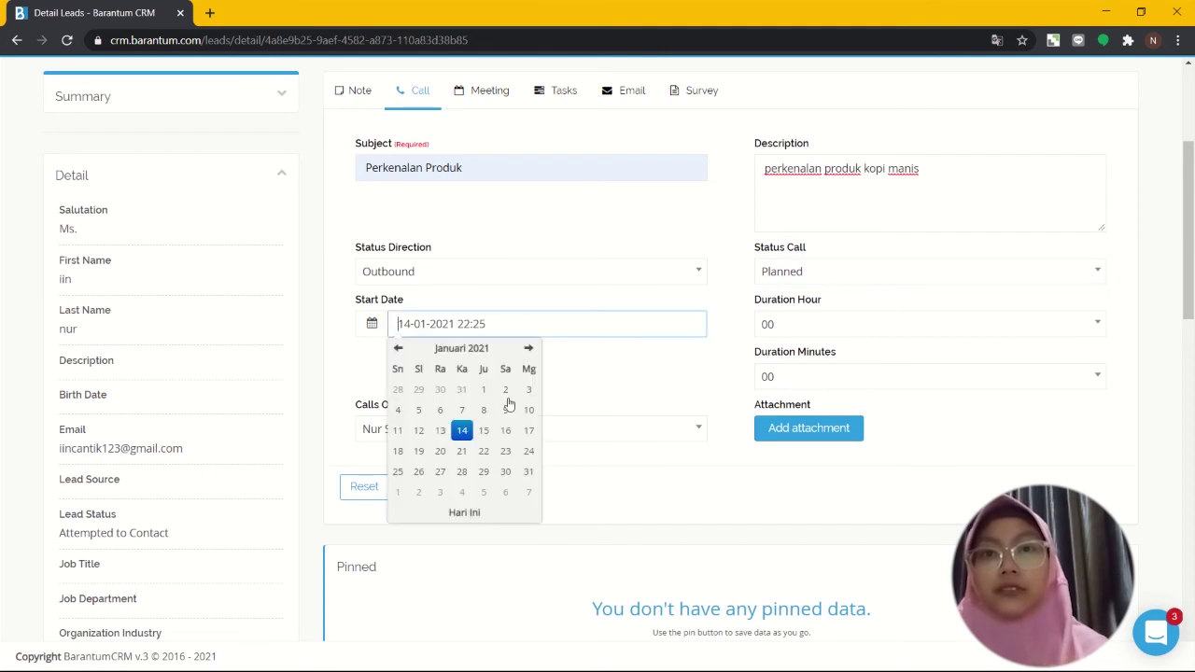
click(463, 432)
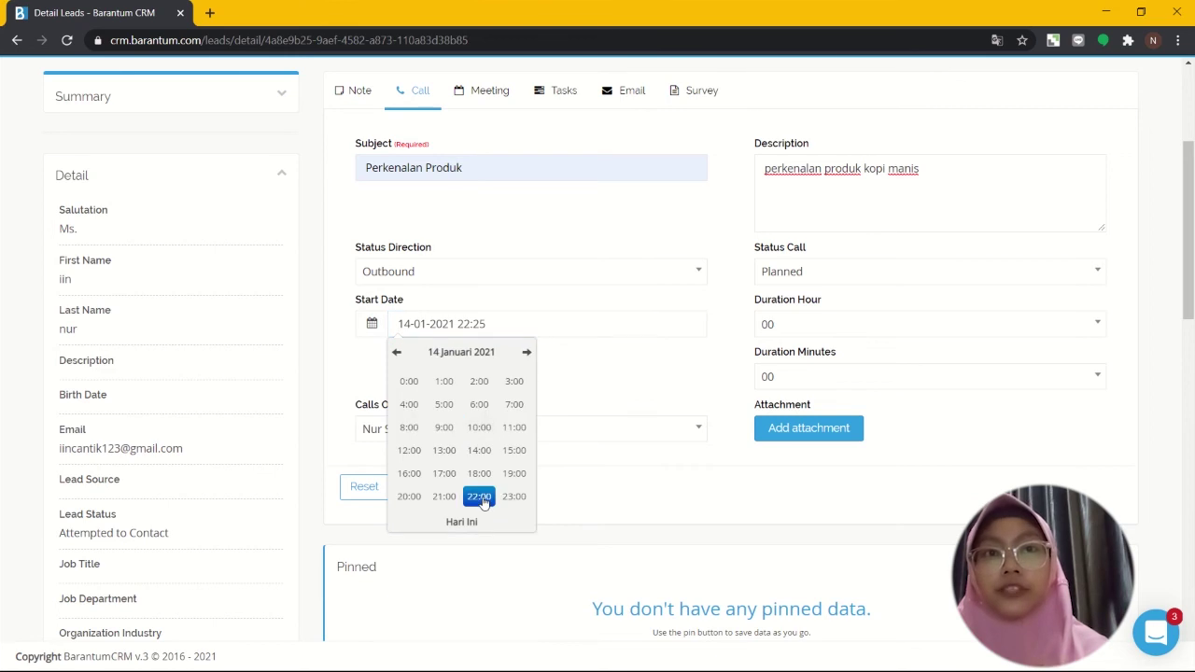
click(479, 498)
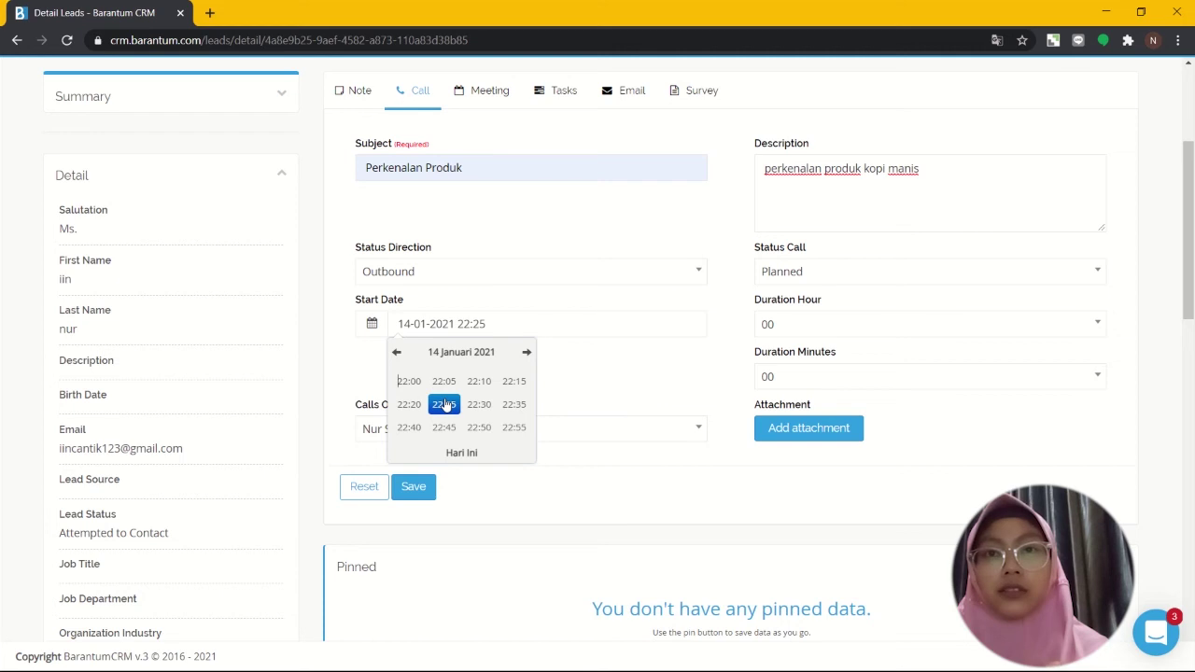
click(528, 456)
click(656, 506)
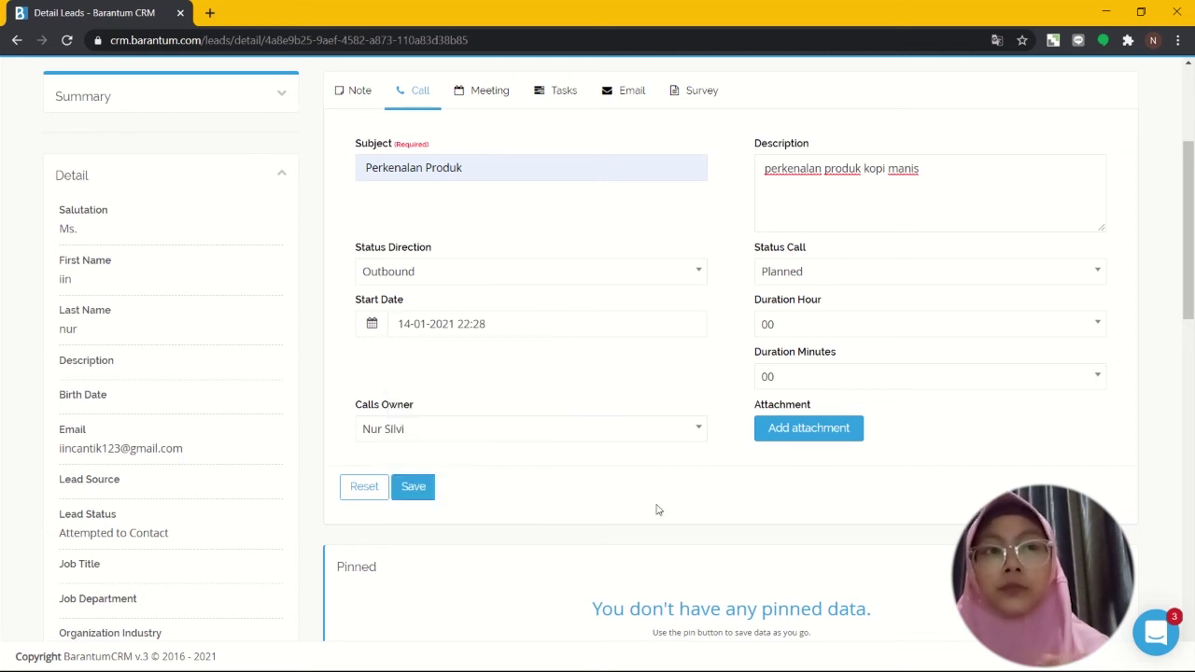
scroll(656, 507, down, 3)
scroll(657, 507, up, 4)
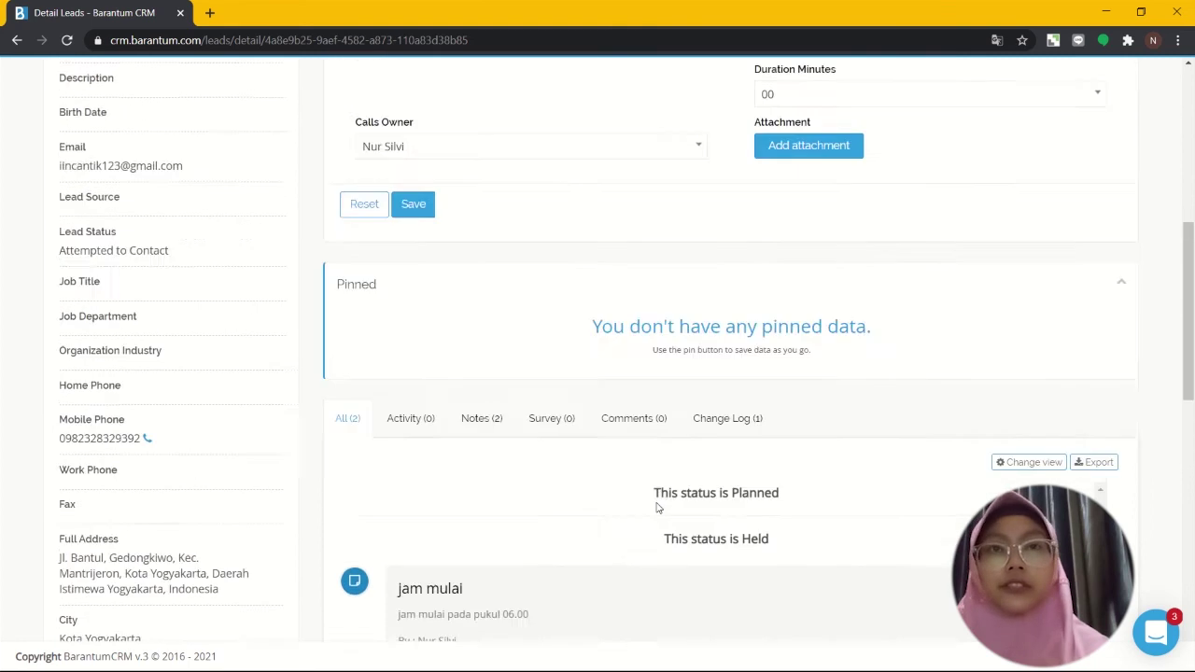
scroll(656, 507, down, 3)
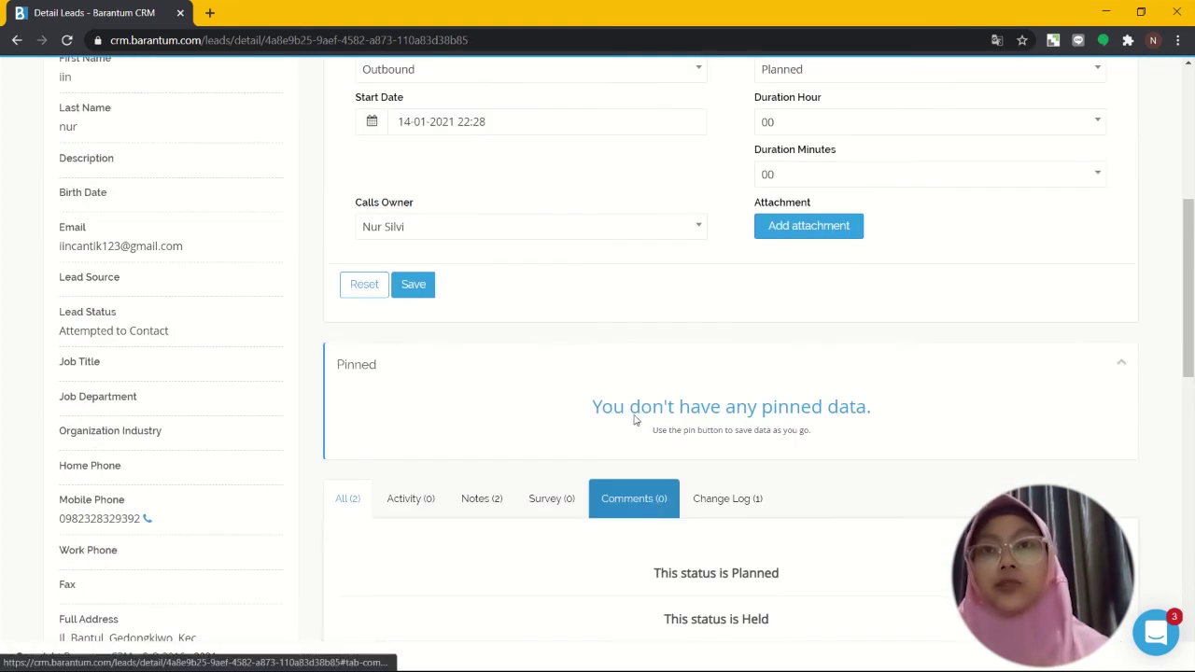
Step: Save the Perkenalan Produk call and check it in the lead's activity list
click(402, 290)
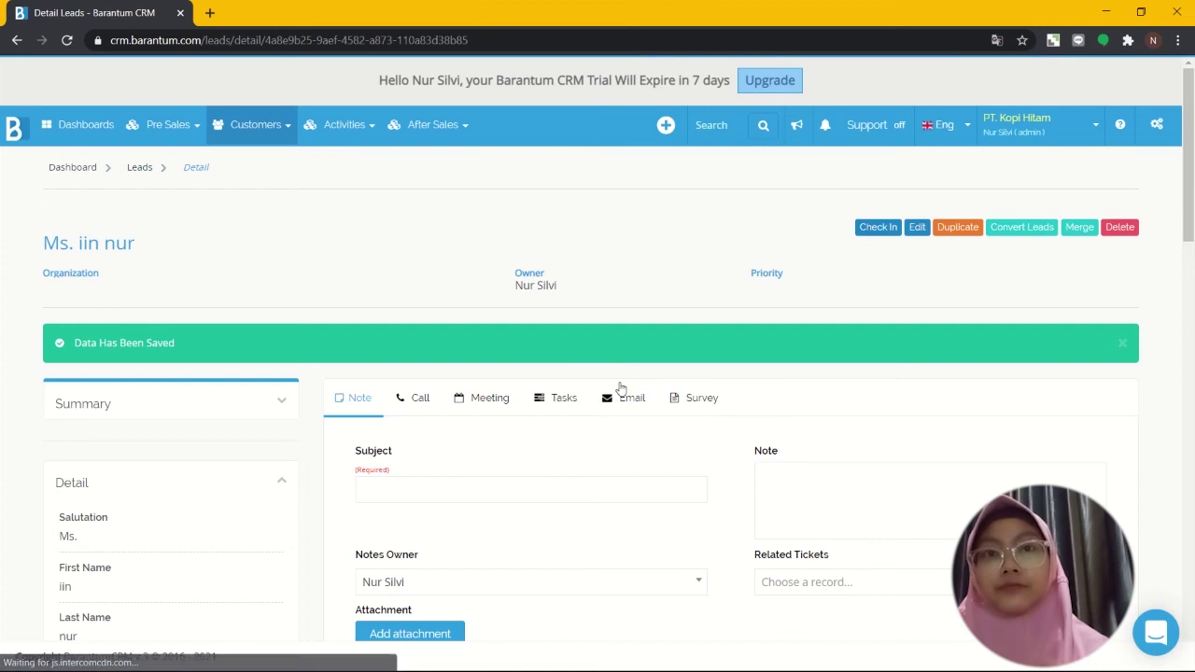
scroll(621, 386, down, 5)
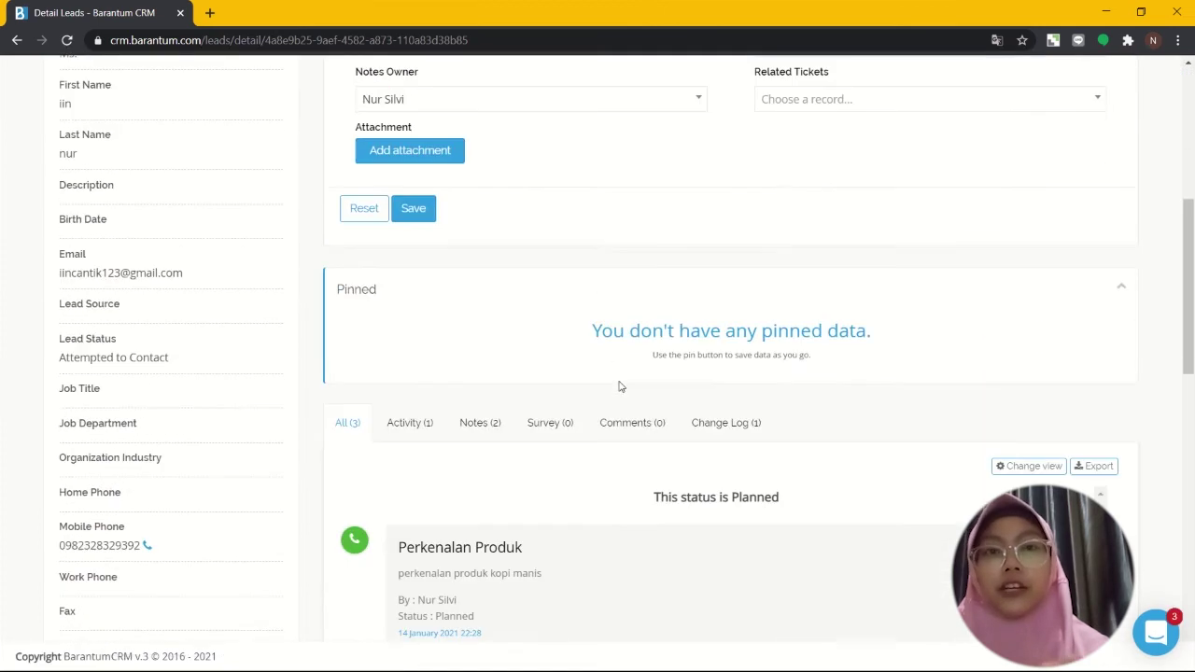
scroll(620, 386, down, 7)
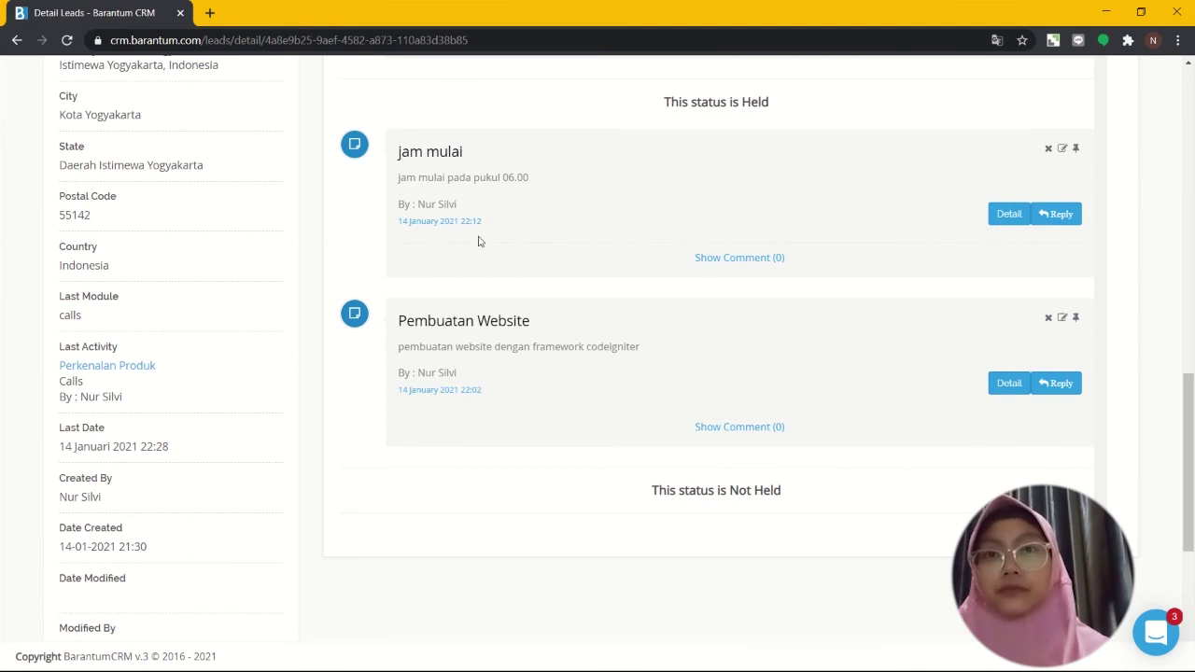
scroll(352, 345, up, 6)
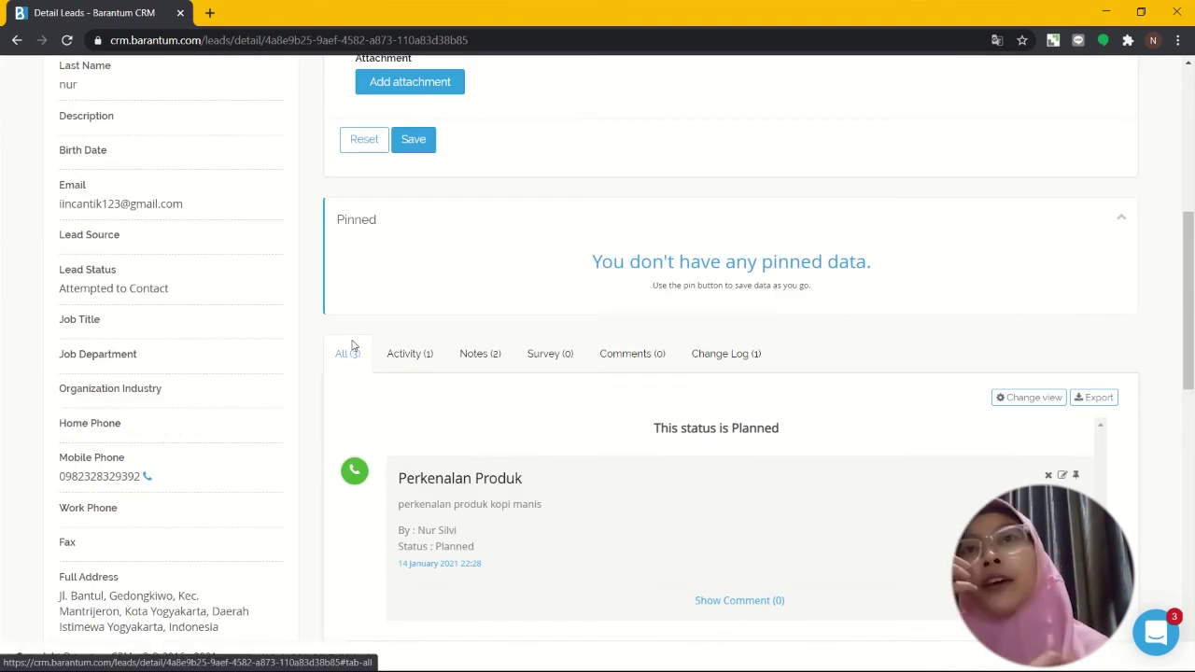
scroll(352, 345, up, 4)
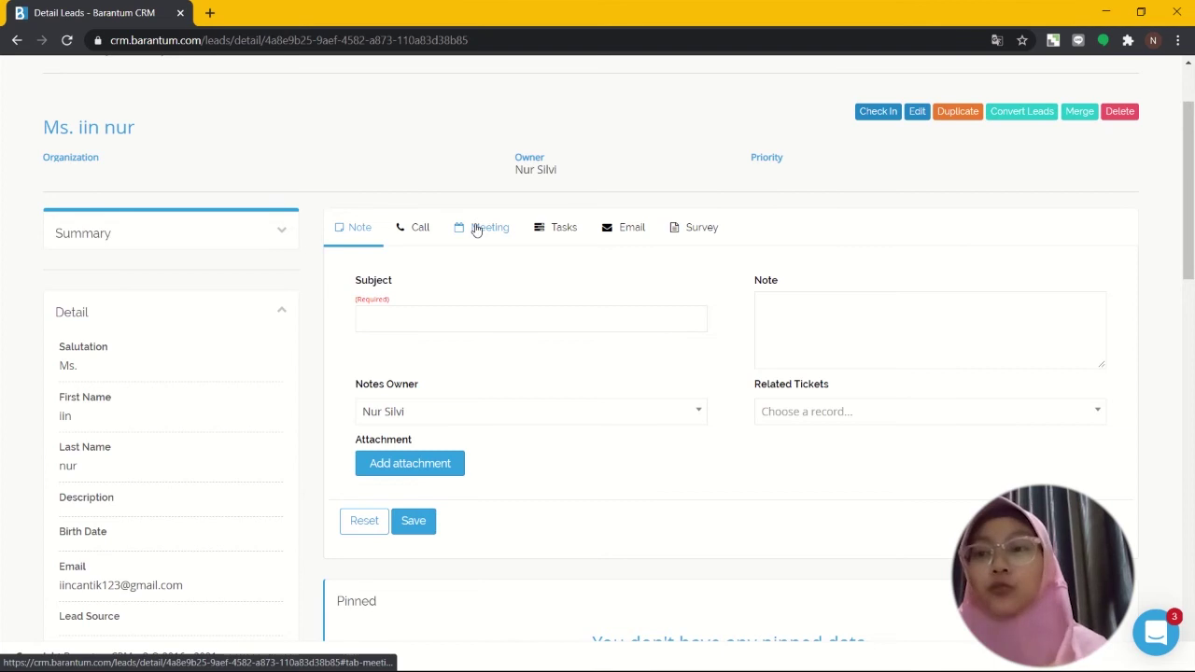
click(476, 230)
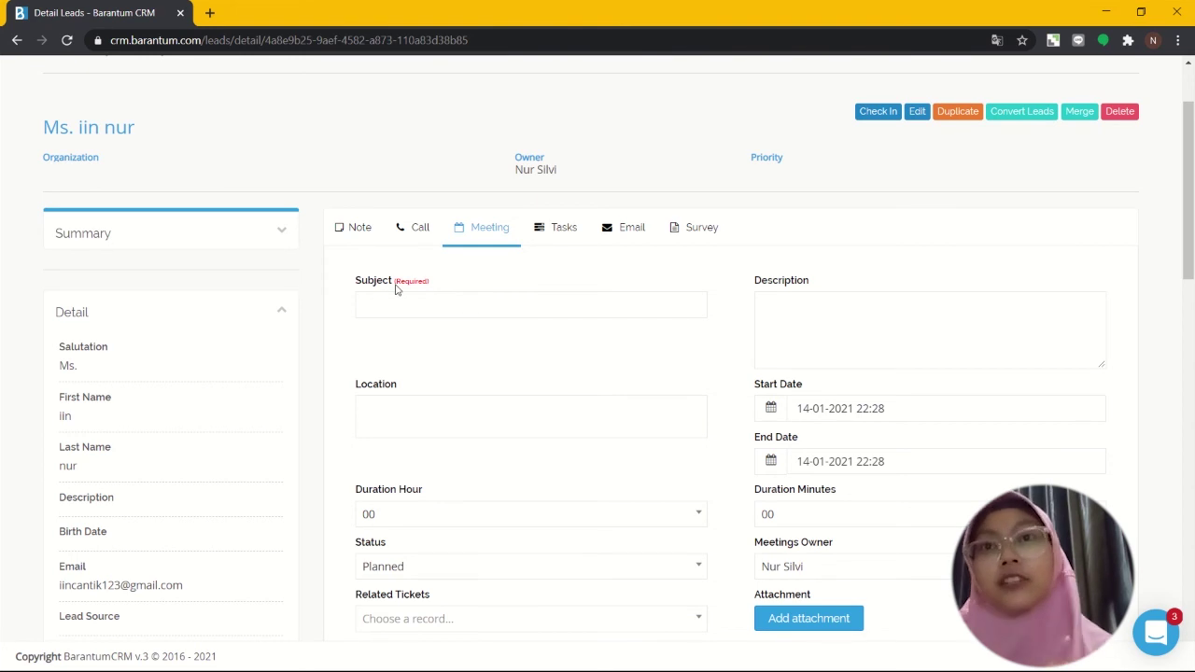
Step: Give the new meeting the subject 'Pertemuan Penting' from the suggestions
click(408, 297)
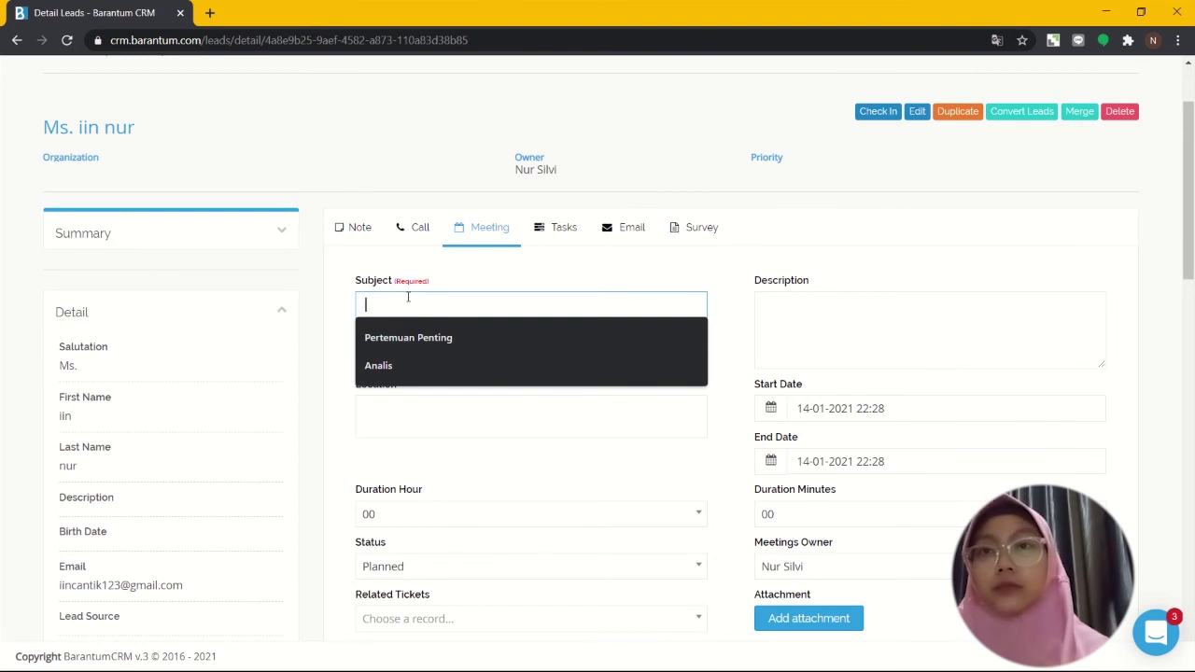
click(446, 340)
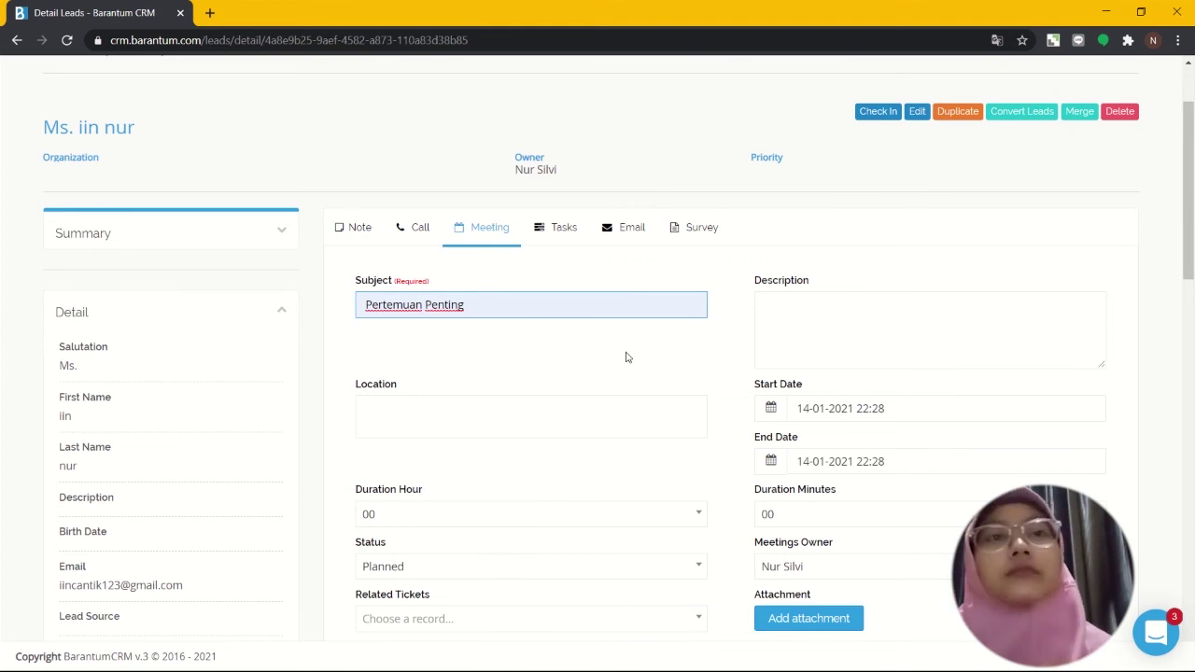
click(876, 332)
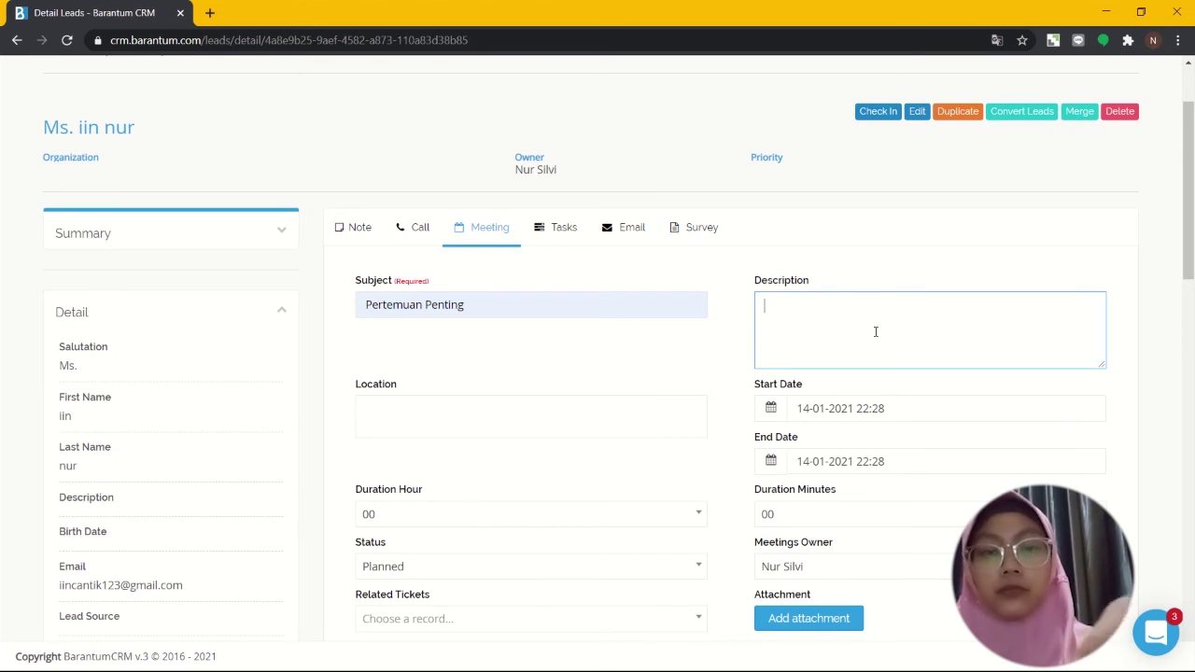
Step: Write the meeting description 'pertemuan dalam hal membahas permasalahan untuk menemukan solusi'
text(pertemua)
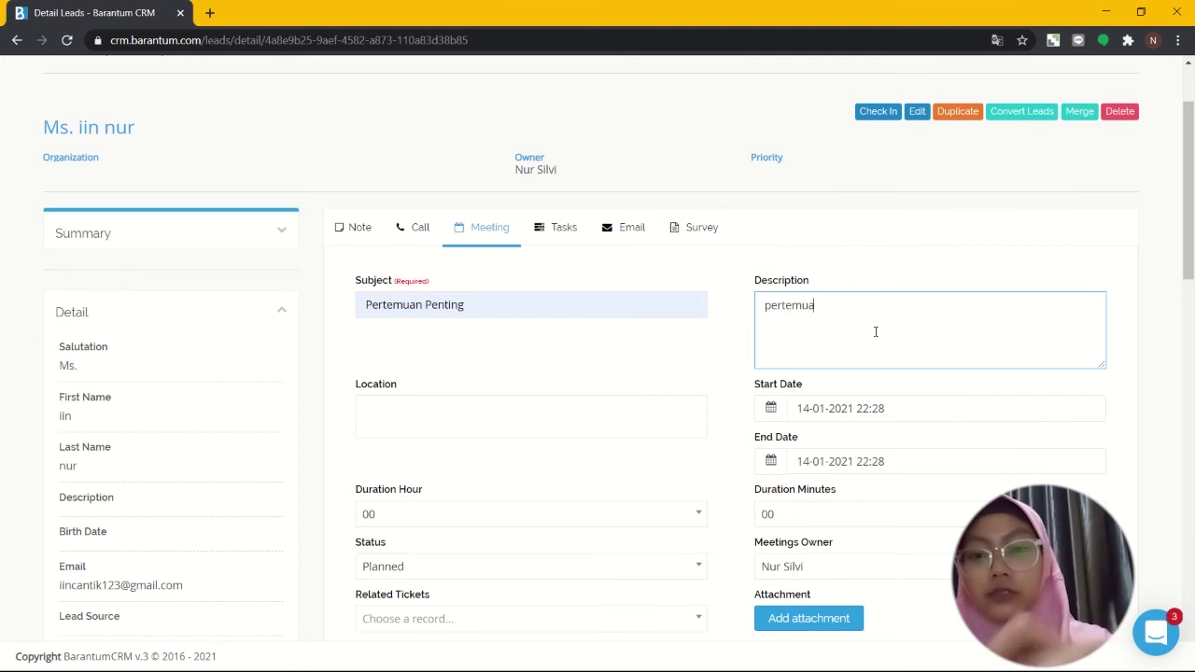
text(n dalam hal)
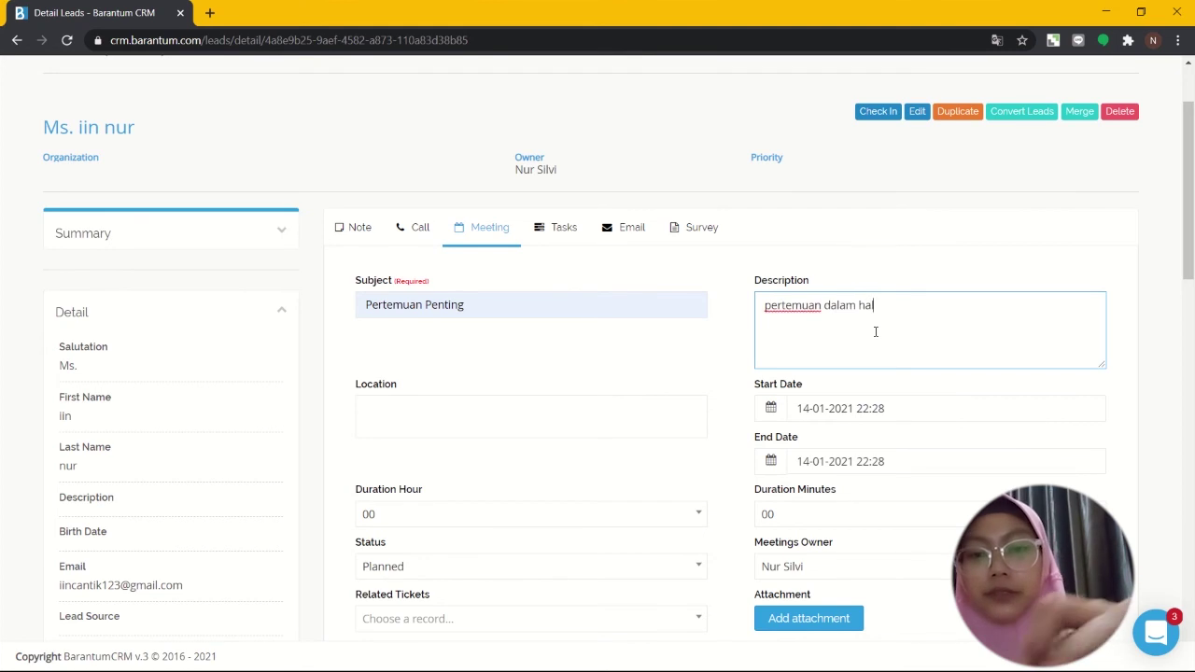
text( membahas)
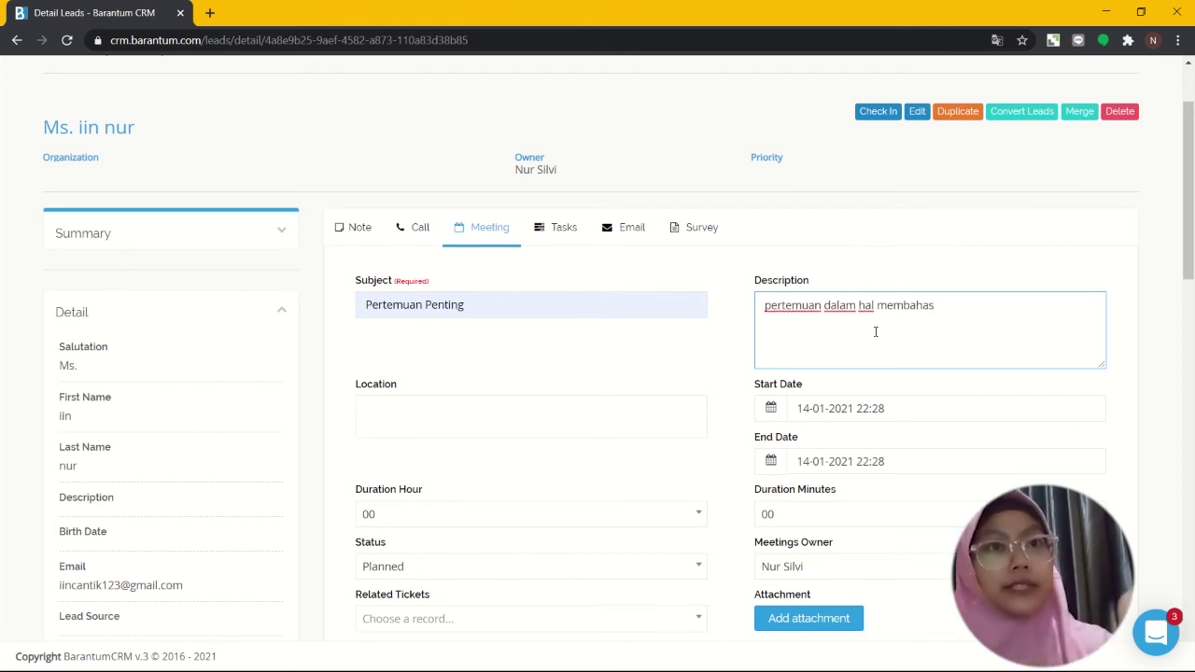
text( masal)
key(BackSpace)
key(BackSpace)
key(BackSpace)
key(BackSpace)
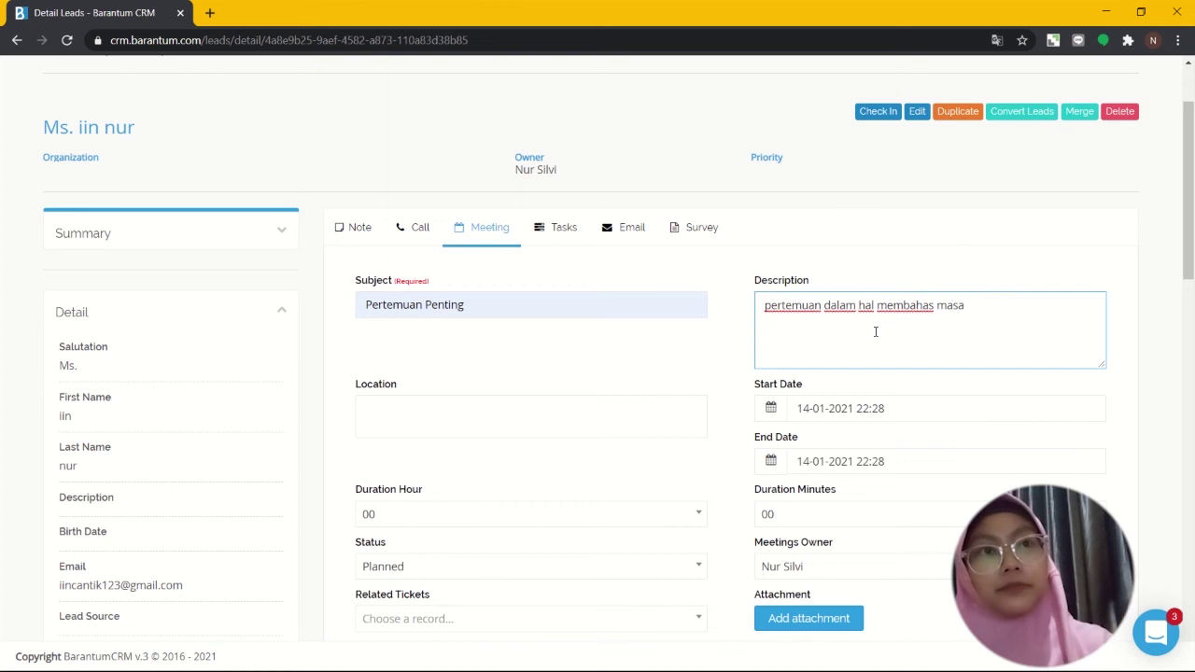
key(BackSpace)
text(perma)
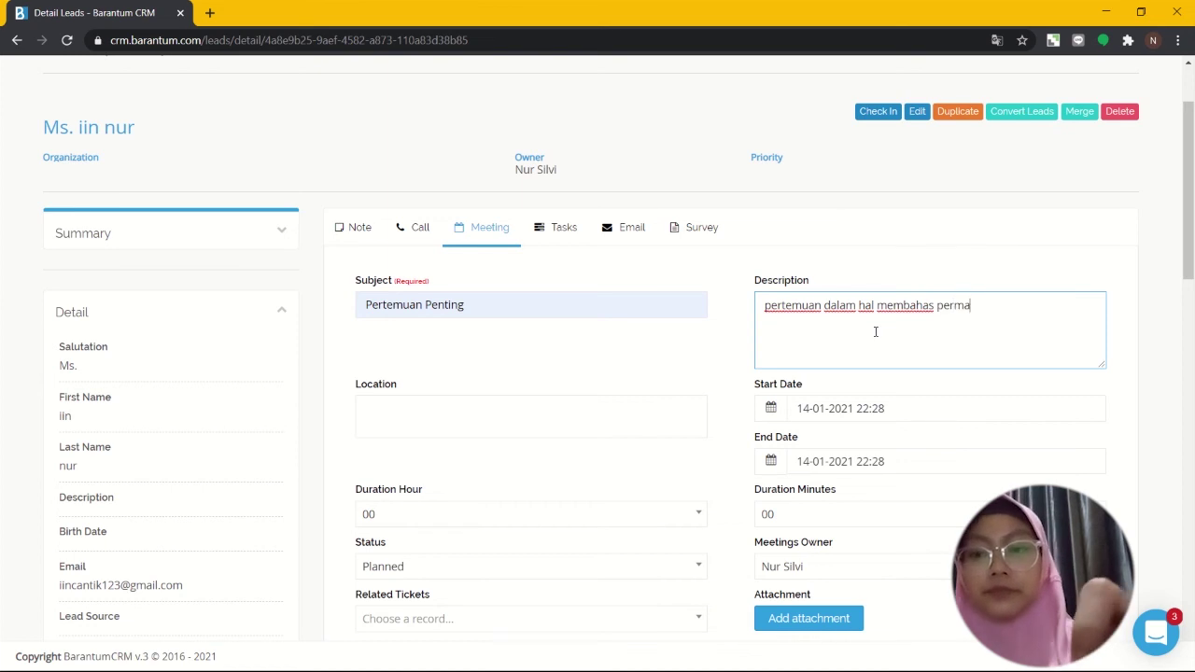
text(slahan)
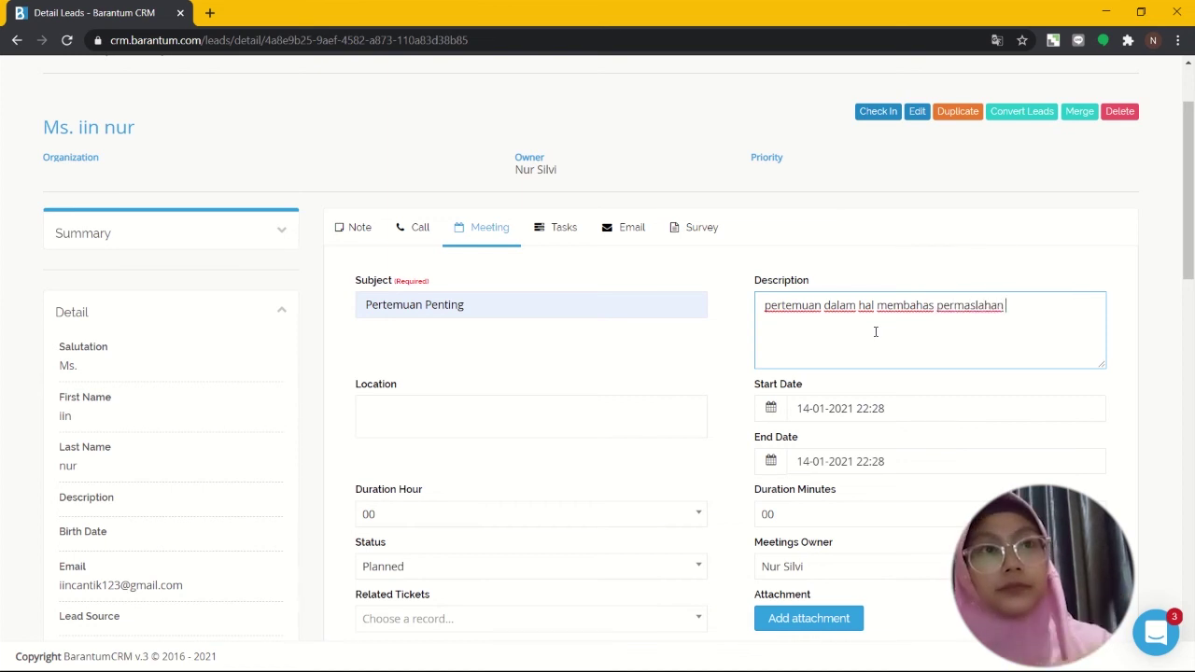
key(BackSpace)
key(BackSpace)
key(BackSpace)
key(BackSpace)
key(BackSpace)
key(BackSpace)
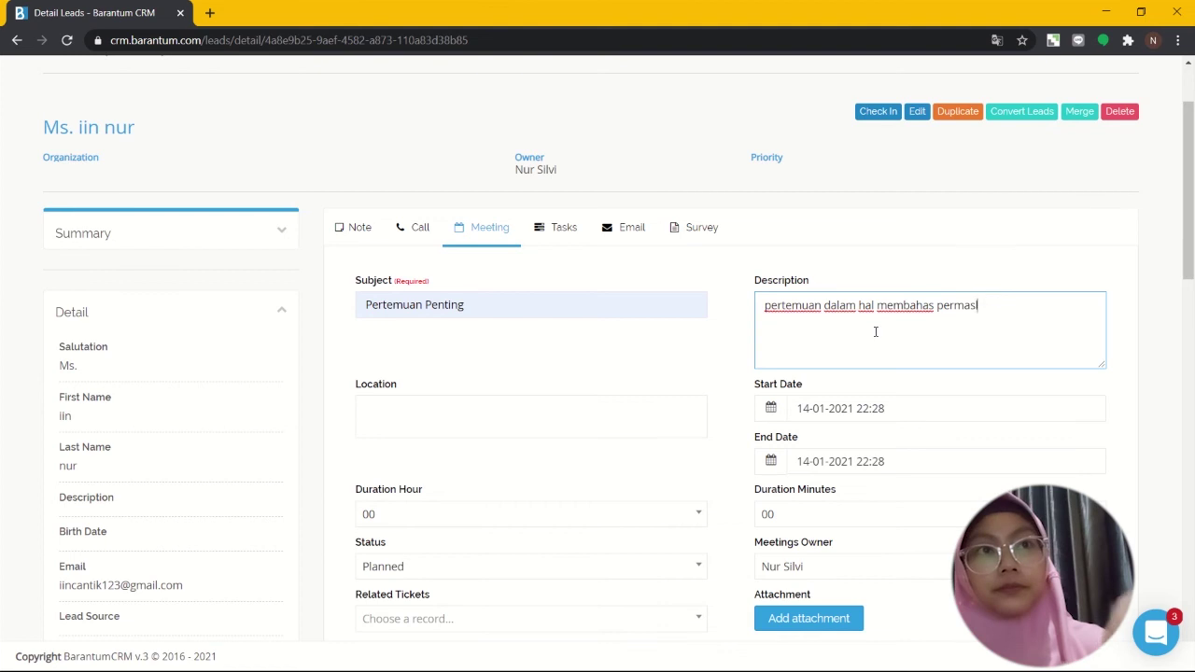
text(alahan untuk )
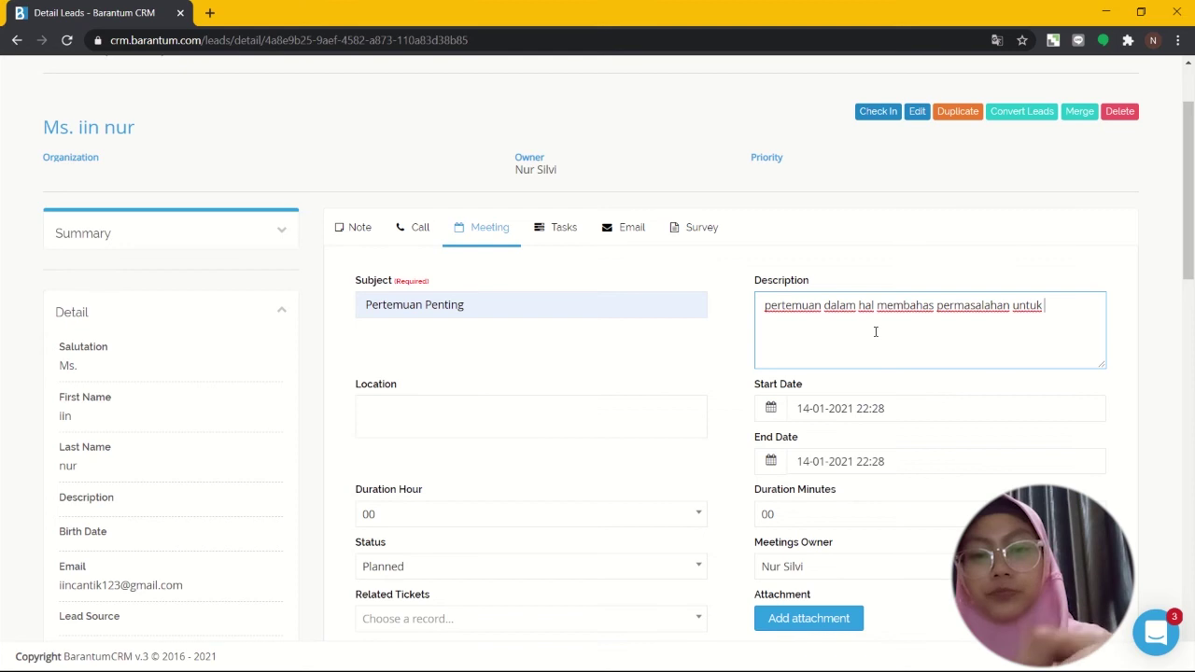
text(menemukan solu)
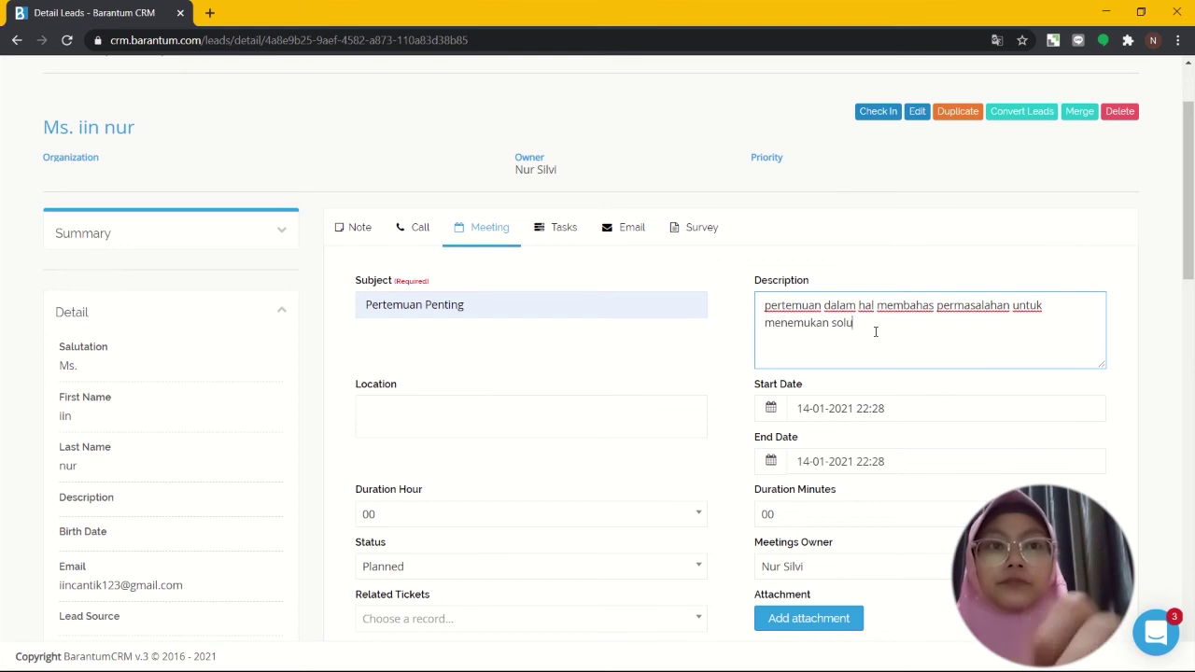
text(si)
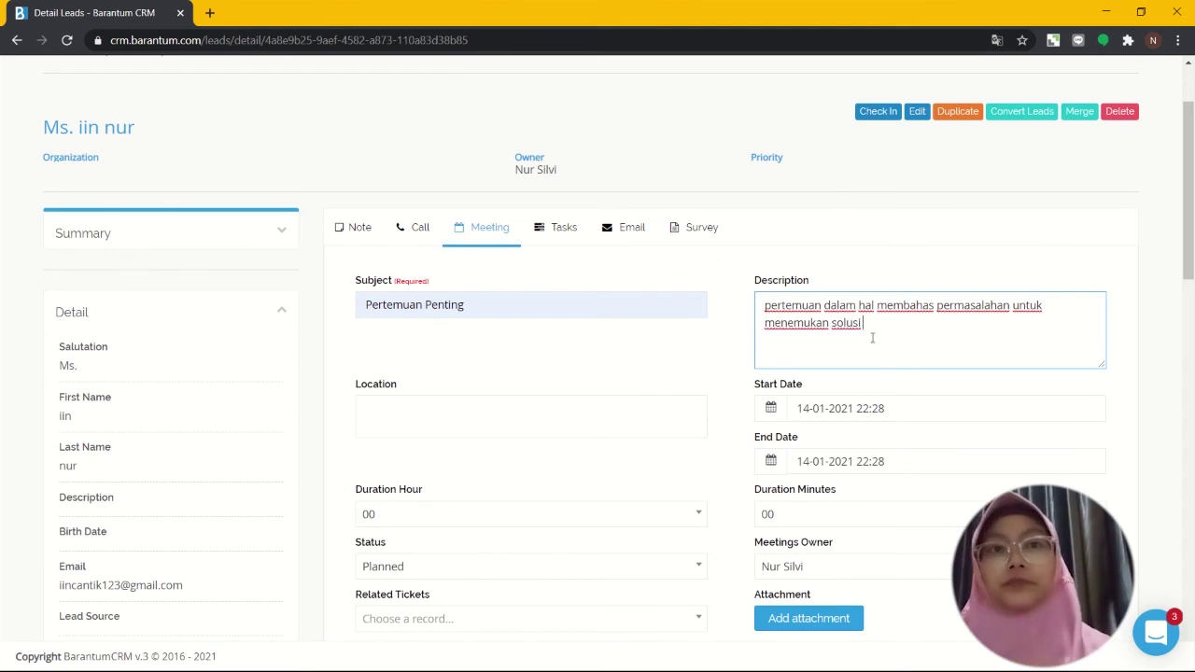
Step: Enter 'Jl. banjar sugihan' as the meeting location
click(613, 428)
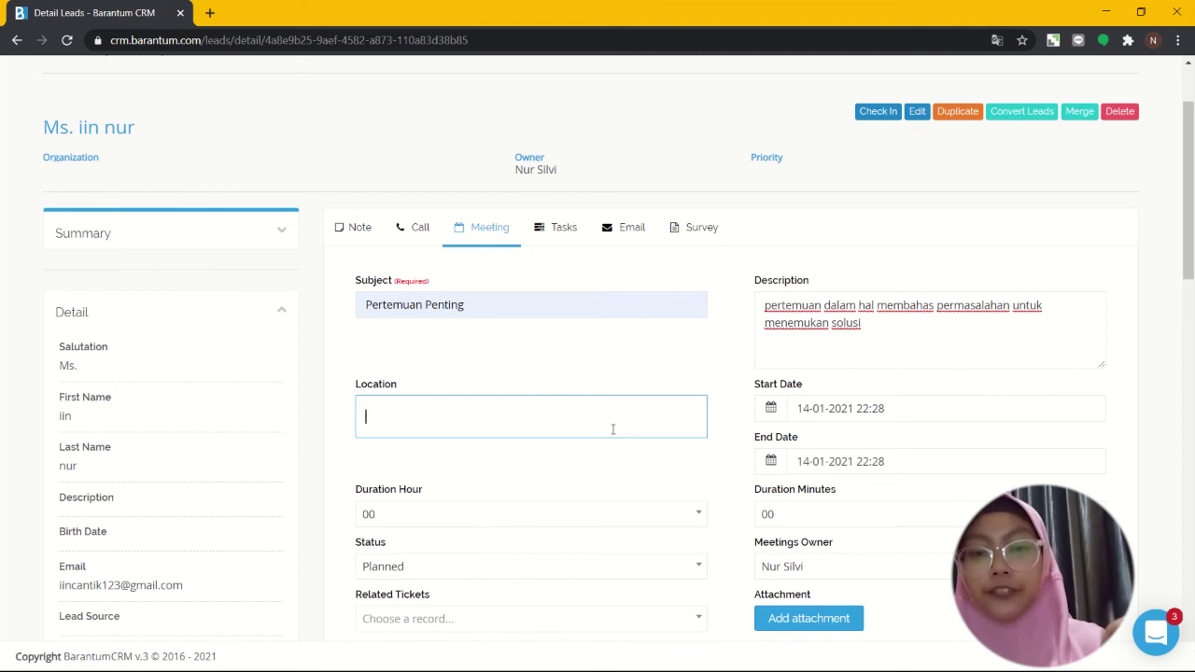
text(Jl)
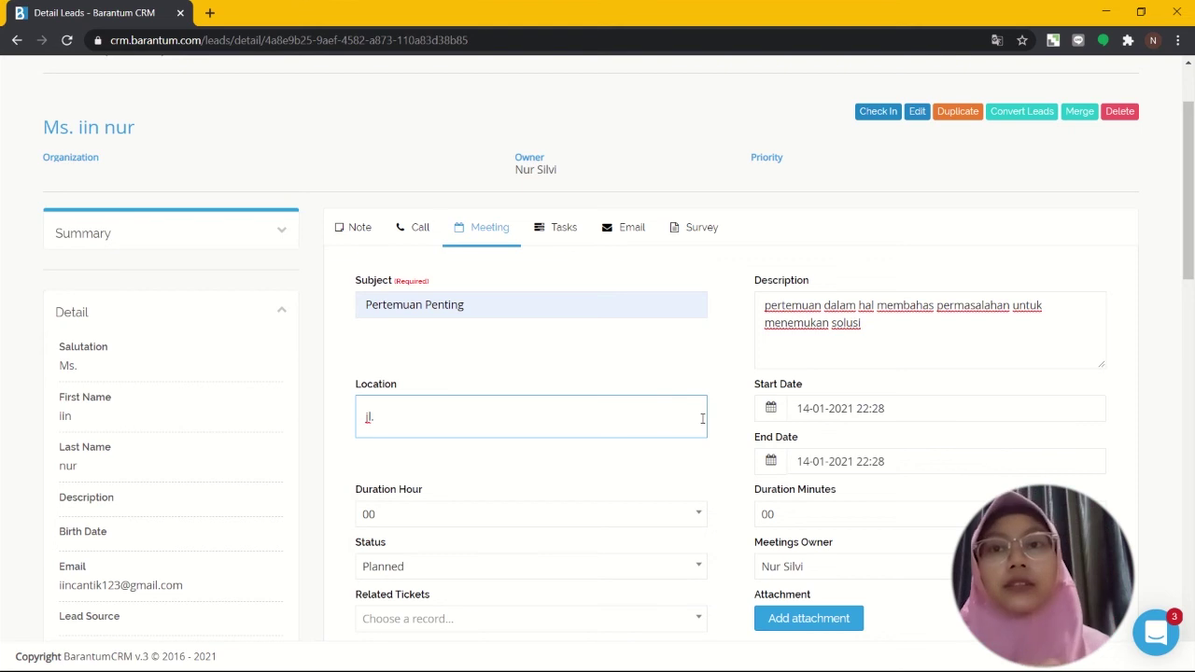
text(. b)
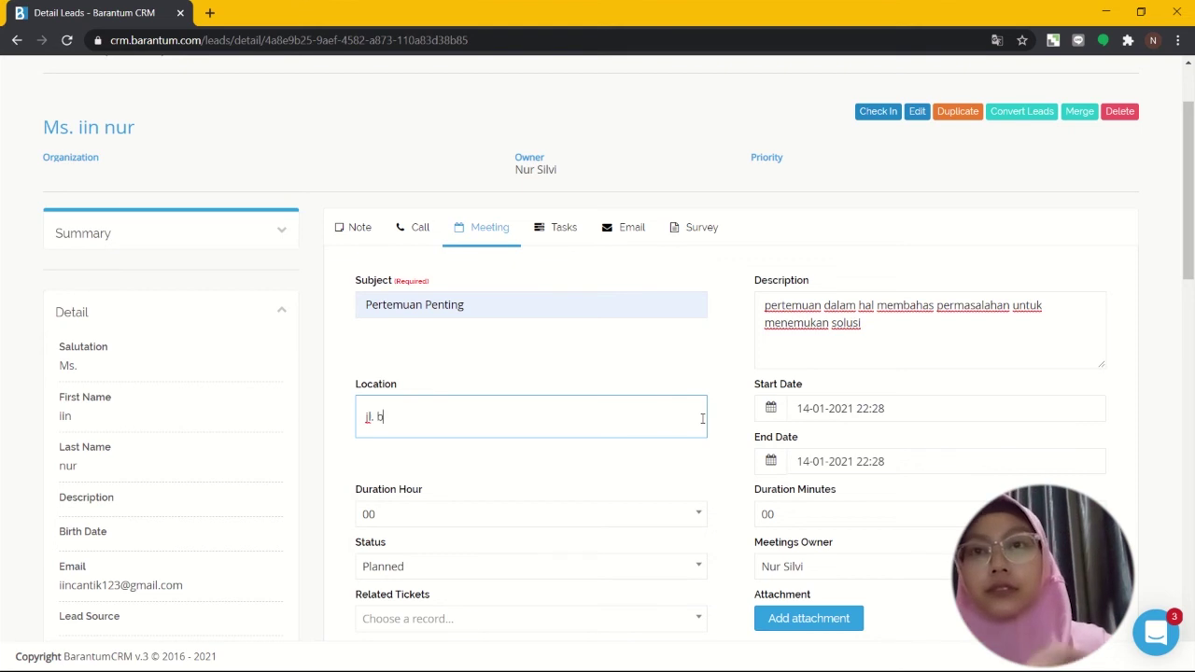
text(anjar sug)
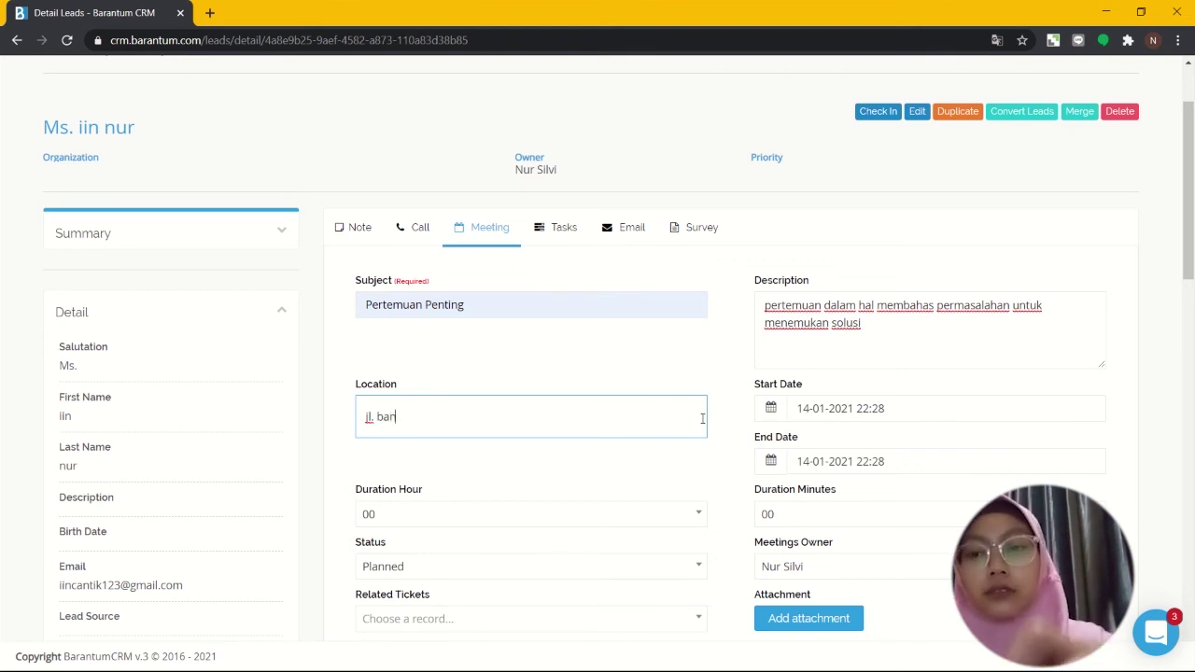
text(ihan)
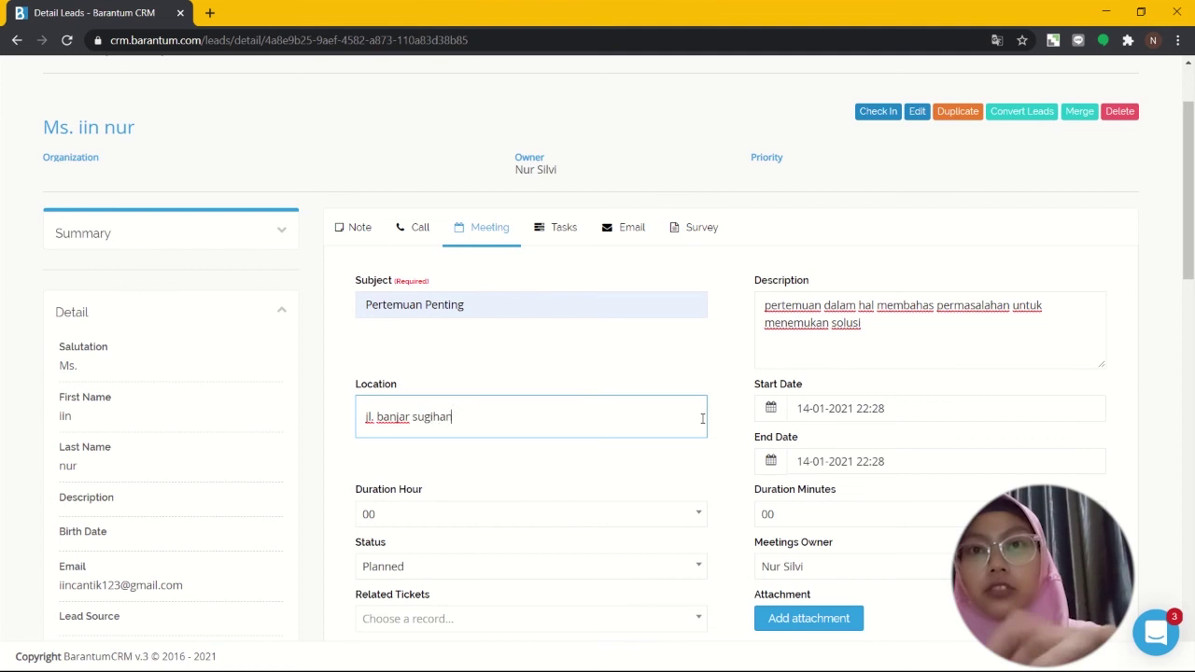
scroll(702, 418, down, 1)
scroll(701, 418, down, 2)
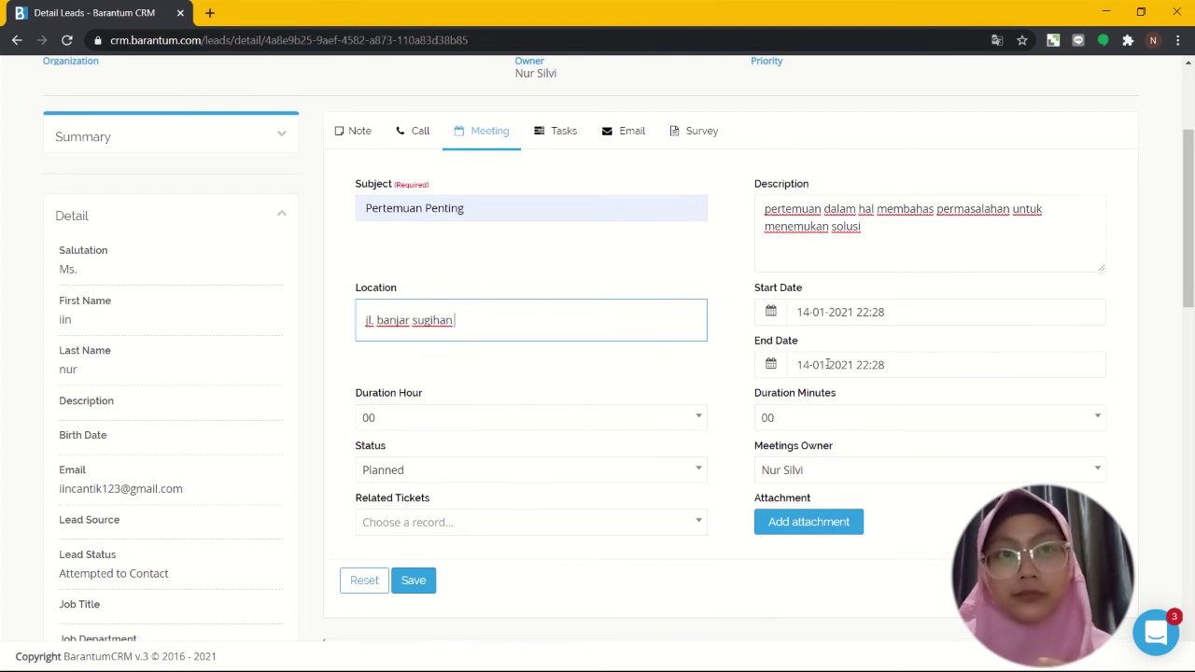
click(885, 312)
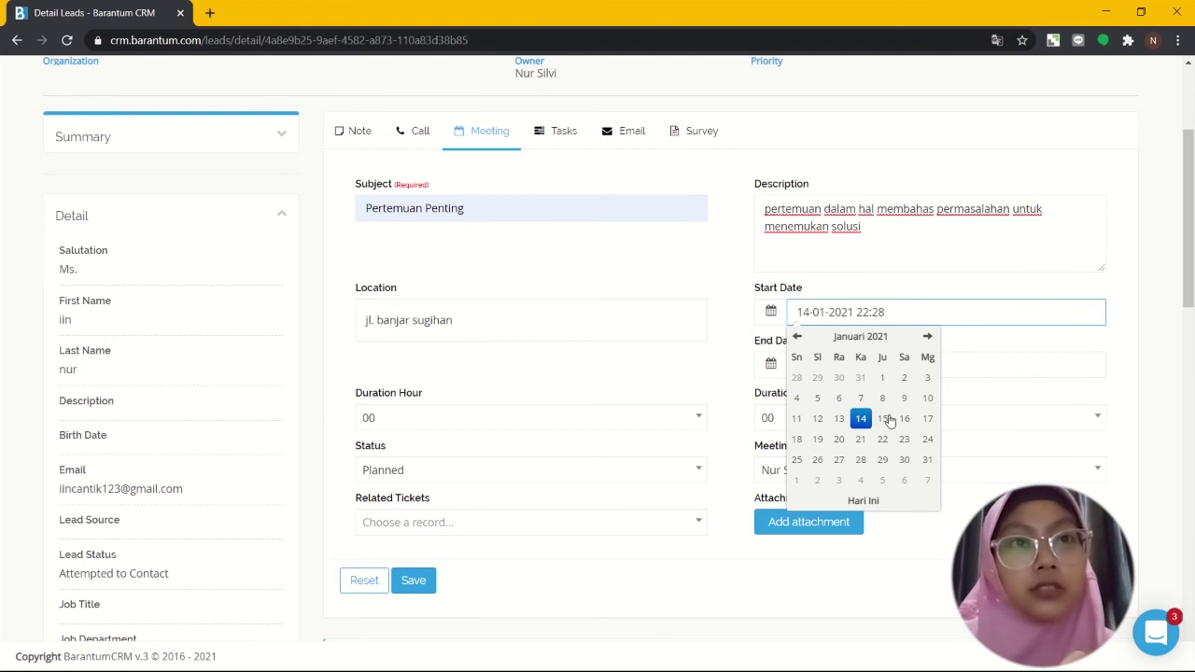
click(862, 421)
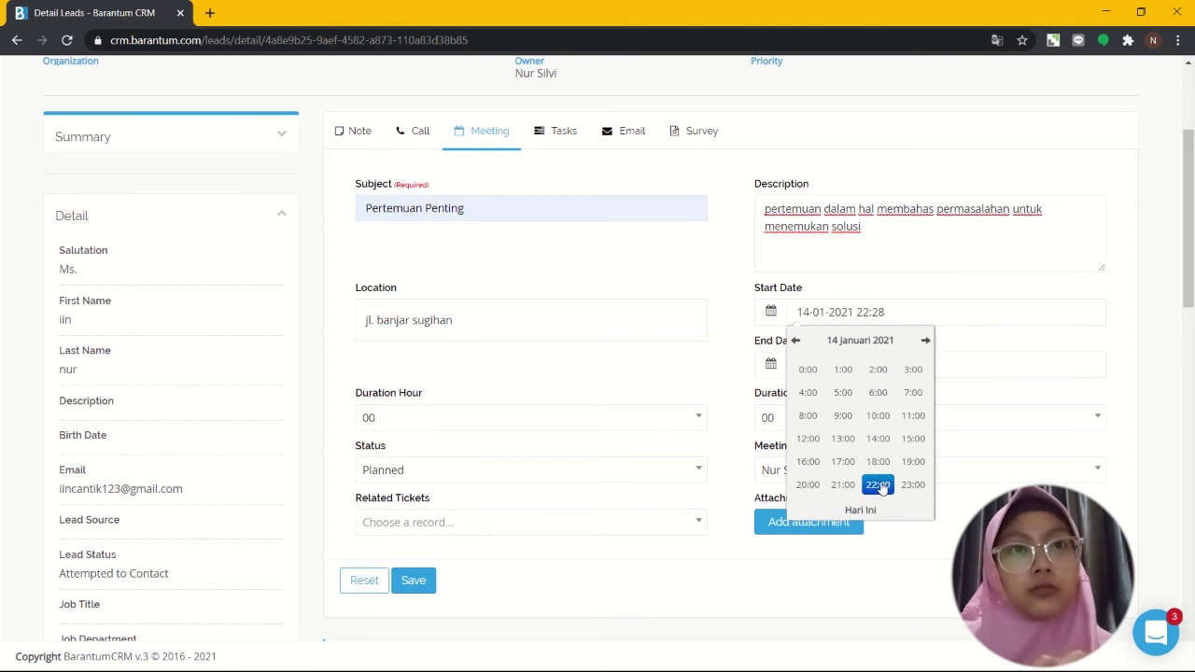
click(879, 485)
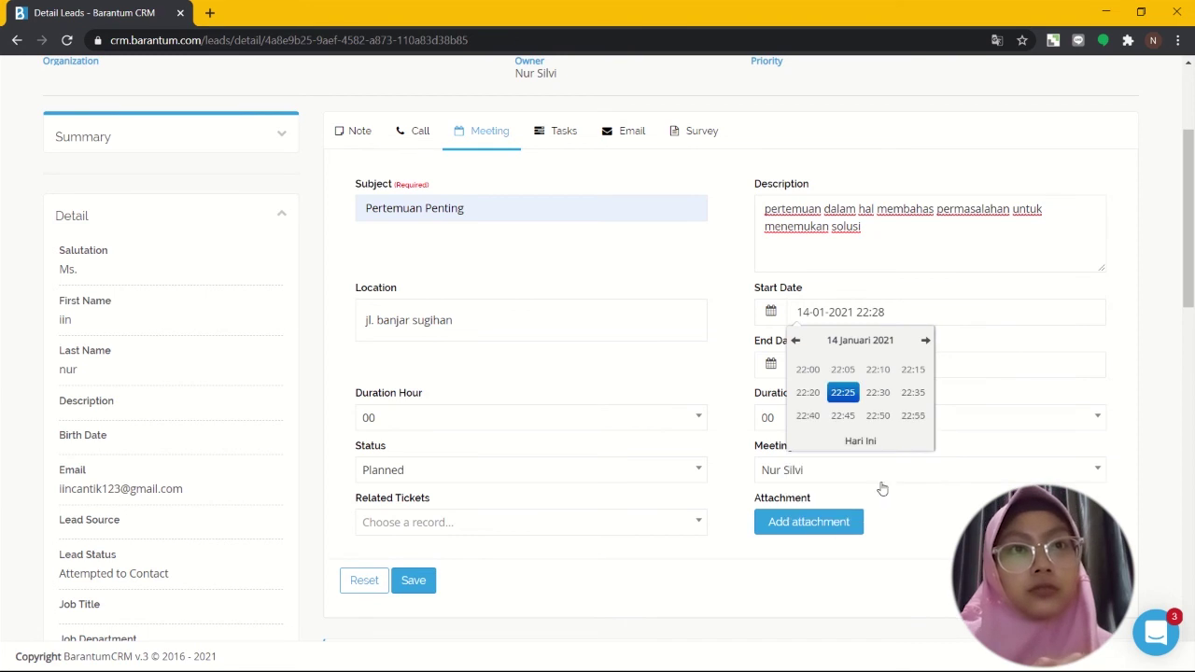
click(835, 399)
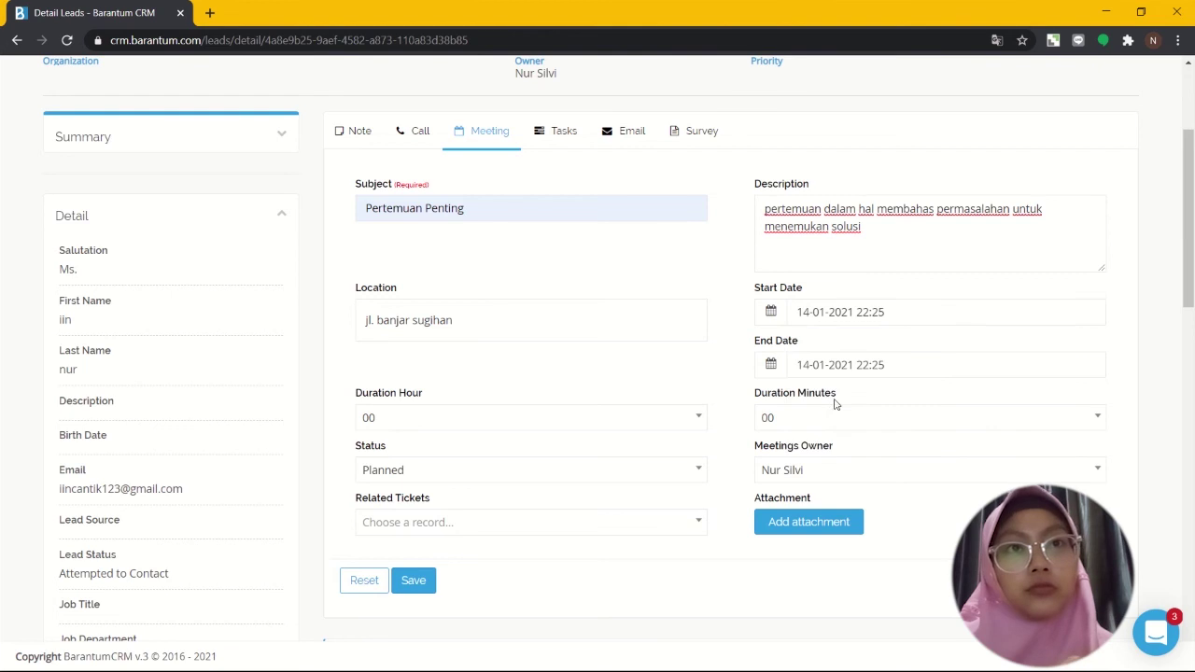
click(885, 319)
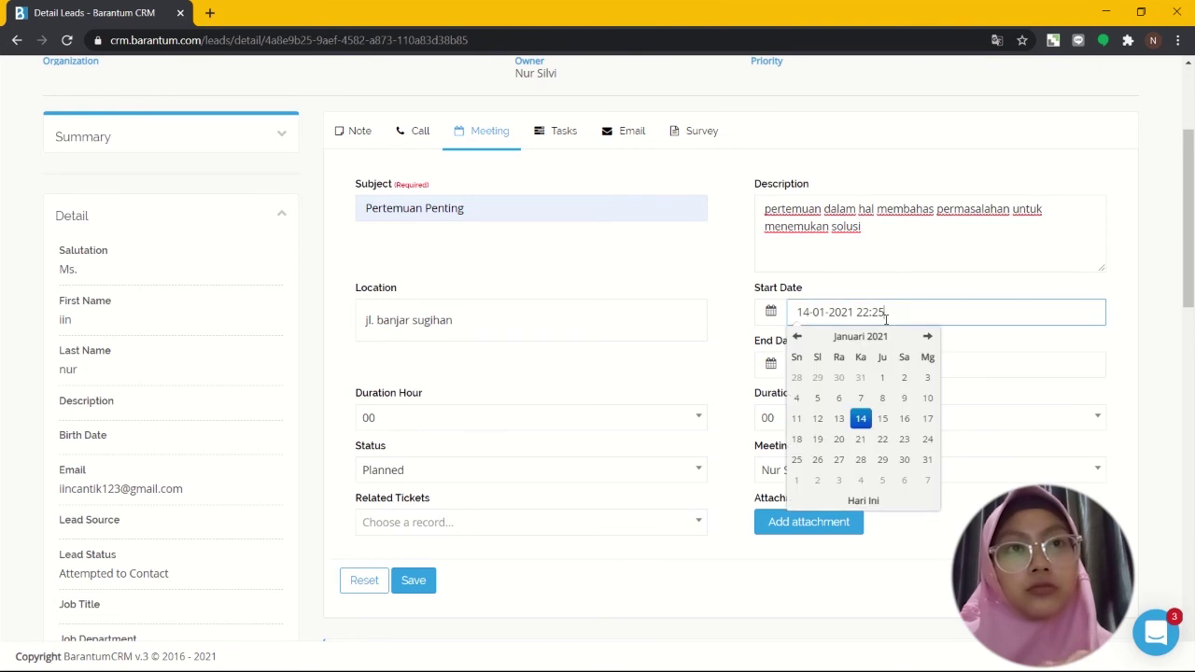
click(882, 422)
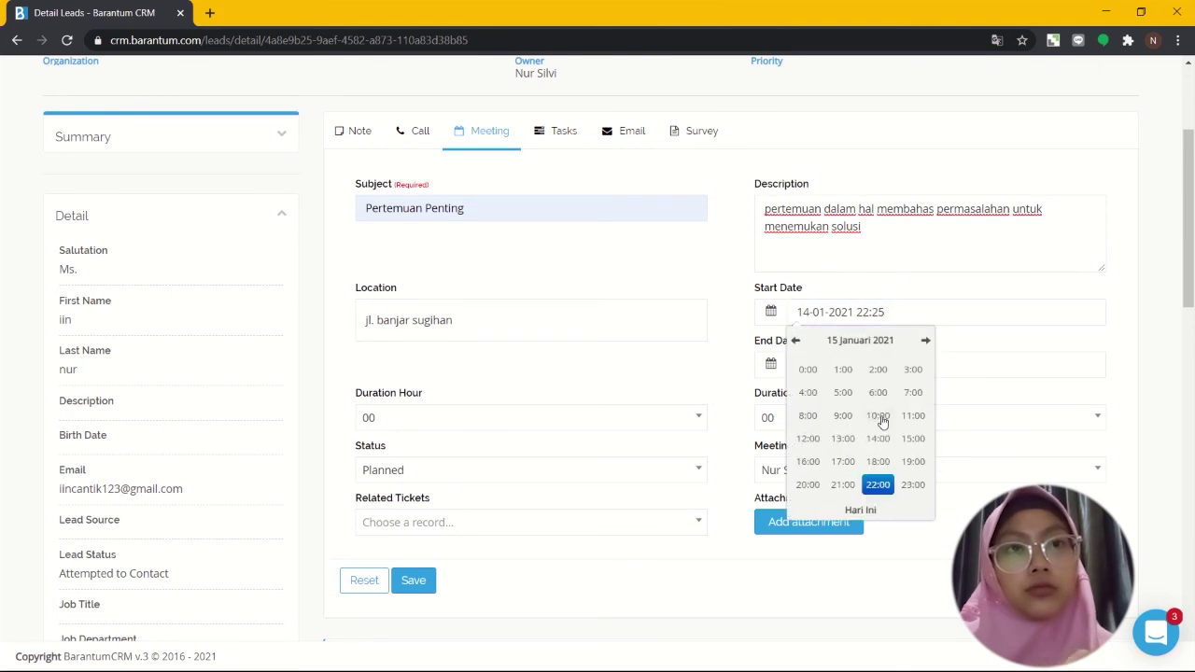
click(881, 486)
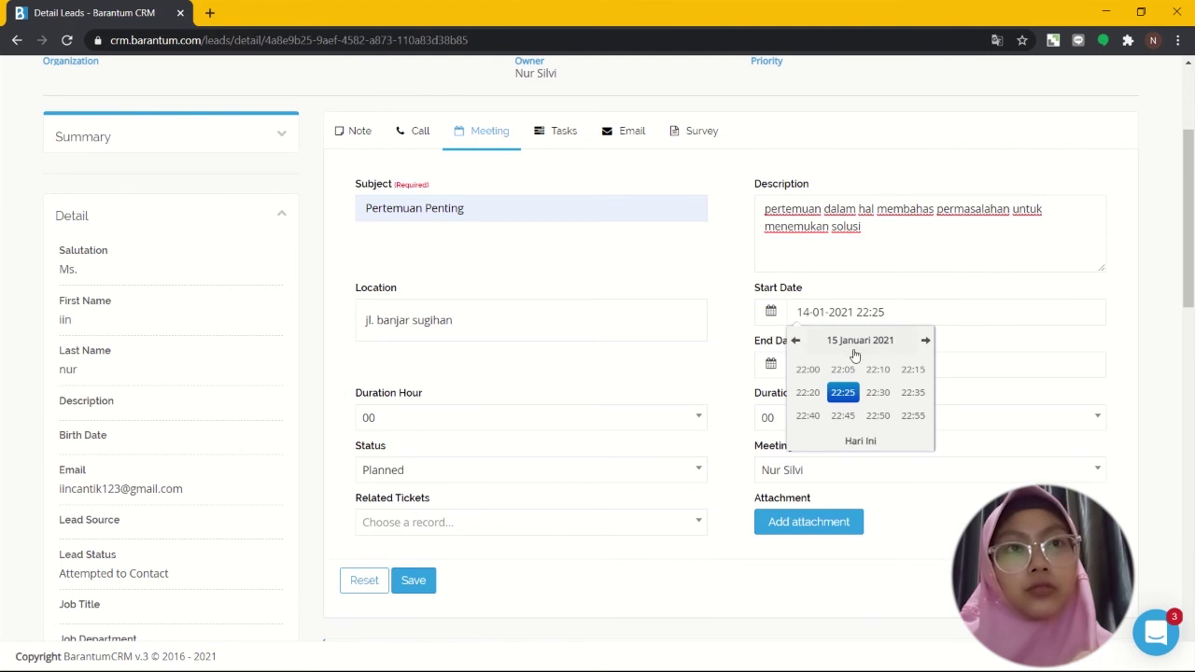
click(796, 342)
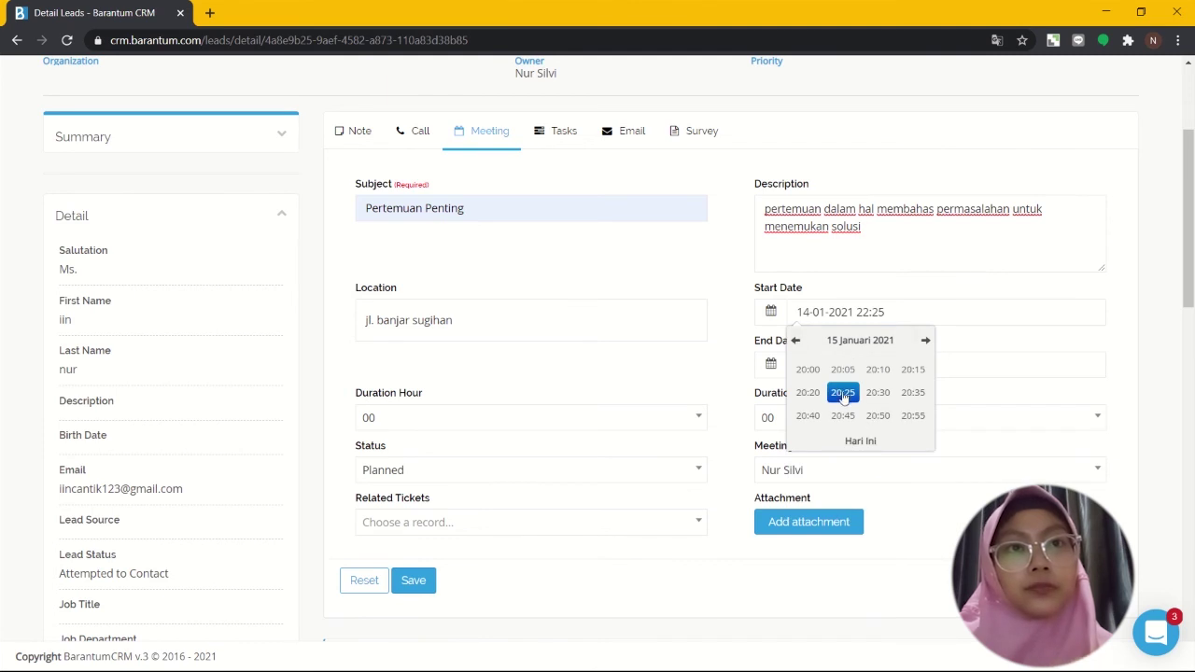
click(887, 313)
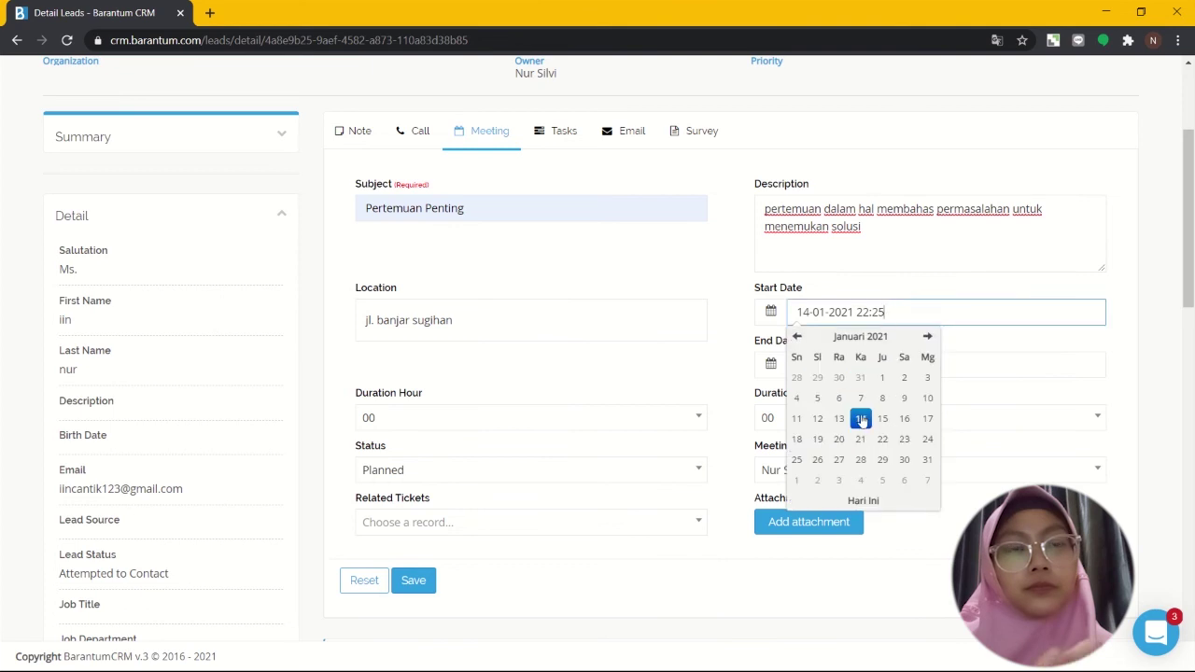
click(860, 420)
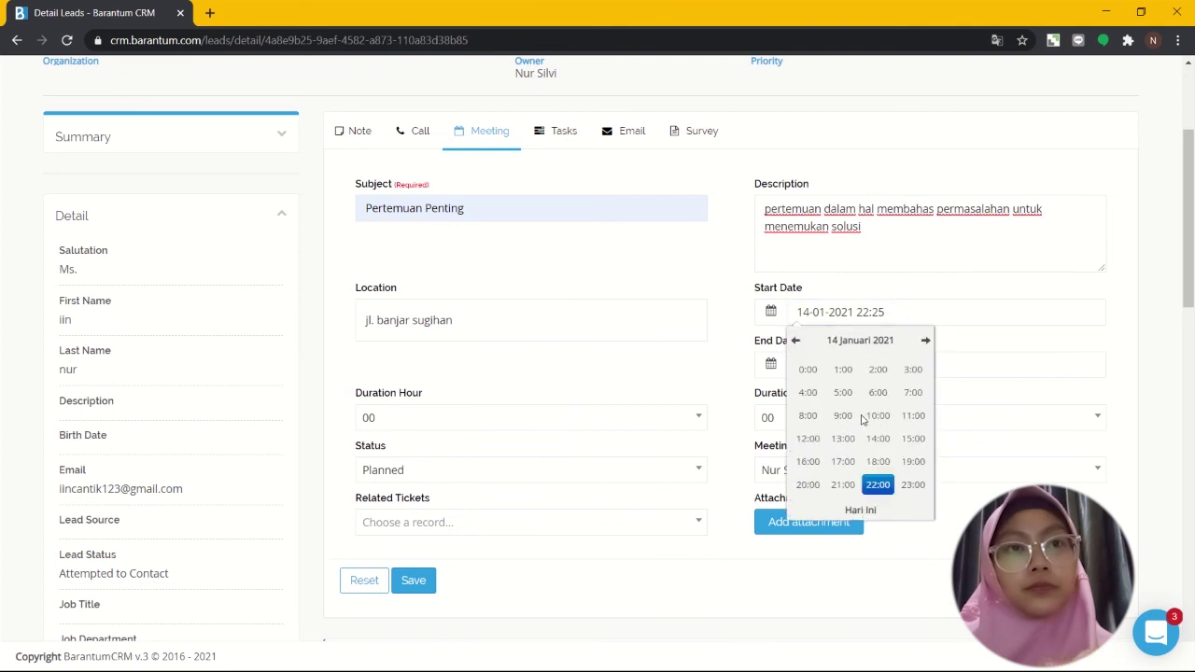
click(877, 486)
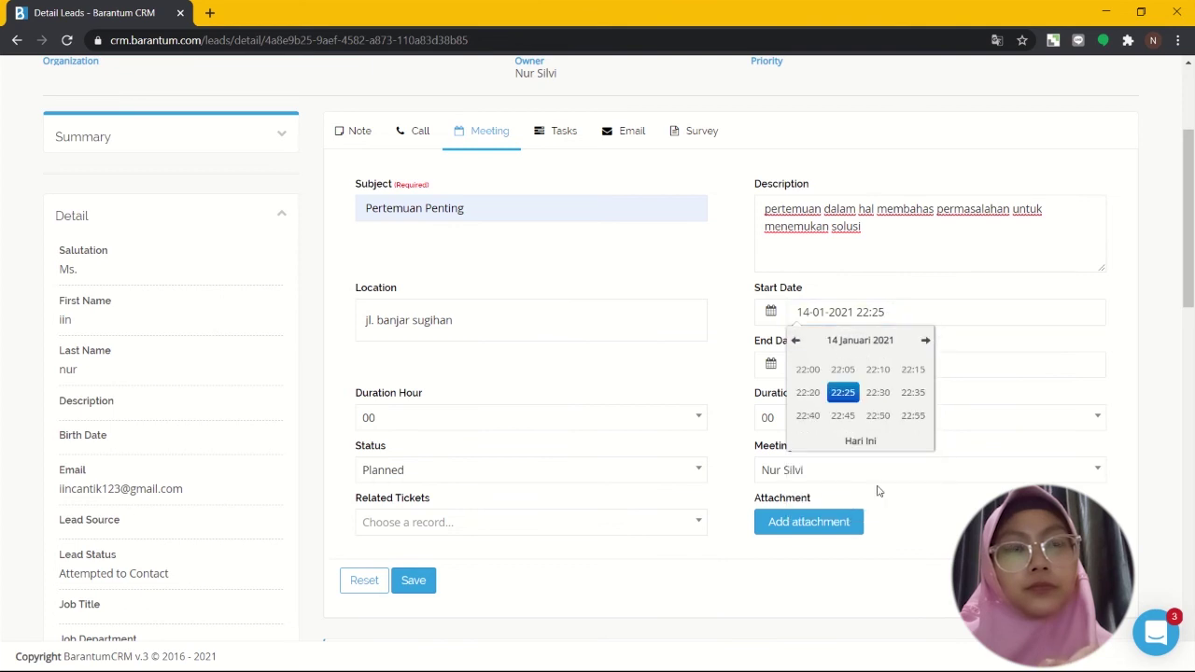
click(878, 396)
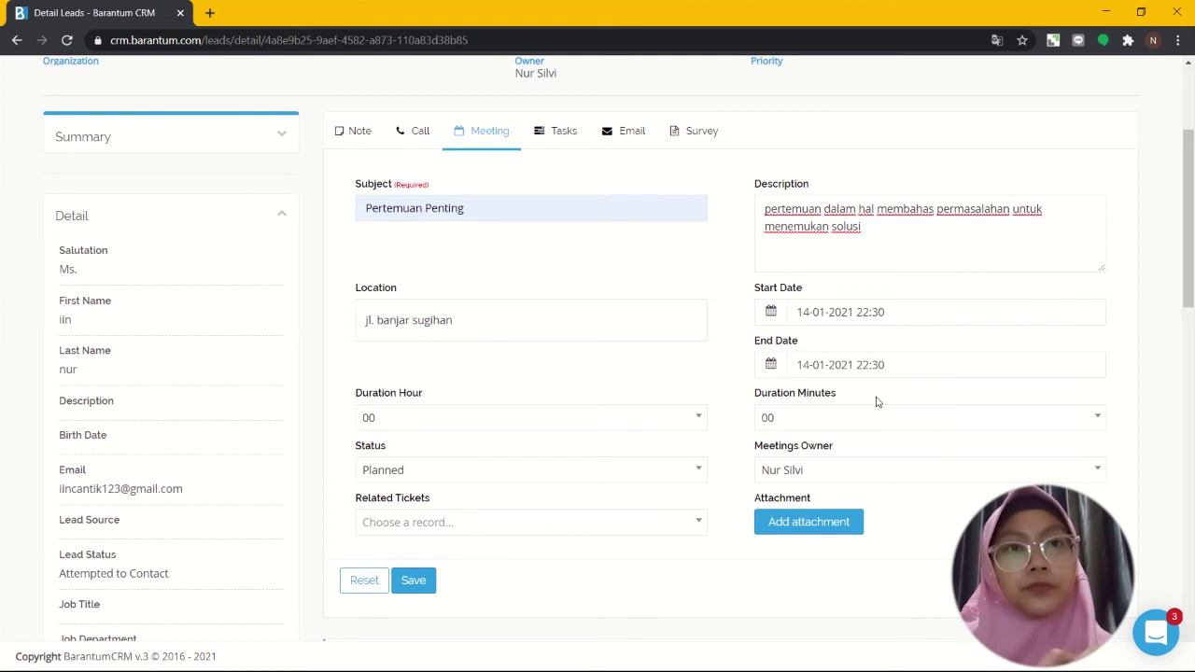
click(931, 367)
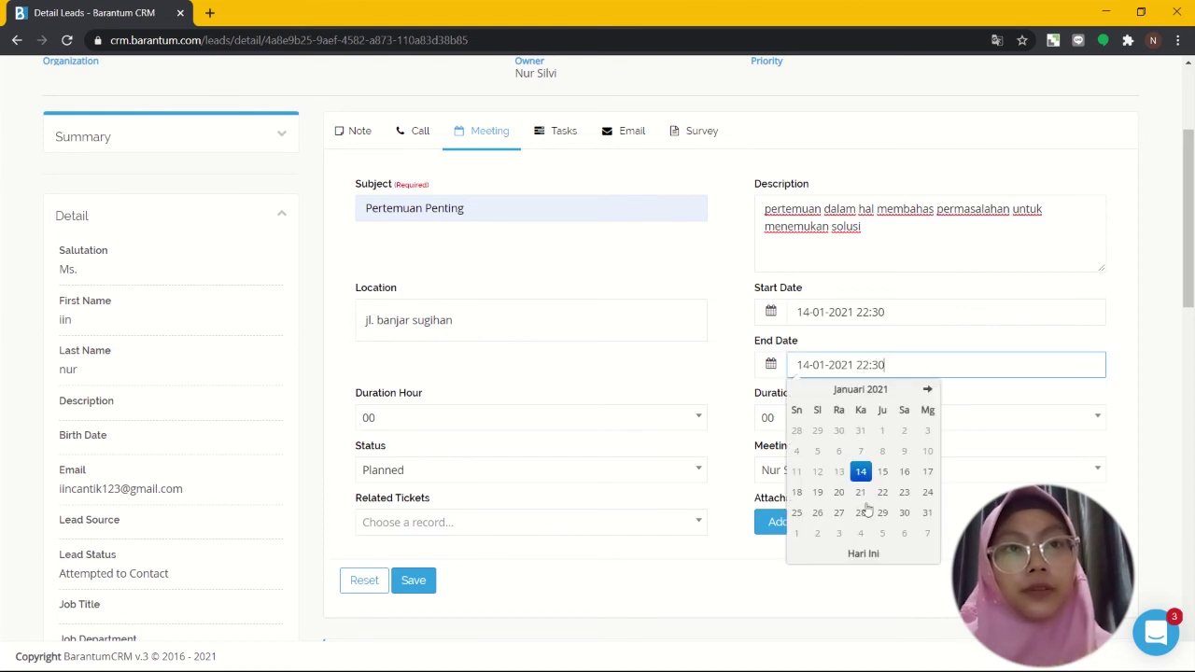
click(861, 474)
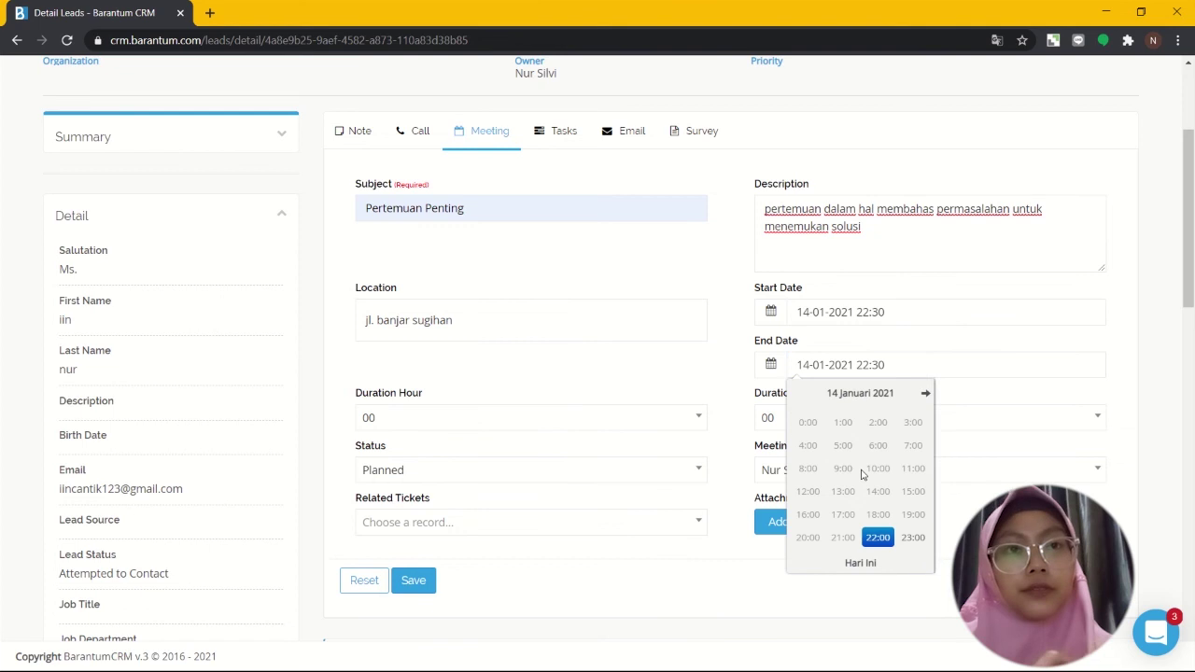
click(875, 538)
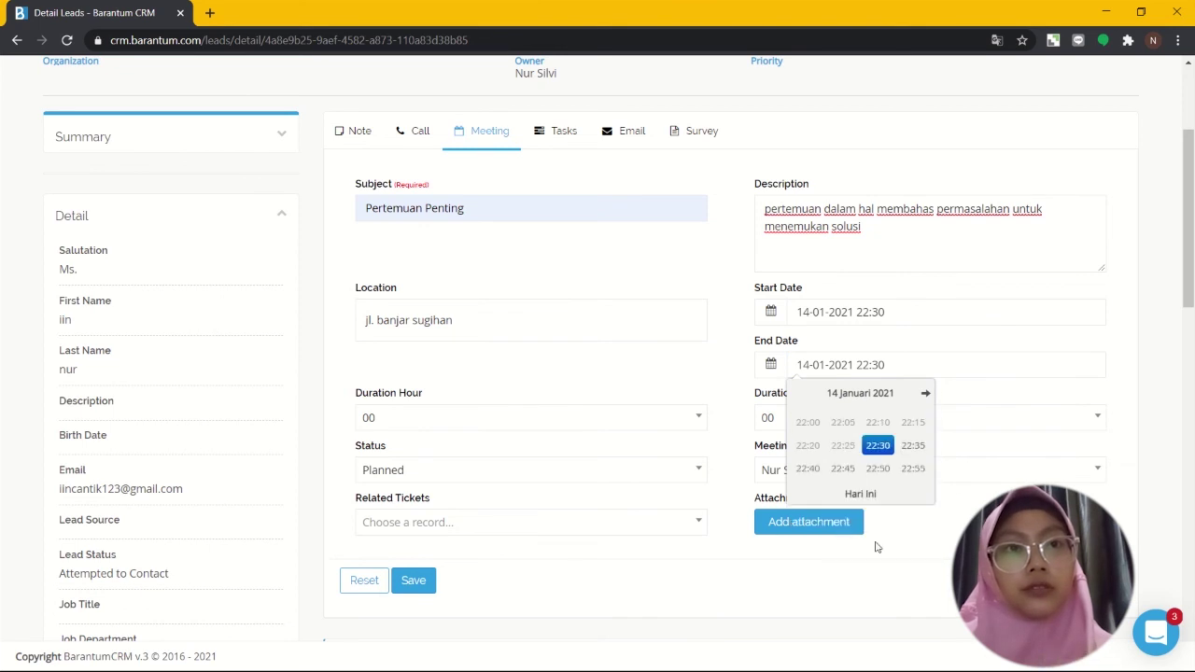
click(910, 450)
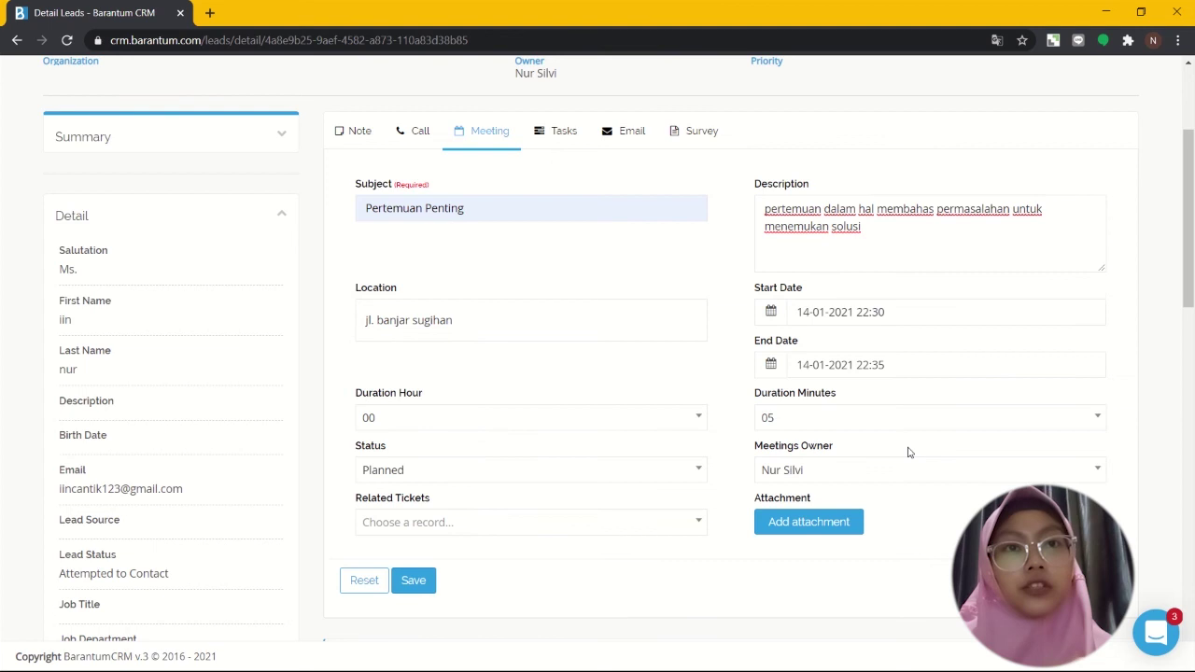
scroll(907, 452, down, 1)
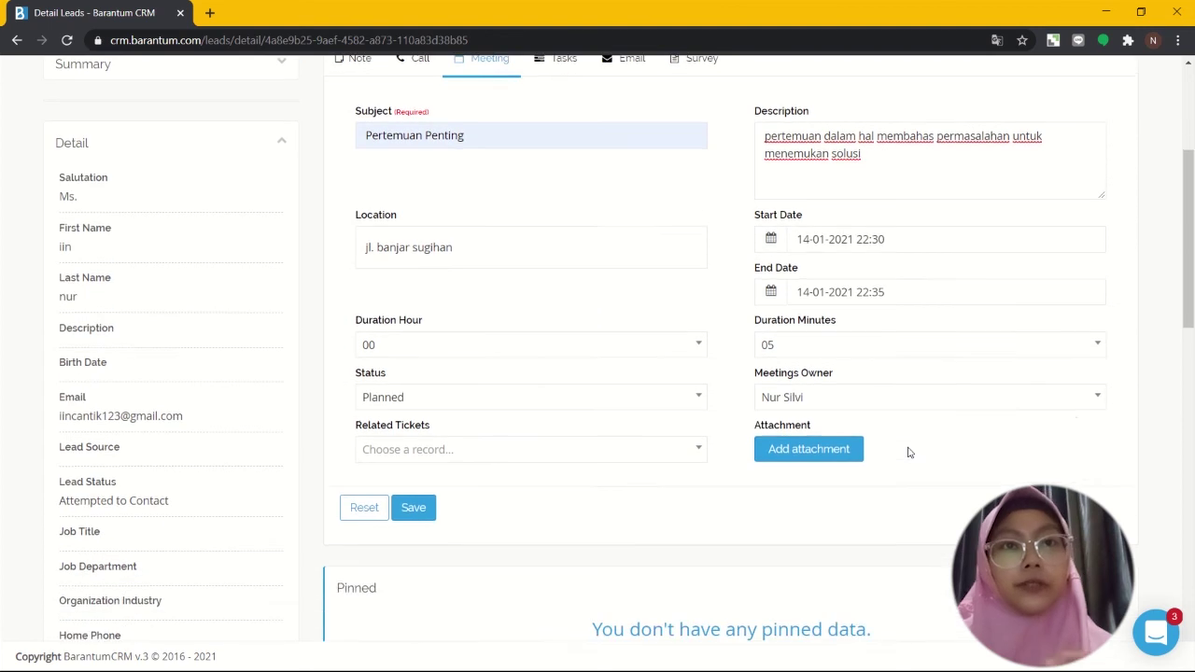
Step: Keep the duration at 05 minutes and status Planned, then save the meeting
click(1049, 355)
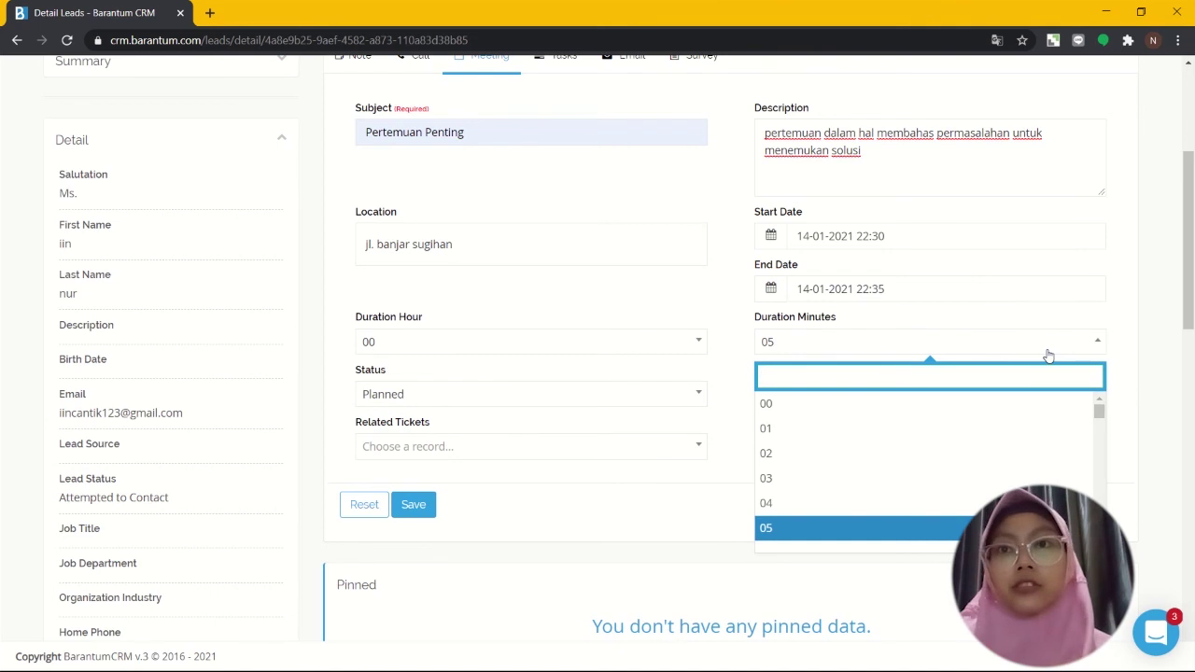
click(739, 459)
click(682, 398)
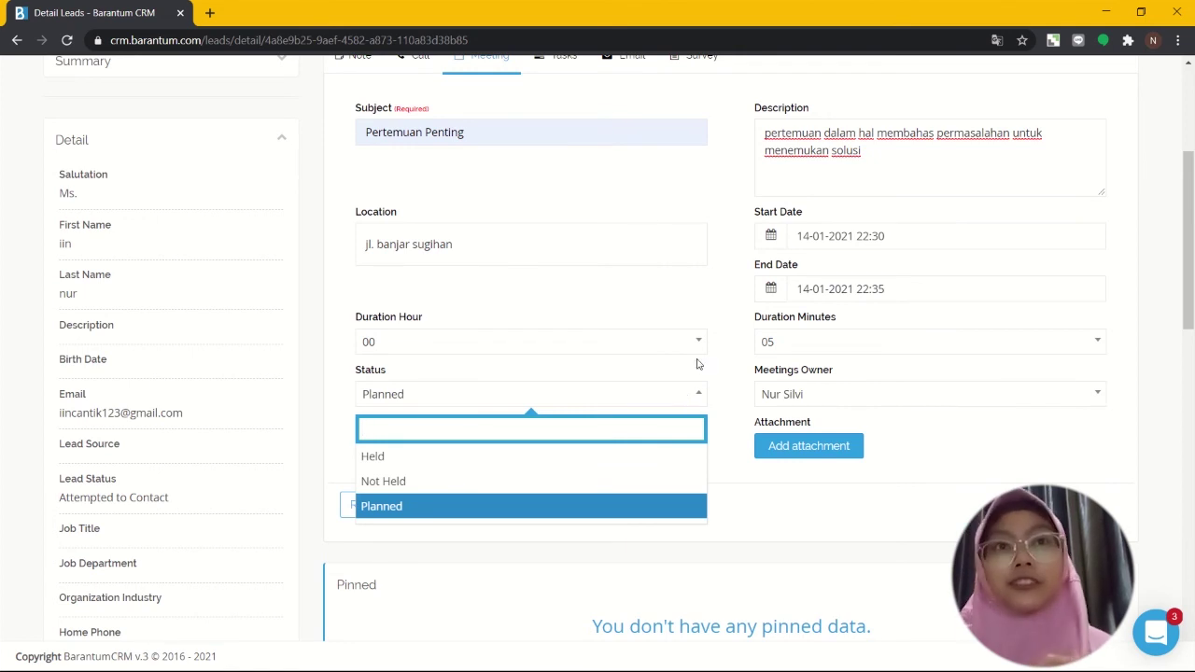
click(735, 280)
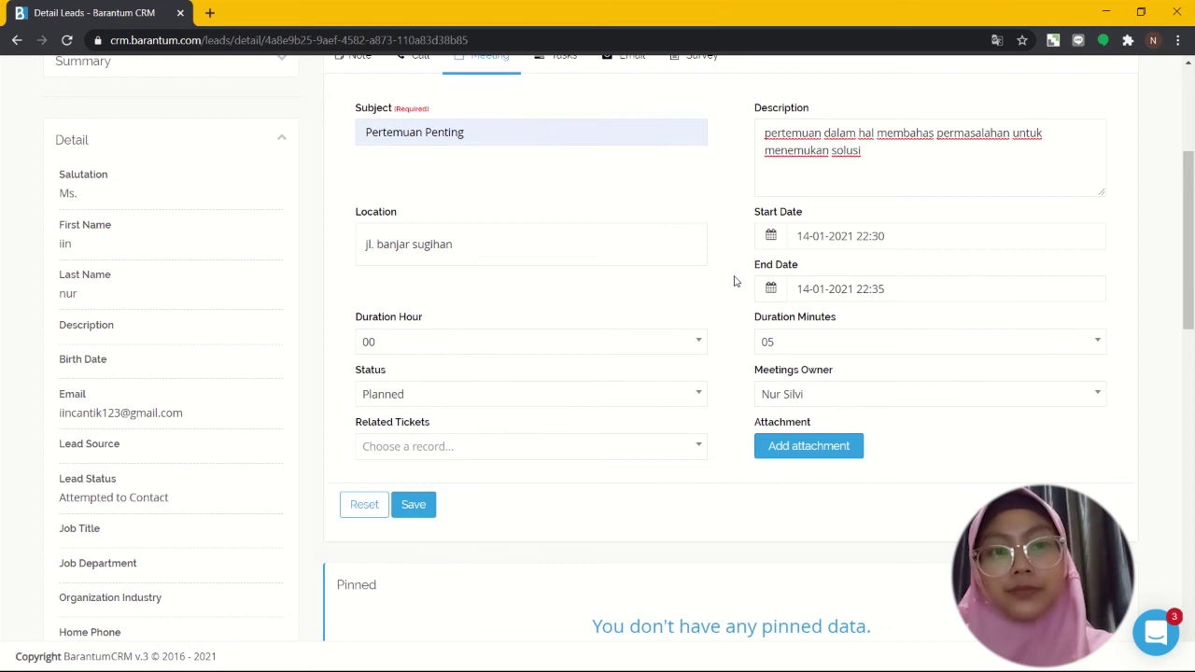
scroll(589, 358, up, 1)
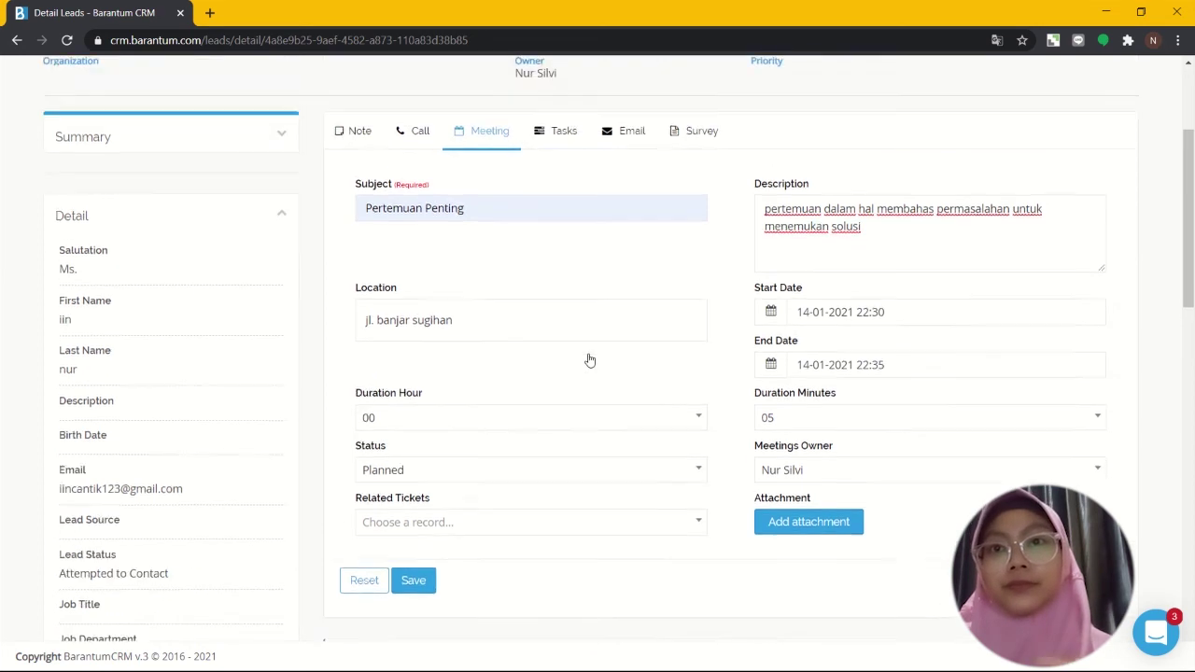
scroll(589, 353, down, 1)
scroll(589, 355, up, 1)
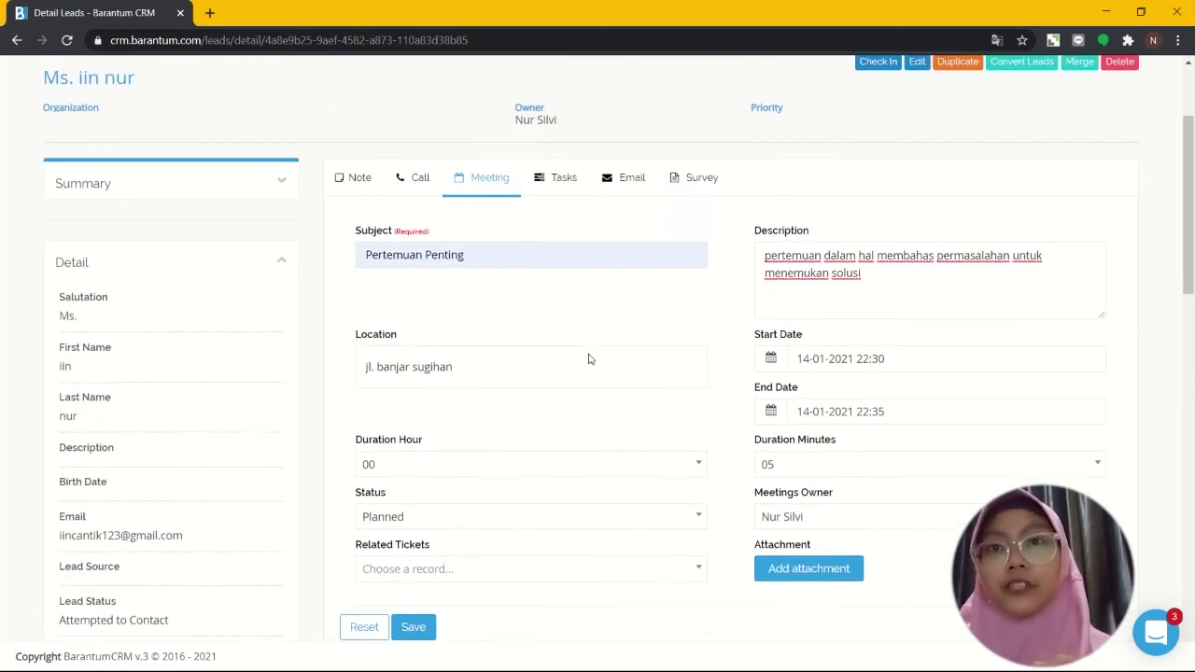
scroll(588, 357, down, 4)
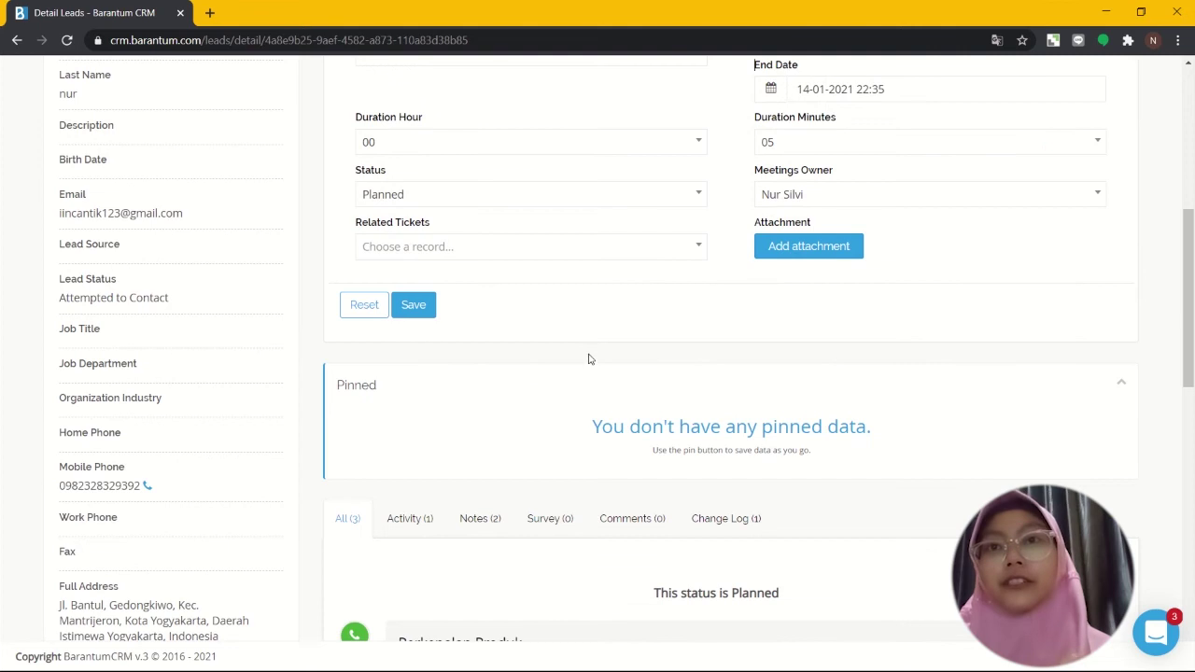
click(423, 306)
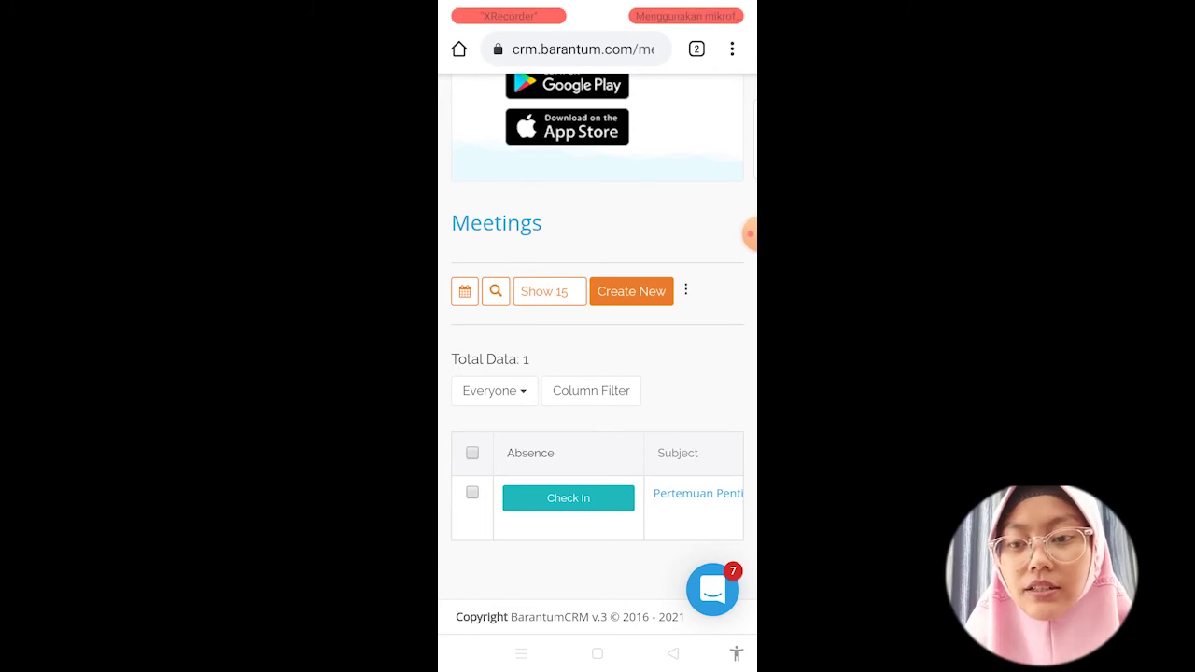
click(568, 498)
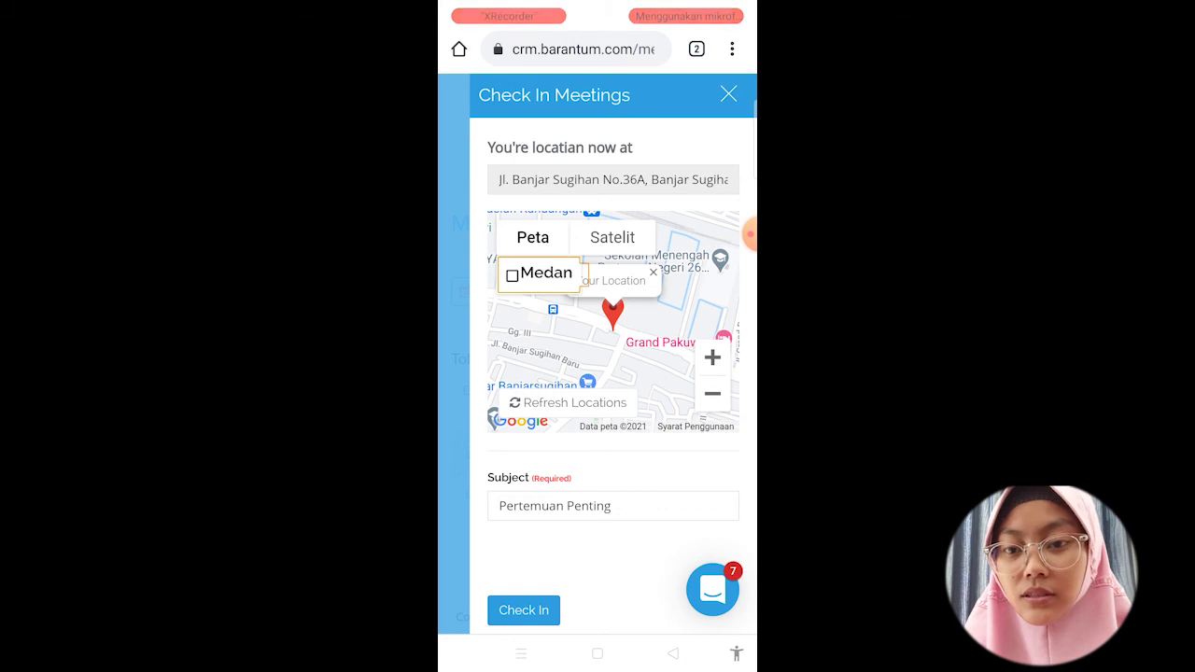
click(511, 274)
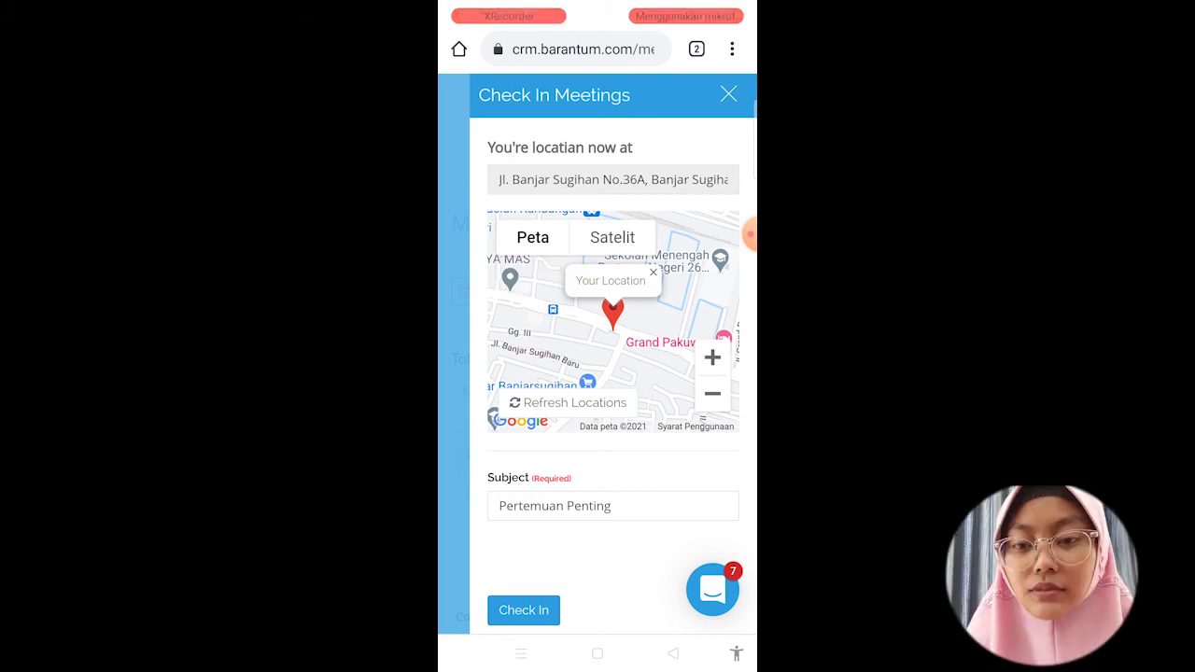
click(523, 610)
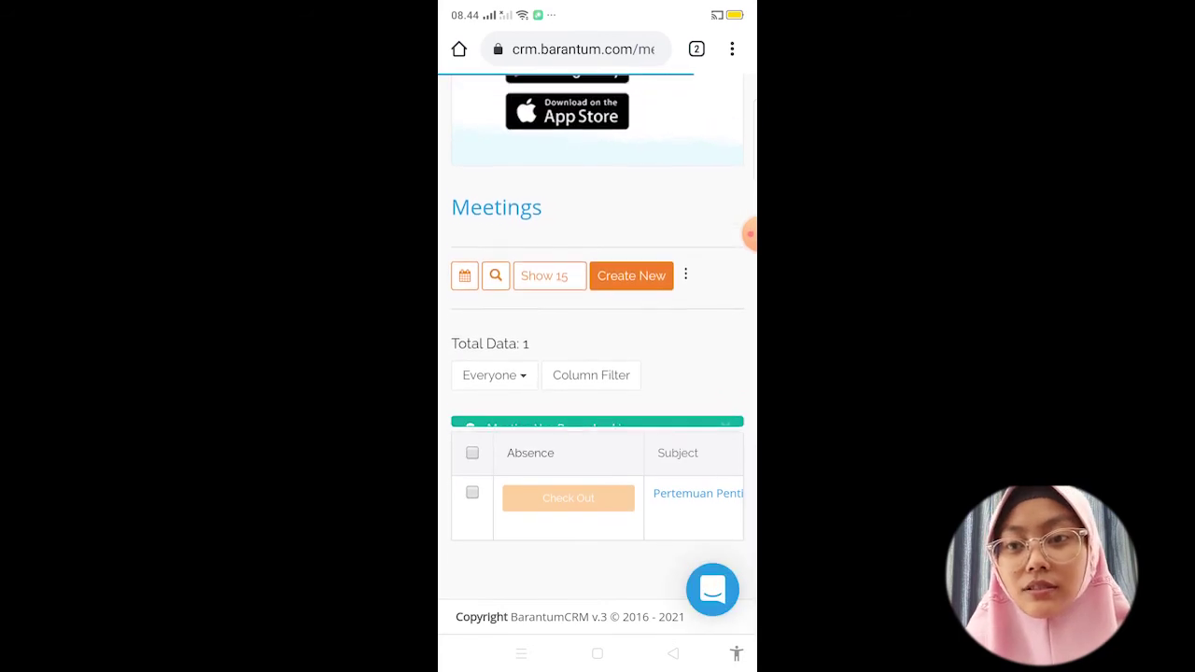
scroll(597, 509, right, 1)
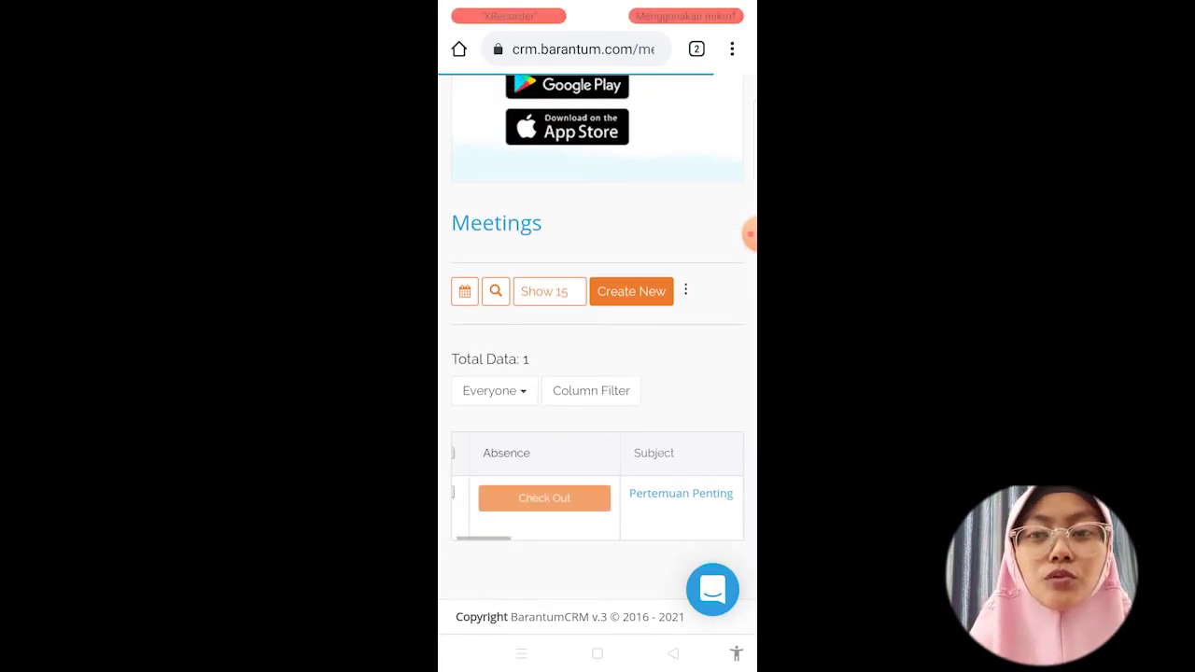
scroll(597, 508, left, 1)
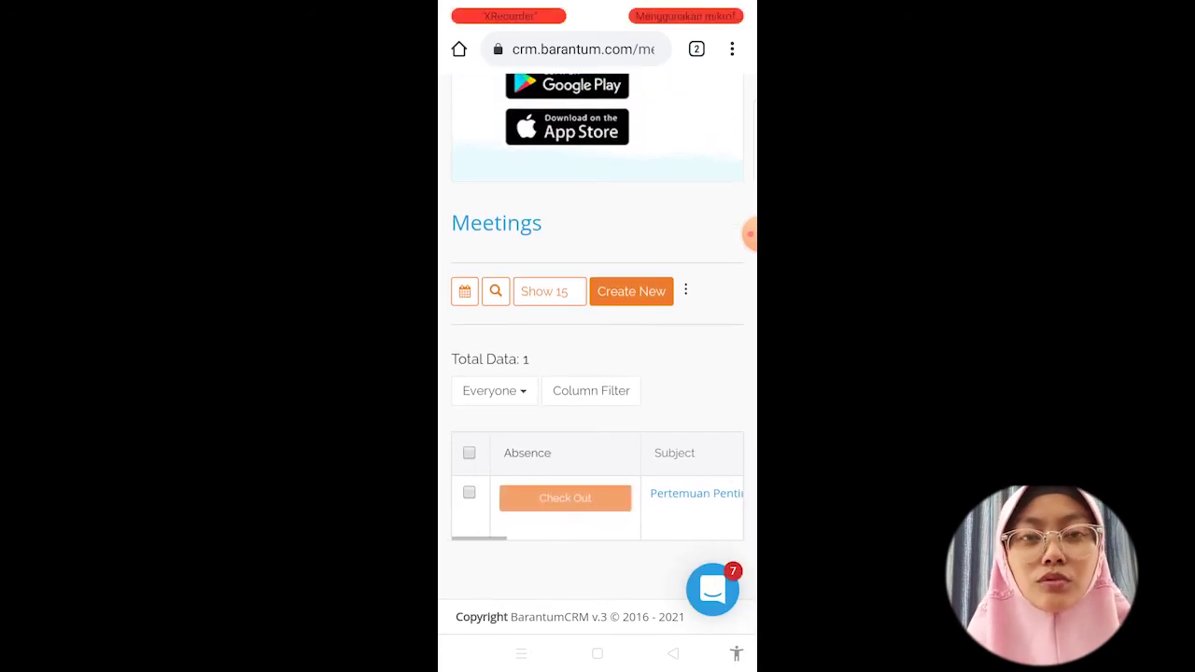
scroll(597, 495, right, 3)
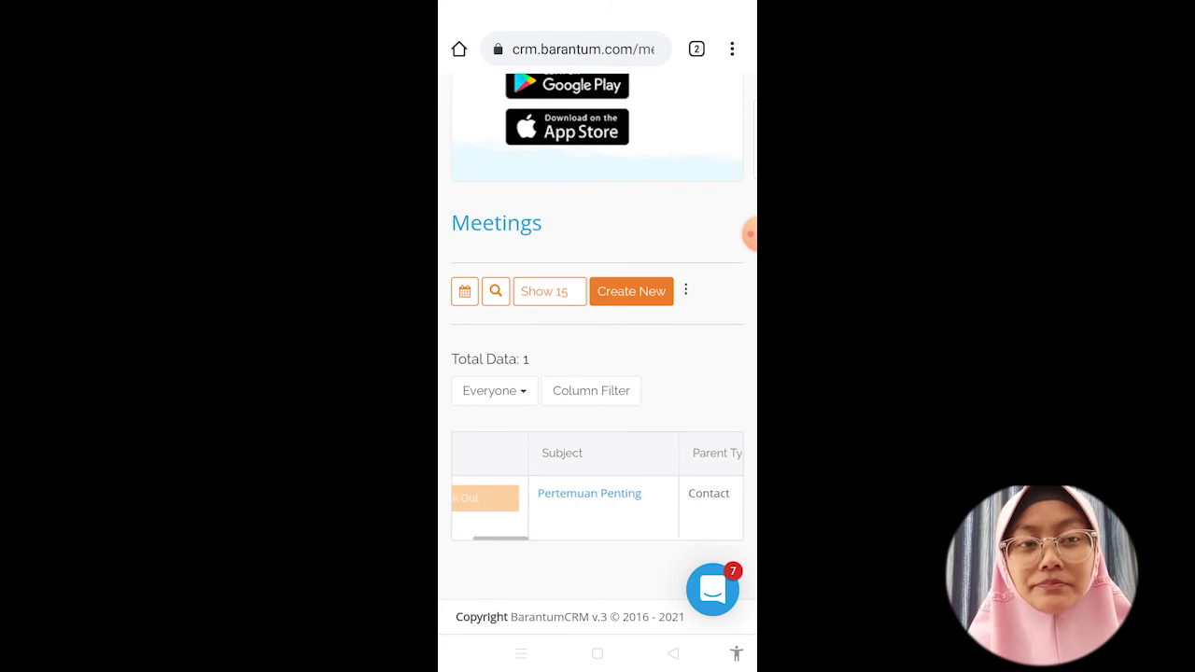
scroll(597, 494, left, 3)
scroll(597, 494, left, 1)
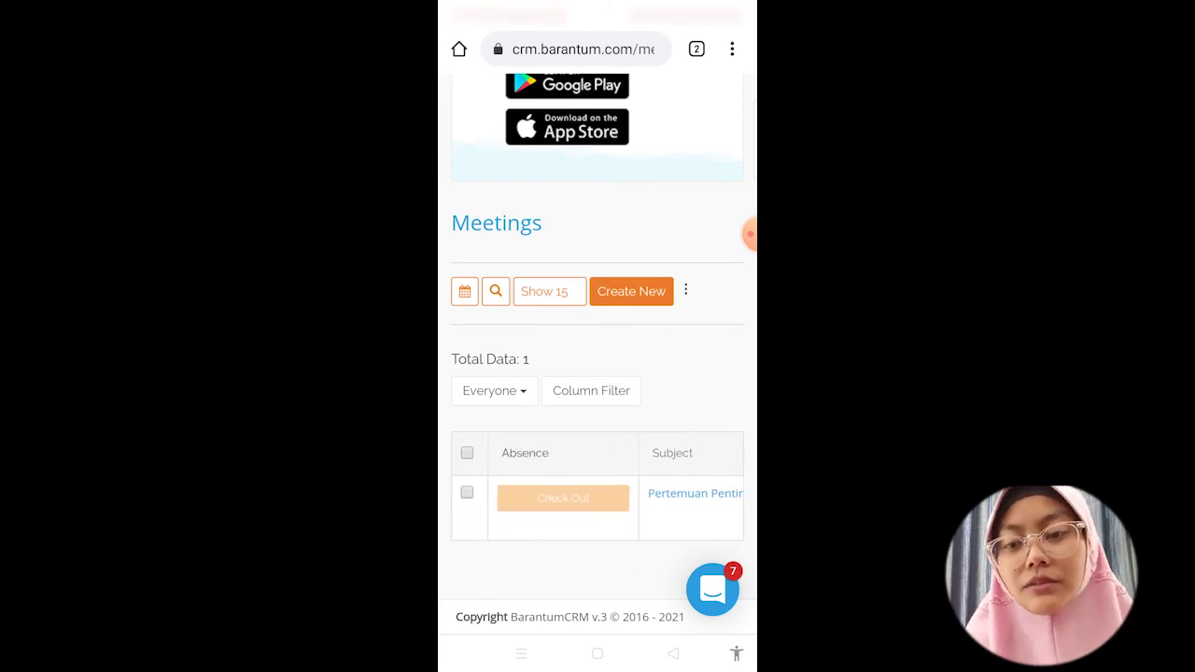
click(563, 498)
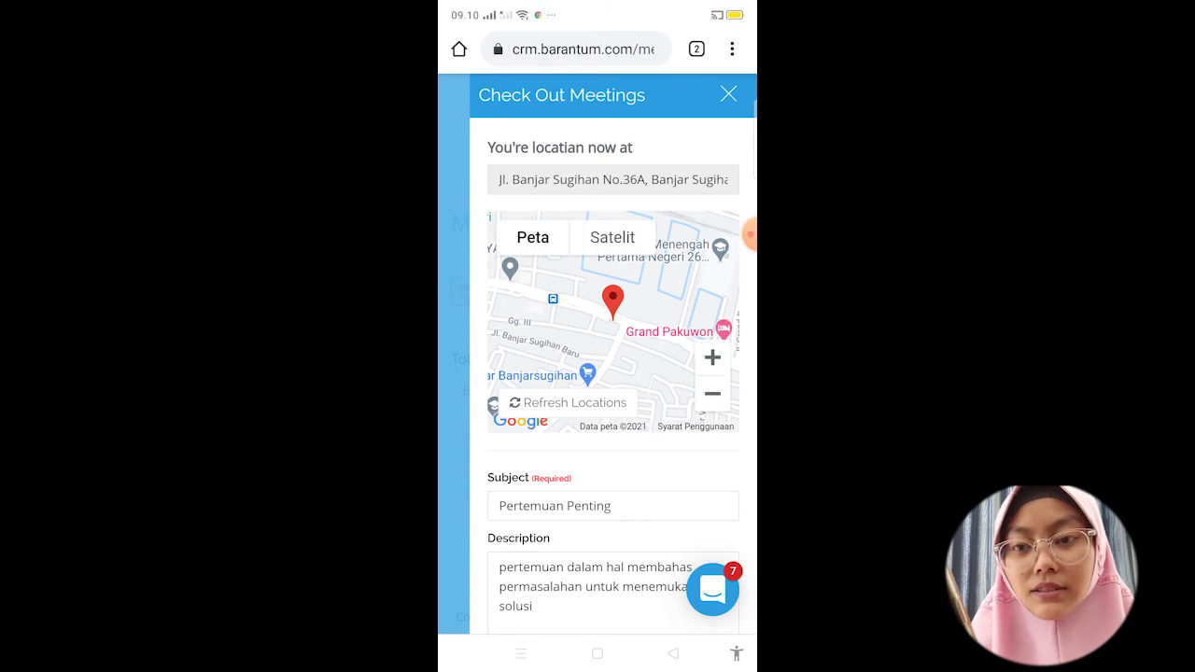
Step: Append '. Dan sudah menemukan solusi yang oas' to the description and submit the check-out
scroll(613, 373, down, 2)
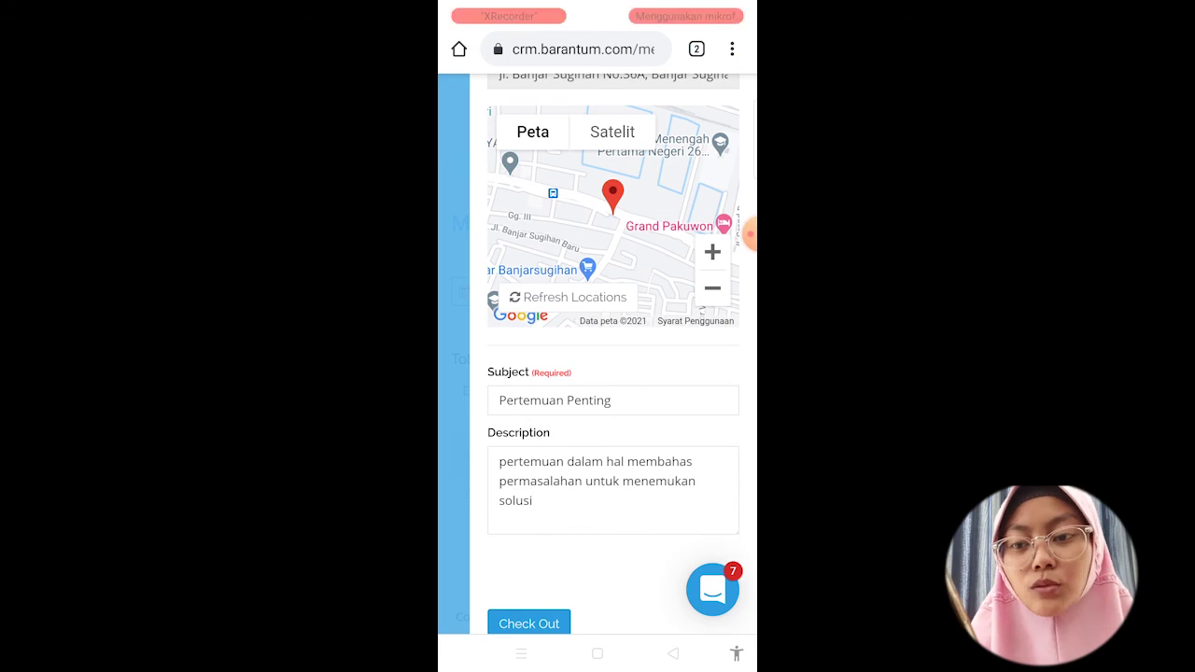
click(612, 501)
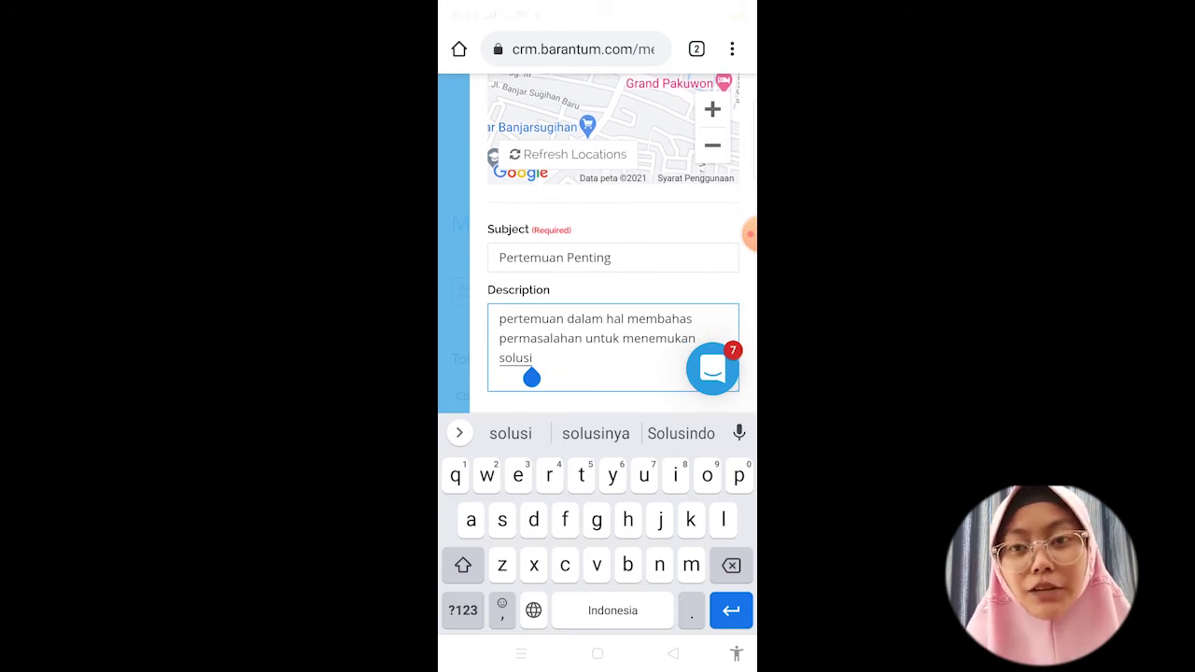
text(. D)
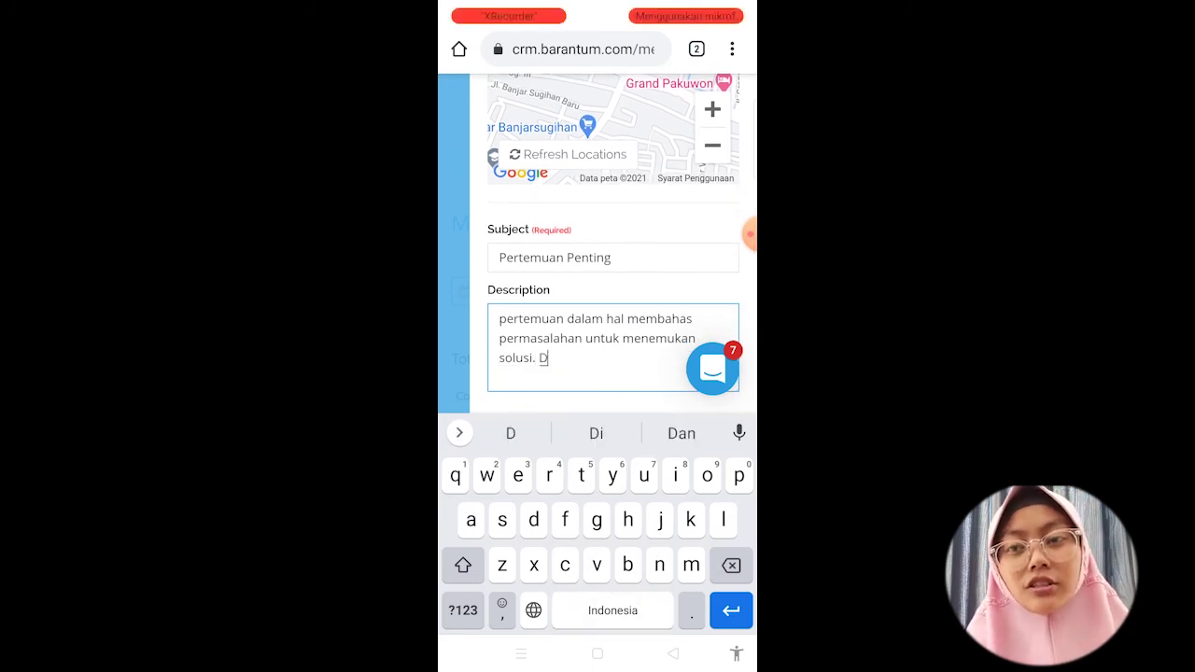
text(an suda)
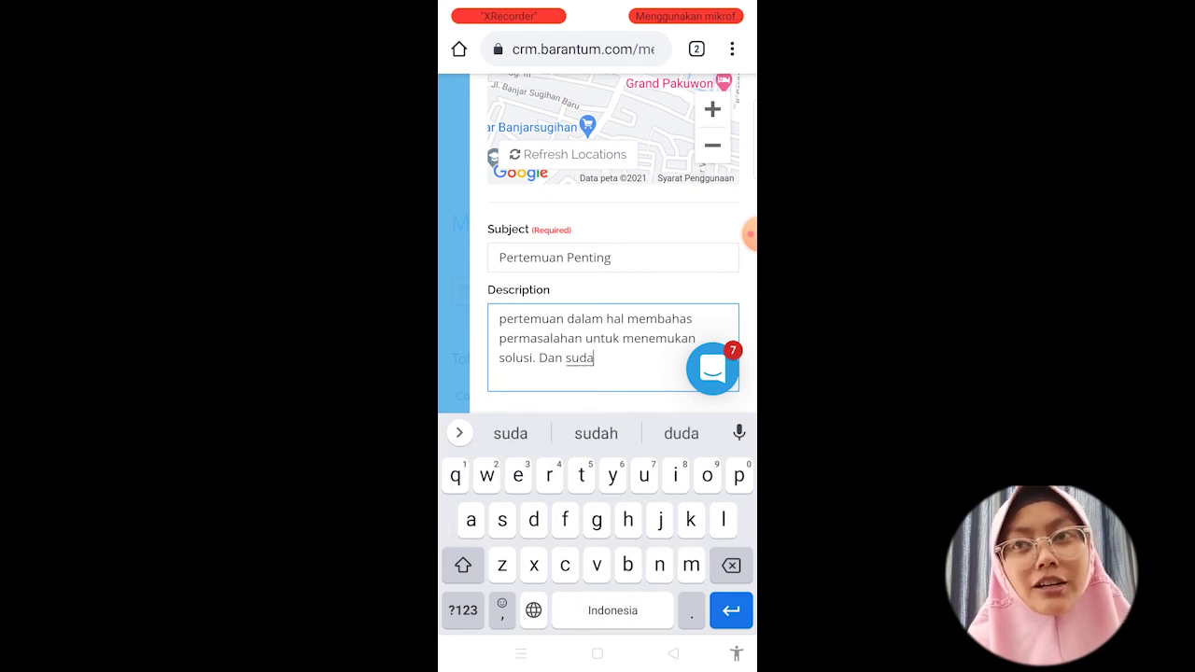
text(h menem)
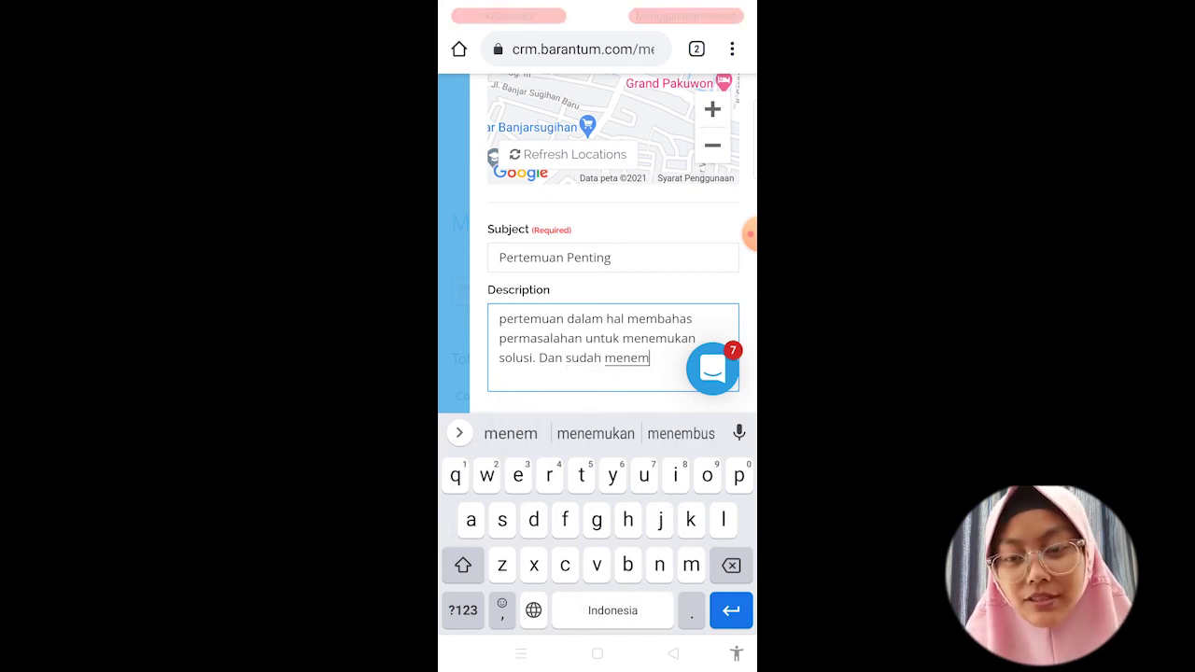
text(ukan )
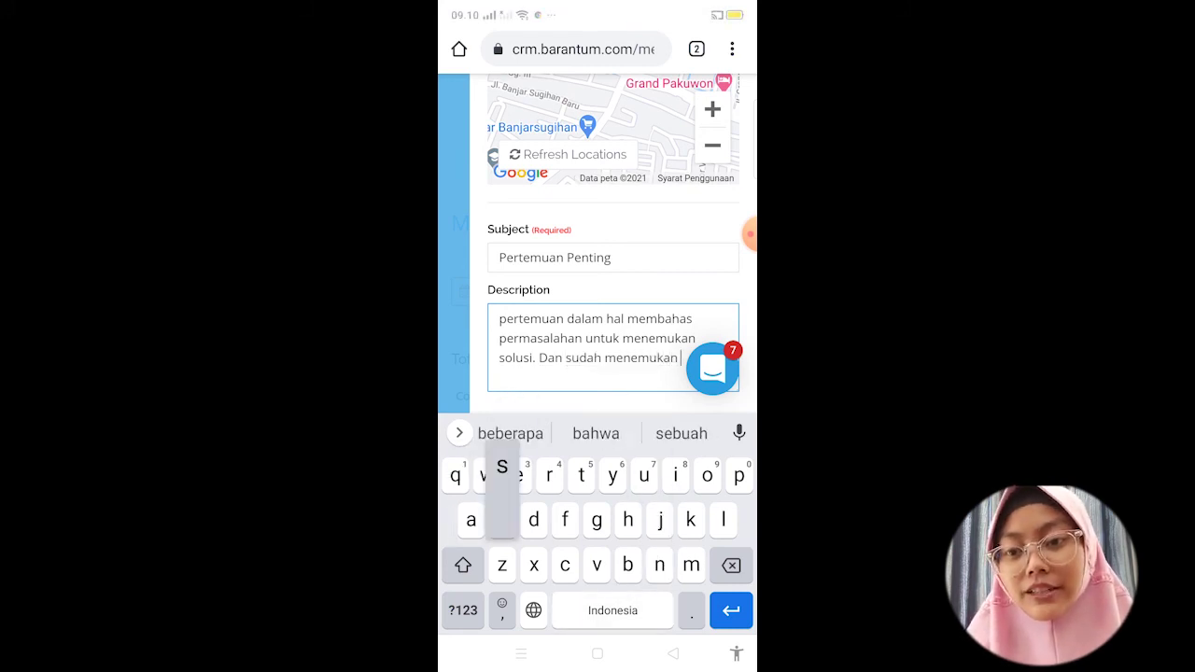
text(solus)
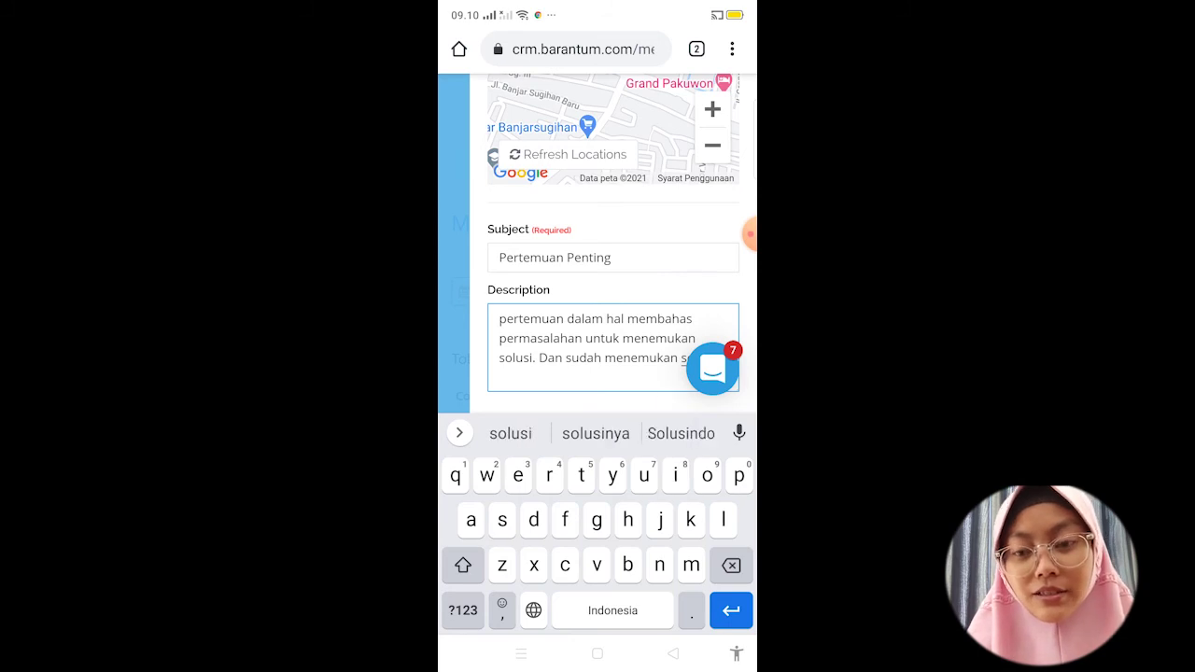
text(i yang )
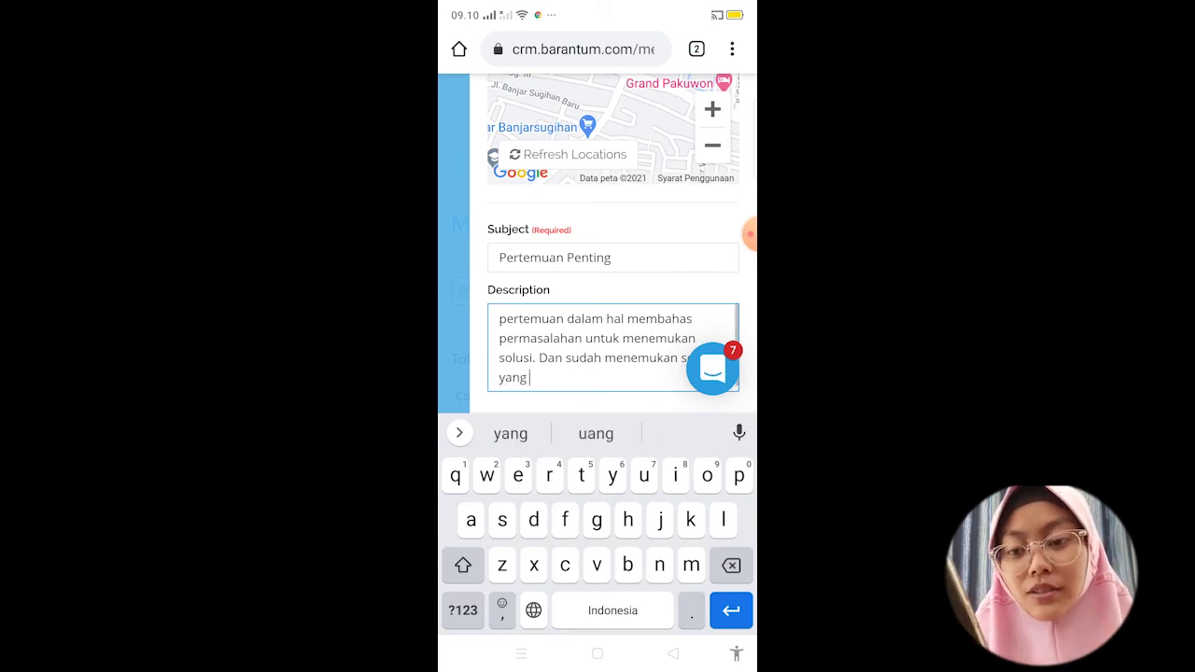
text(oas)
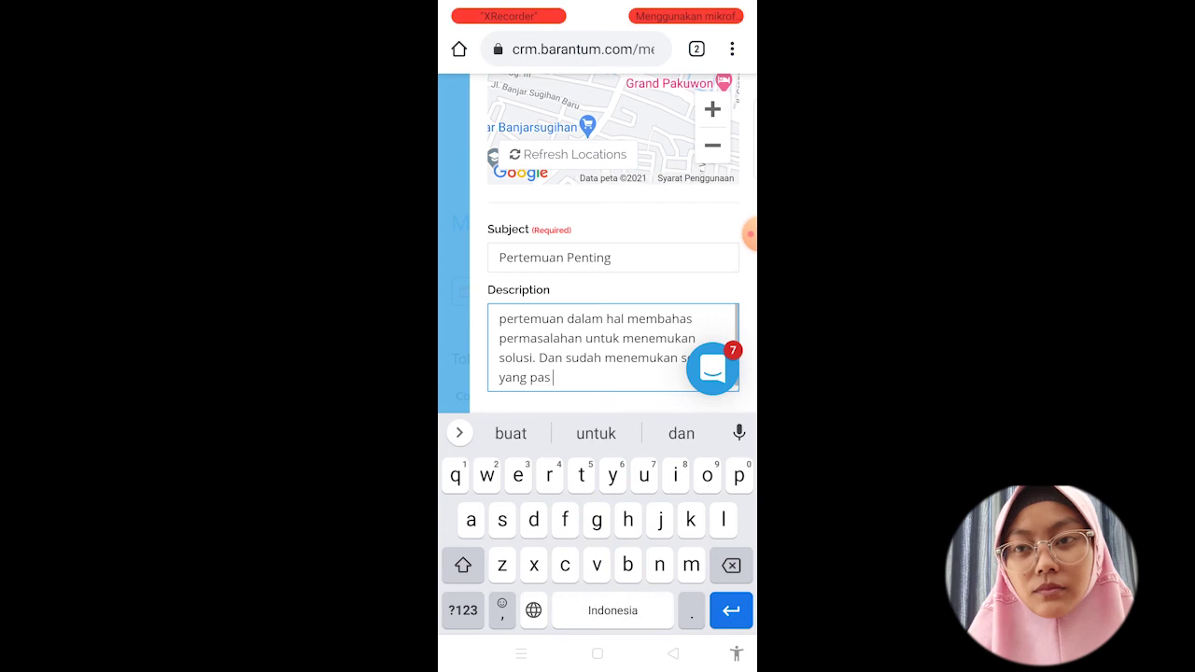
click(672, 653)
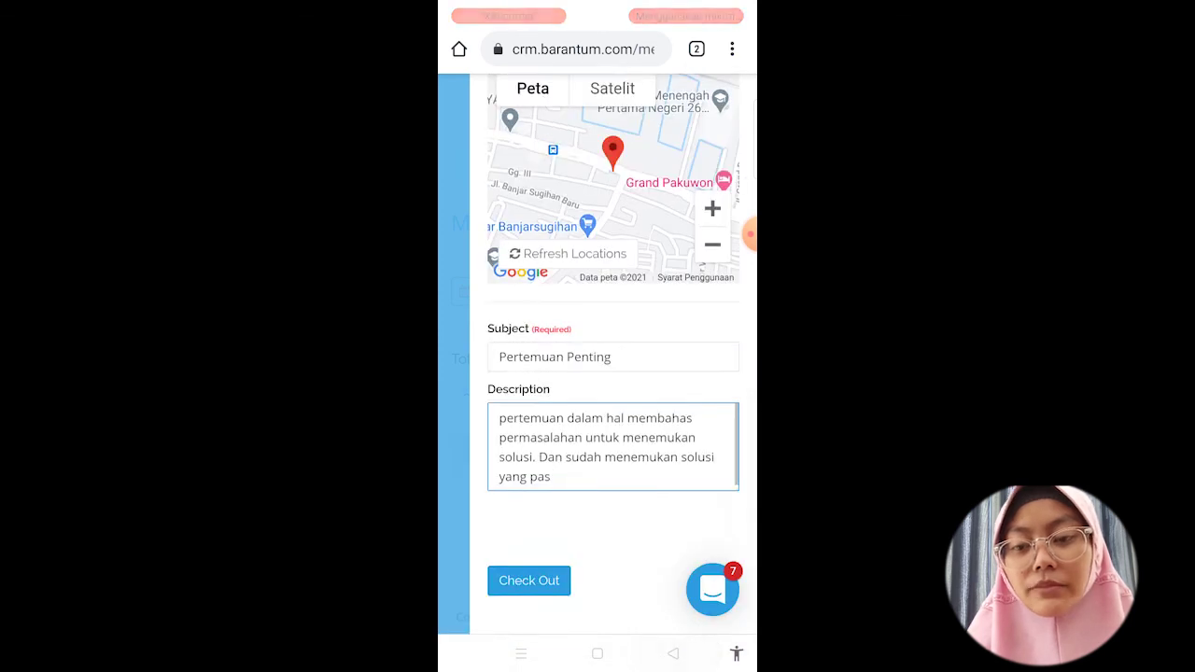
click(528, 623)
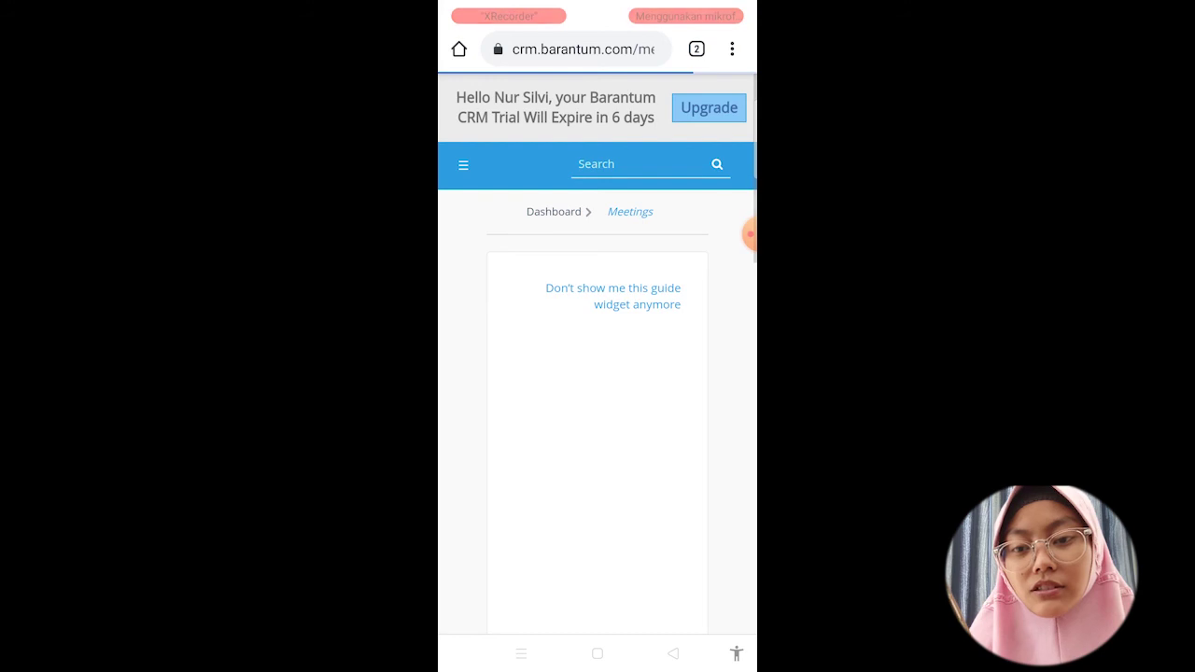
Step: Confirm the meeting's Status reads Held, then open the PT. Kenangan Mantan lead's detail page
scroll(597, 373, down, 10)
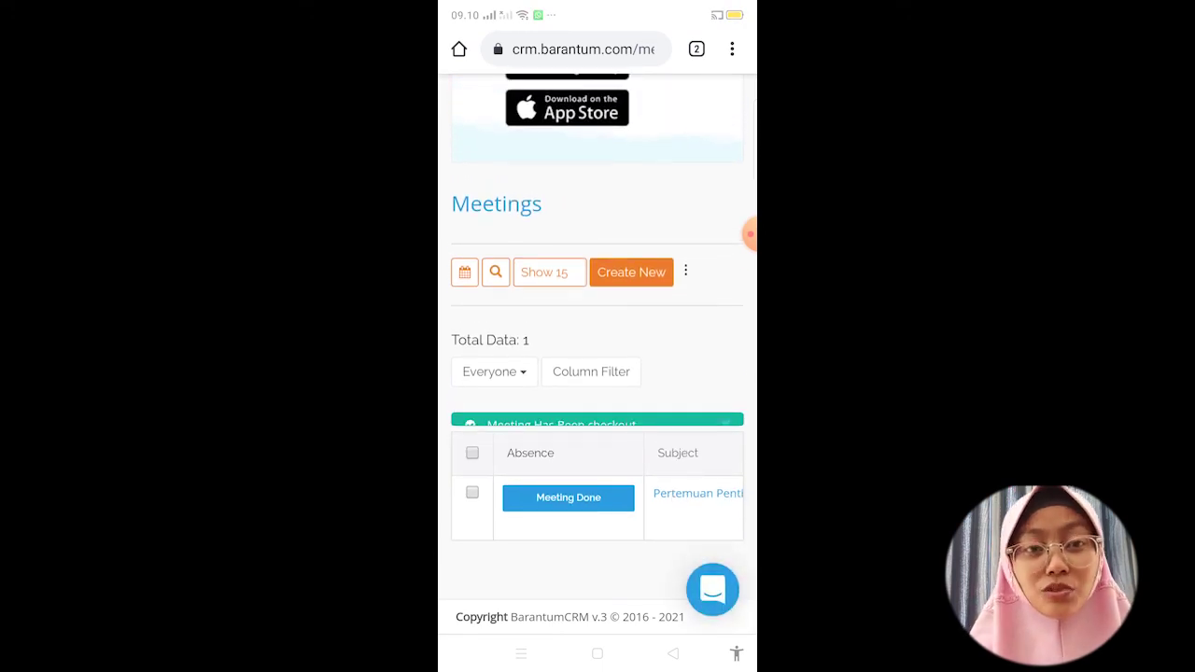
scroll(598, 494, right, 3)
scroll(597, 495, right, 5)
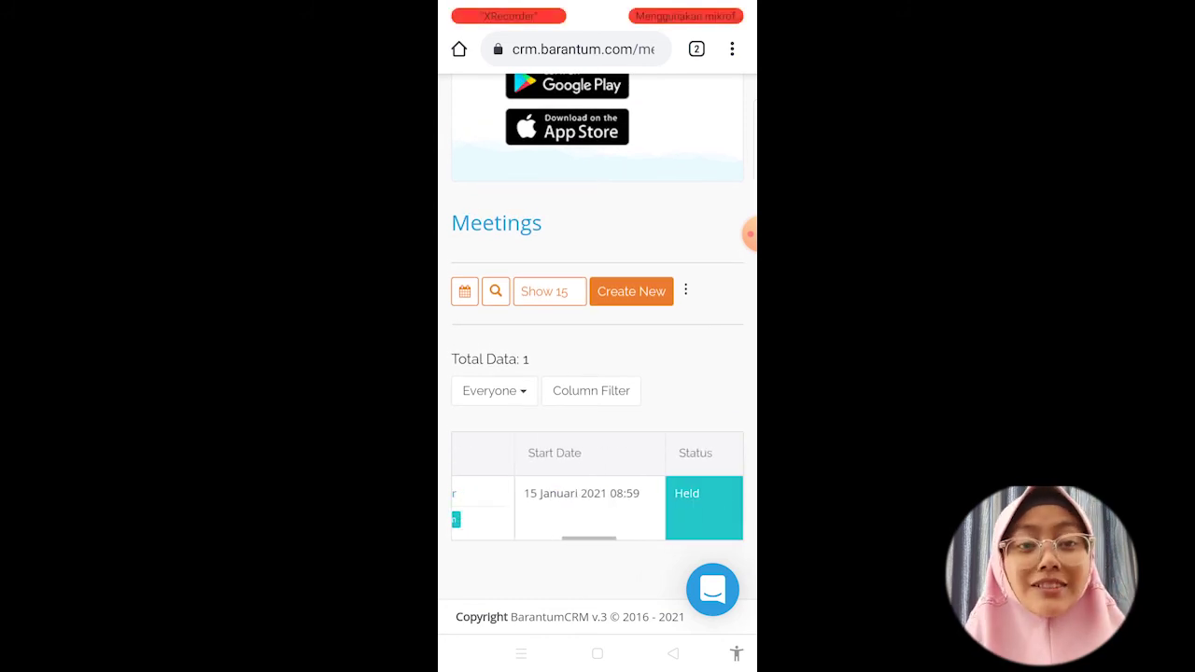
scroll(597, 495, right, 1)
scroll(597, 494, right, 5)
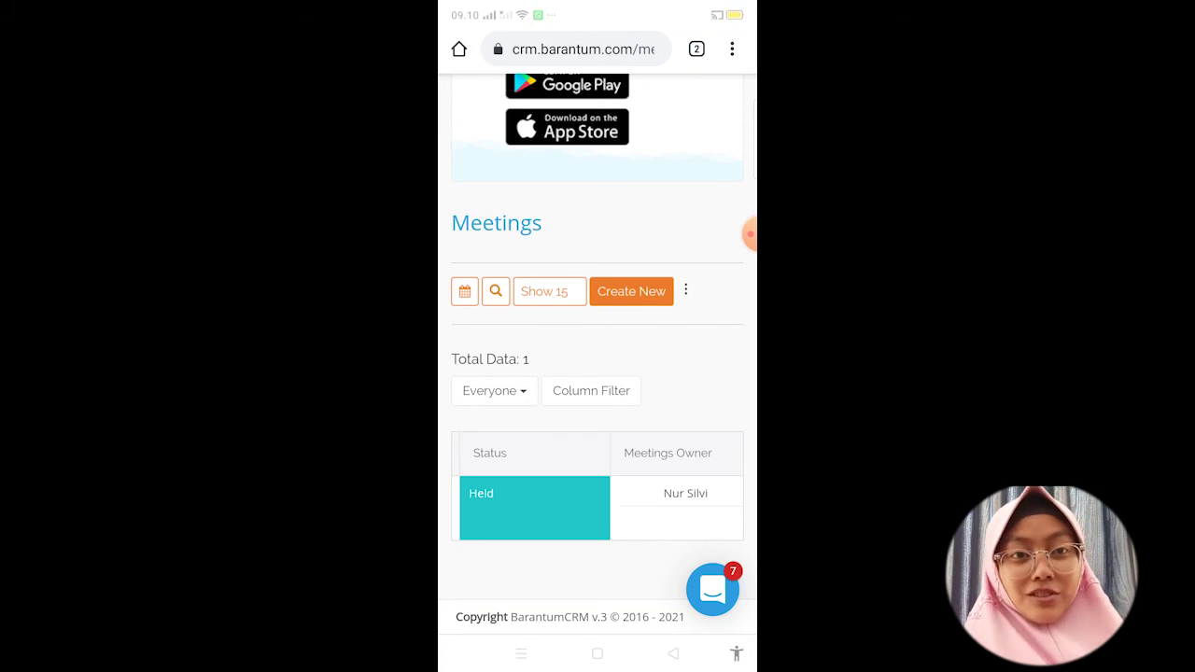
click(735, 234)
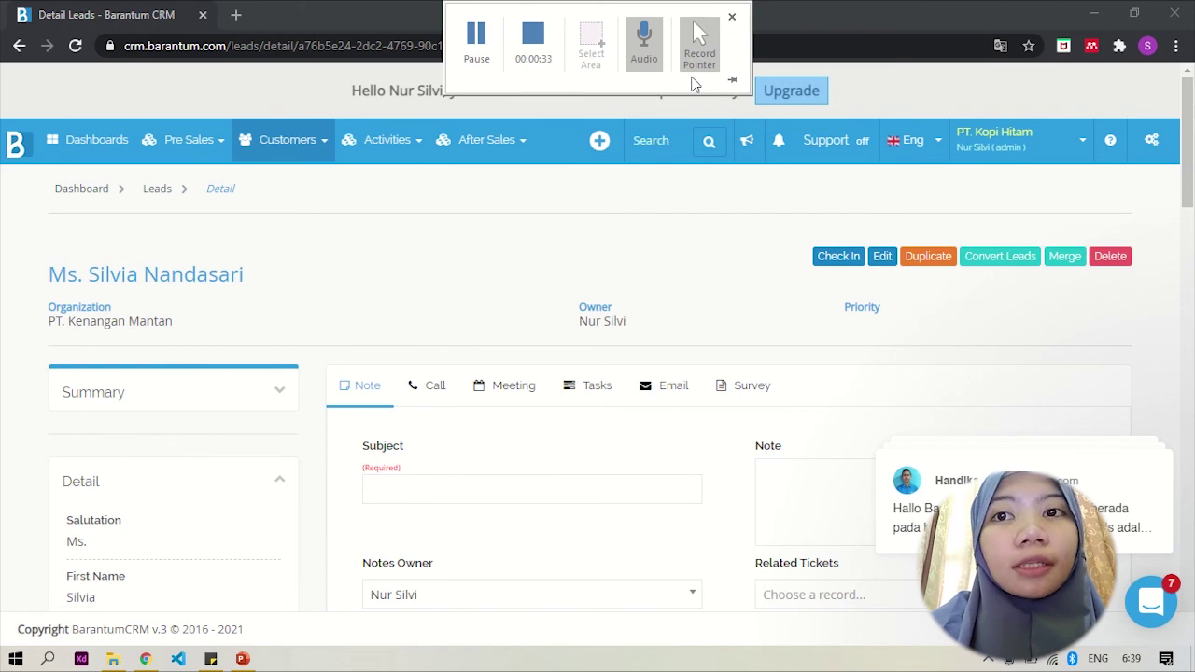
Step: Start converting the lead and review the prefilled new-contact fields
click(1006, 262)
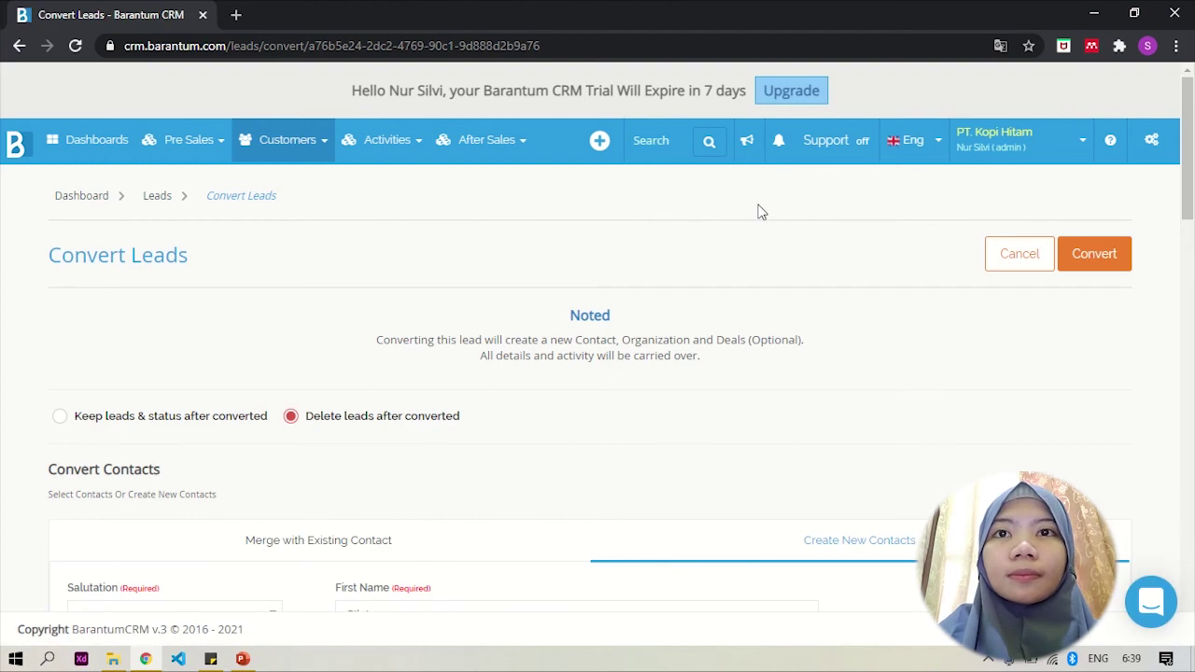
scroll(757, 212, down, 1)
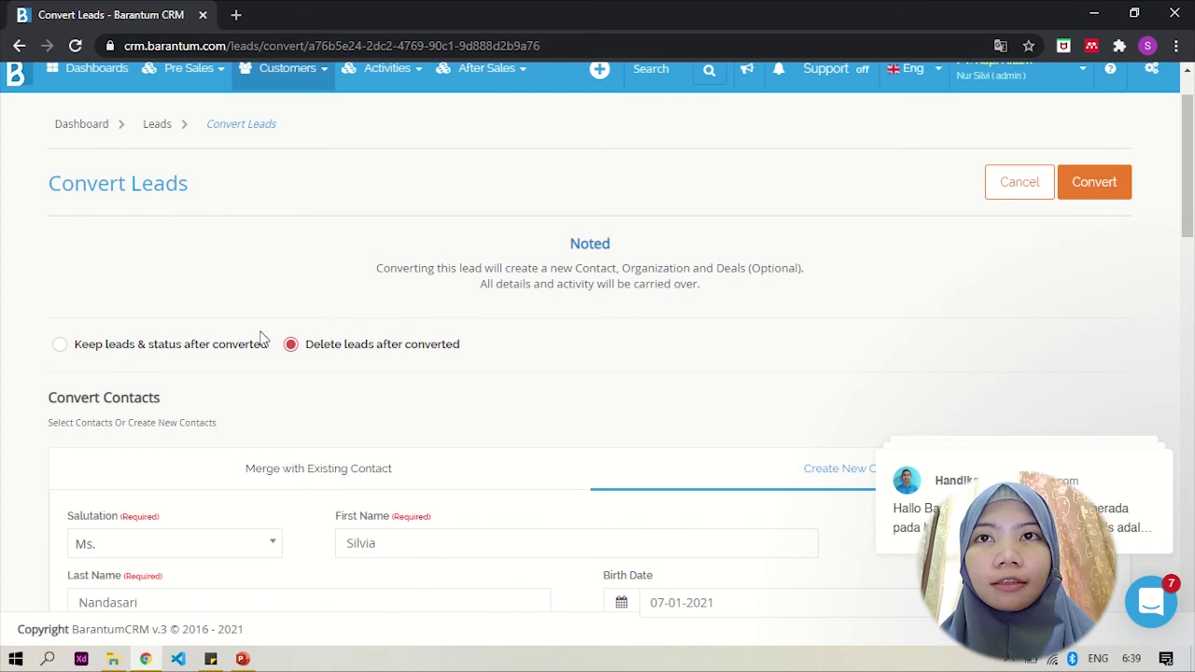
scroll(371, 391, down, 3)
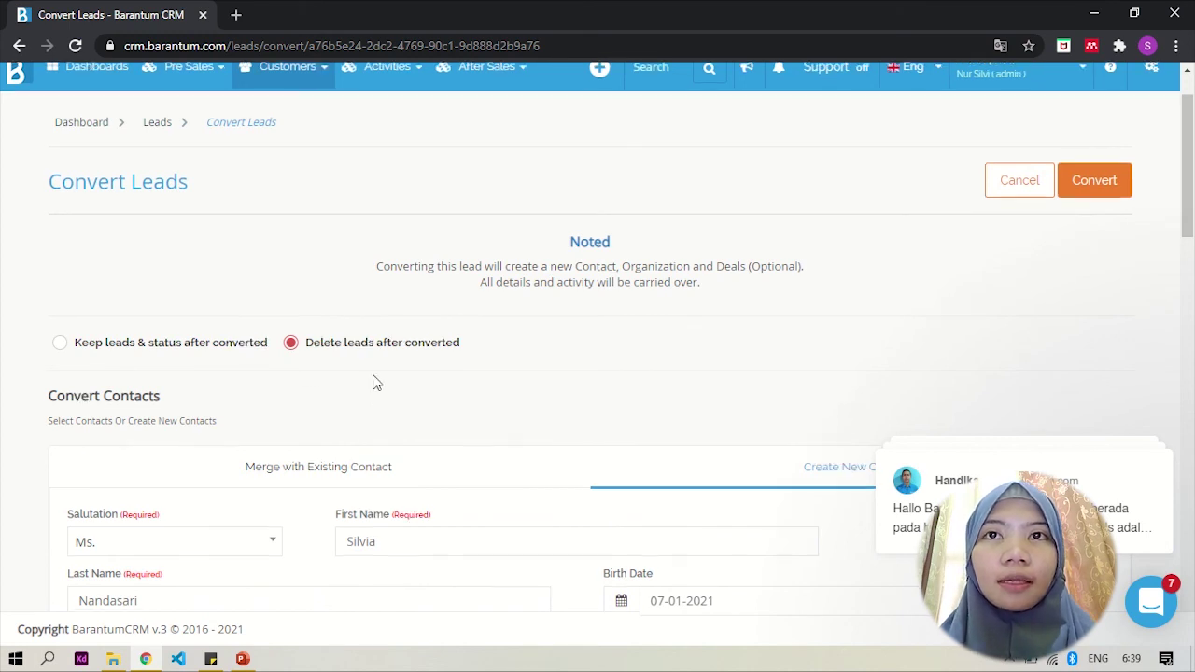
scroll(375, 382, down, 2)
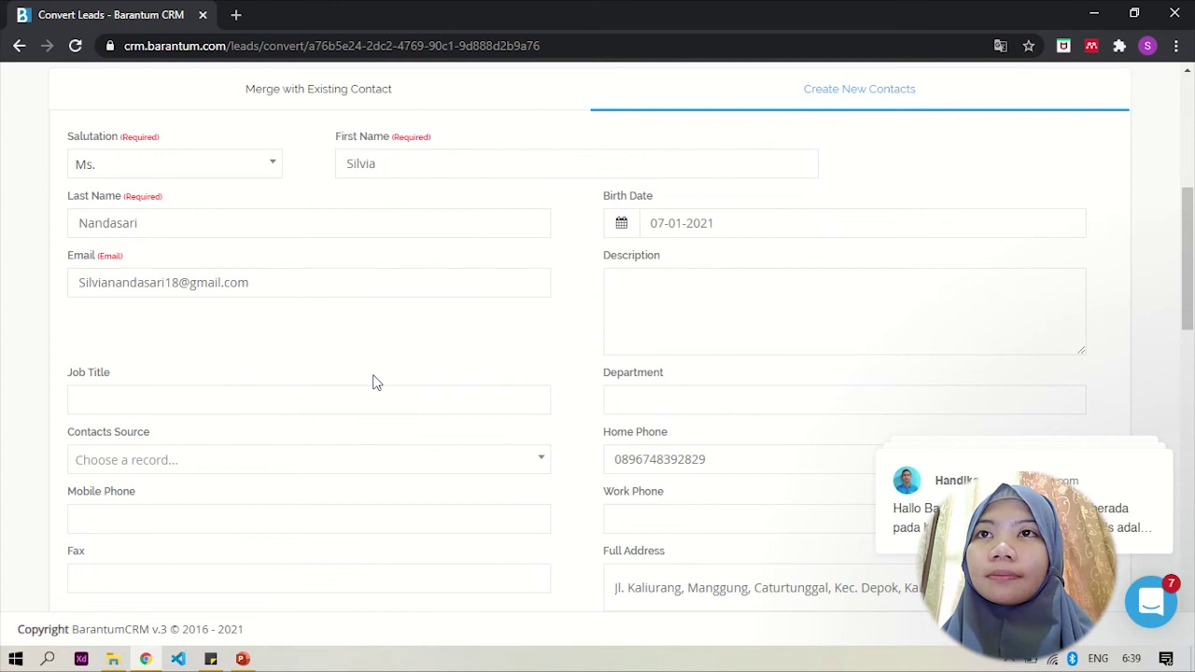
scroll(373, 381, down, 1)
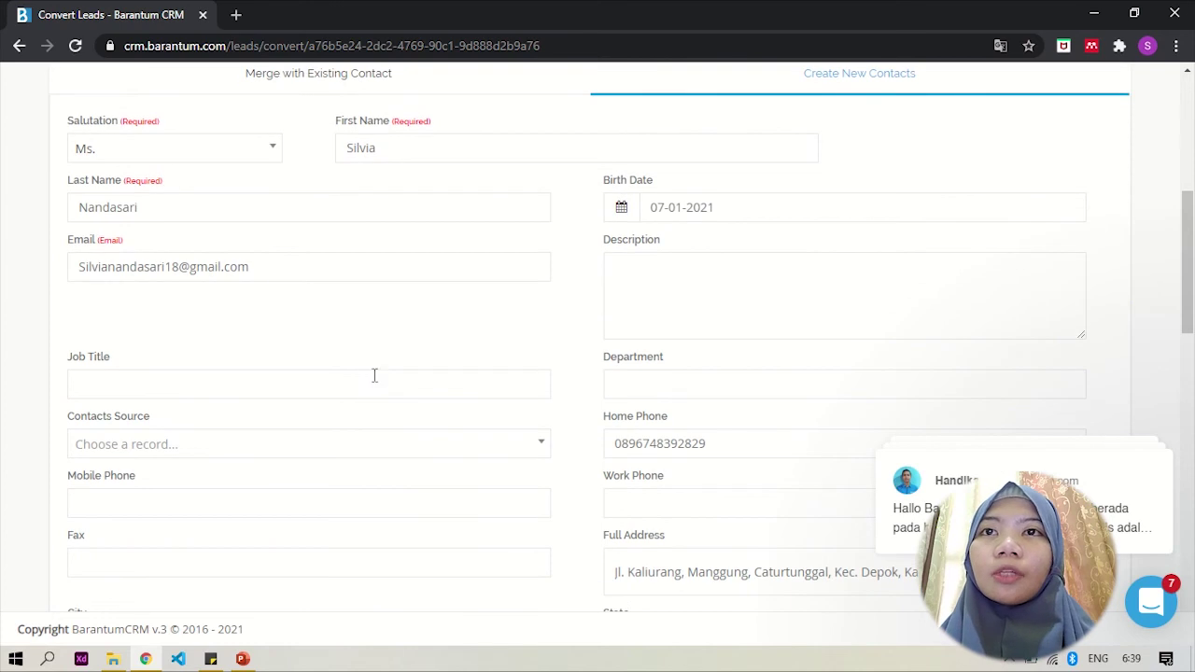
click(329, 396)
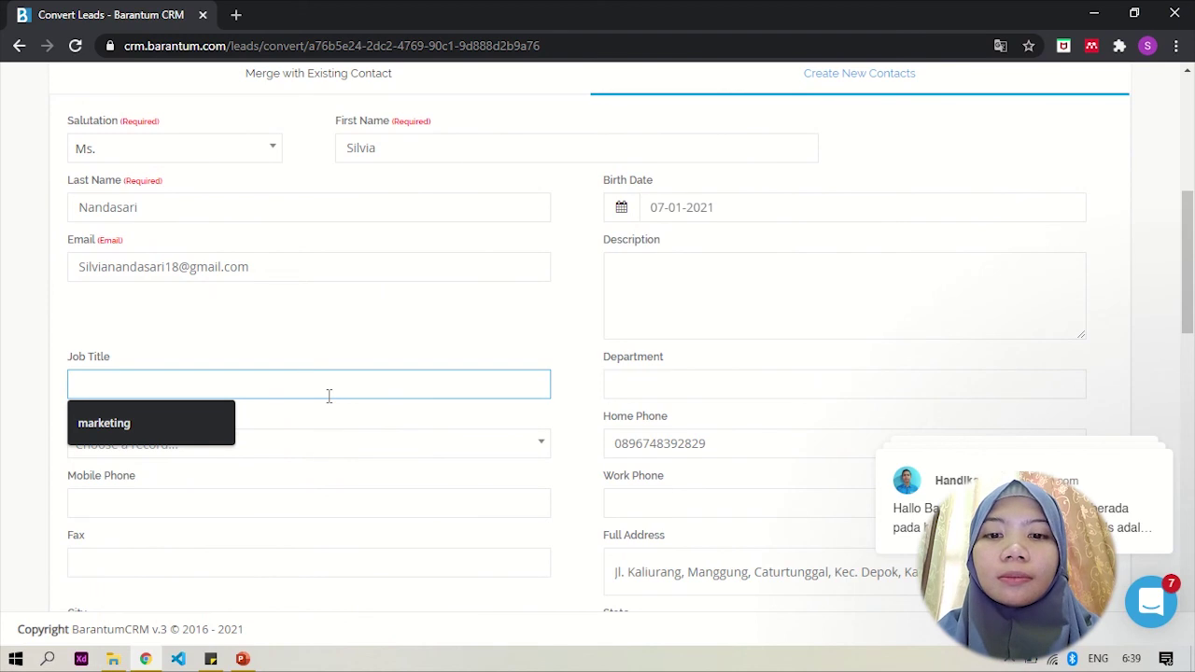
click(211, 417)
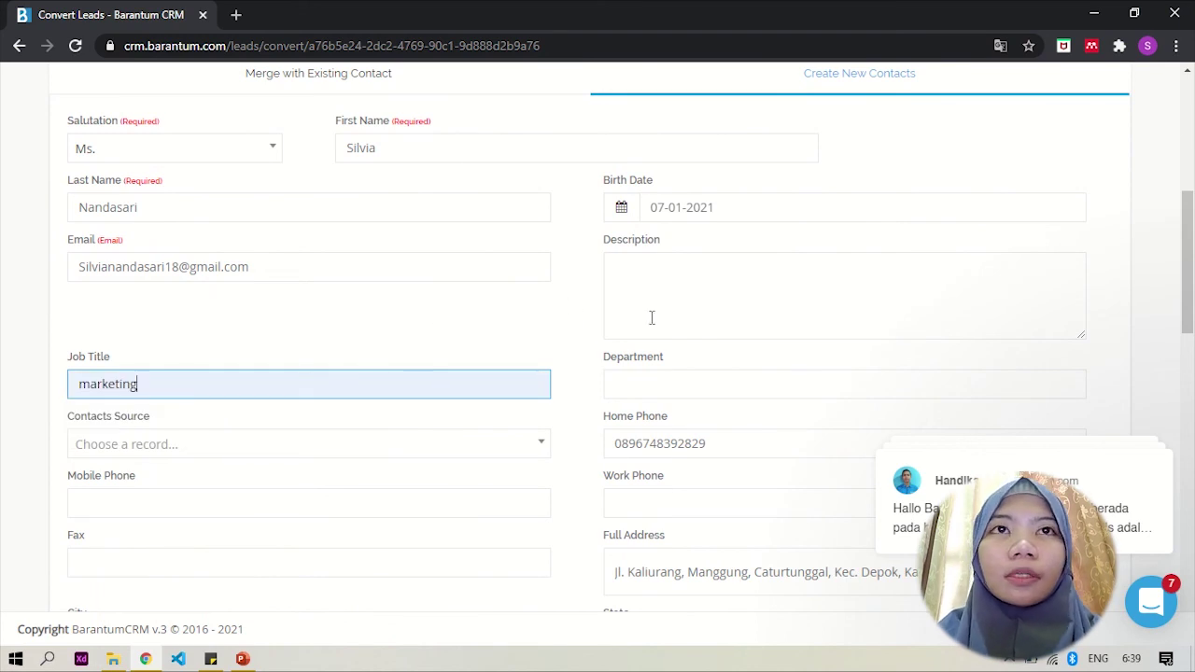
click(796, 209)
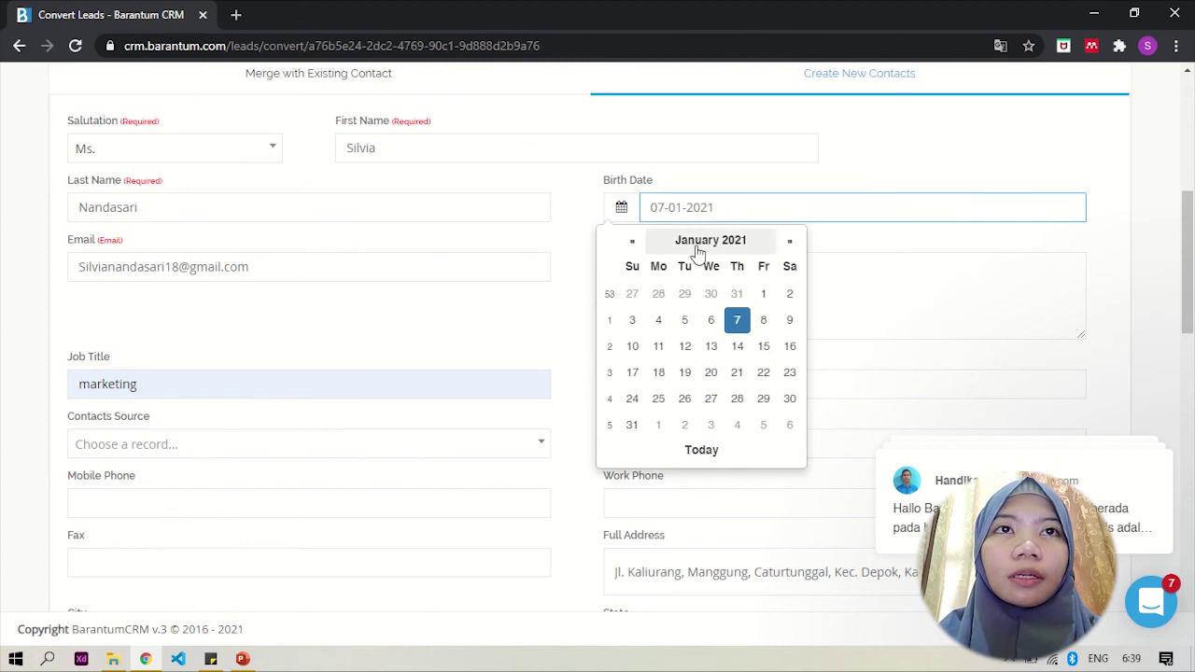
click(696, 250)
click(696, 244)
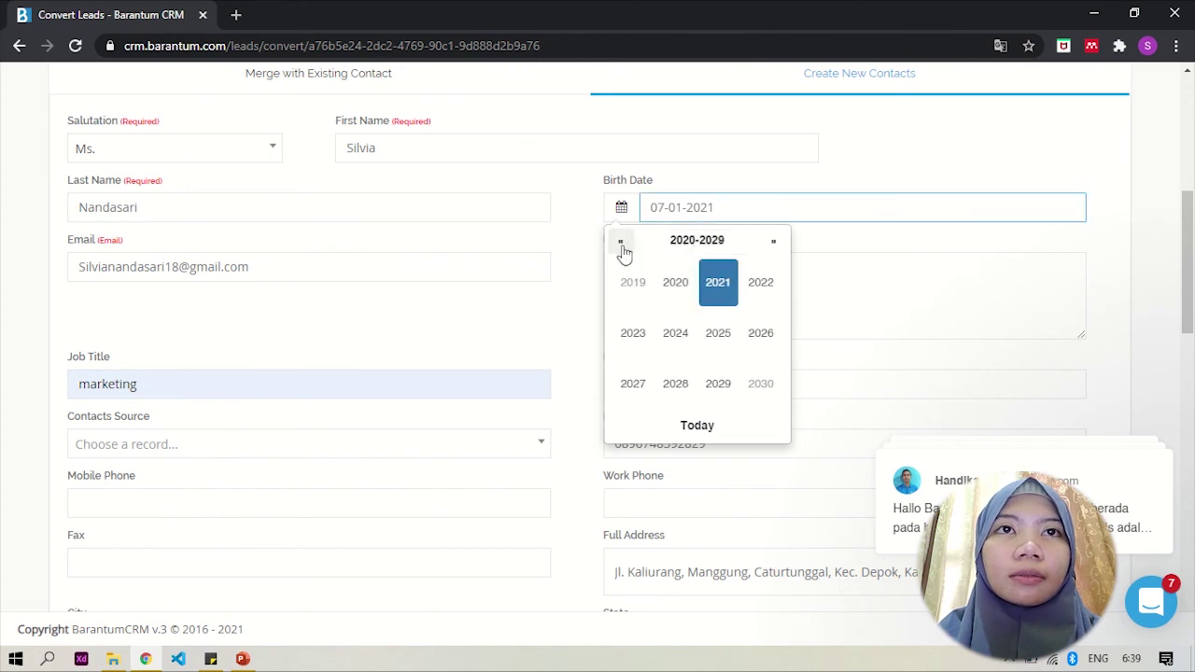
click(621, 245)
click(621, 244)
click(620, 244)
click(621, 245)
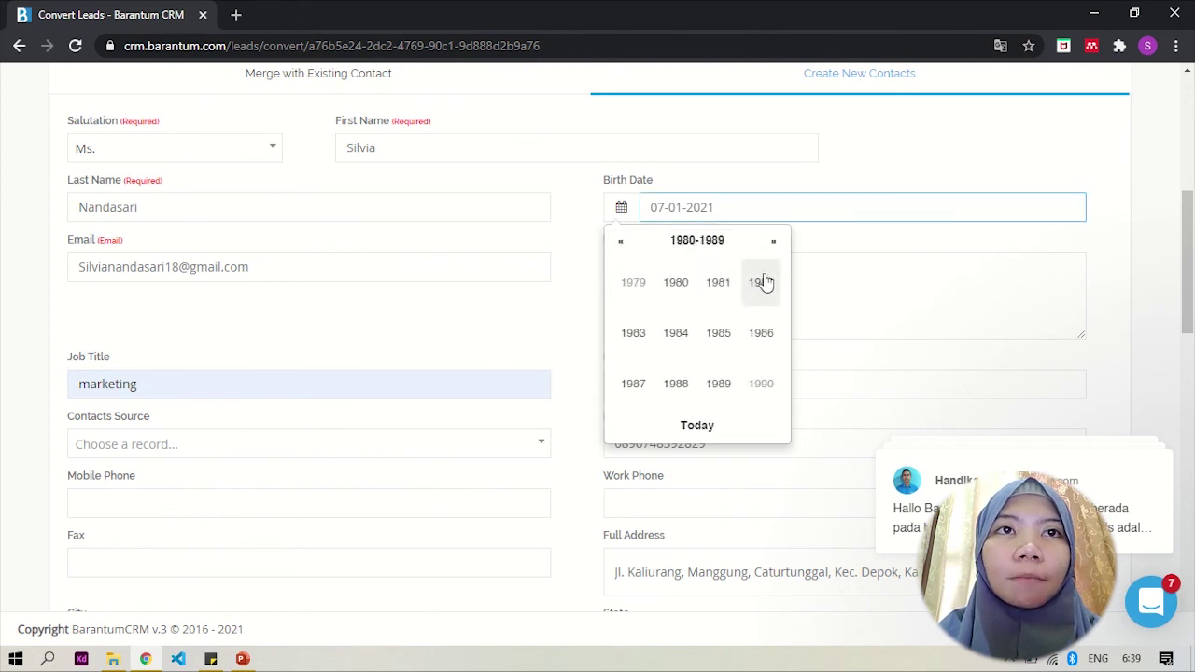
click(775, 244)
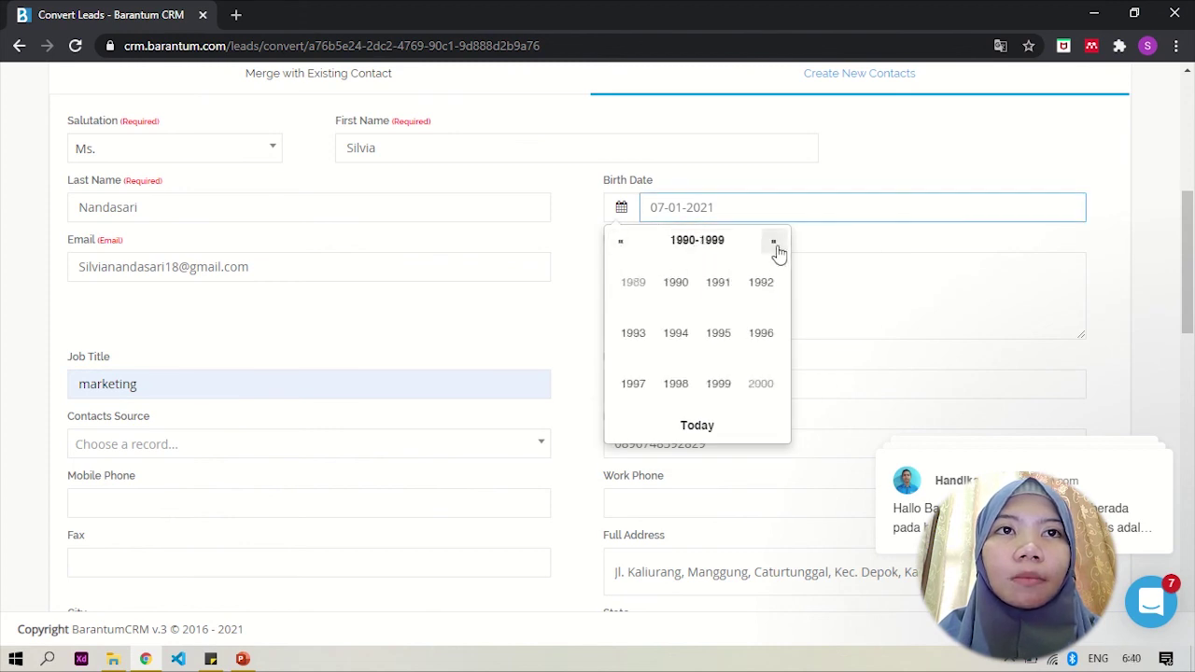
click(640, 338)
click(677, 338)
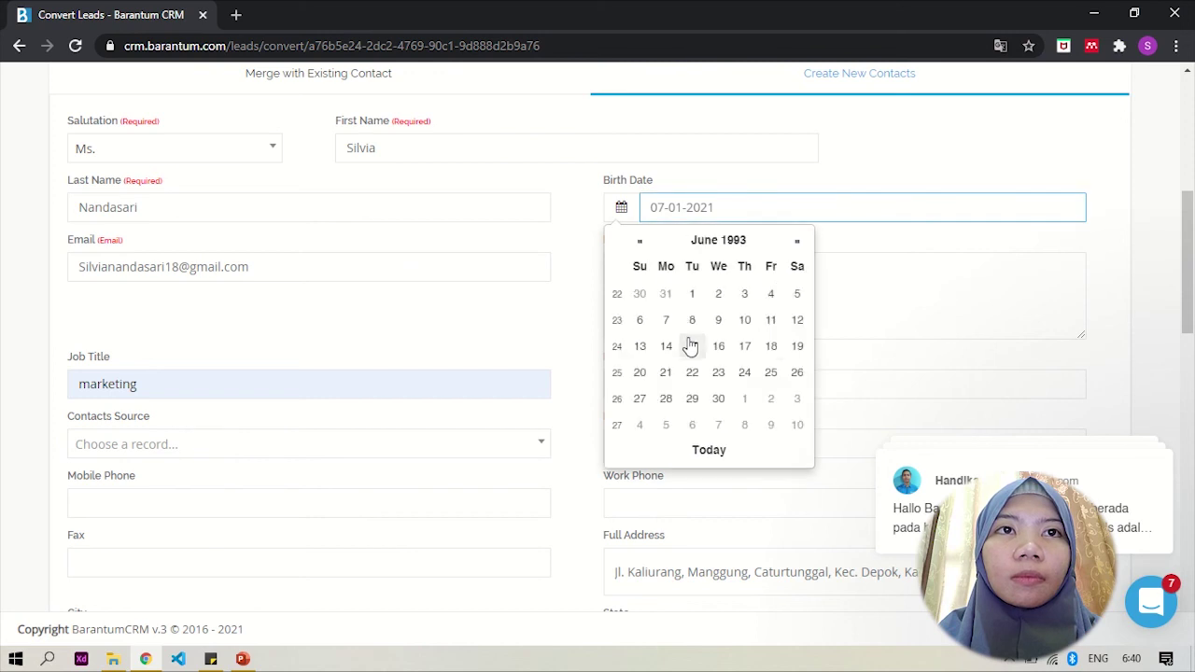
click(767, 349)
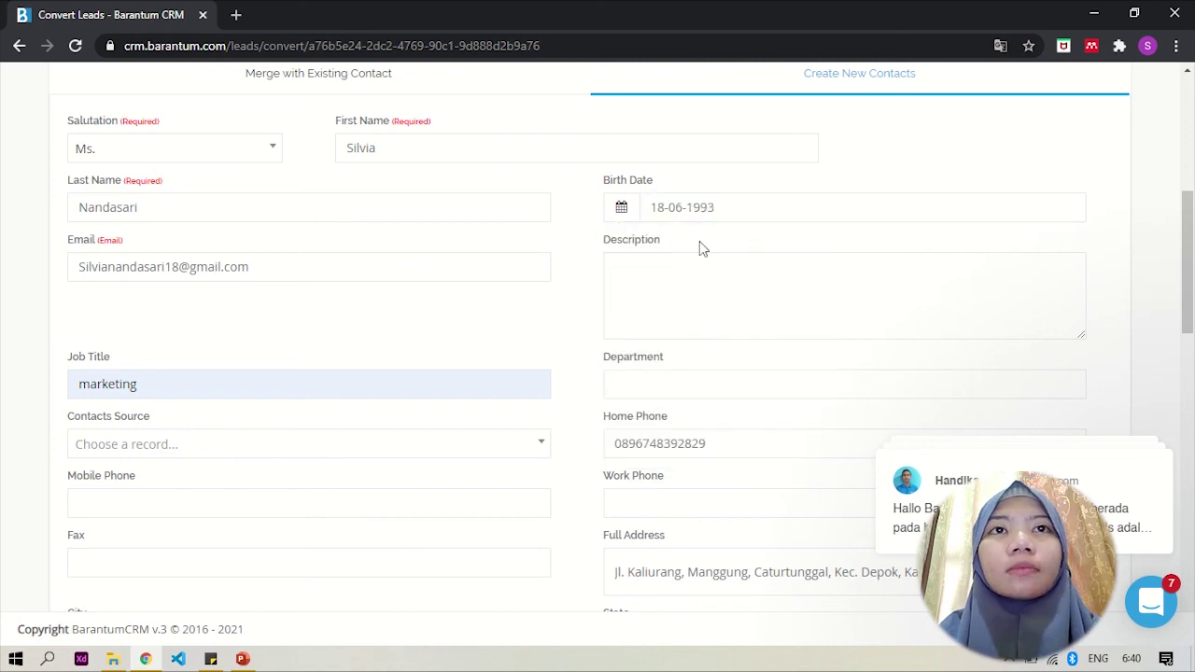
scroll(708, 297, down, 2)
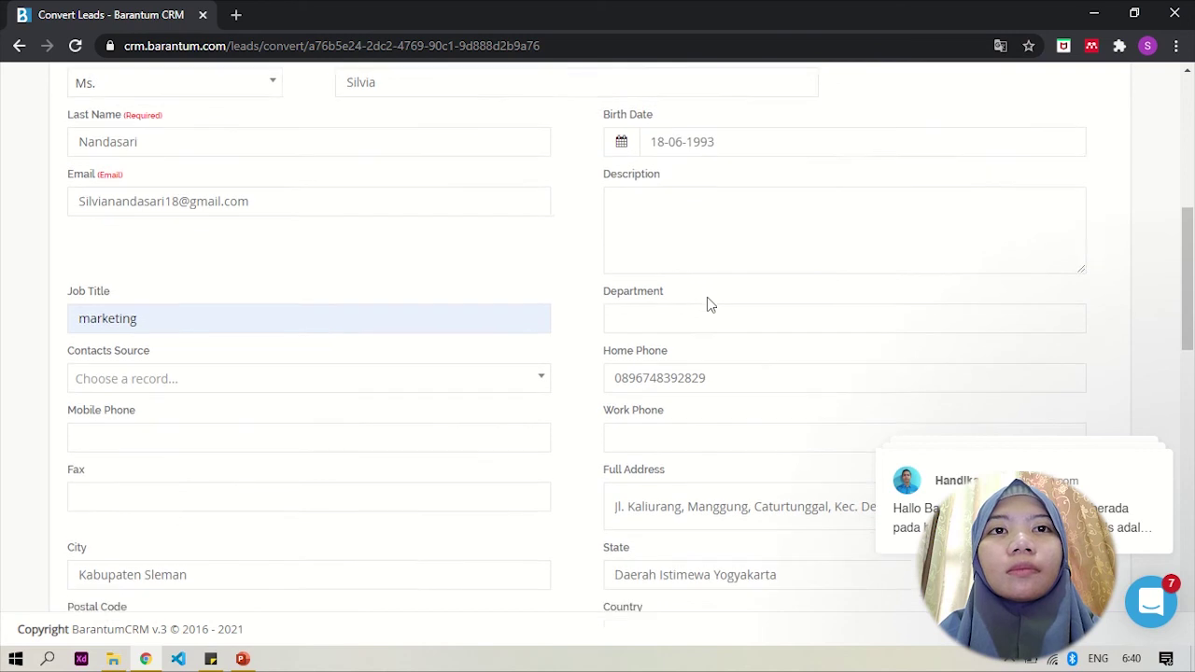
Step: Enter the contact's work phone and mobile phone numbers
click(692, 383)
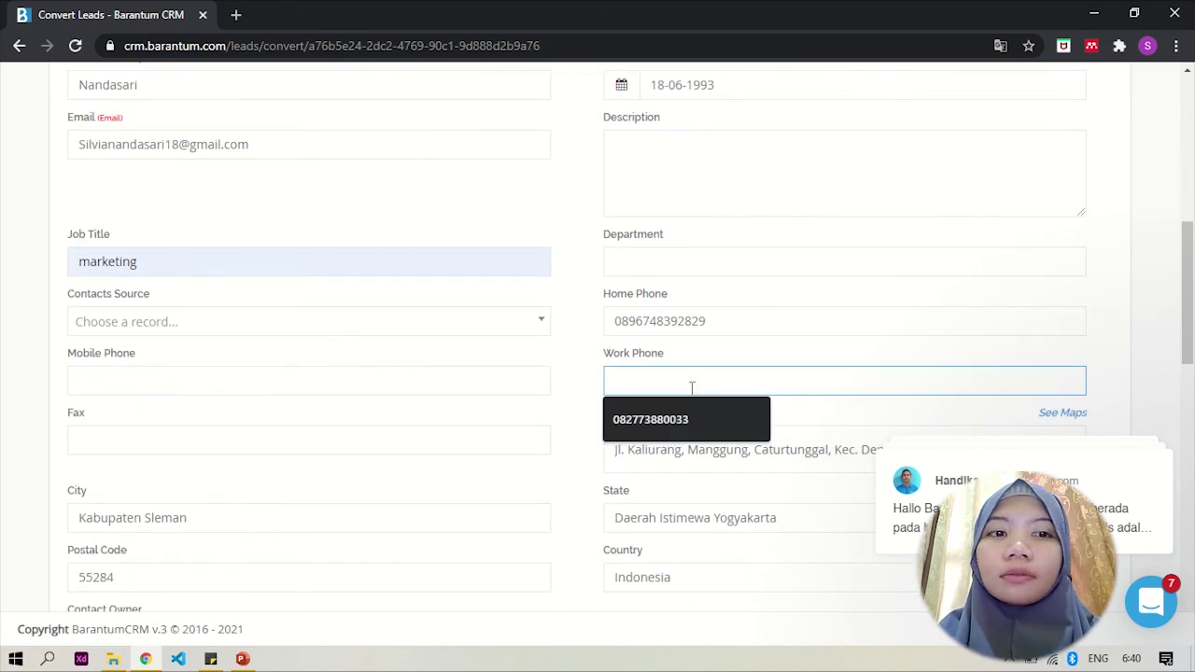
text(0988)
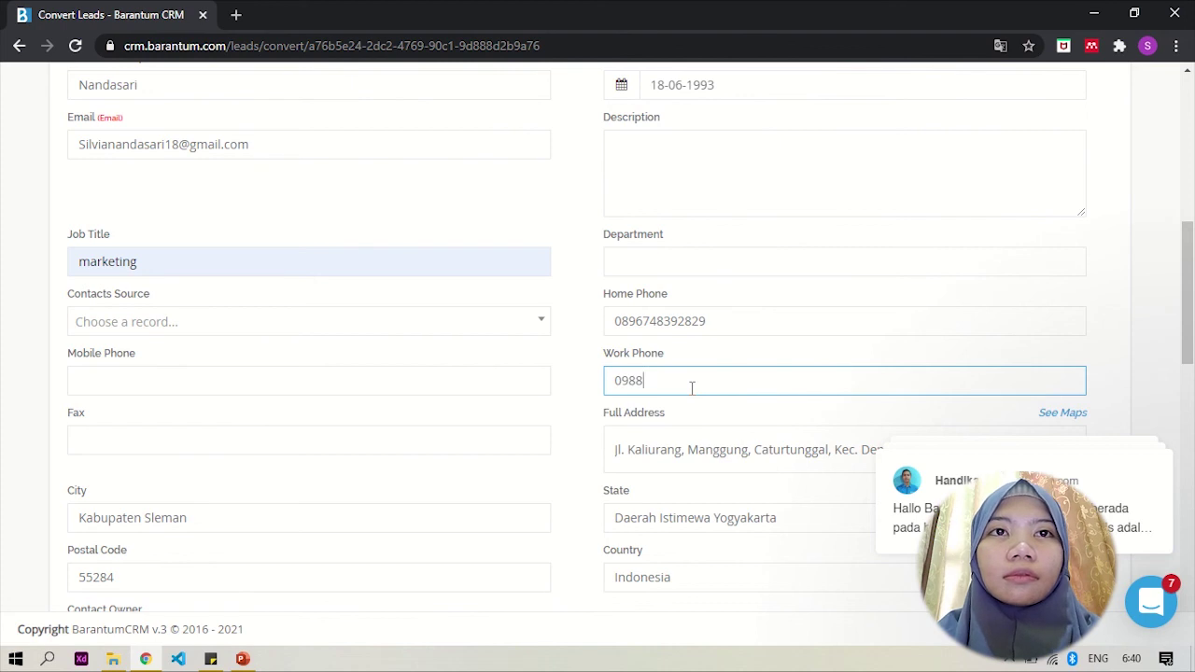
text(0)
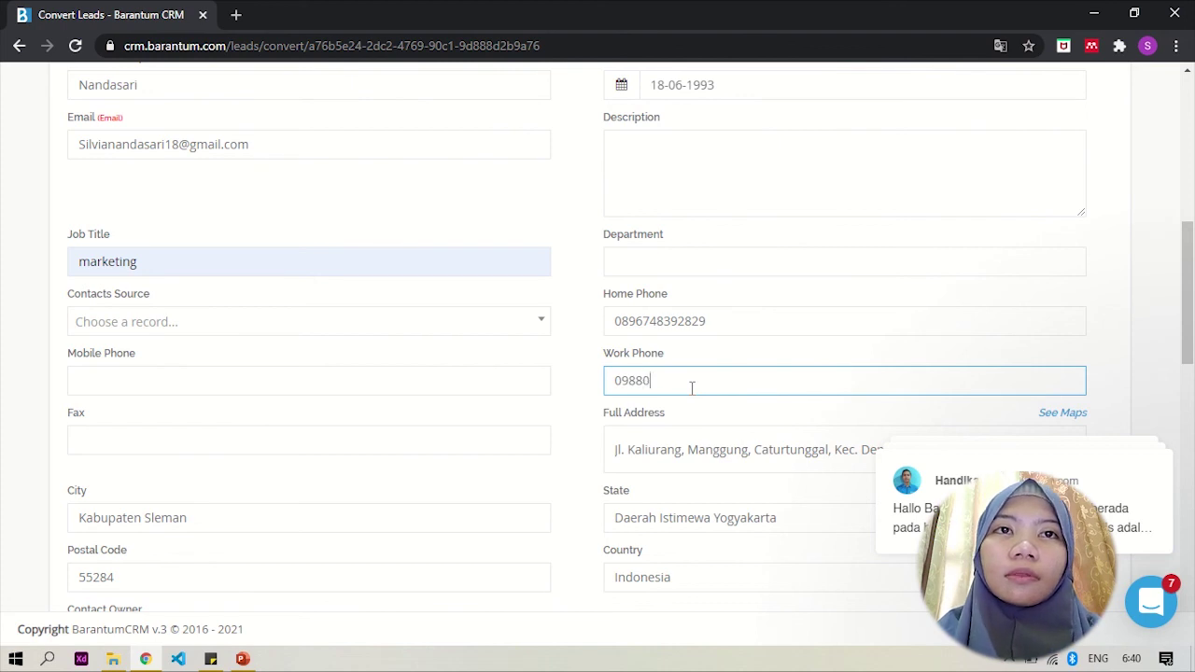
text(0000)
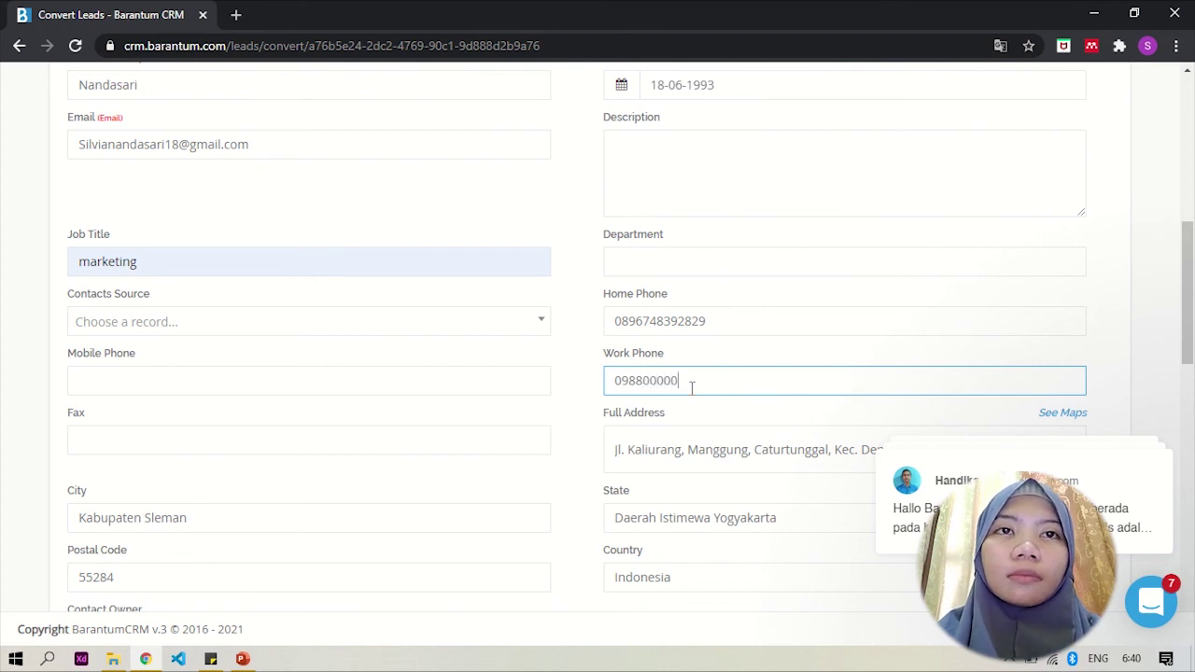
text(00)
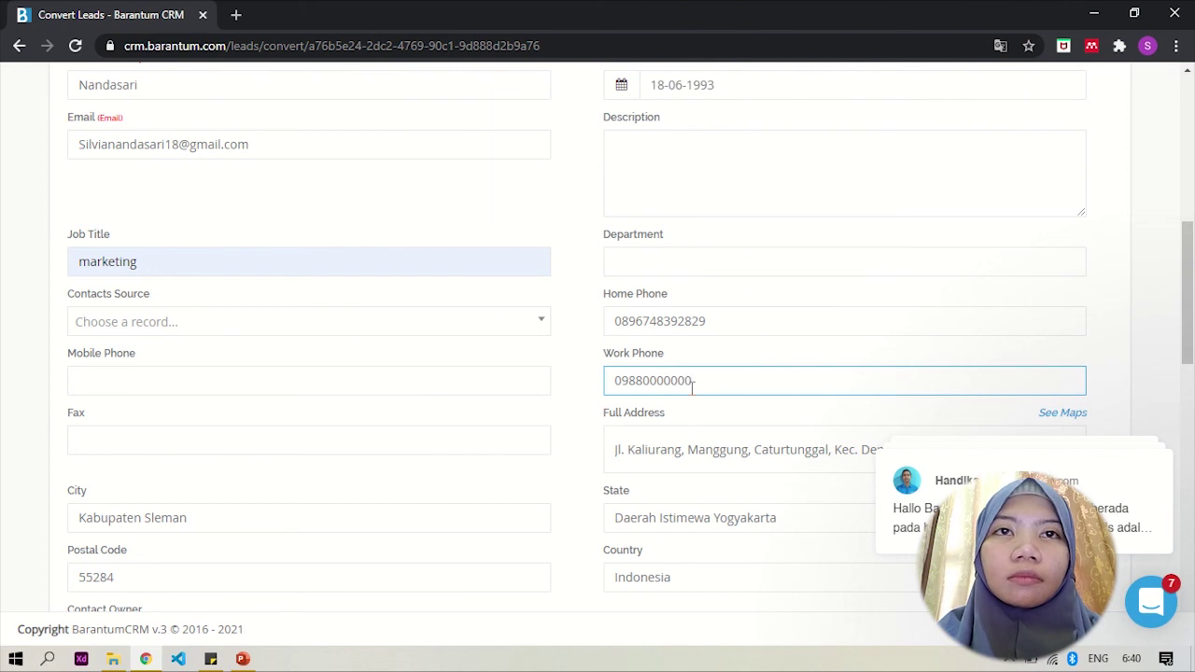
click(289, 380)
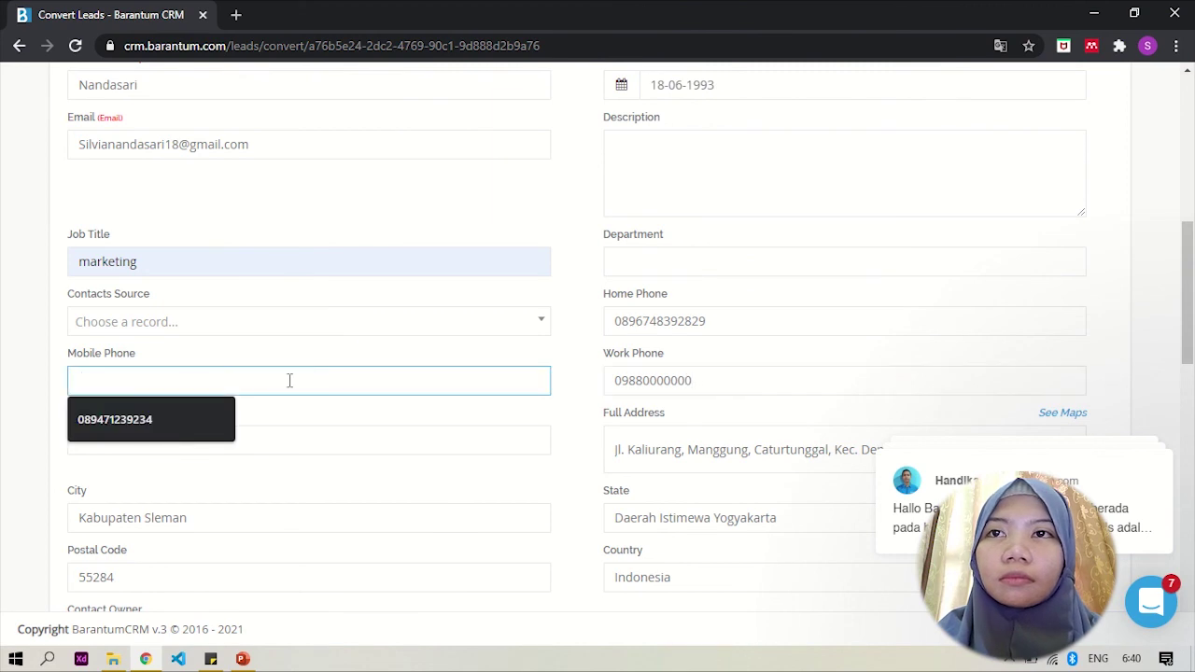
text(0987)
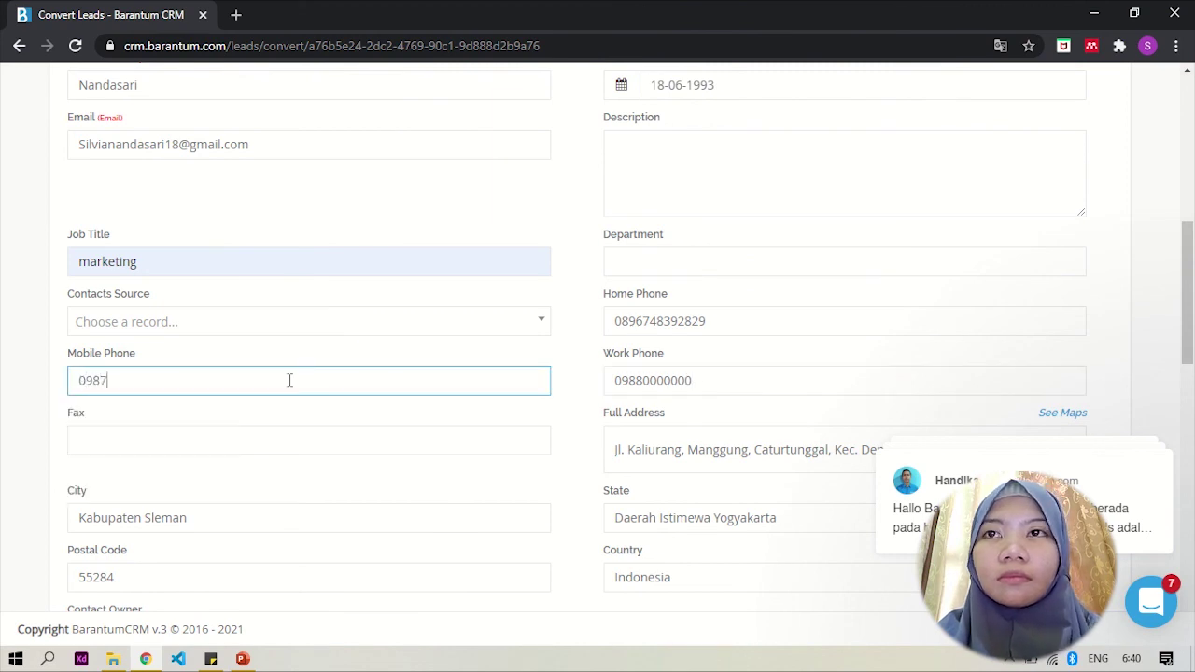
text(00)
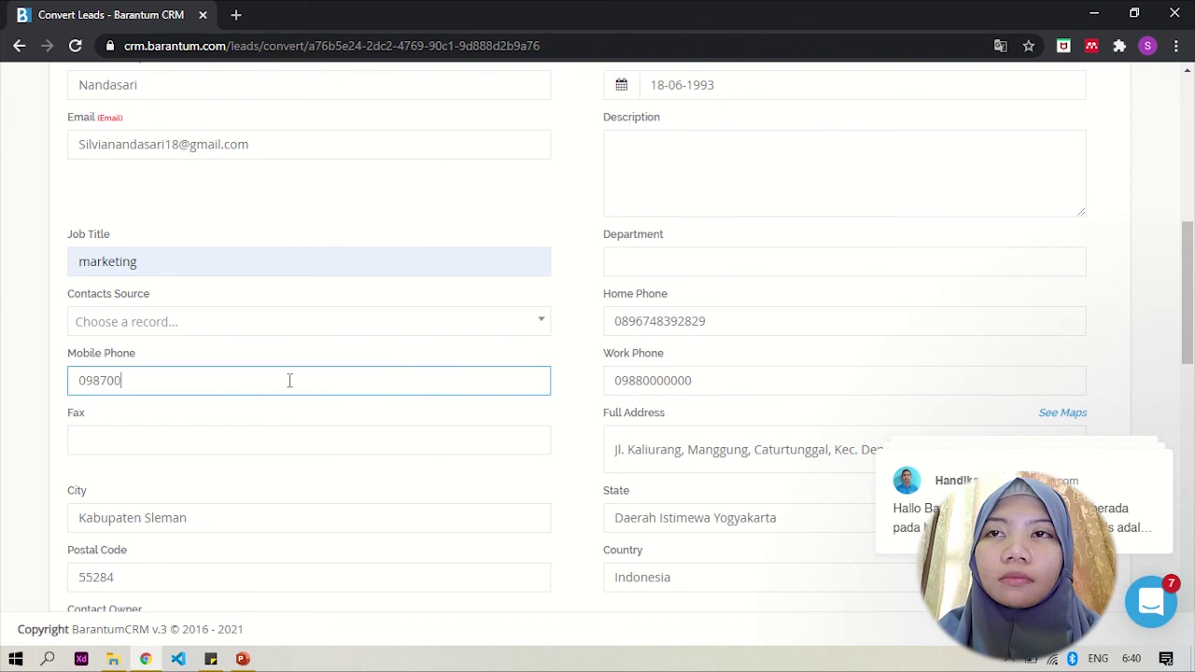
text(0000)
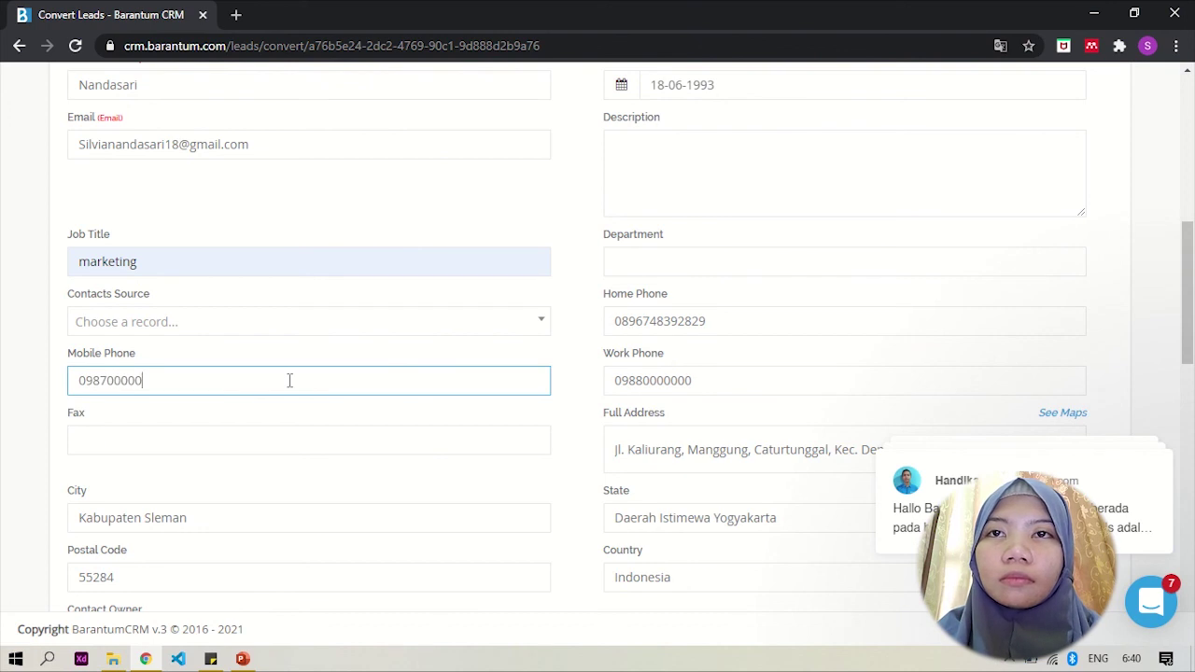
text(00)
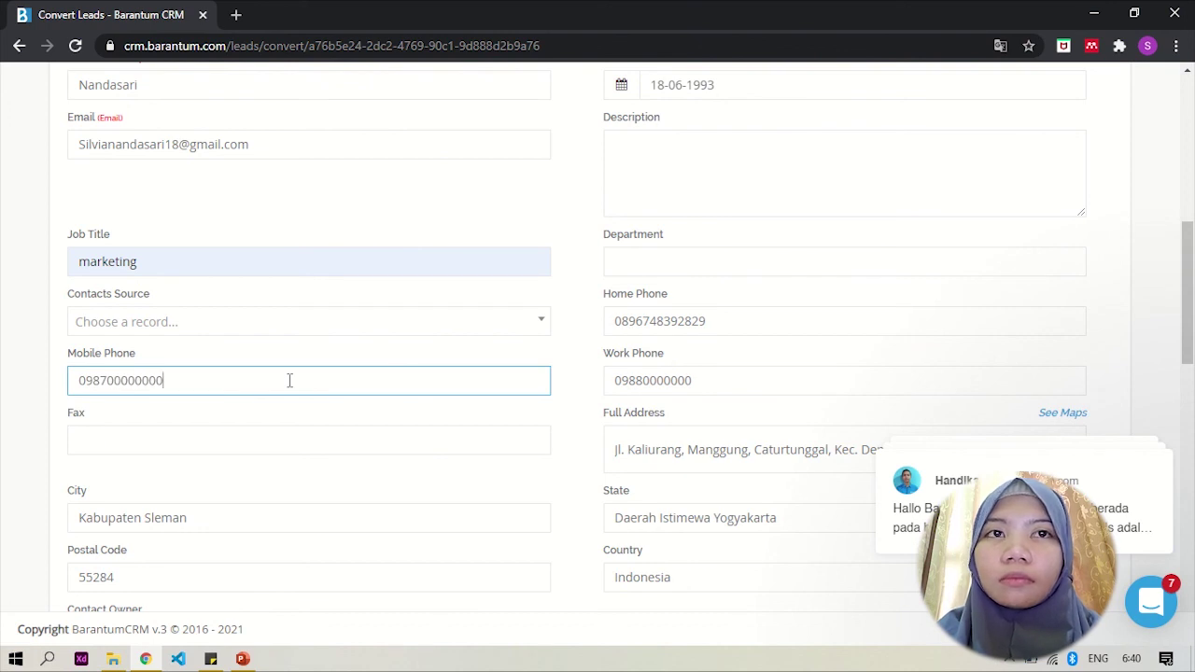
Step: Fill the organization's Work Phone from the autofill suggestion, removing the extra trailing digit
scroll(237, 437, down, 2)
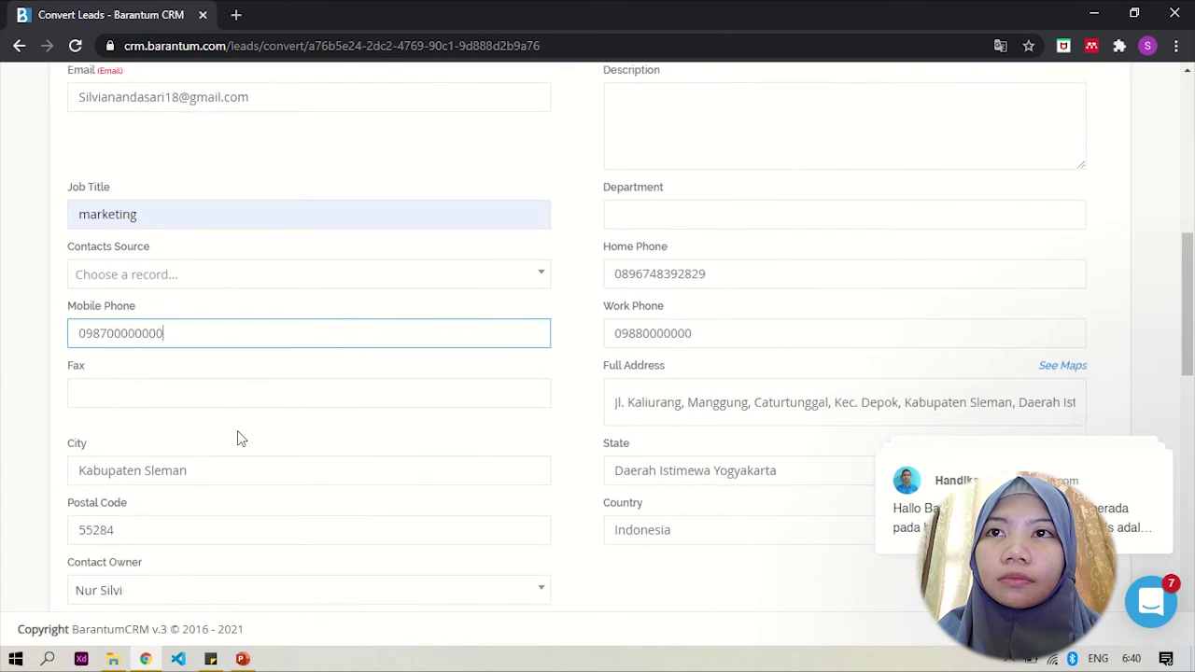
scroll(237, 438, down, 3)
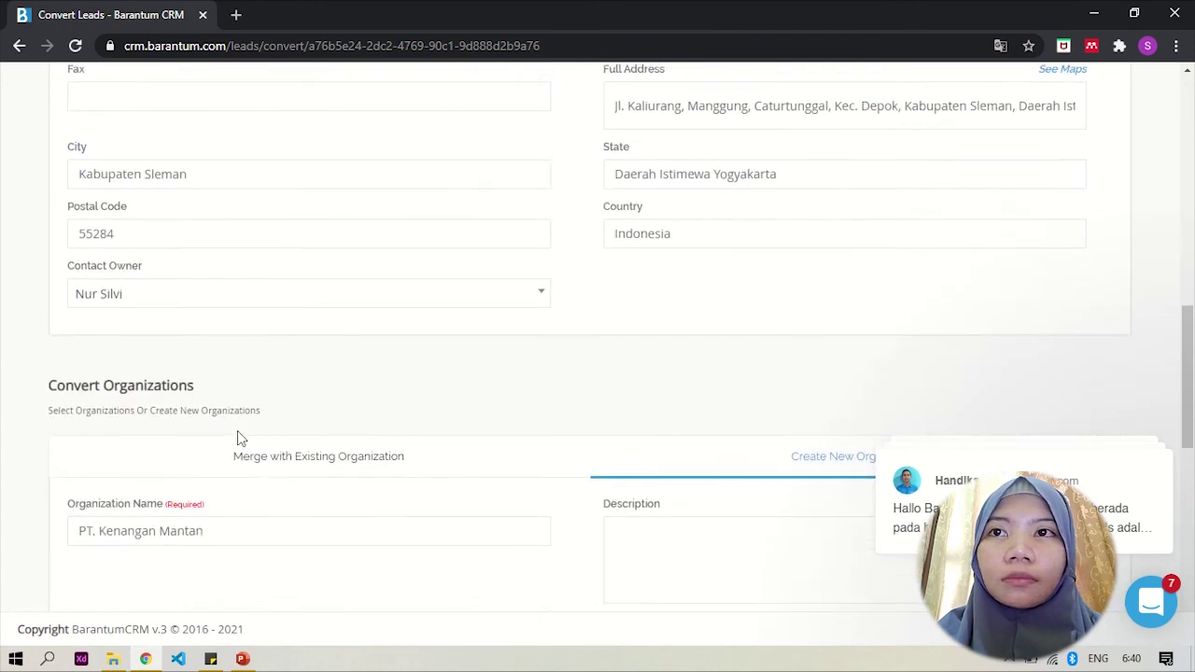
scroll(237, 435, down, 1)
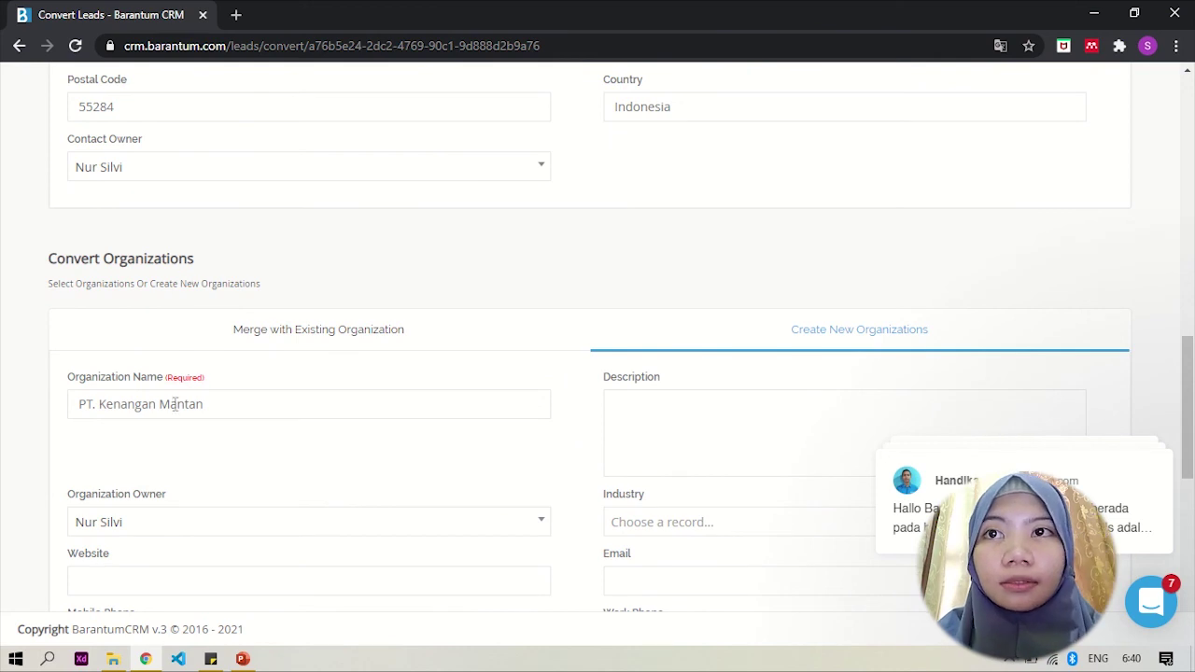
scroll(173, 405, down, 2)
scroll(173, 411, down, 1)
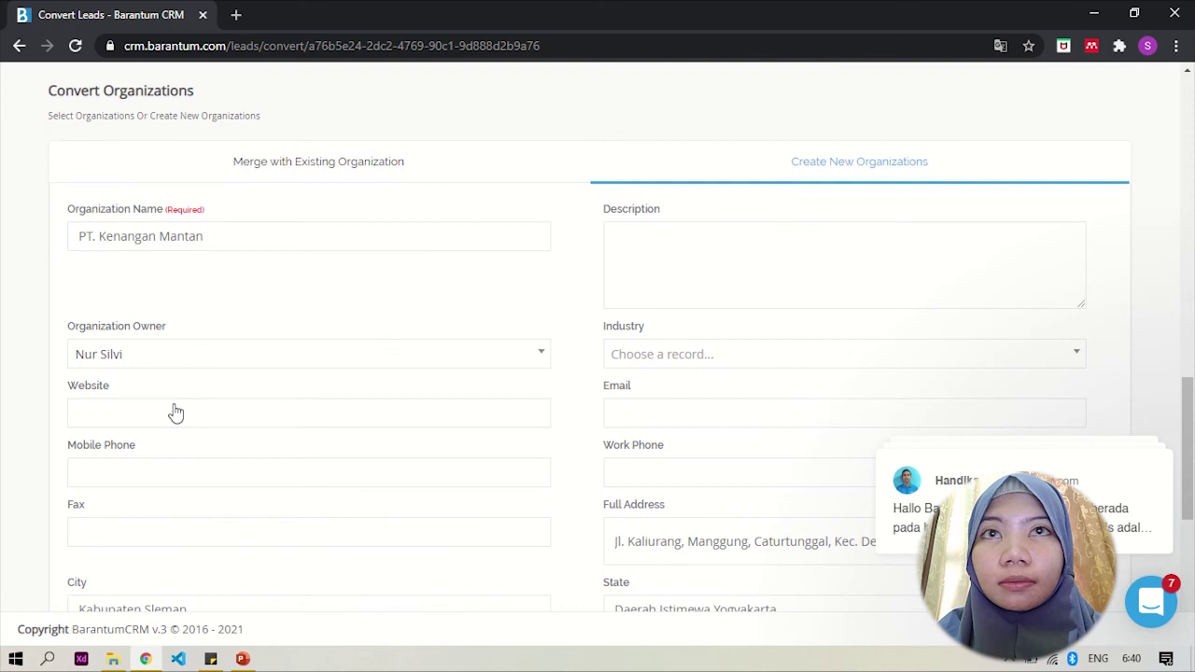
scroll(240, 231, down, 1)
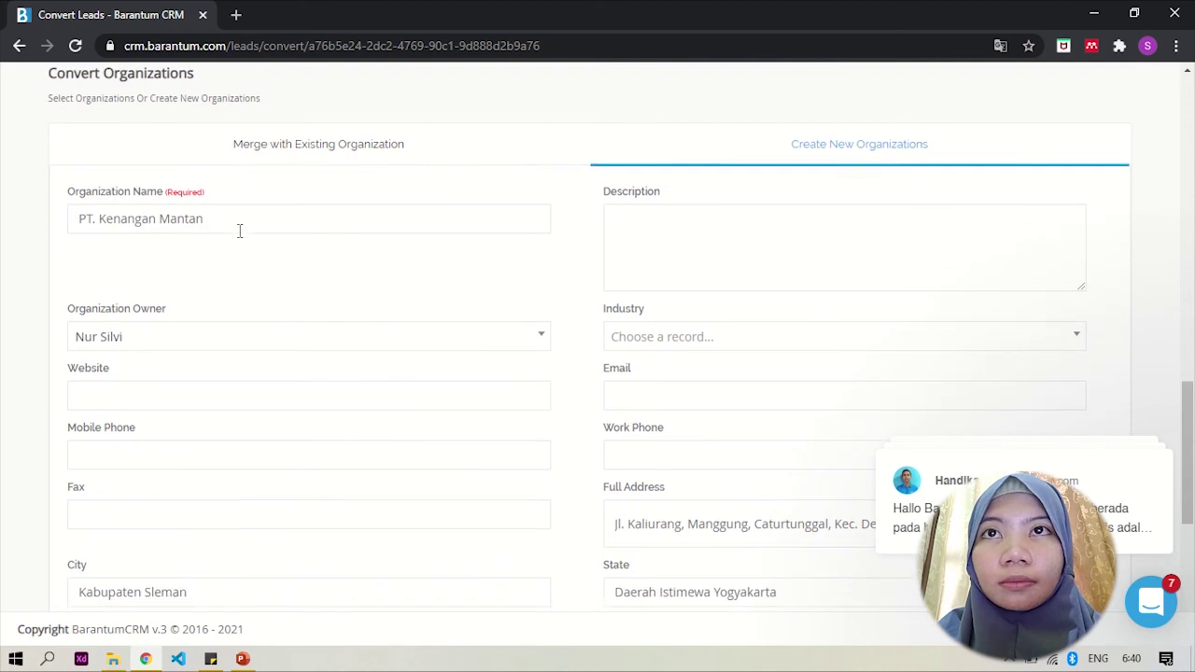
scroll(236, 224, down, 1)
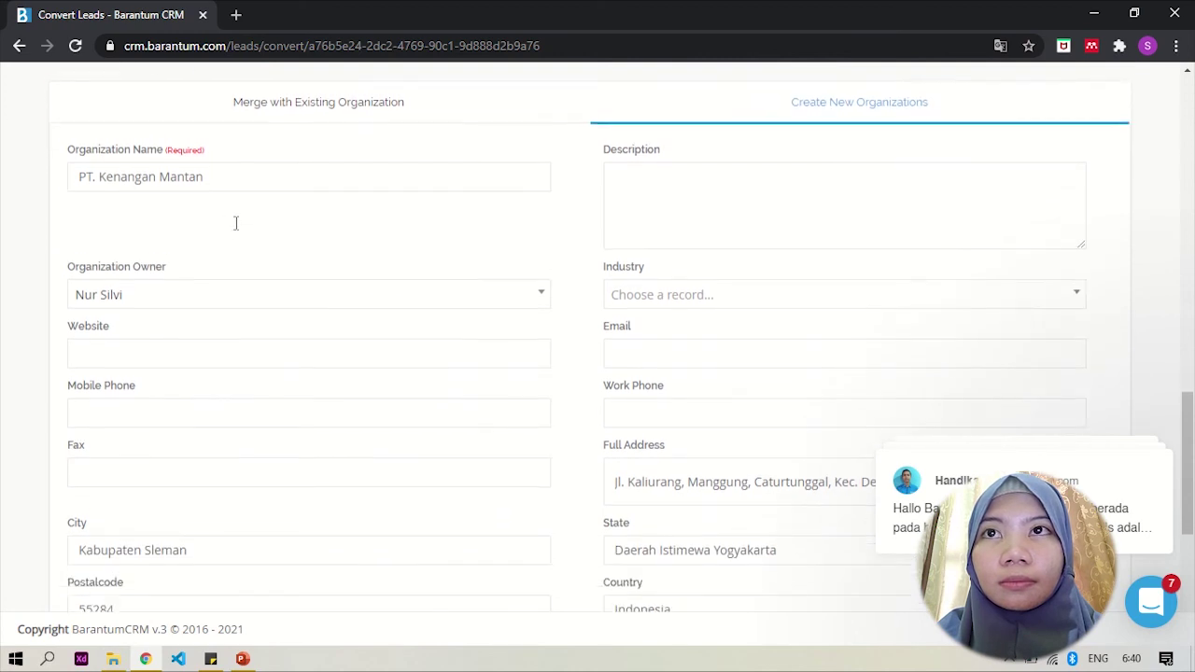
scroll(236, 183, down, 1)
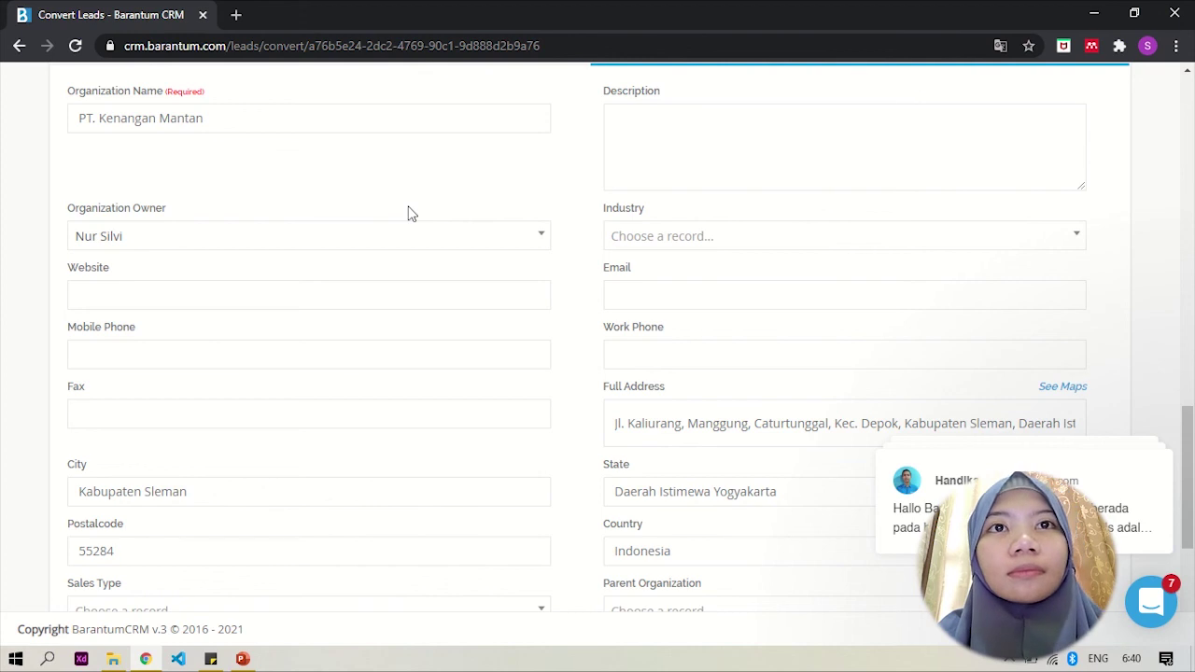
click(636, 358)
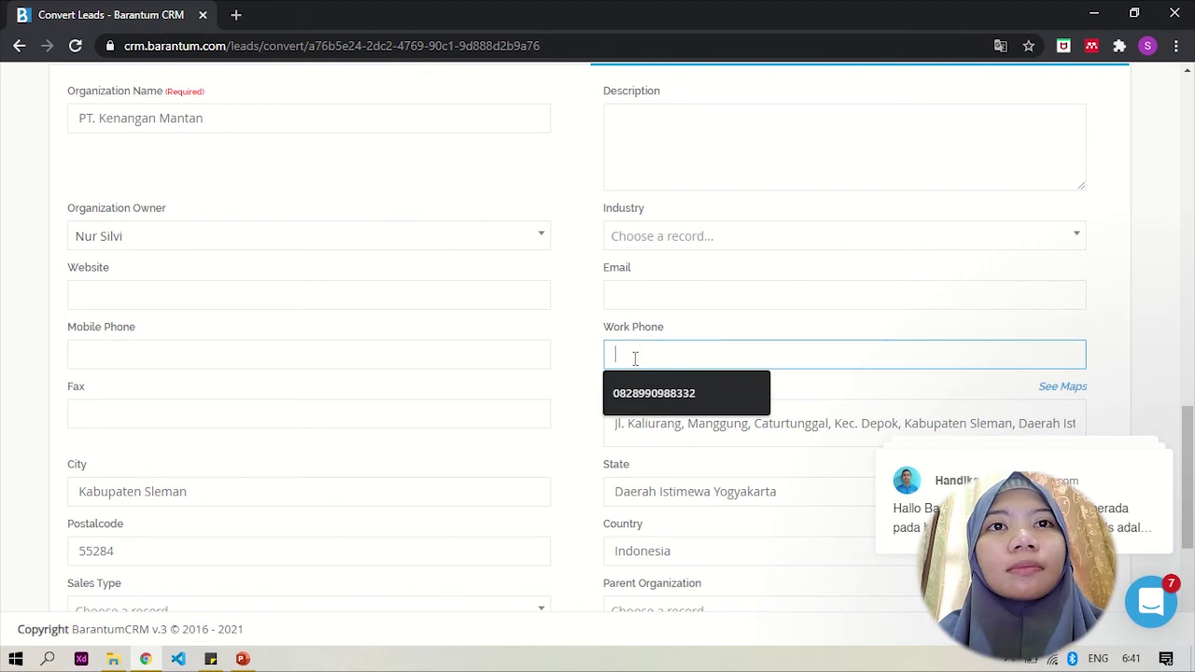
click(678, 406)
key(BackSpace)
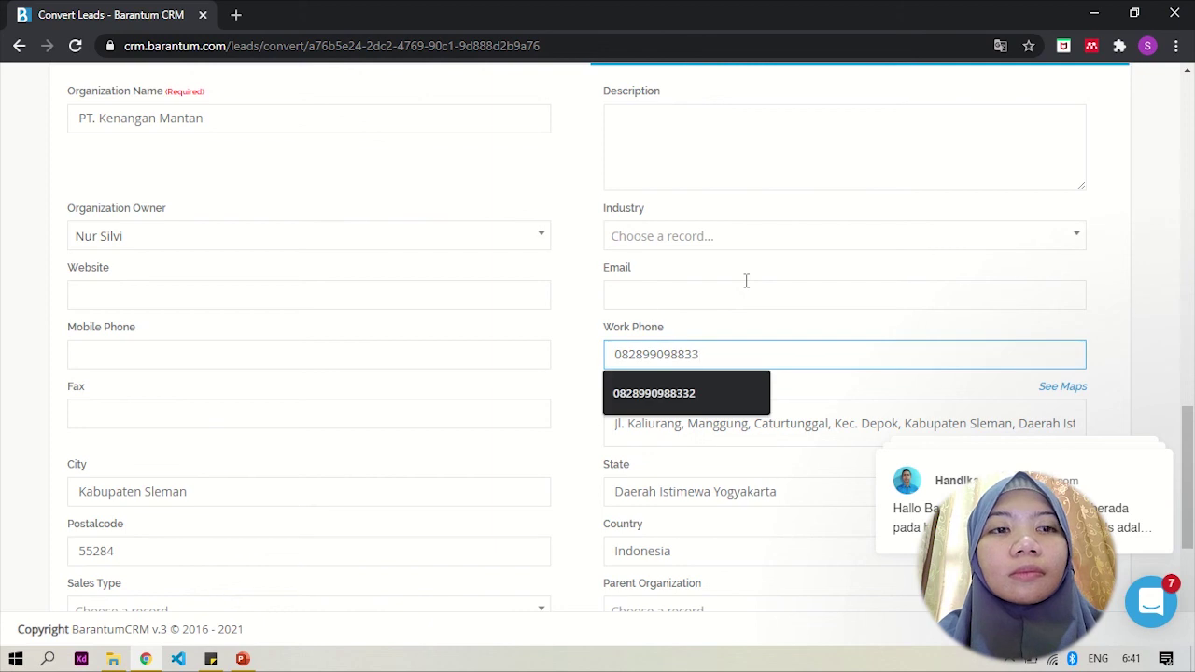
click(775, 334)
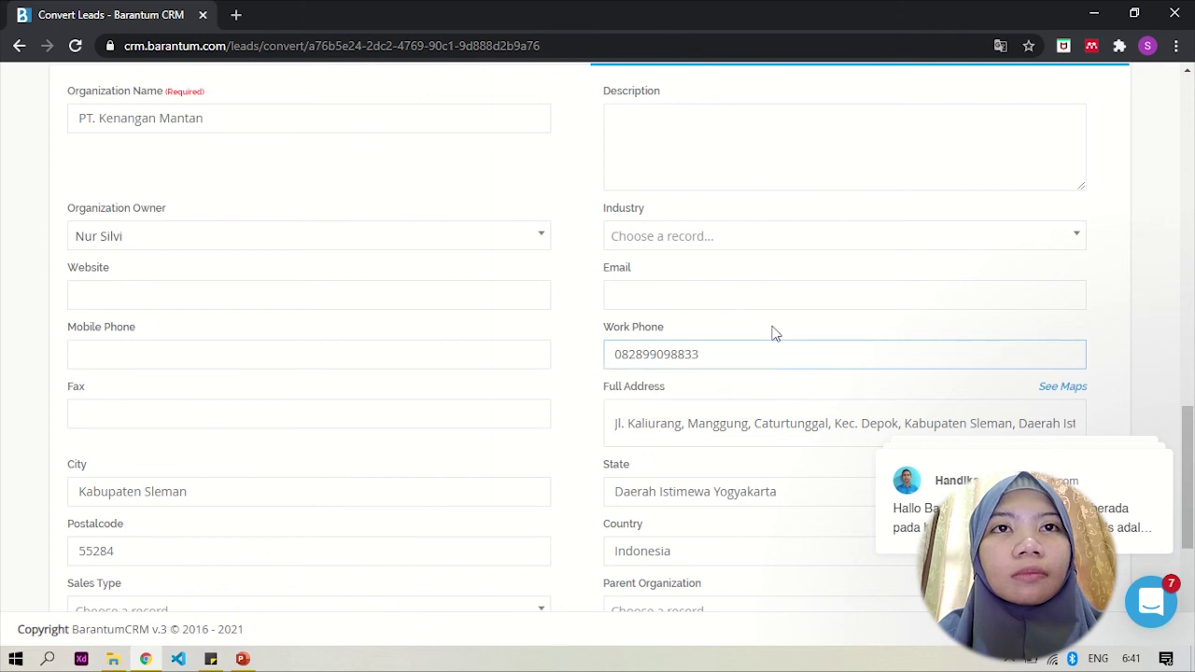
scroll(705, 443, down, 2)
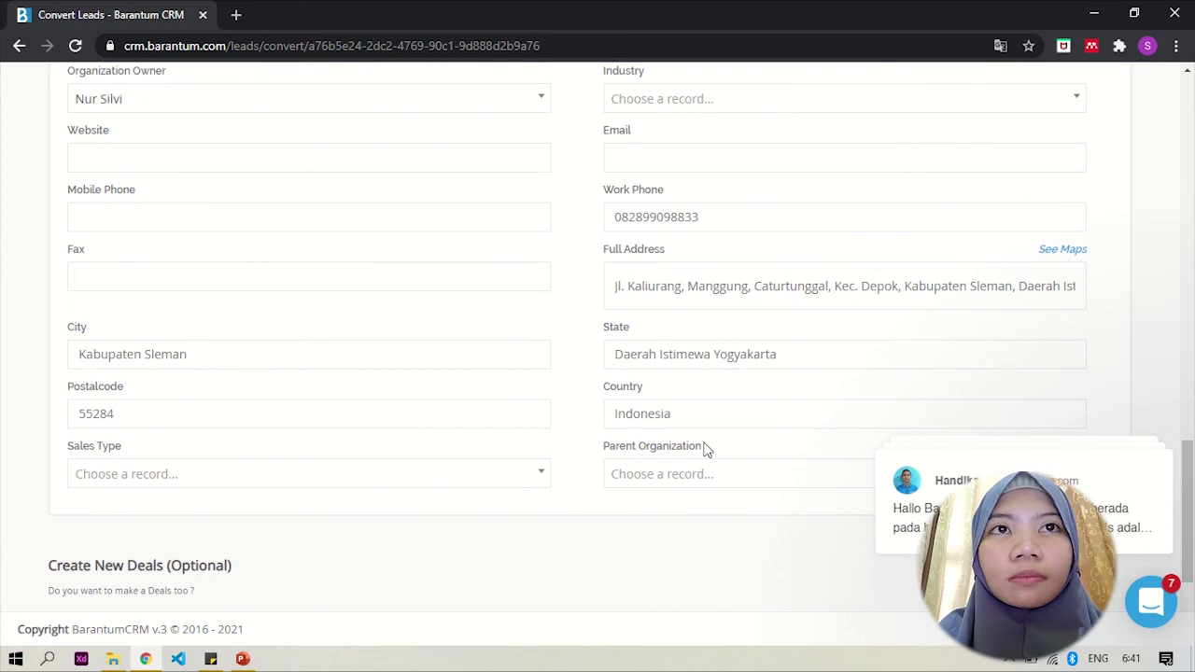
scroll(704, 450, down, 2)
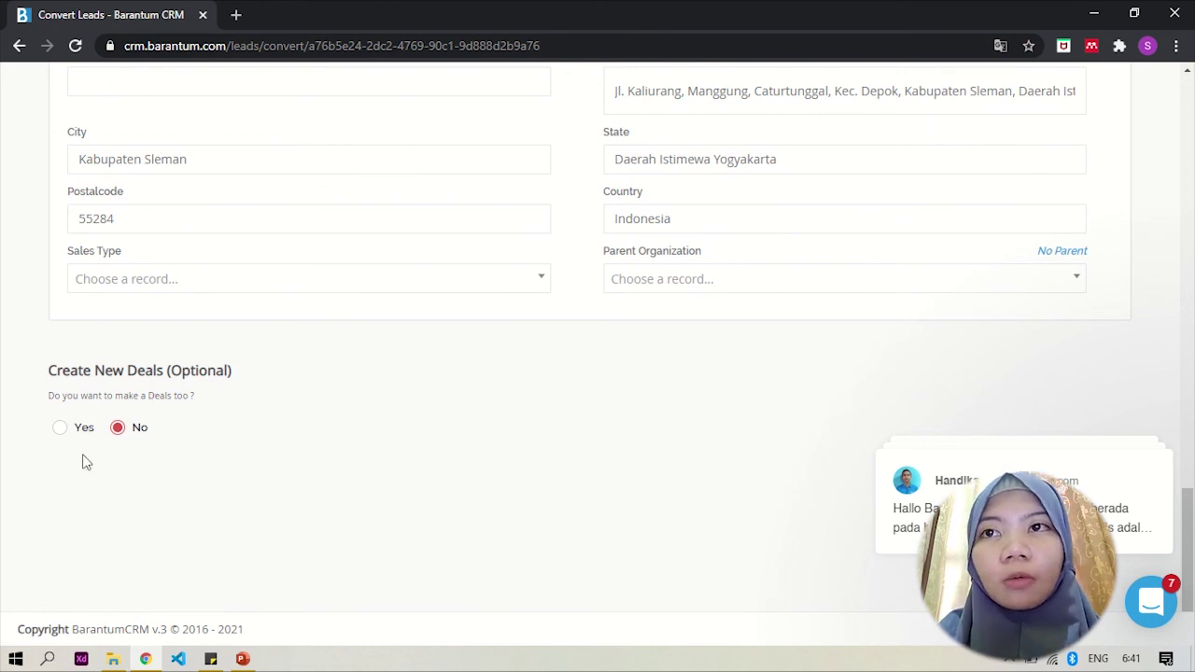
Step: Enable creating a new deal named 'Produk Y' at the Lead In sales stage
click(58, 428)
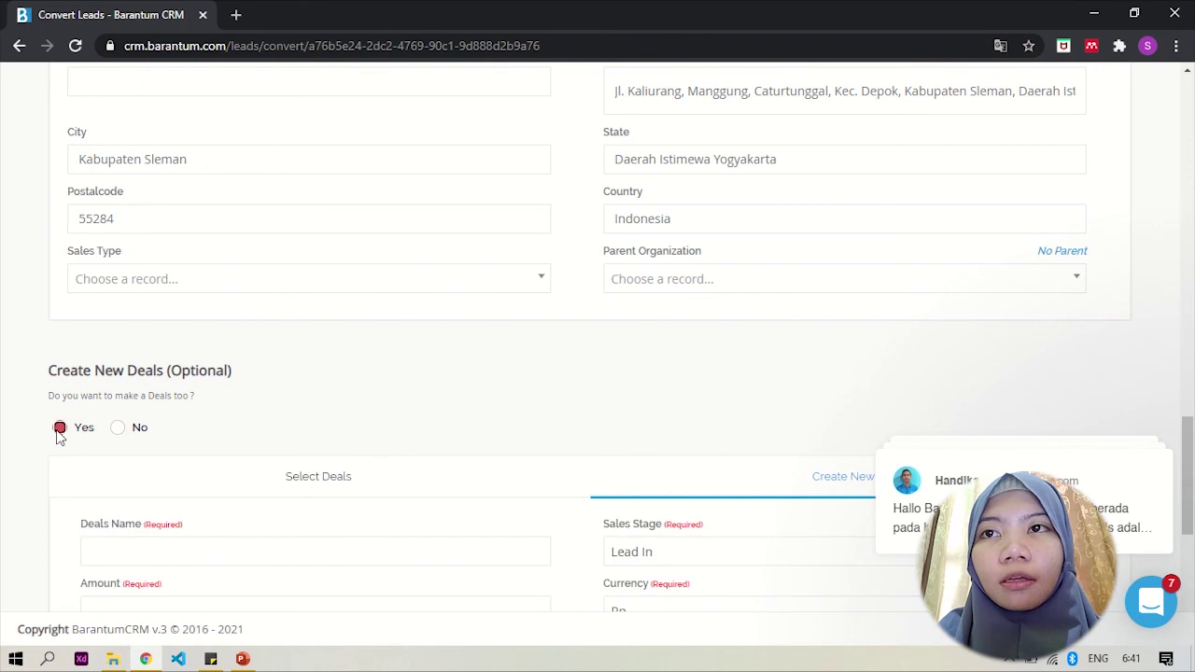
scroll(304, 414, down, 3)
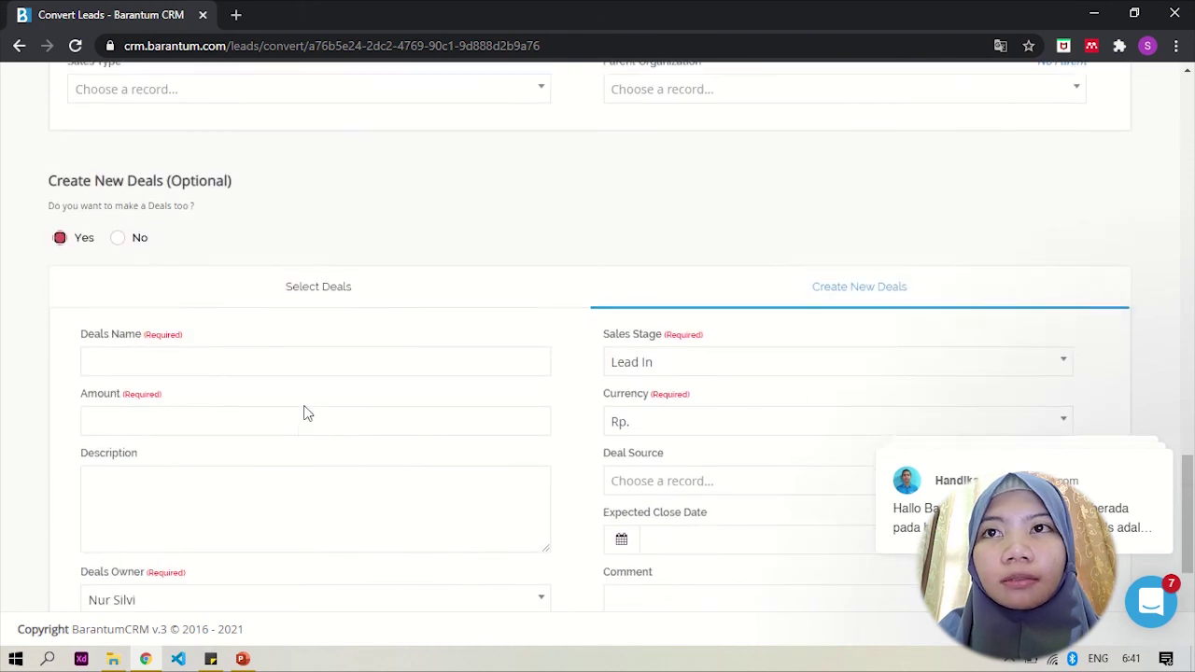
click(243, 311)
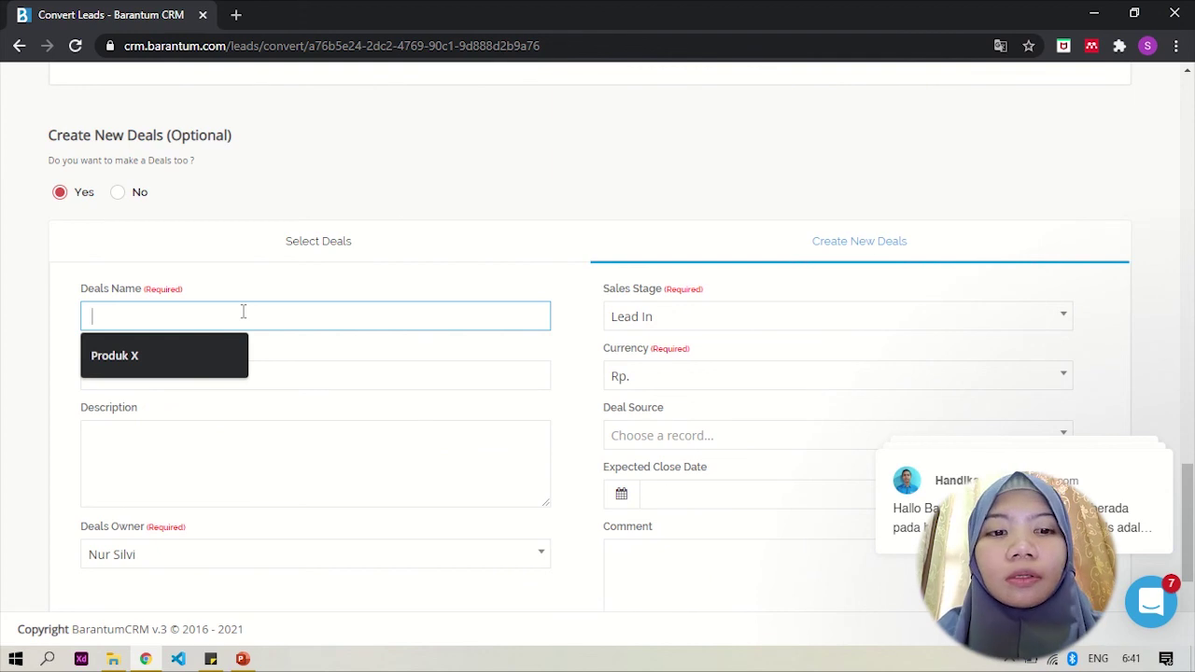
text(Pr)
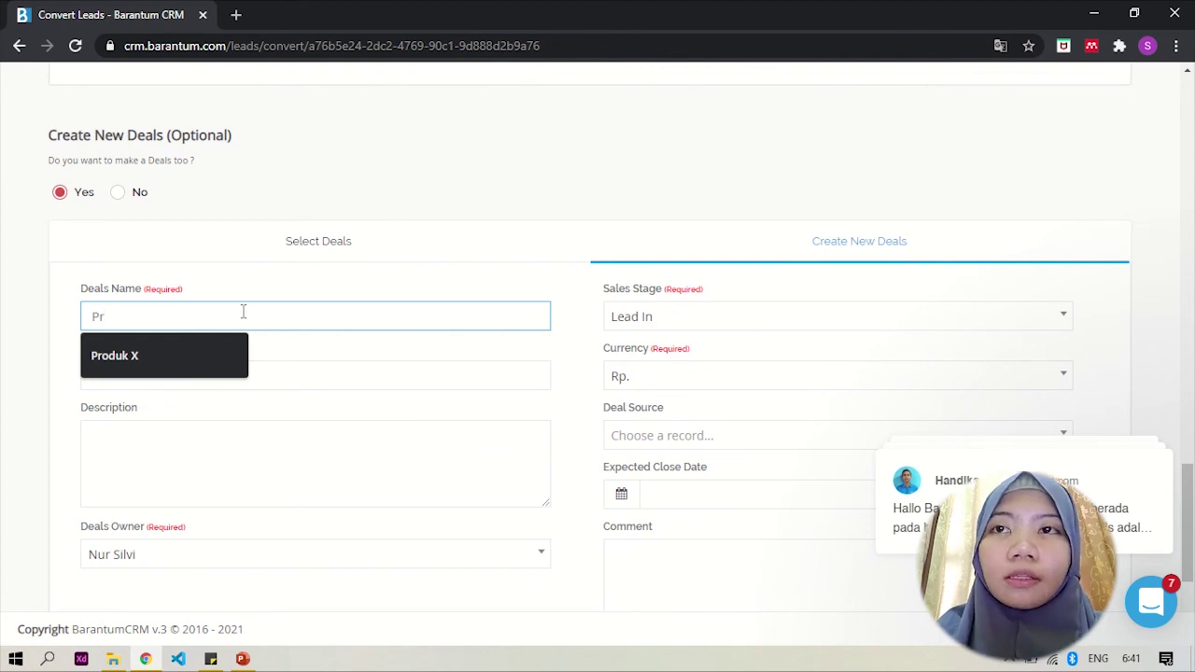
text(odu)
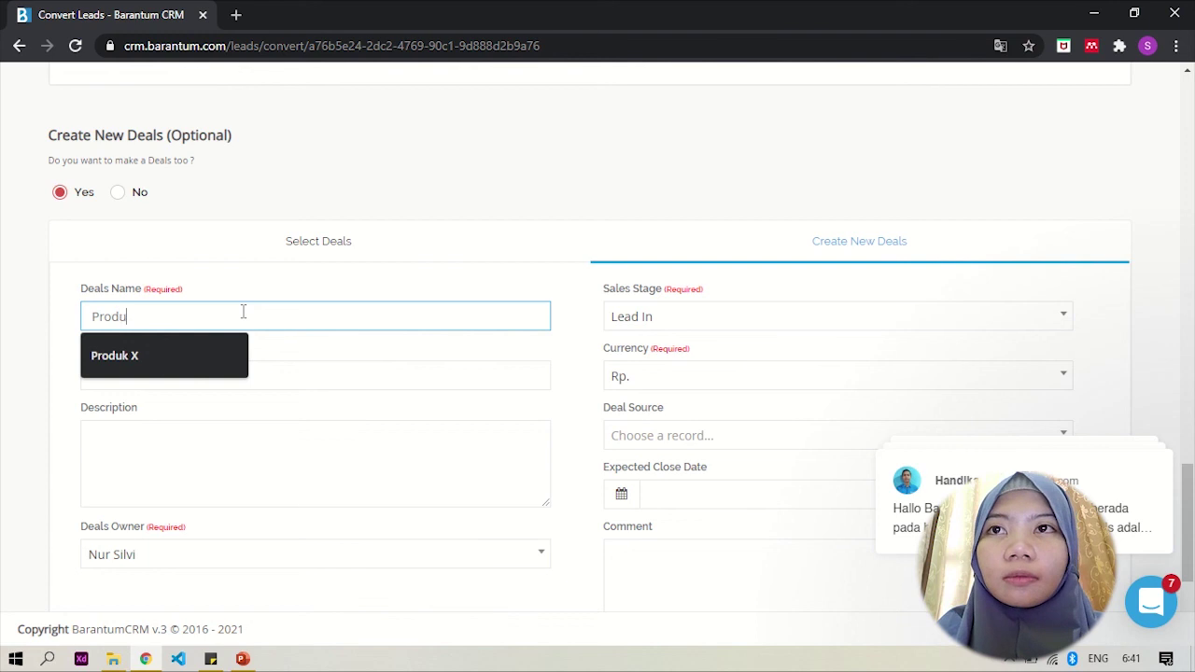
text(k Y)
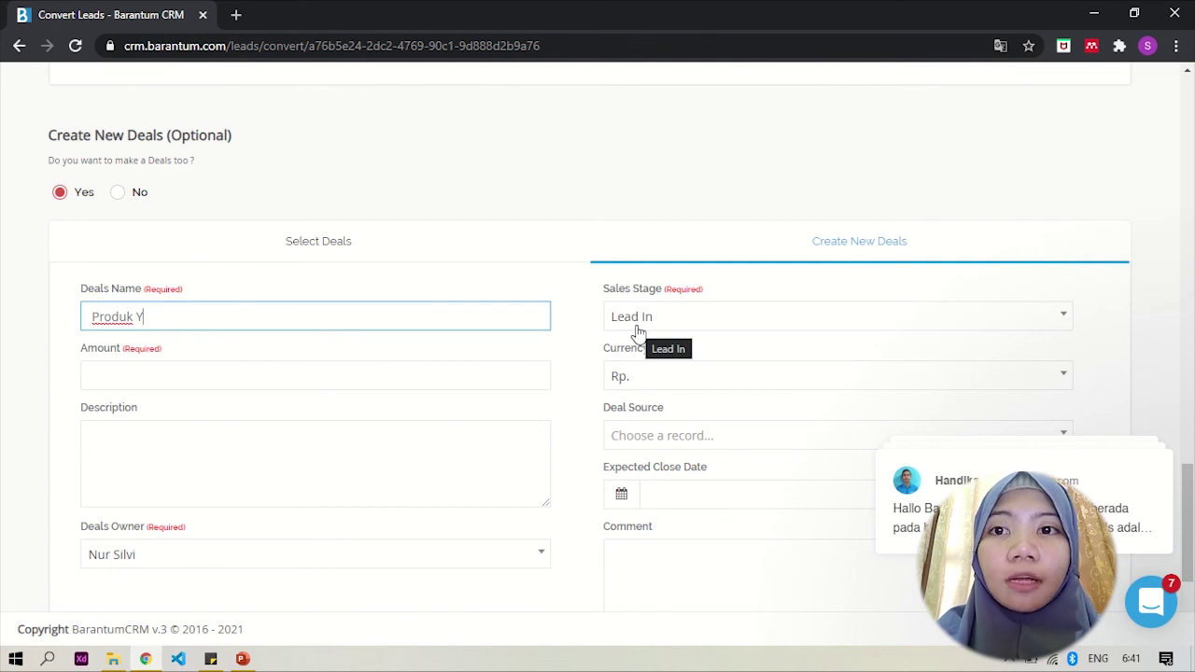
click(636, 329)
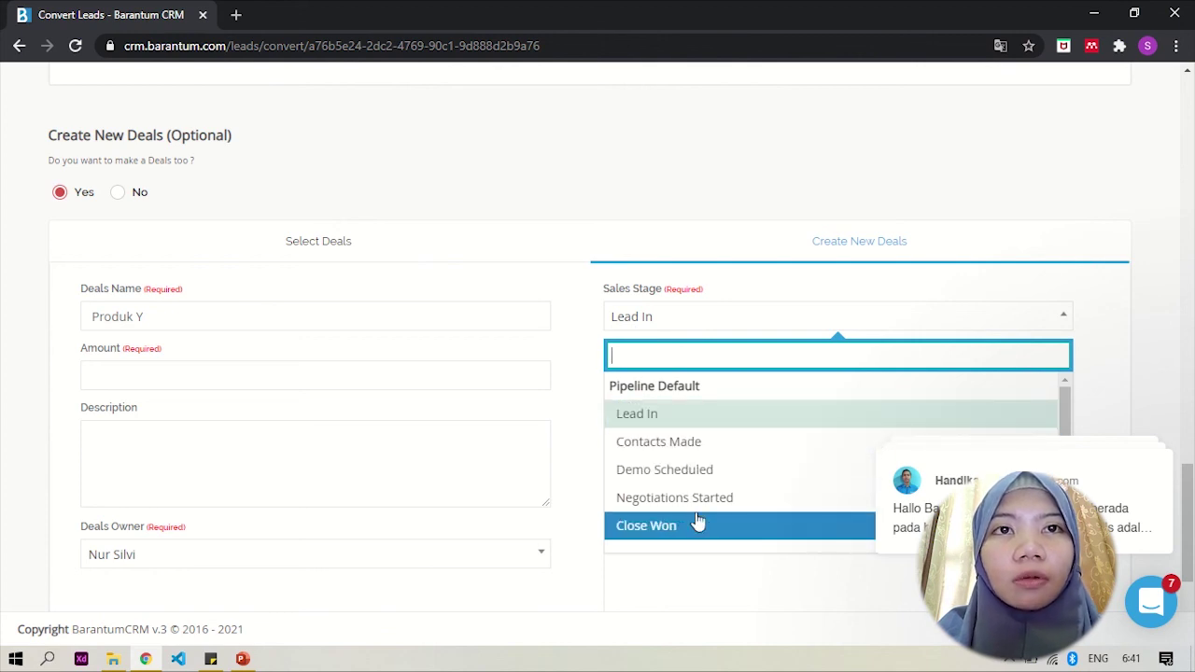
click(638, 417)
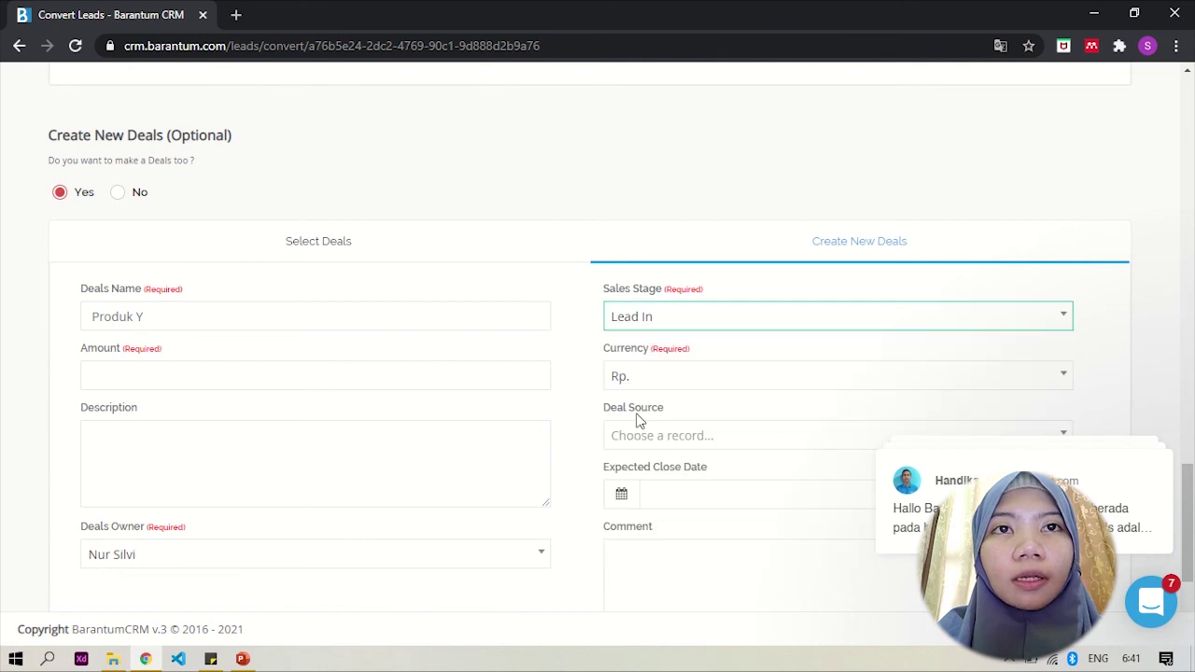
Step: Give the deal an amount of 1,000,000 and the description 'Produk Y ersi 2.0'
click(373, 384)
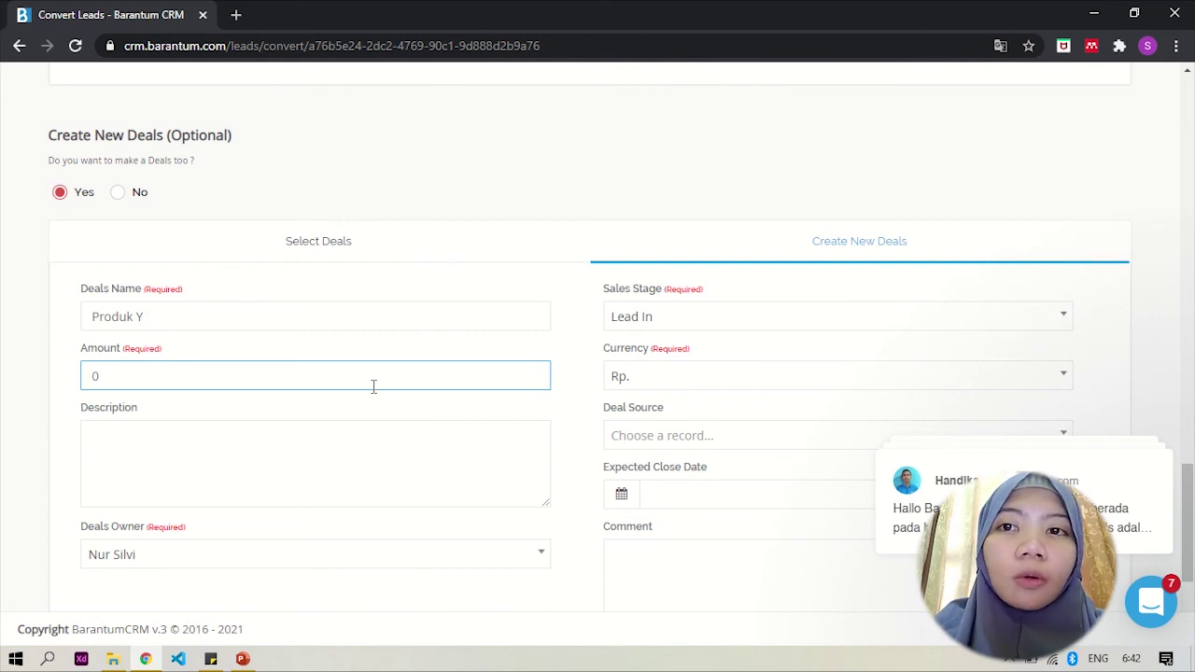
text(1,0)
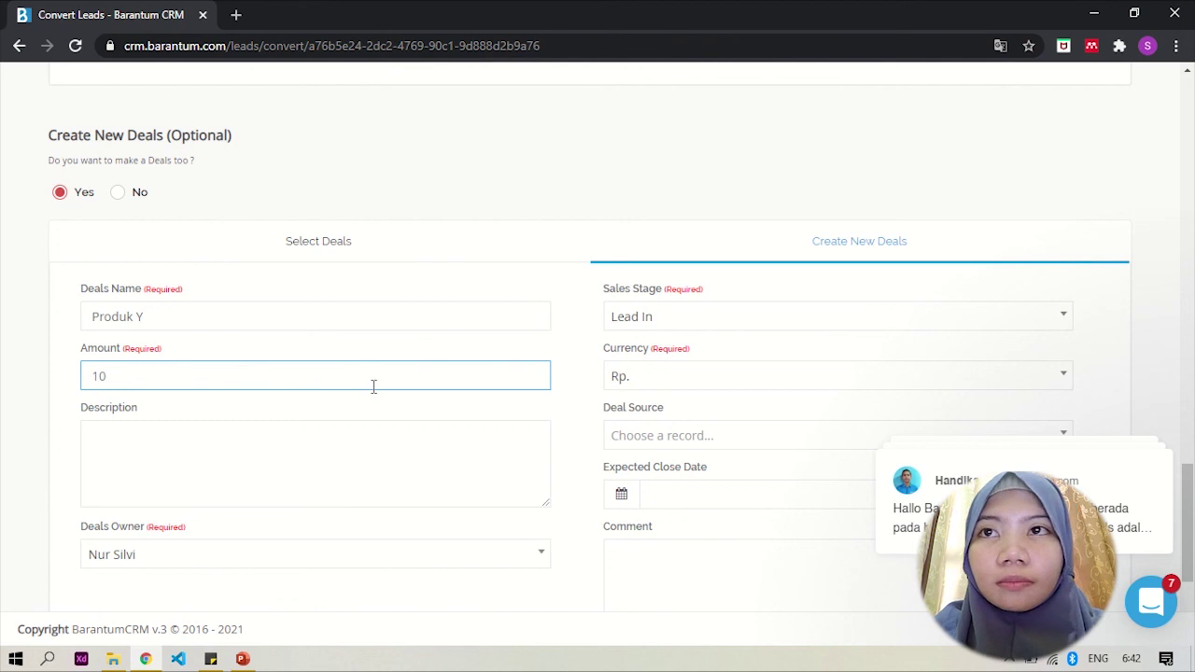
text(00,000)
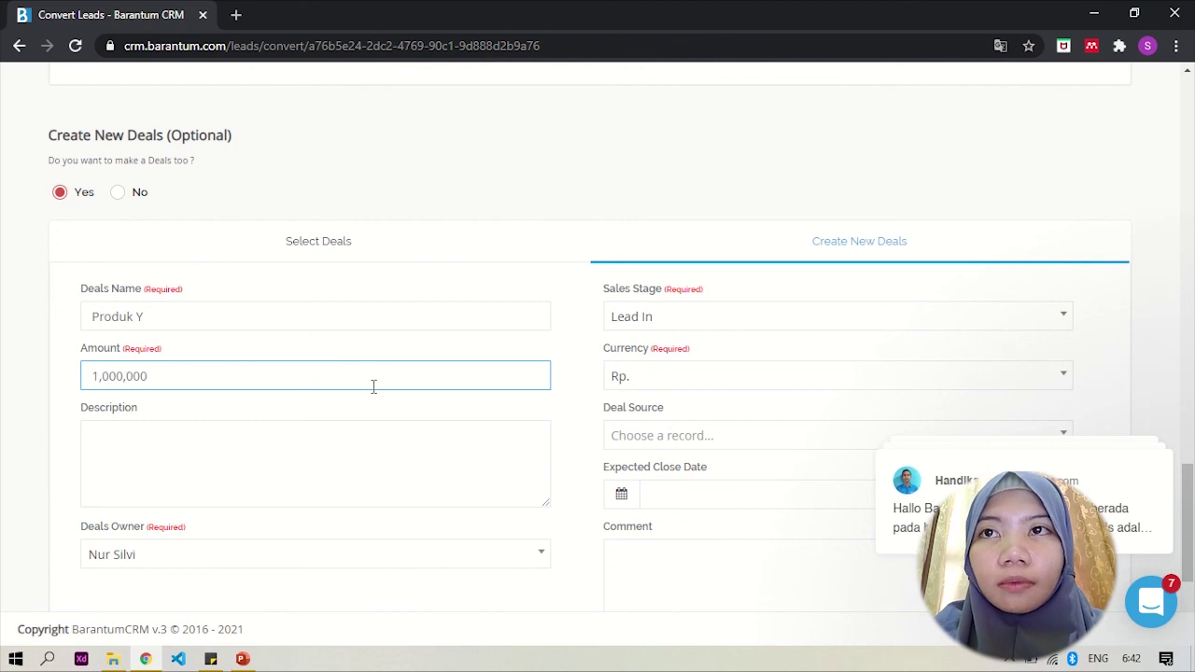
click(356, 469)
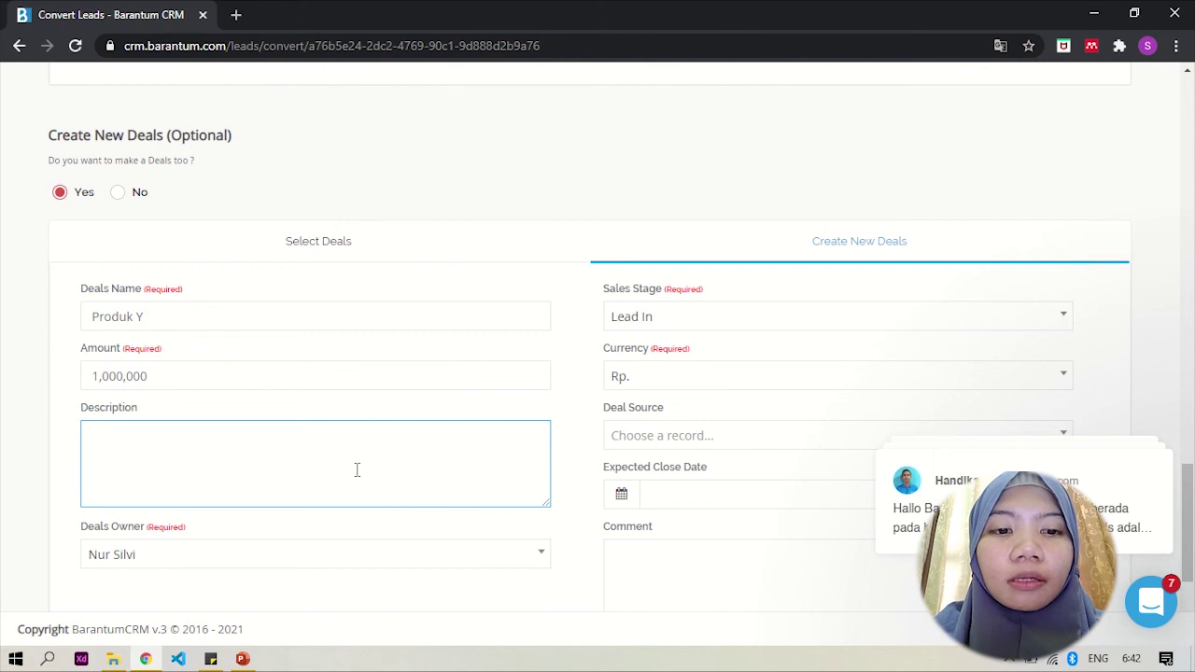
text(Produ)
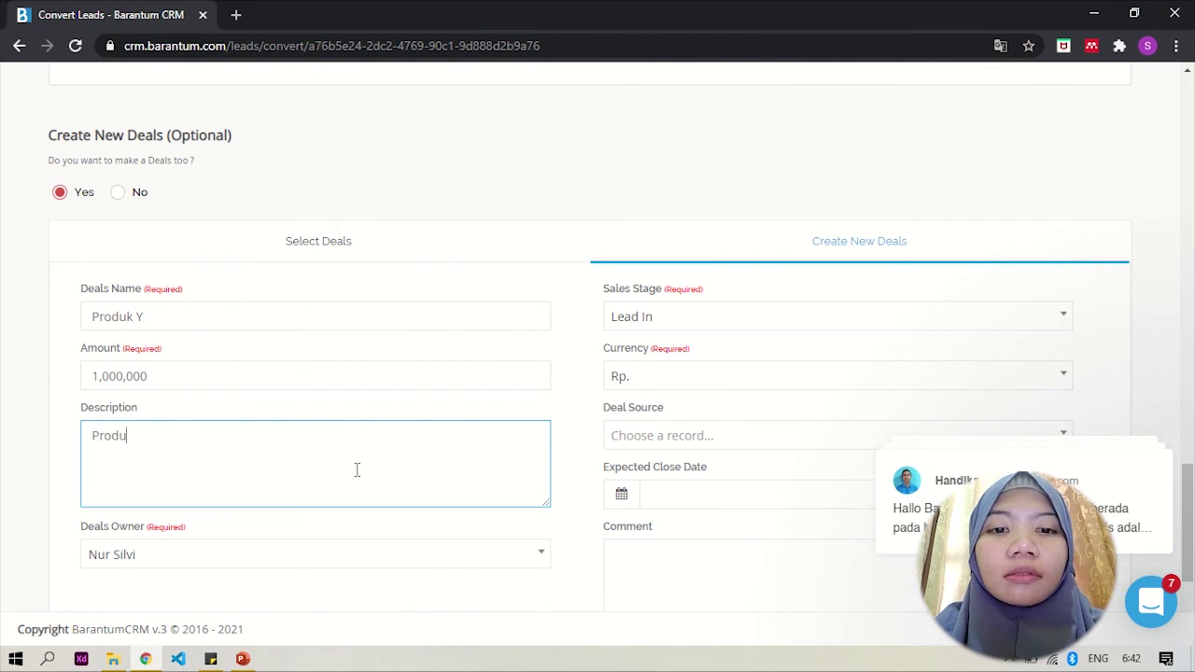
text(k Y )
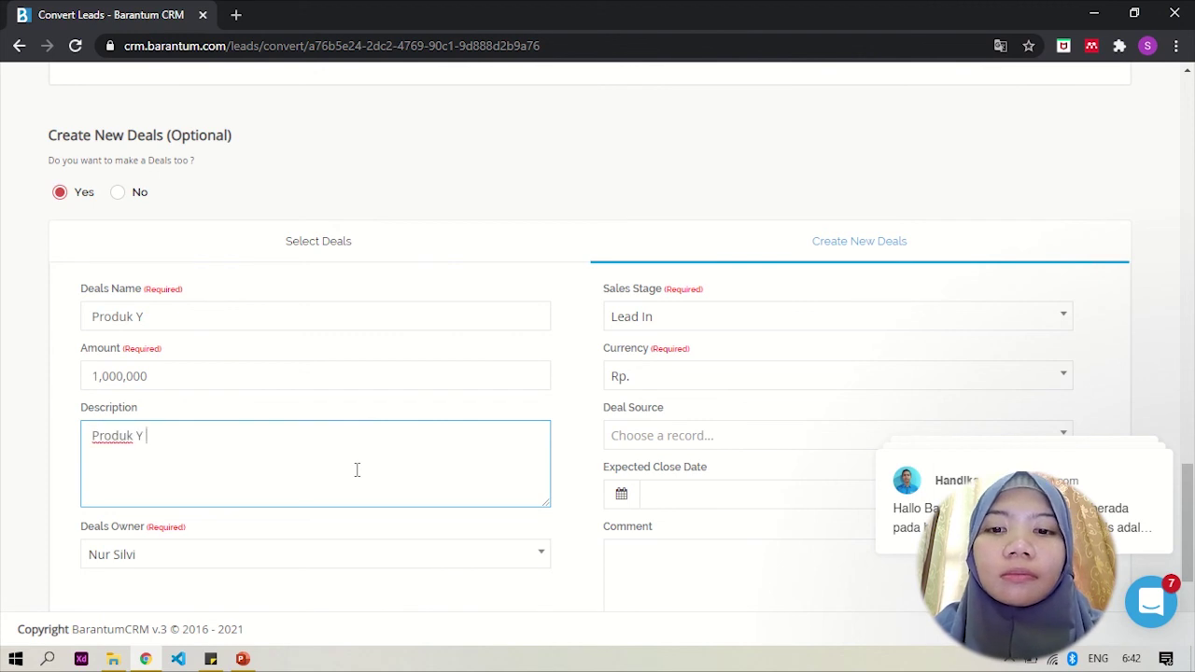
text(ersi 2.0)
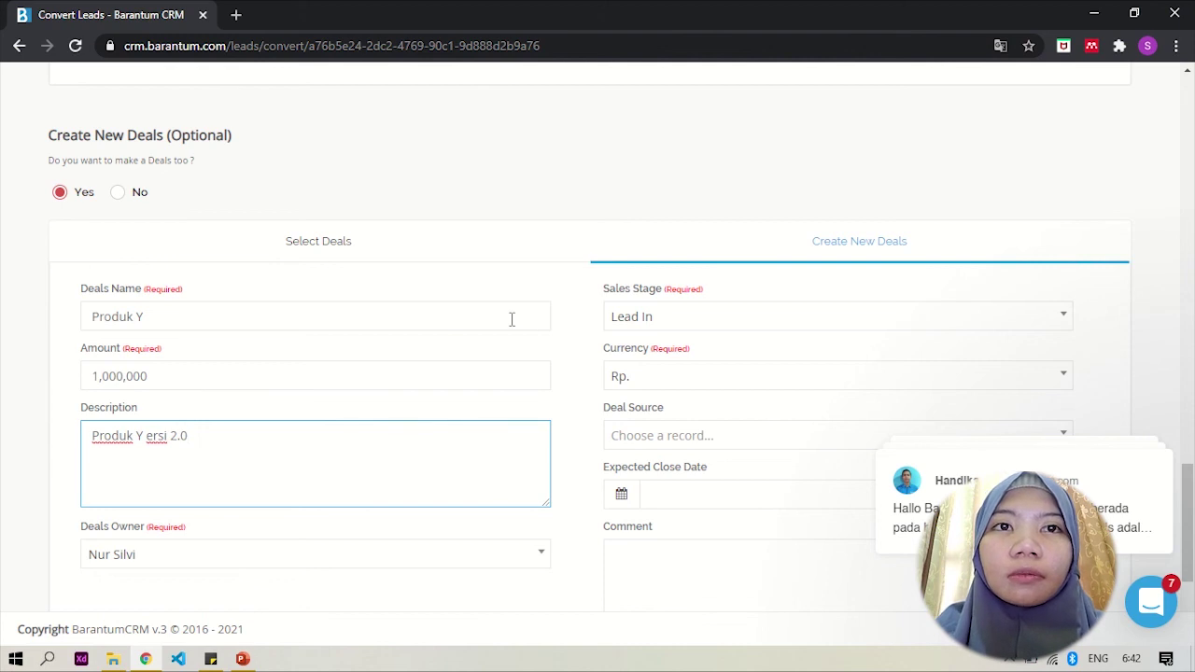
scroll(511, 319, down, 2)
scroll(511, 320, up, 20)
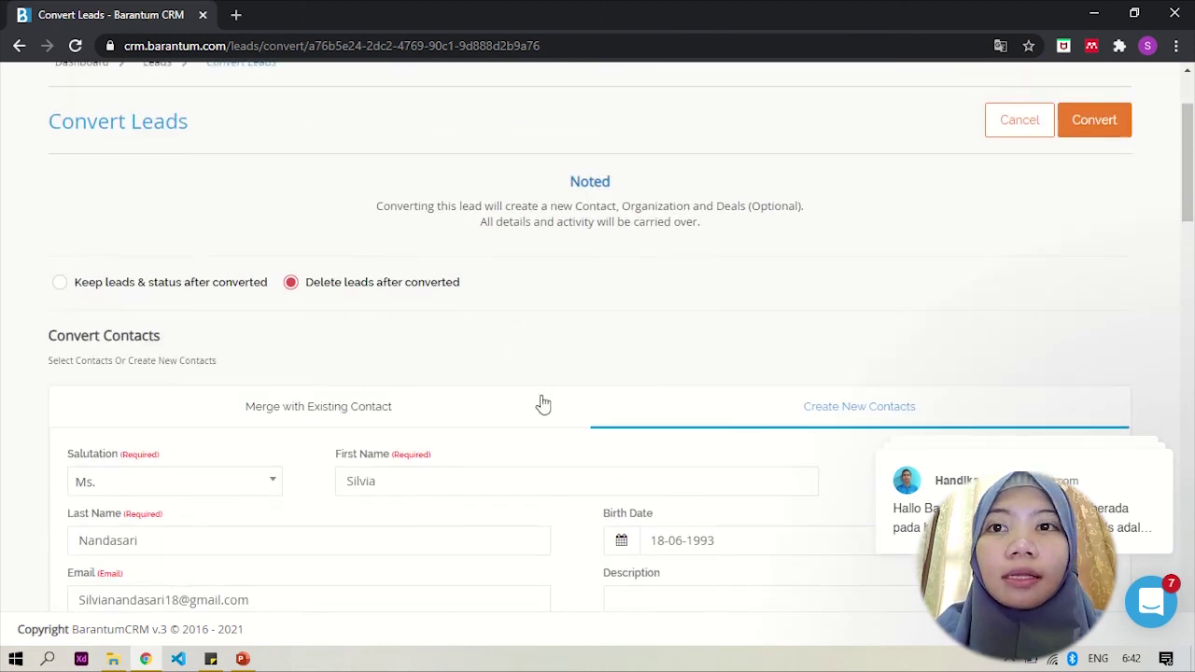
Step: Convert the lead and check that the Leads list now shows Total Data 0
scroll(552, 402, up, 2)
scroll(552, 401, up, 1)
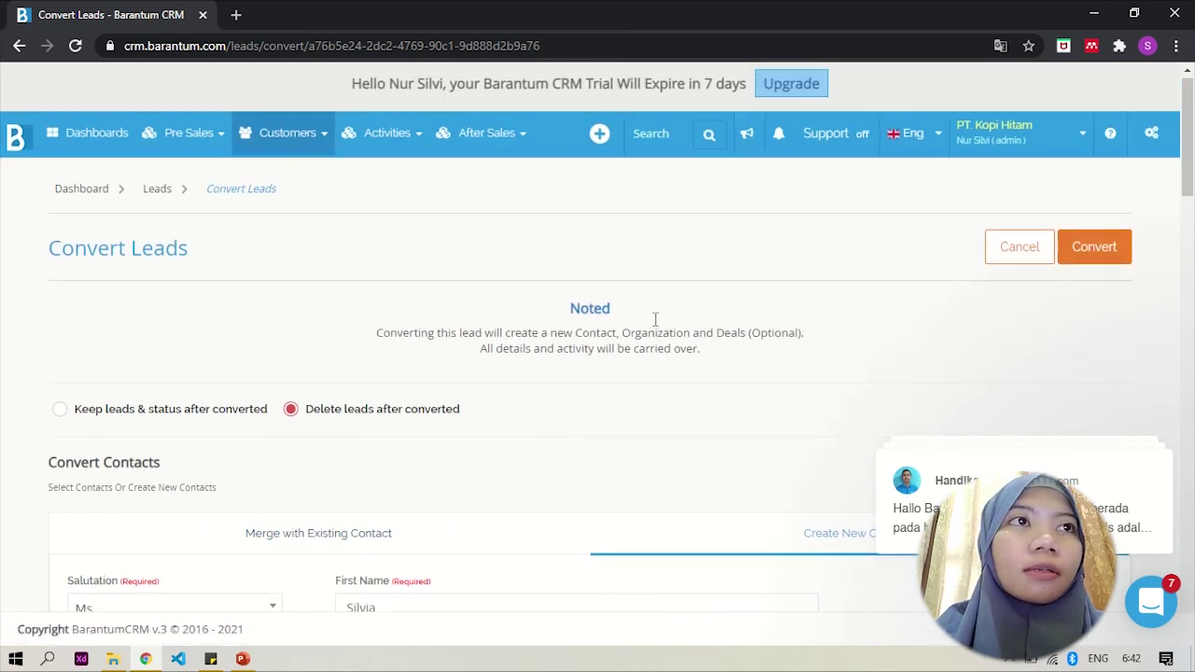
click(1081, 246)
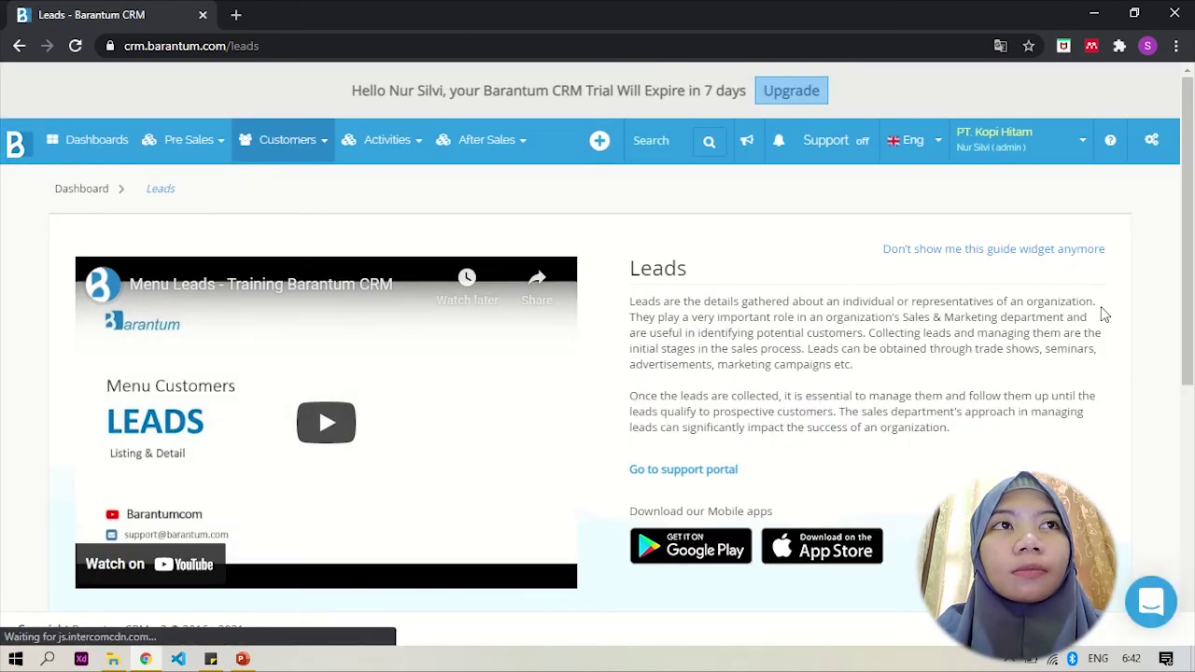
scroll(1105, 315, down, 2)
scroll(1104, 315, down, 3)
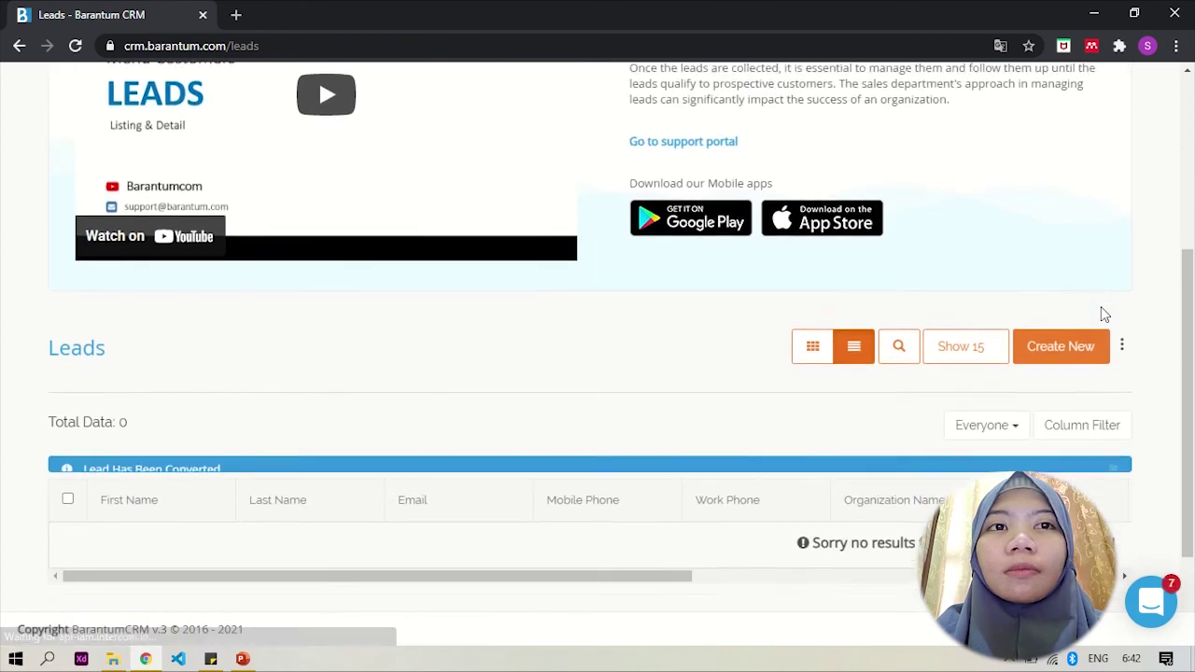
scroll(1101, 310, down, 2)
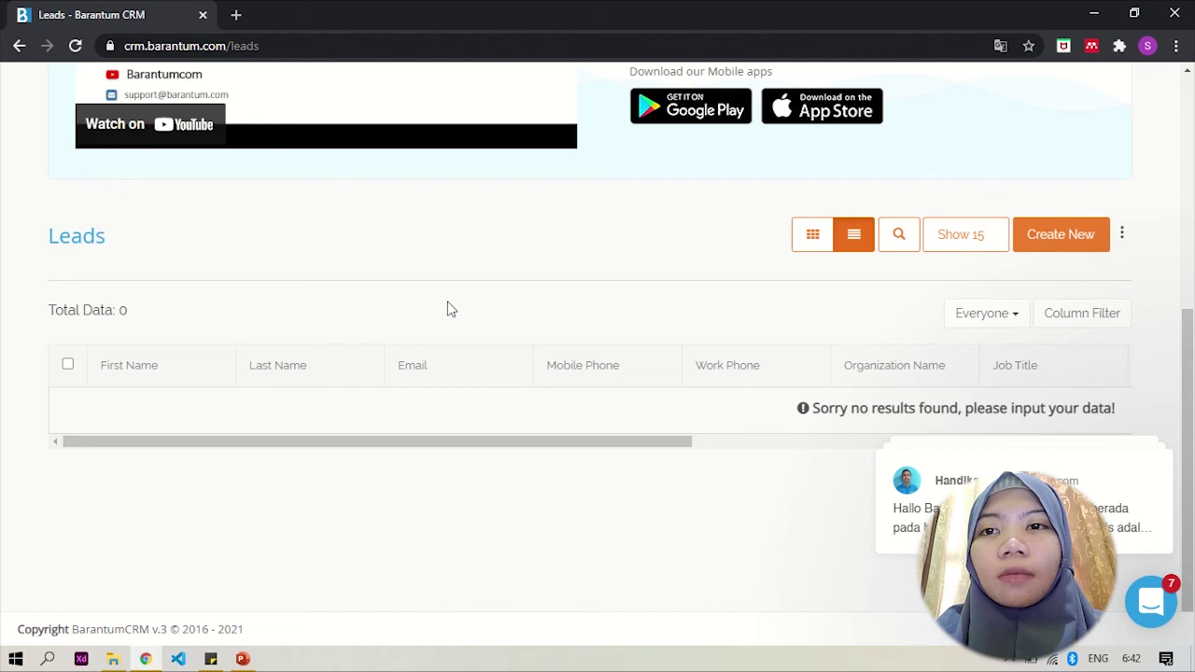
scroll(447, 309, up, 5)
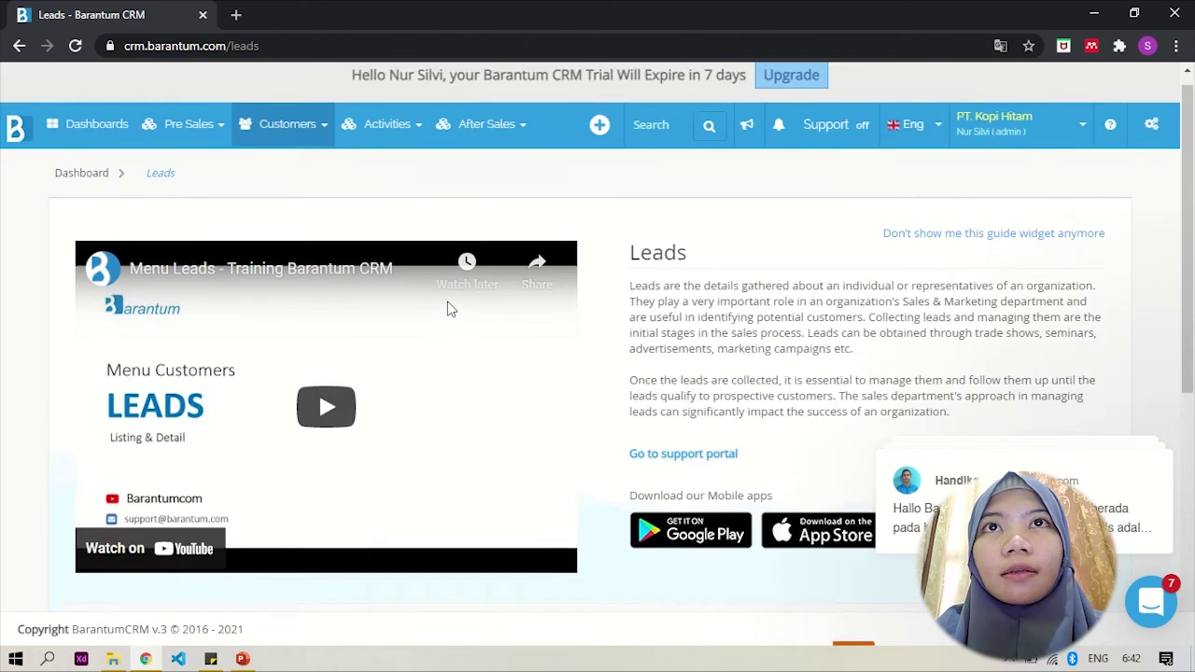
Step: Go to Customers > Contacts and review the 4 contacts, including the one at PT. Kenangan Mantan
click(309, 147)
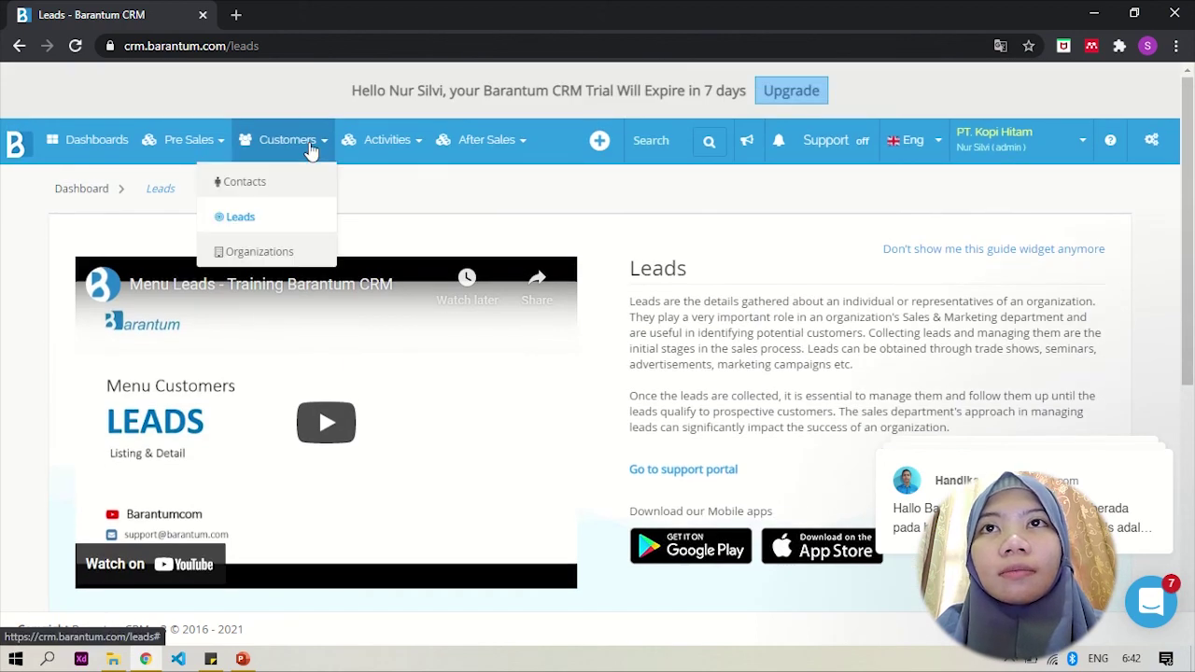
click(309, 185)
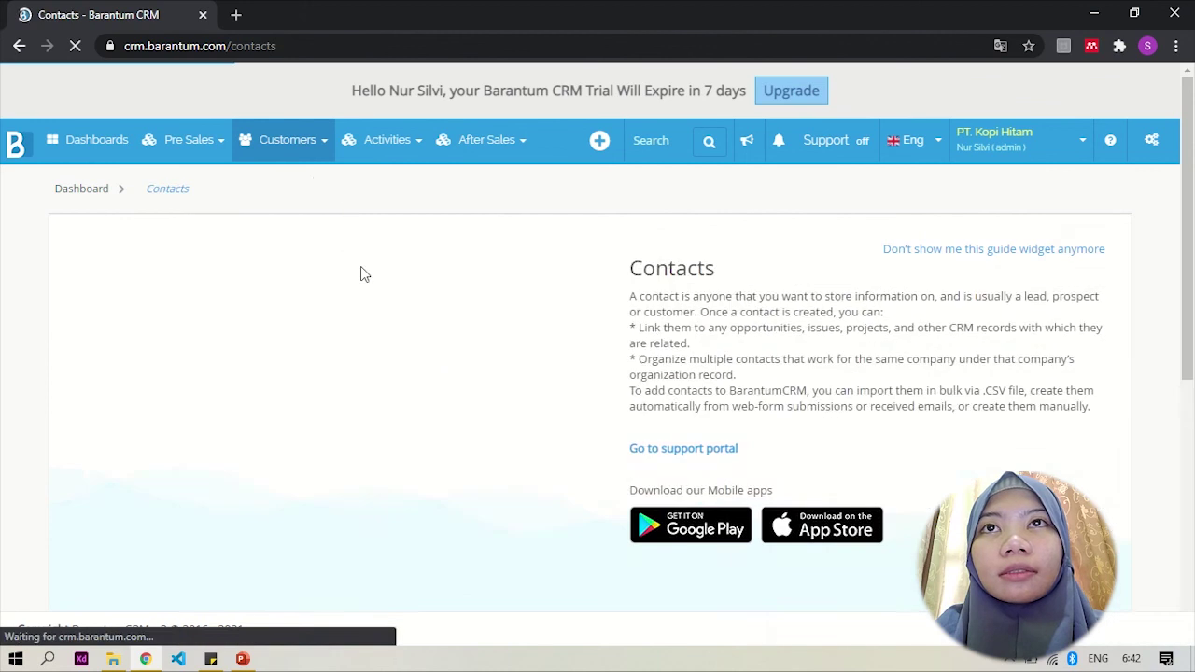
scroll(360, 270, down, 5)
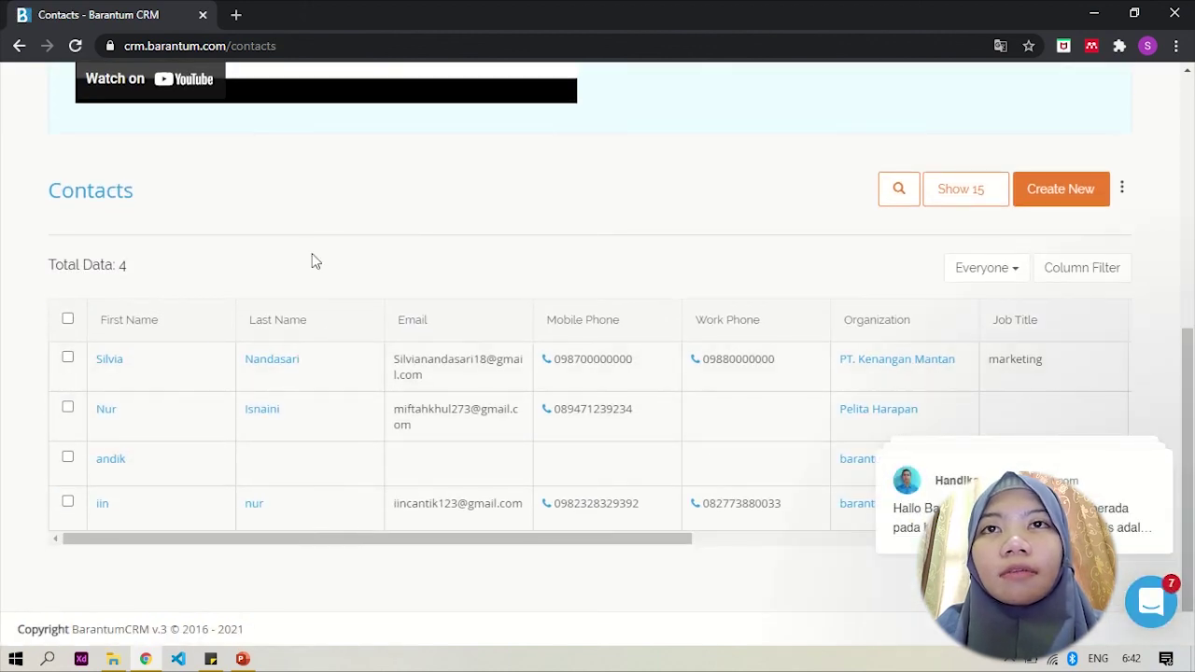
scroll(314, 260, up, 2)
scroll(314, 260, up, 3)
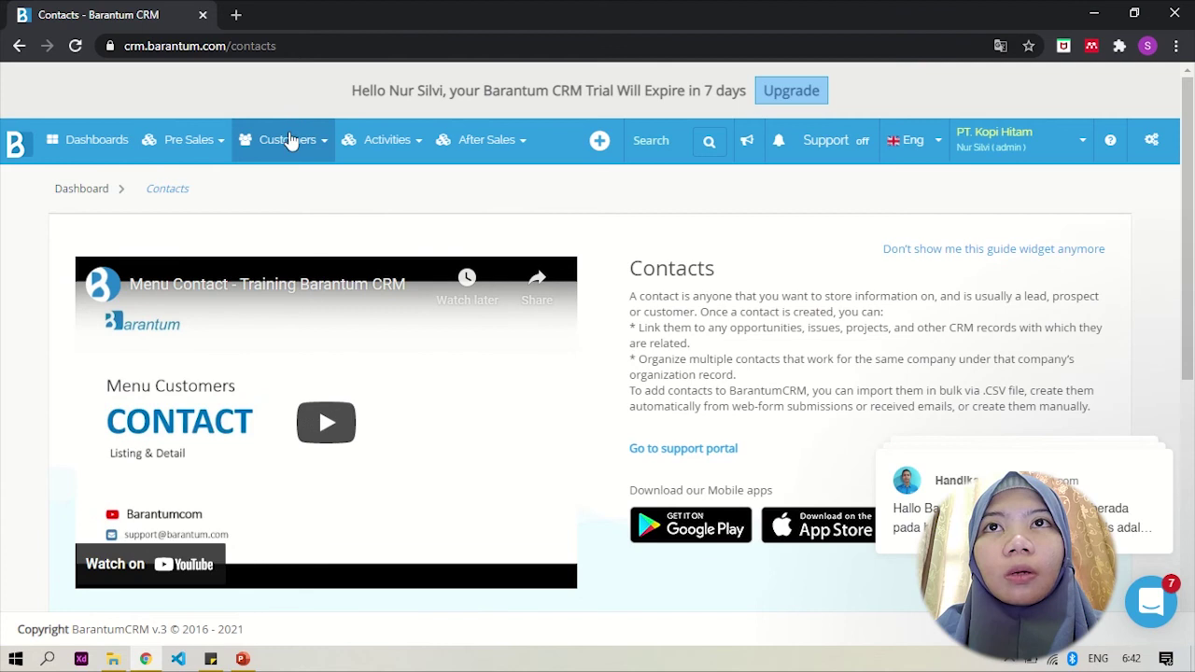
click(299, 140)
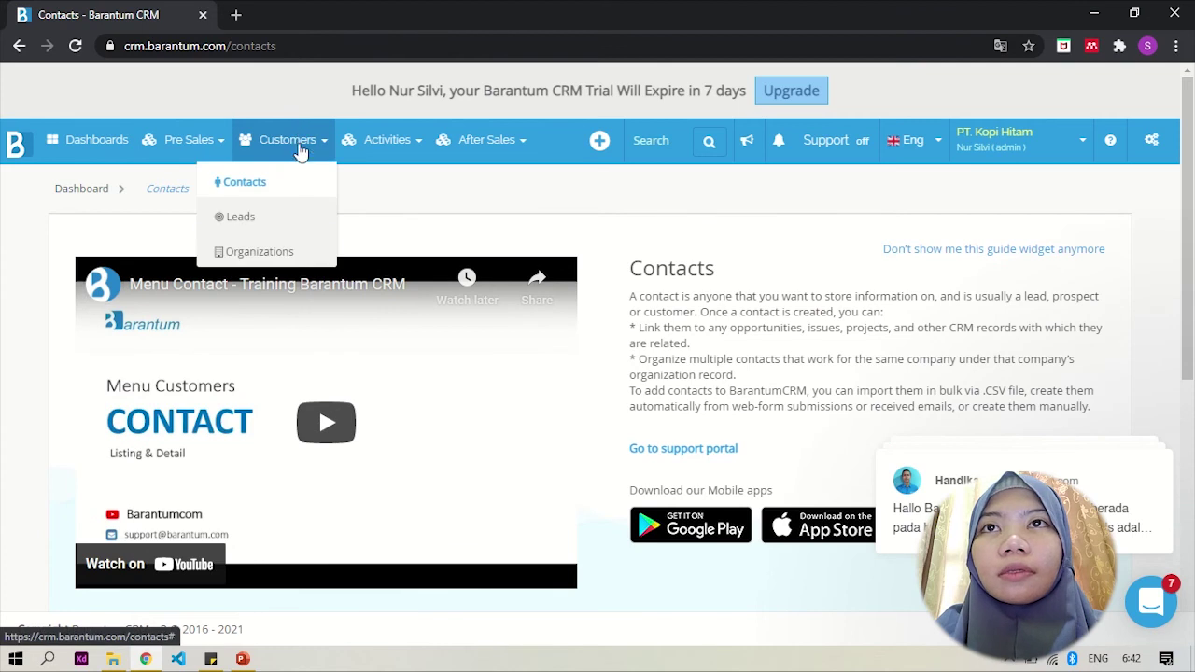
Step: Open the Organizations list and review its table
click(294, 262)
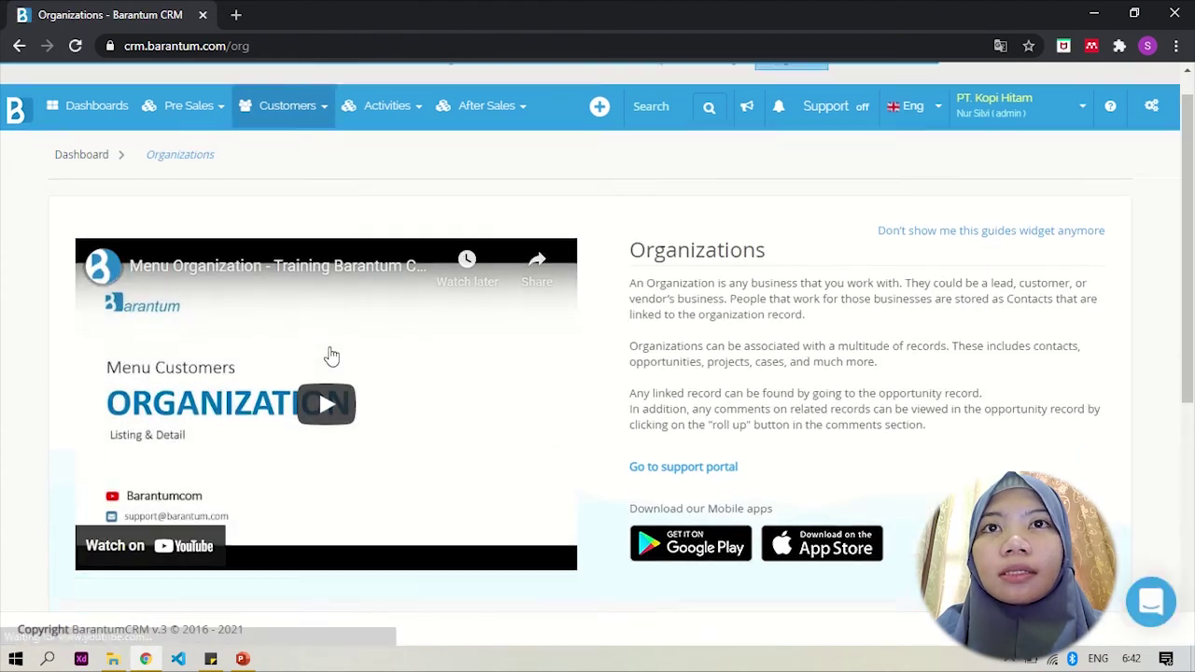
scroll(327, 355, down, 5)
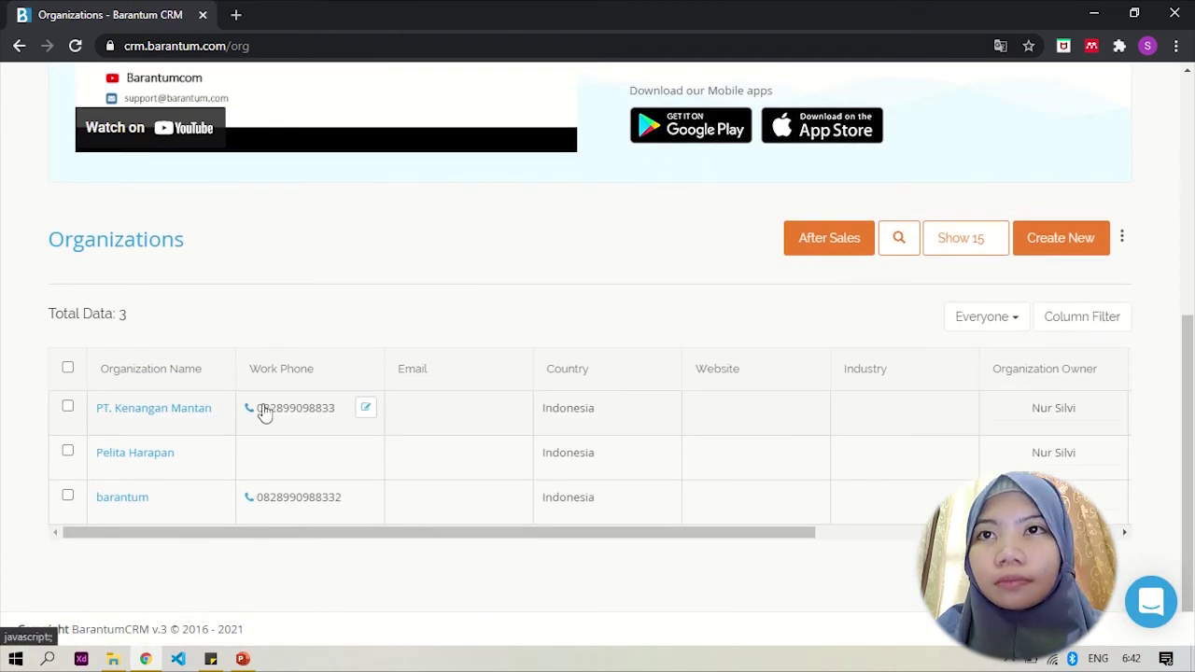
scroll(328, 177, up, 5)
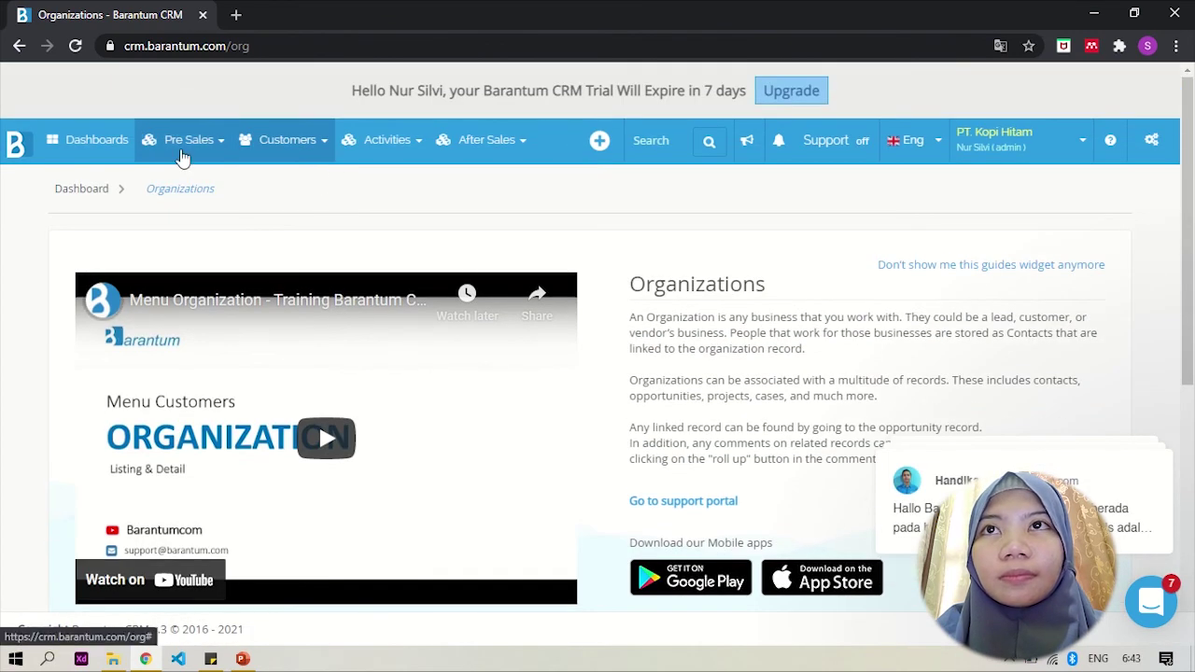
Step: Go to Pre Sales > Deals and confirm Produk Y for PT. Kenangan Mantan at Lead In
click(187, 155)
click(145, 182)
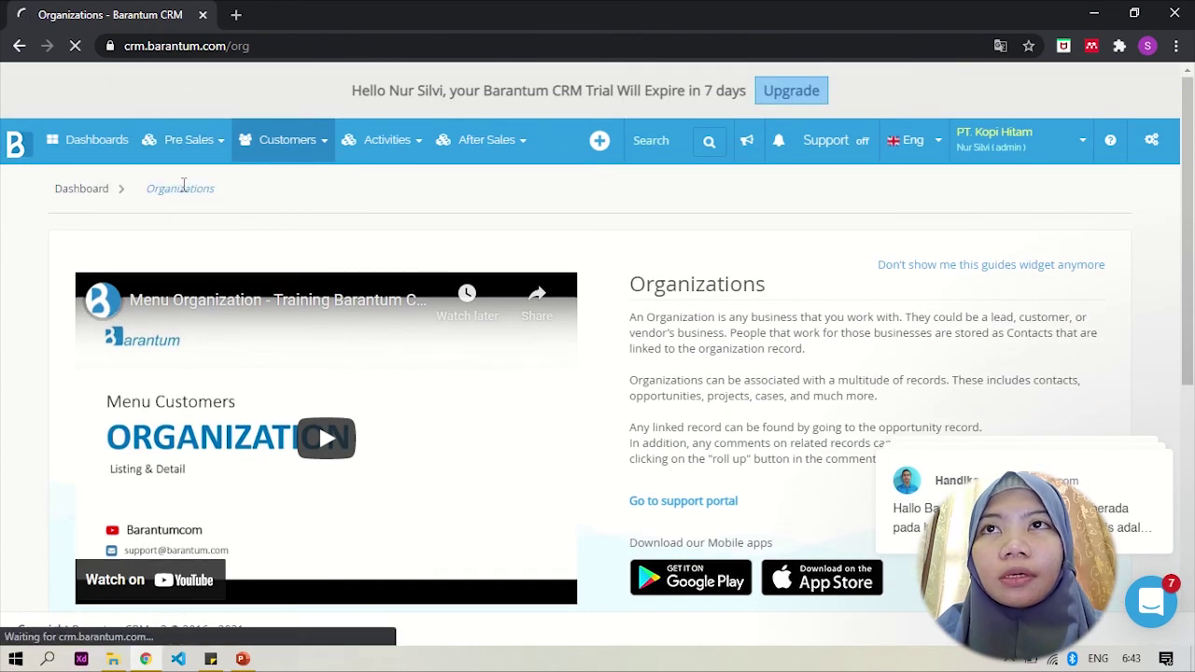
scroll(213, 229, down, 5)
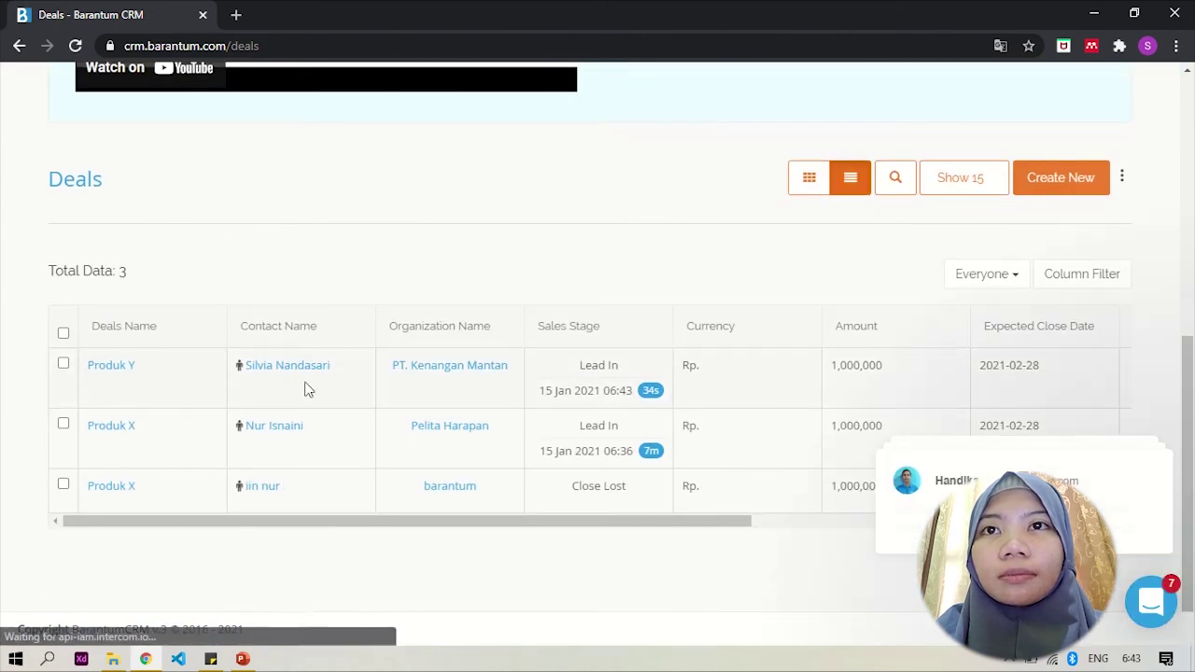
scroll(367, 215, up, 2)
scroll(368, 216, up, 4)
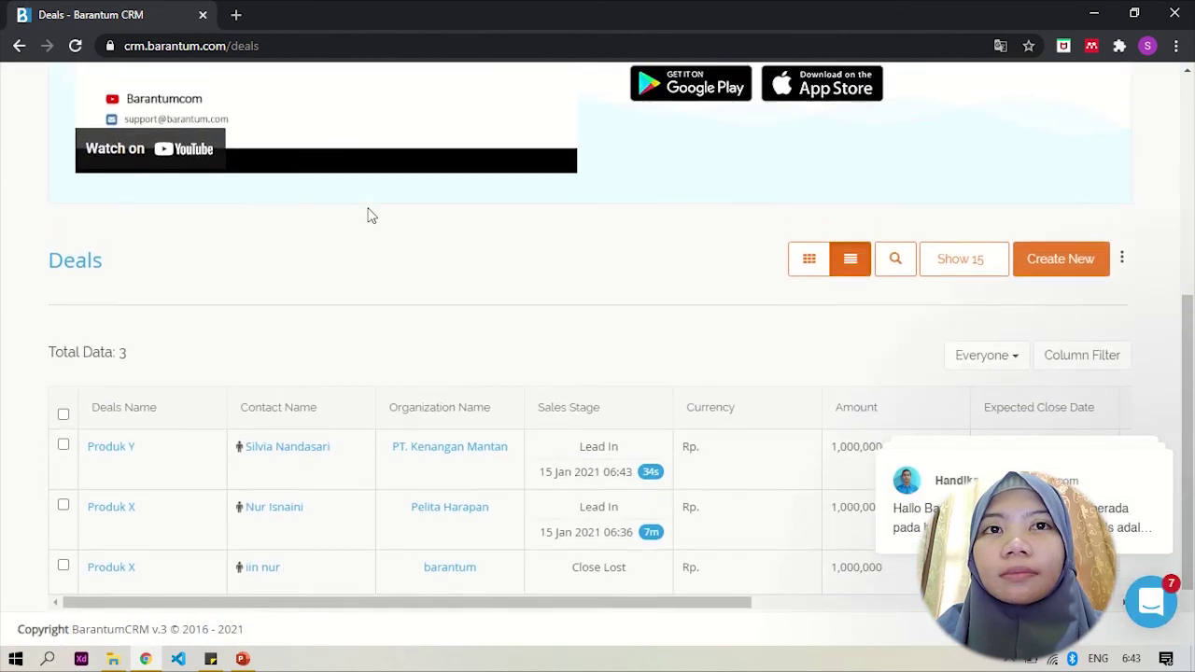
scroll(368, 215, up, 3)
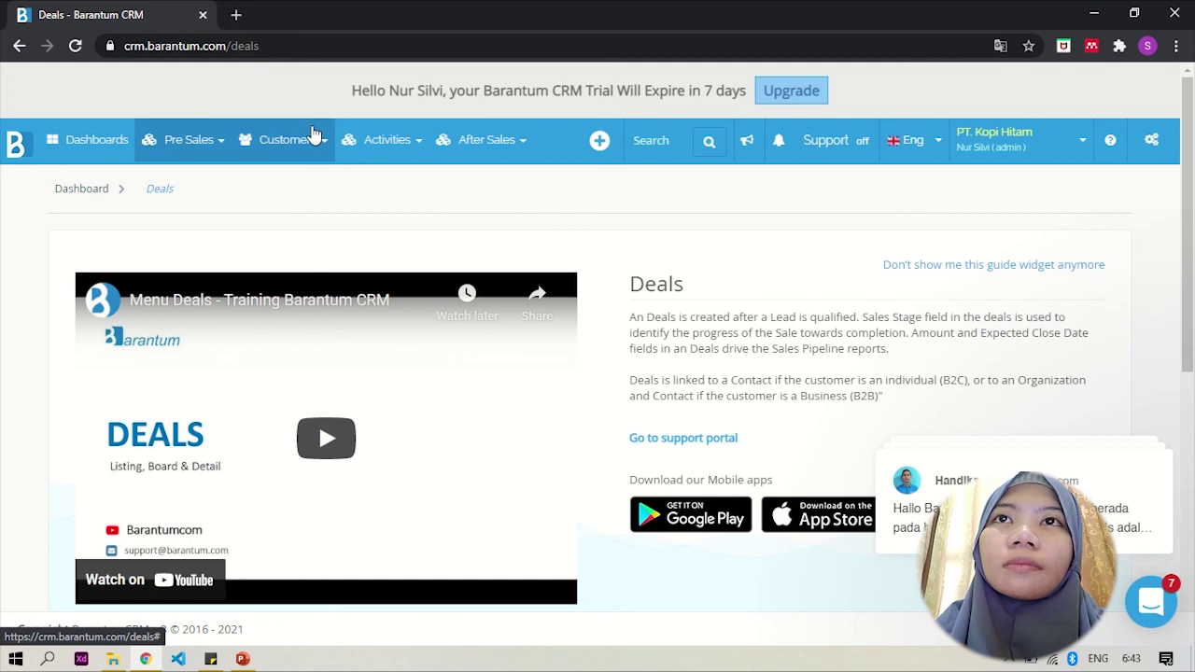
Step: Return to Customers > Contacts and open the last contact's record, the one in barantum
click(314, 136)
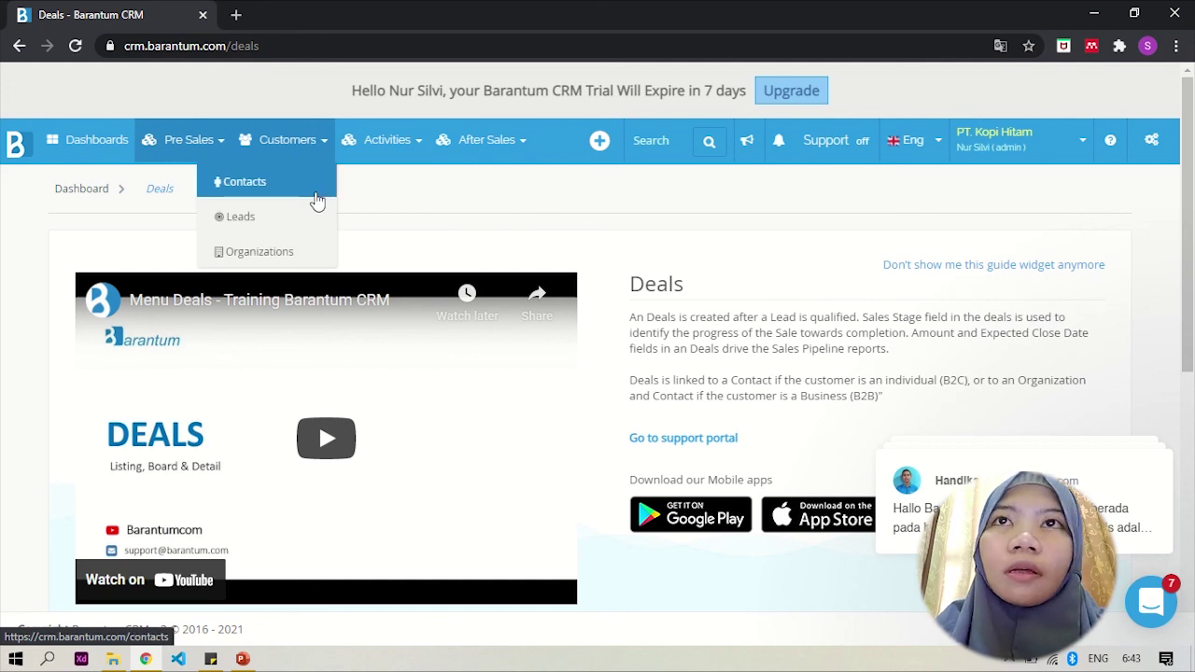
click(317, 200)
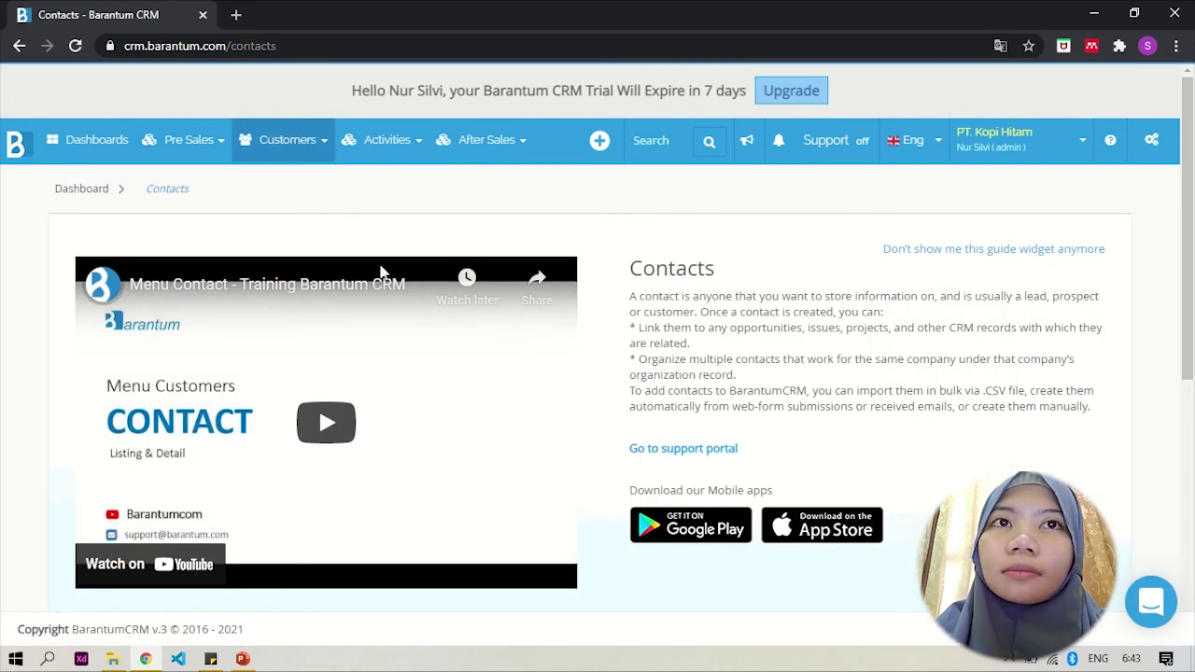
scroll(414, 292, down, 1)
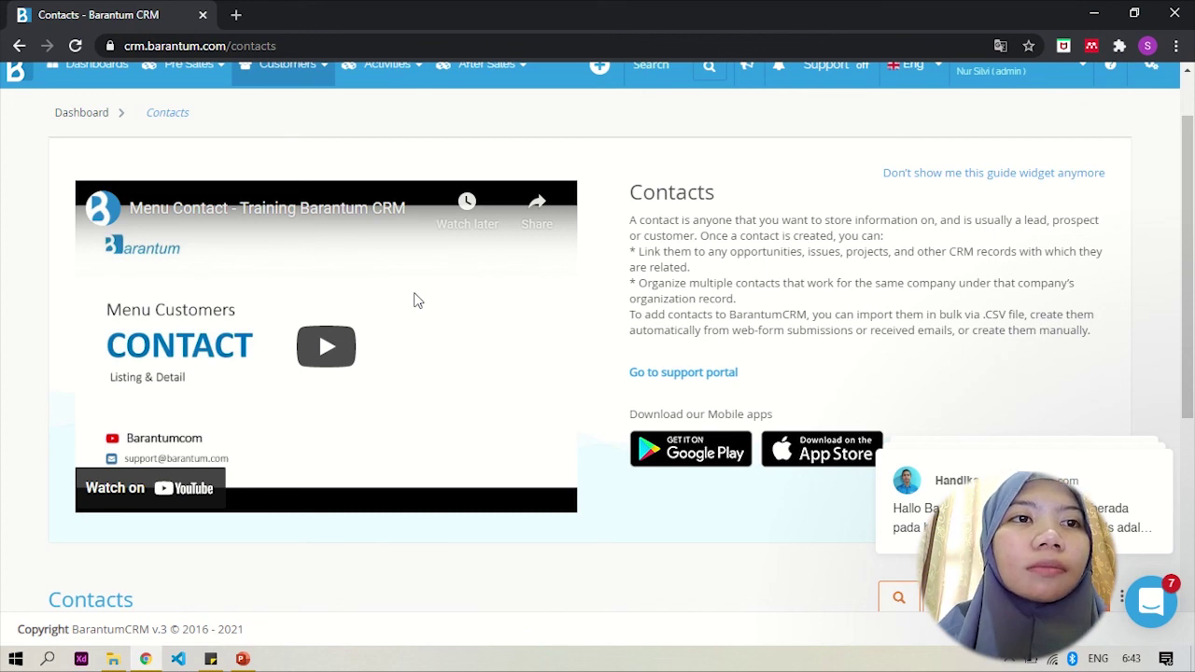
scroll(459, 445, down, 1)
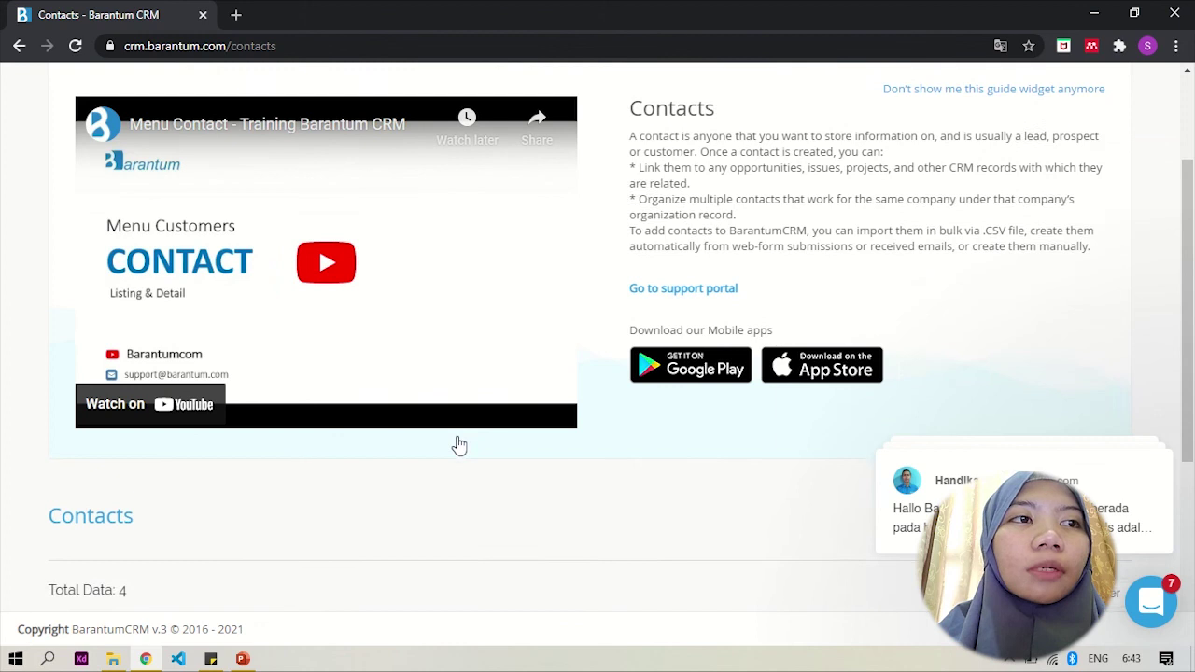
scroll(459, 445, down, 3)
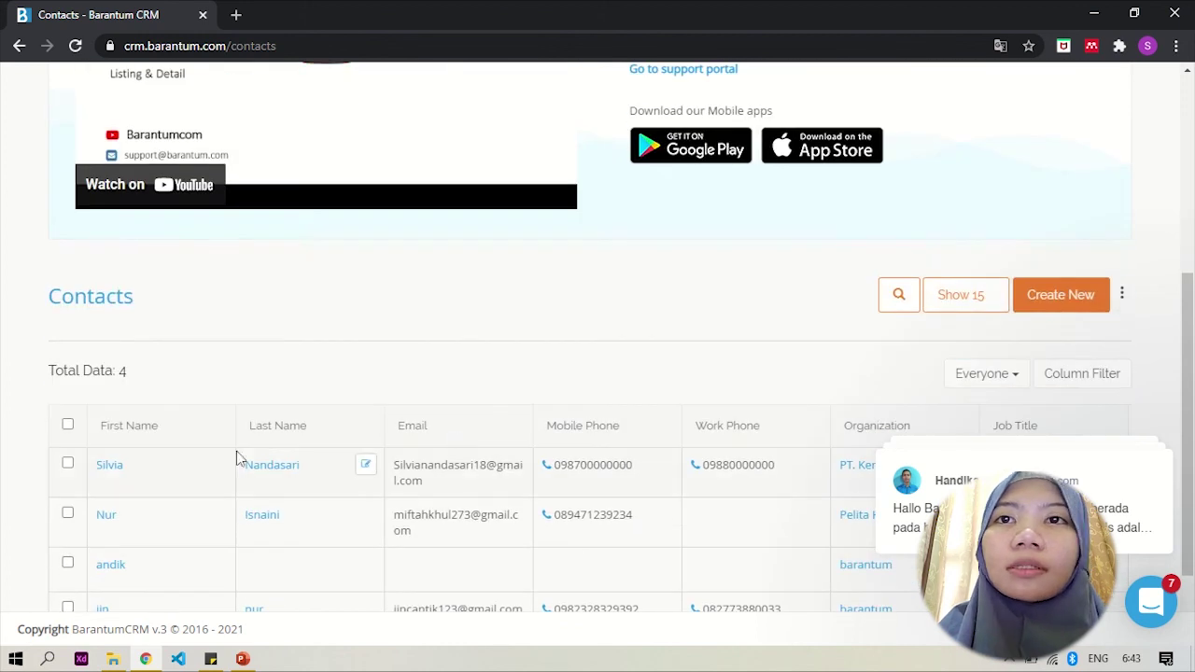
scroll(118, 463, down, 1)
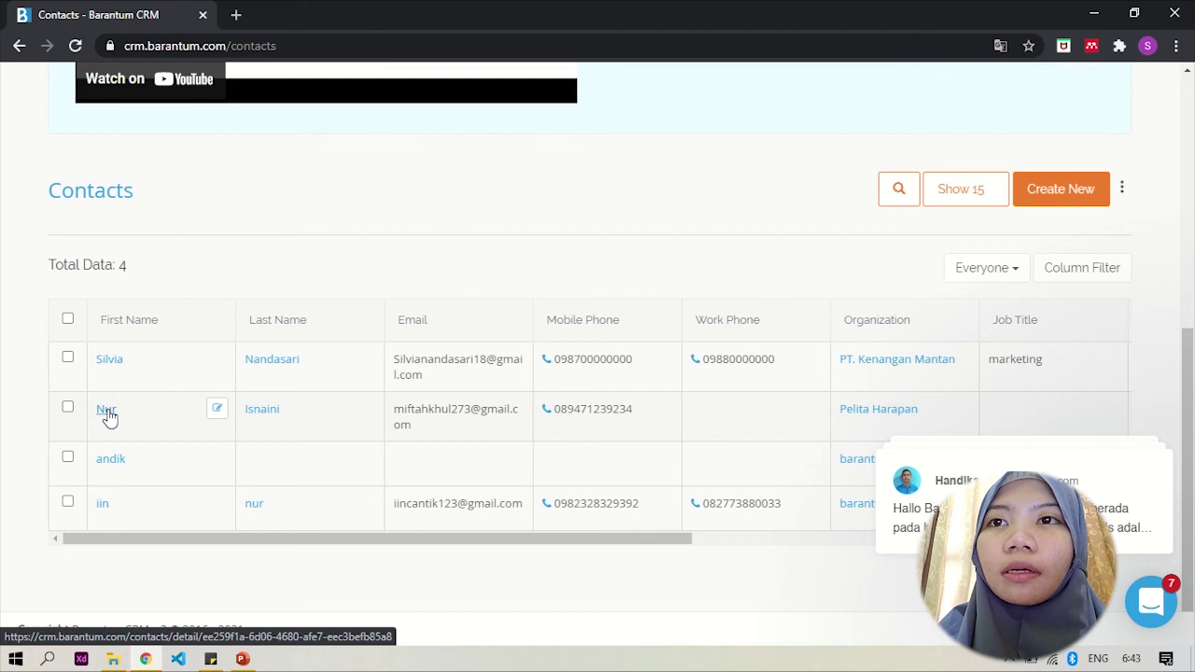
click(103, 505)
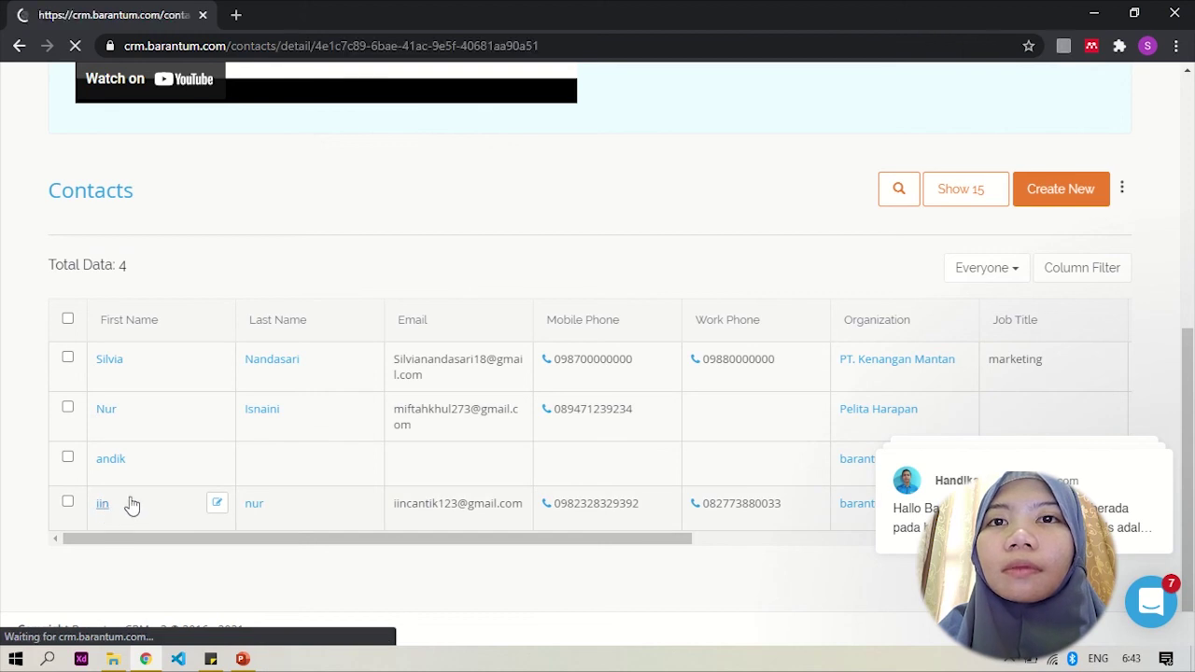
scroll(442, 418, down, 2)
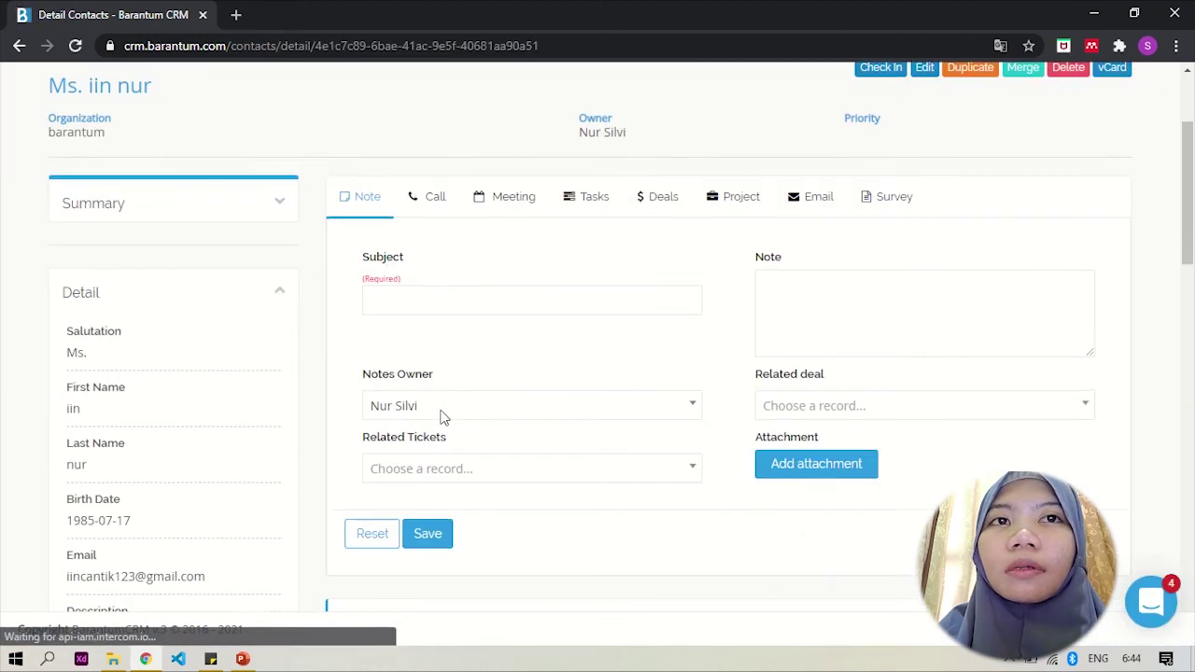
scroll(444, 417, down, 1)
scroll(443, 417, down, 1)
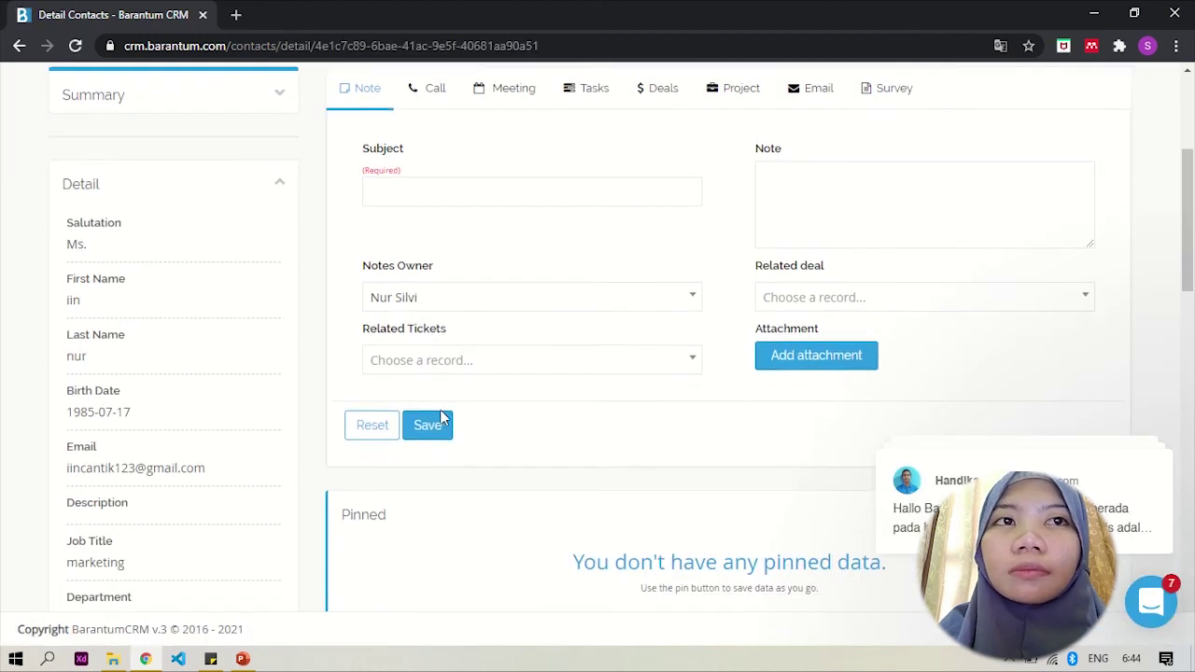
click(442, 495)
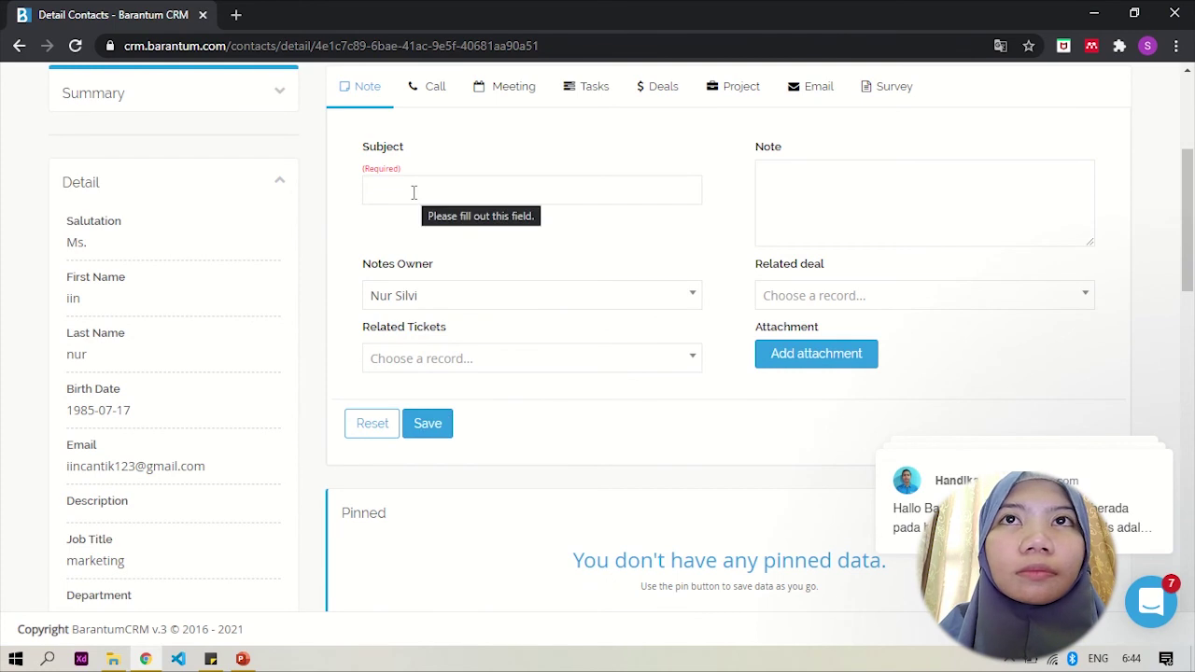
scroll(413, 192, up, 1)
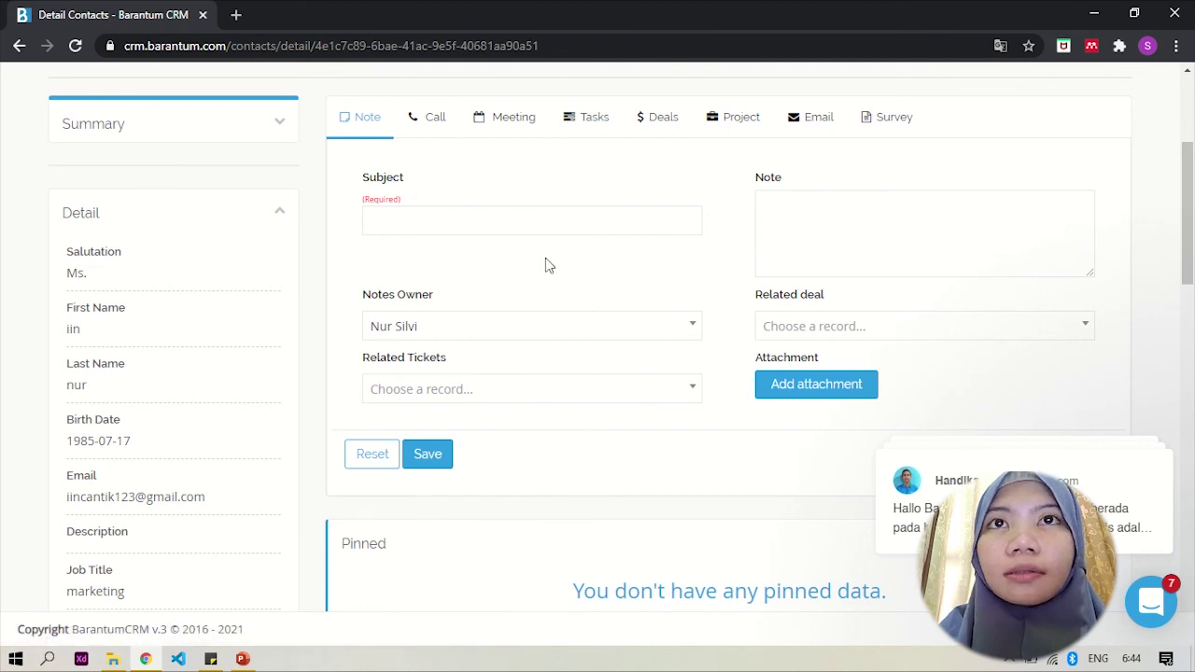
scroll(497, 202, down, 1)
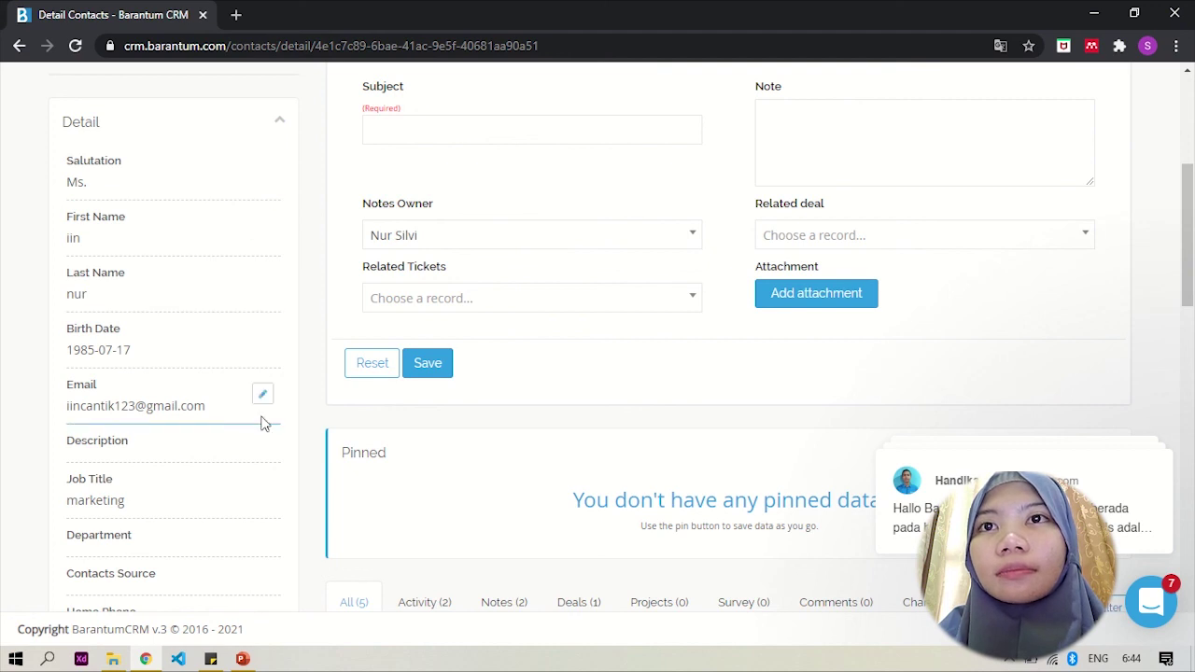
scroll(268, 448, down, 3)
scroll(268, 447, down, 3)
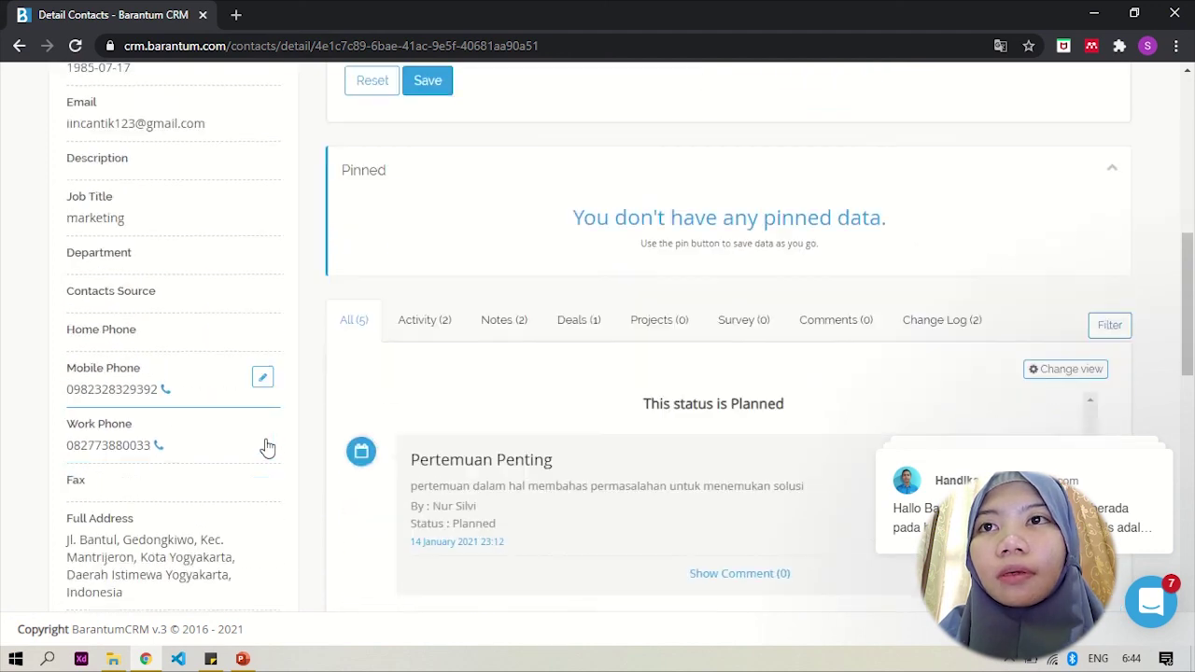
scroll(262, 508, down, 4)
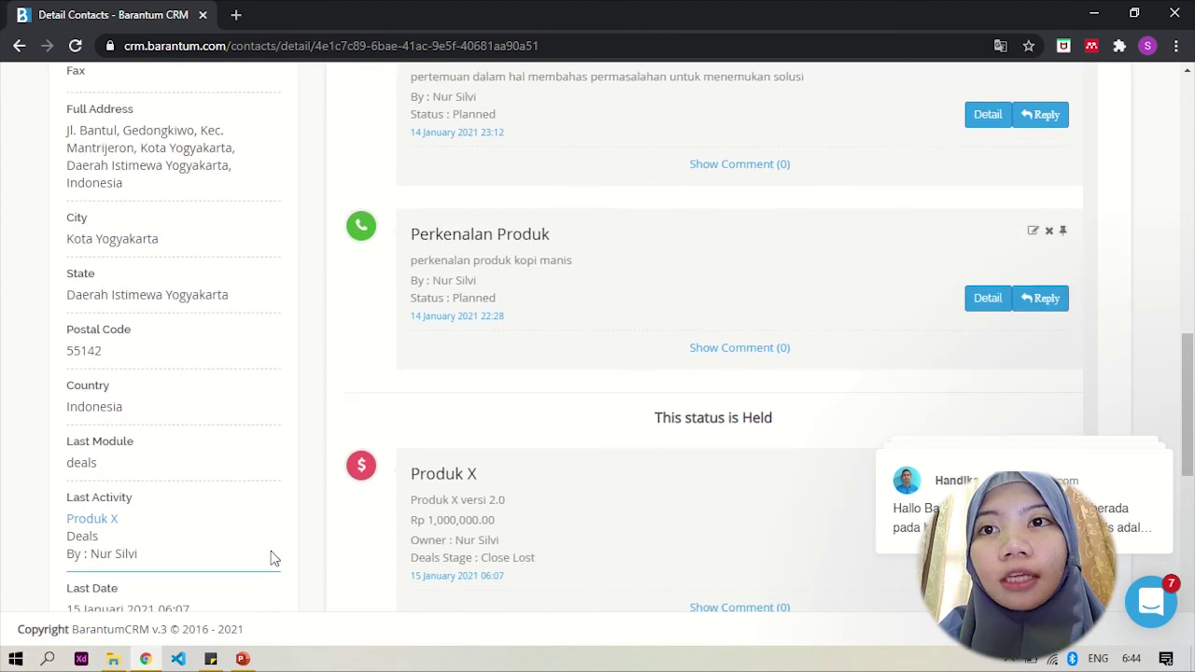
scroll(271, 557, down, 1)
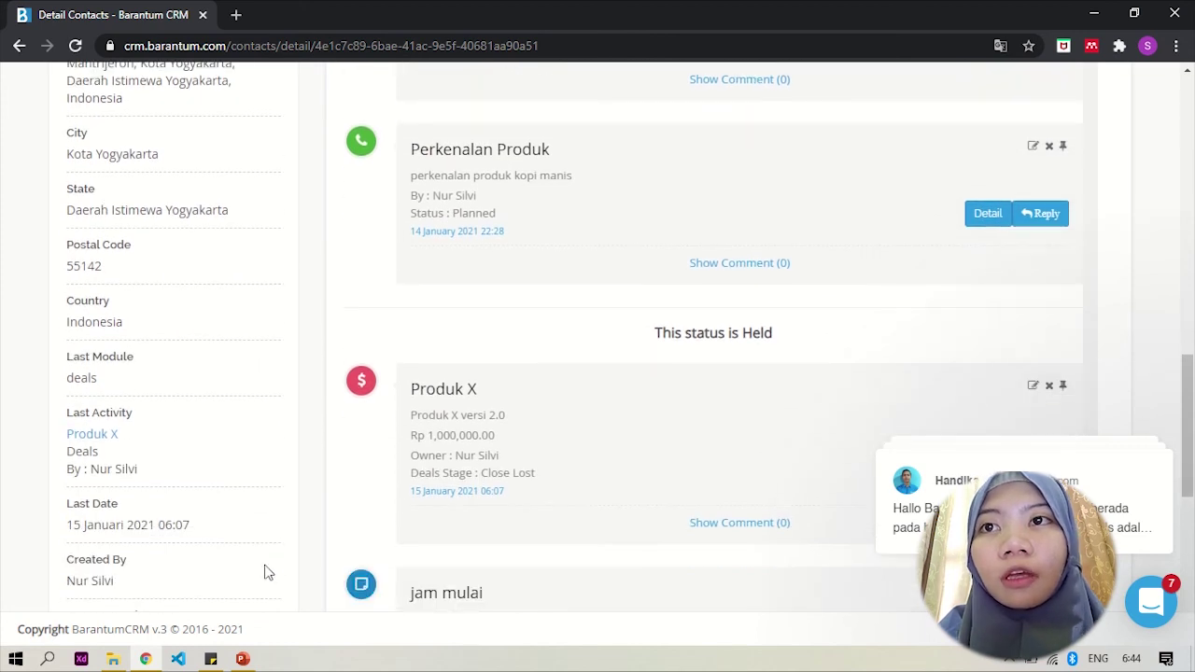
scroll(269, 494, down, 2)
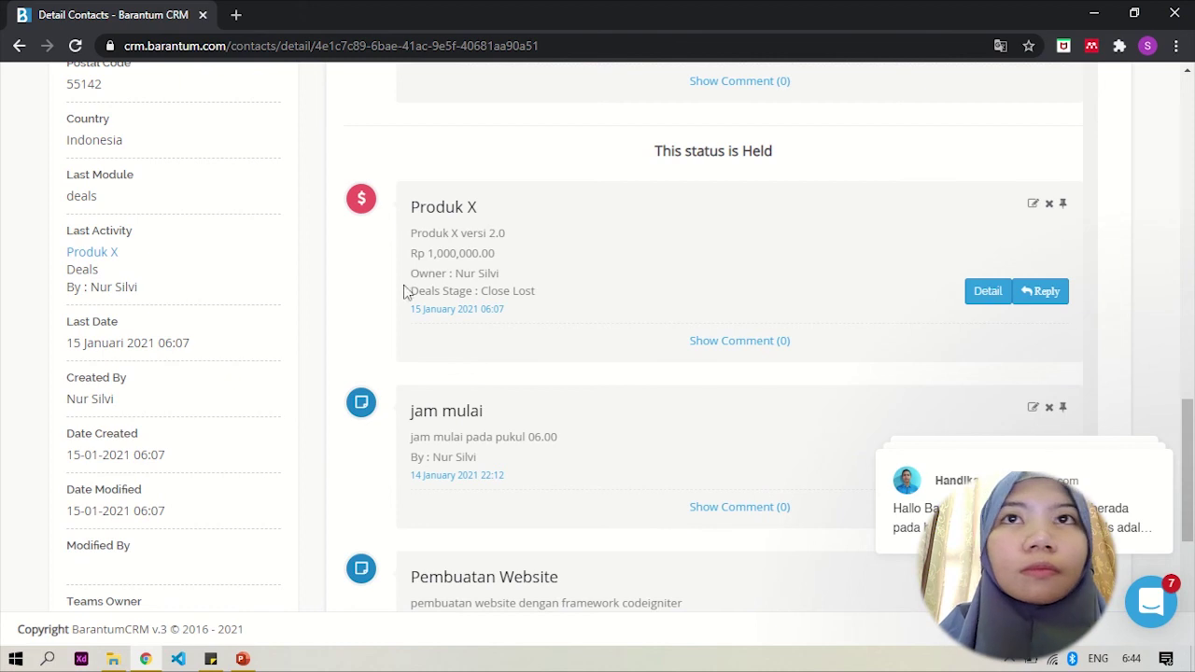
scroll(448, 275, up, 8)
scroll(448, 283, up, 5)
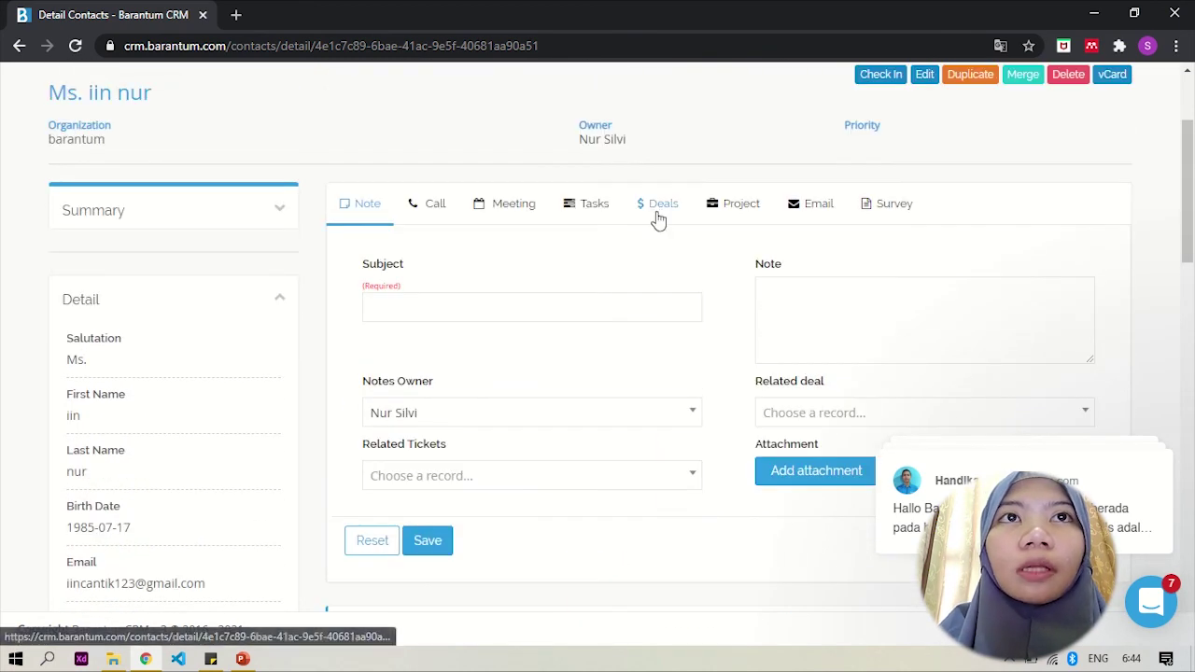
Step: Switch the contact's page to the Deals form with defaults Lead In, Rp. and close date 28-02-2021
click(663, 206)
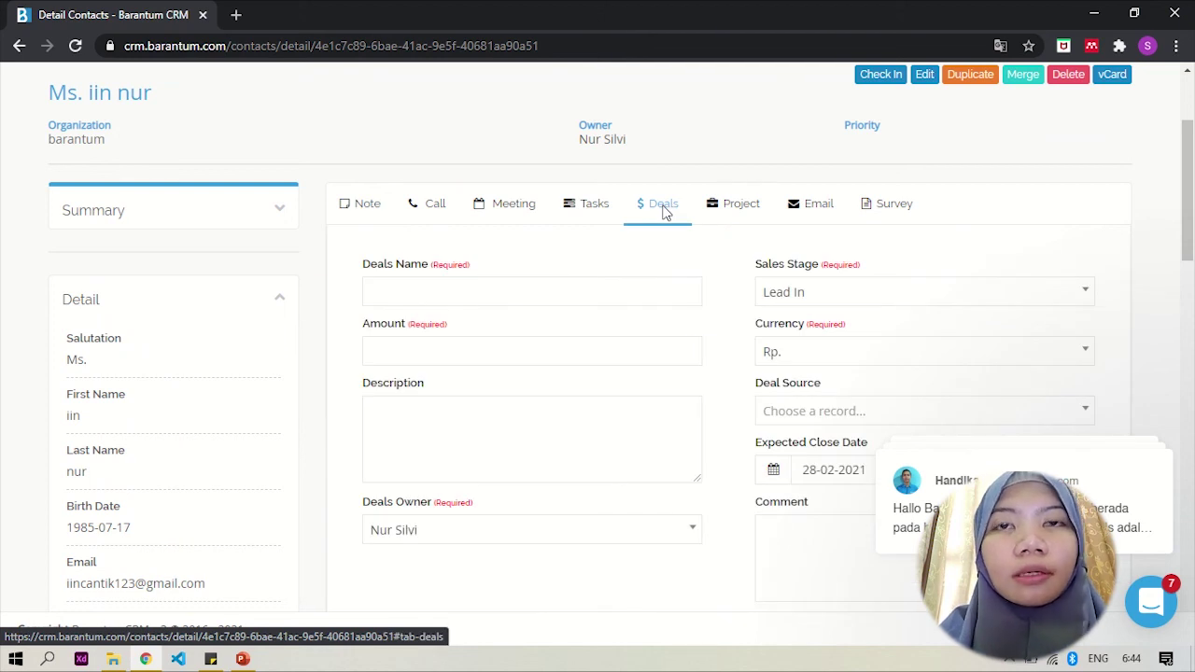
scroll(746, 266, down, 1)
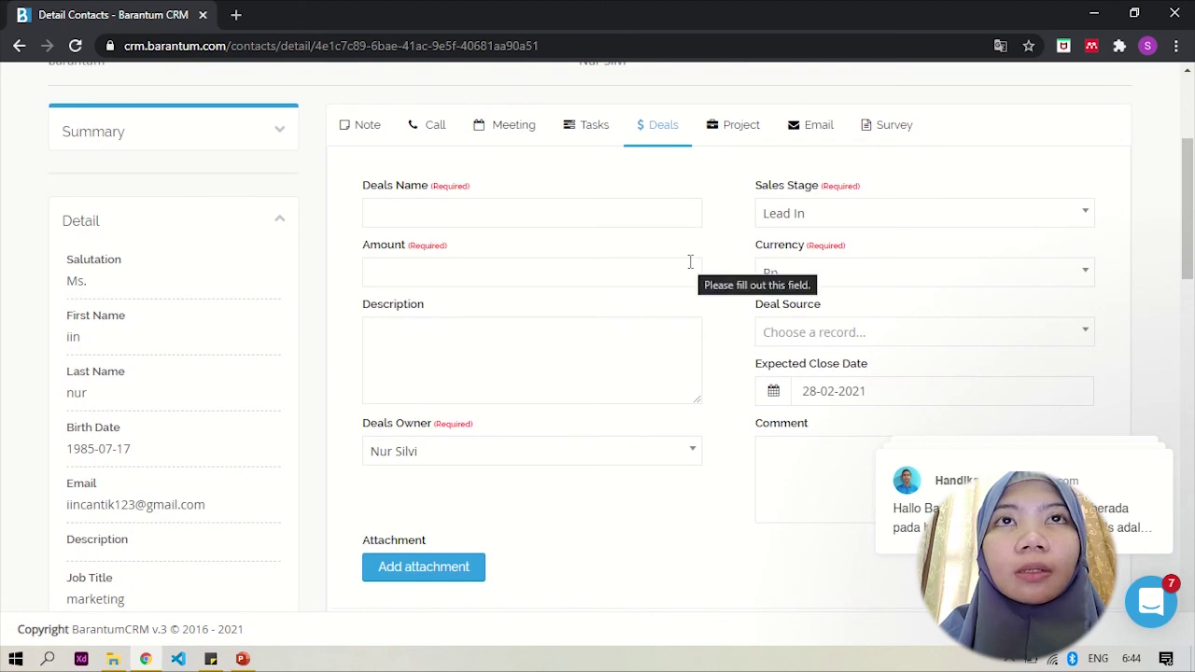
scroll(713, 387, down, 3)
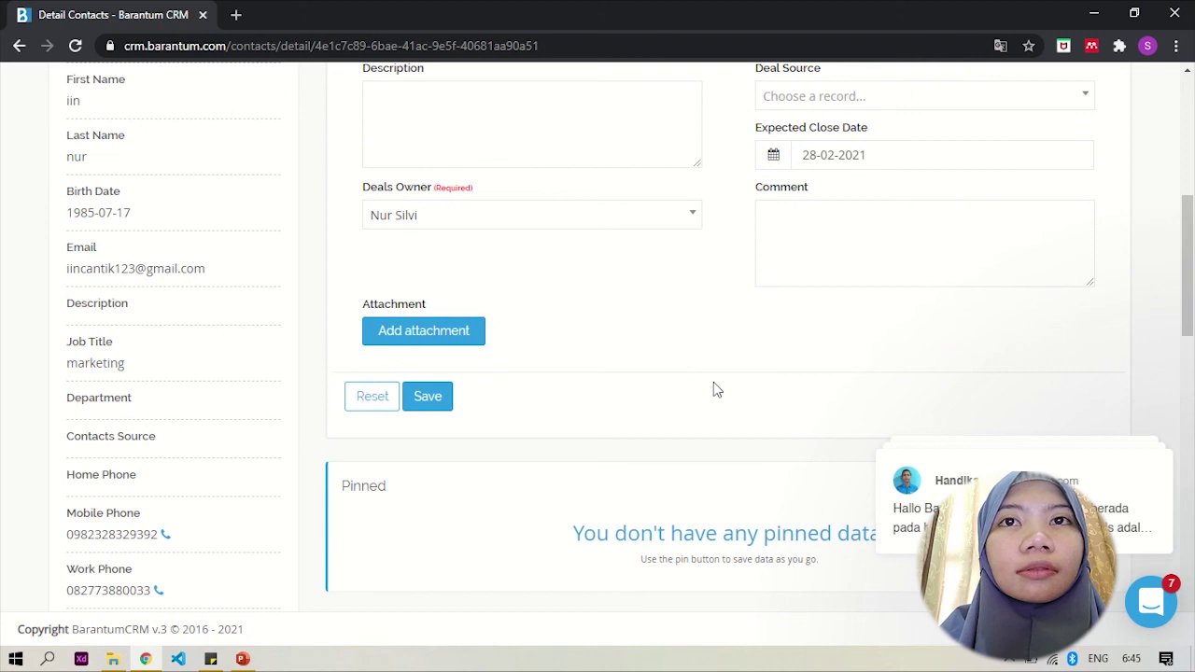
scroll(713, 389, down, 1)
scroll(713, 389, down, 1)
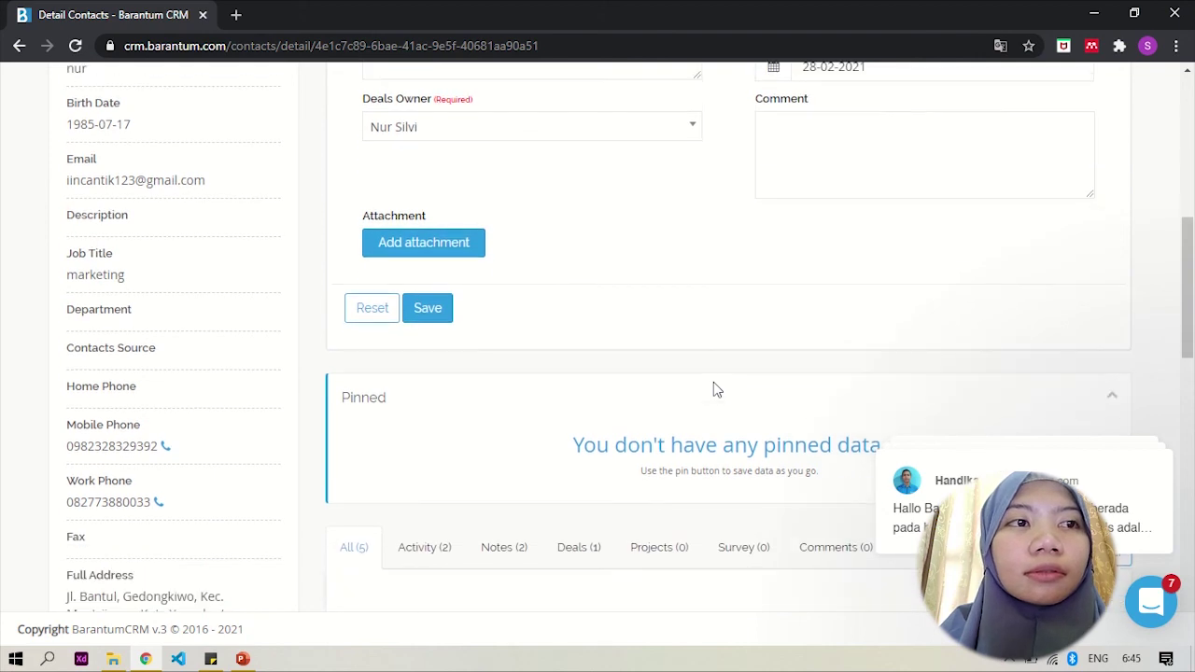
scroll(713, 390, down, 1)
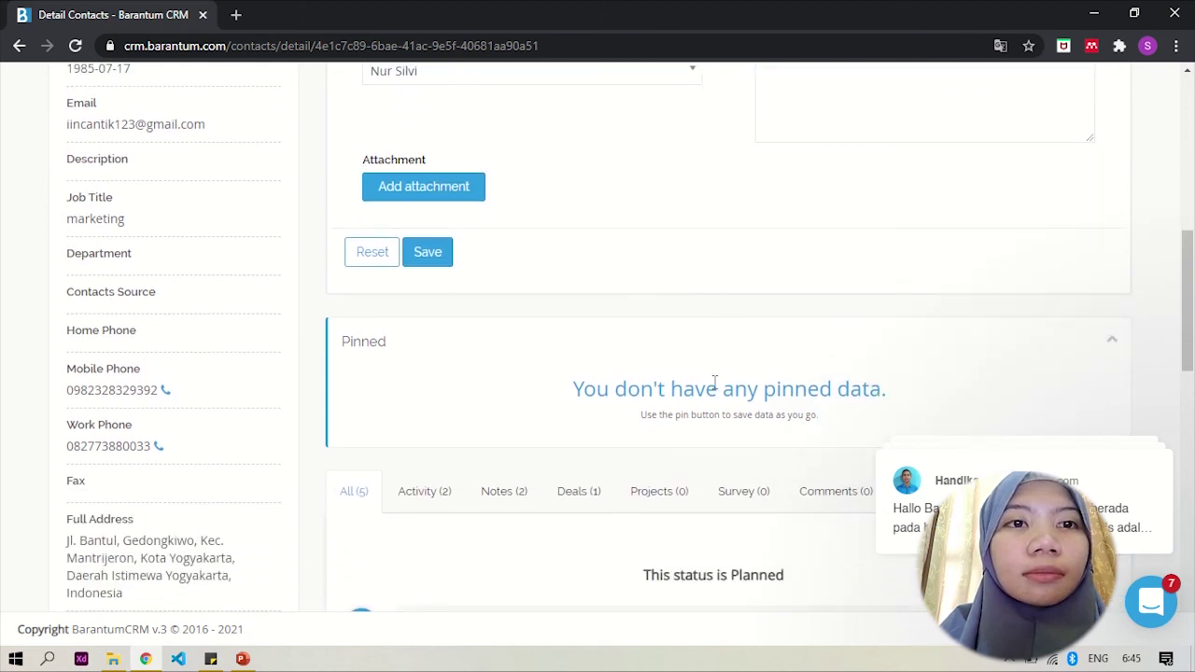
scroll(696, 383, up, 10)
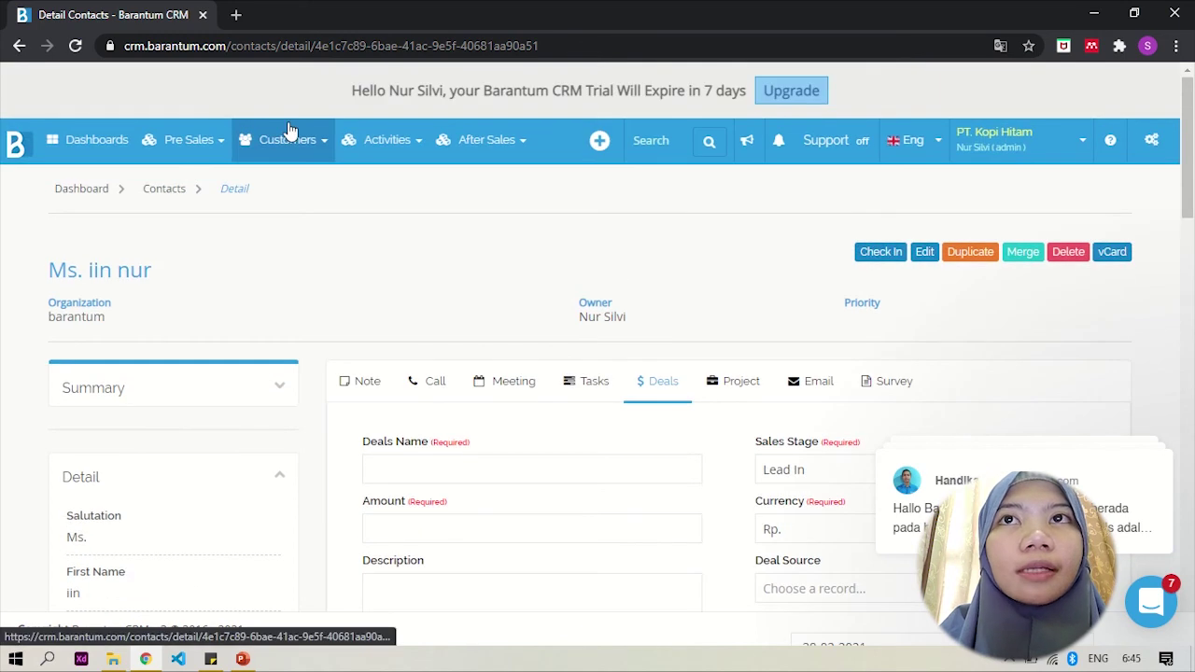
click(290, 139)
Step: Open the Organizations list and go into the barantum organization's record
click(313, 253)
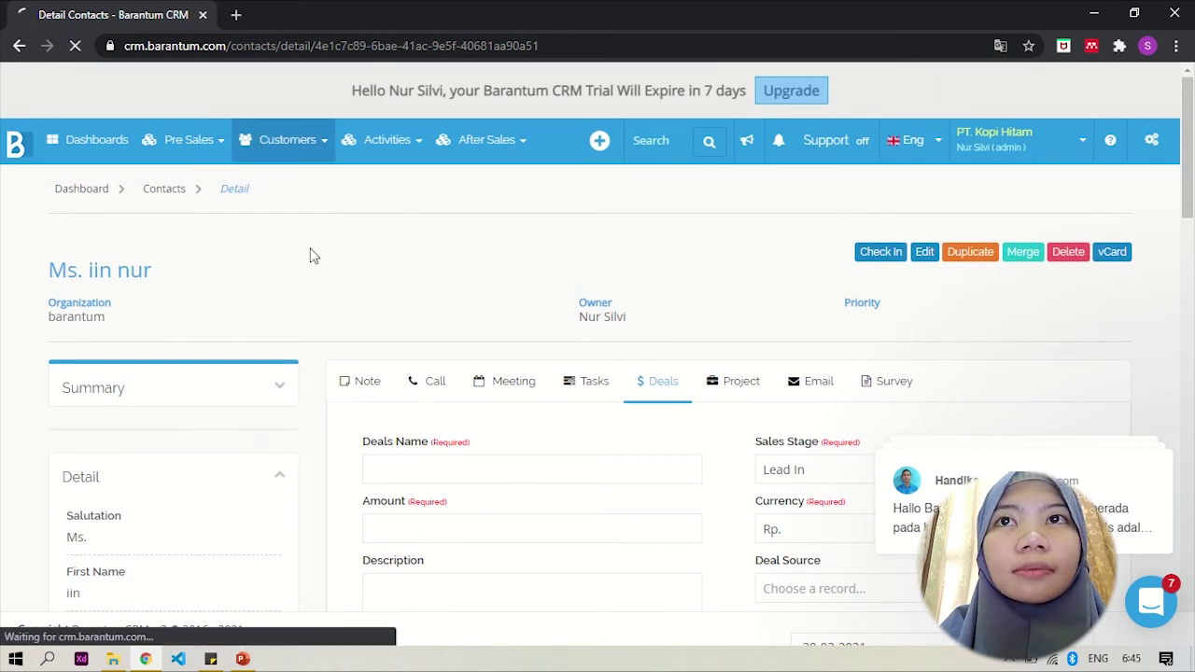
scroll(374, 336, down, 3)
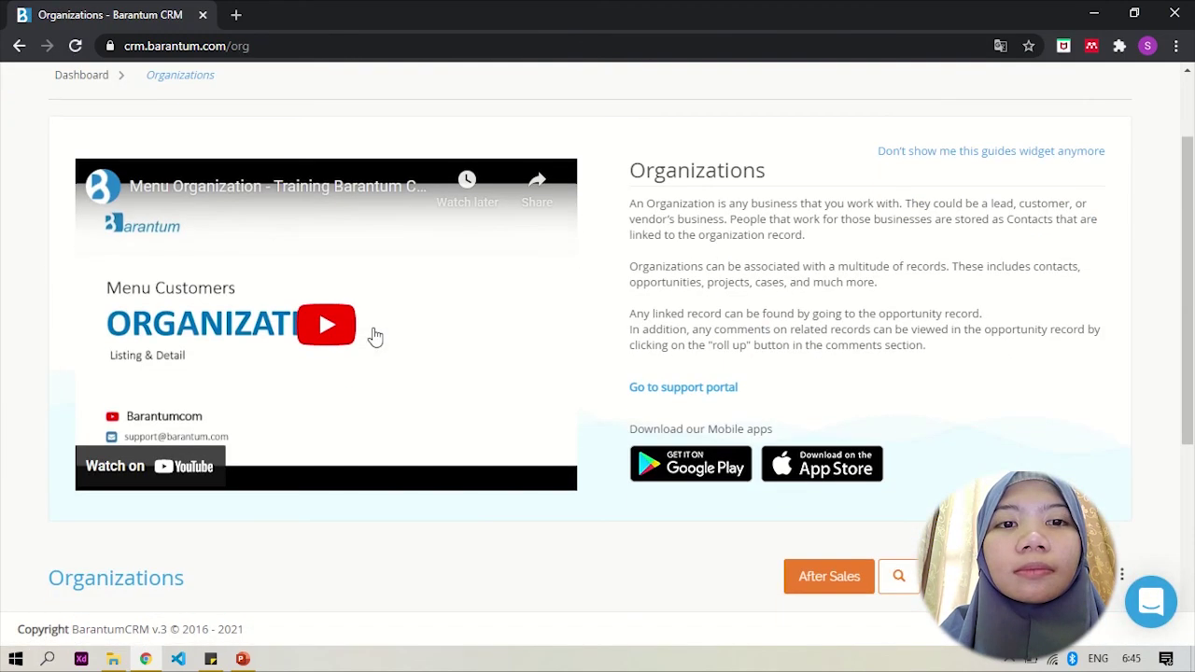
scroll(374, 336, down, 2)
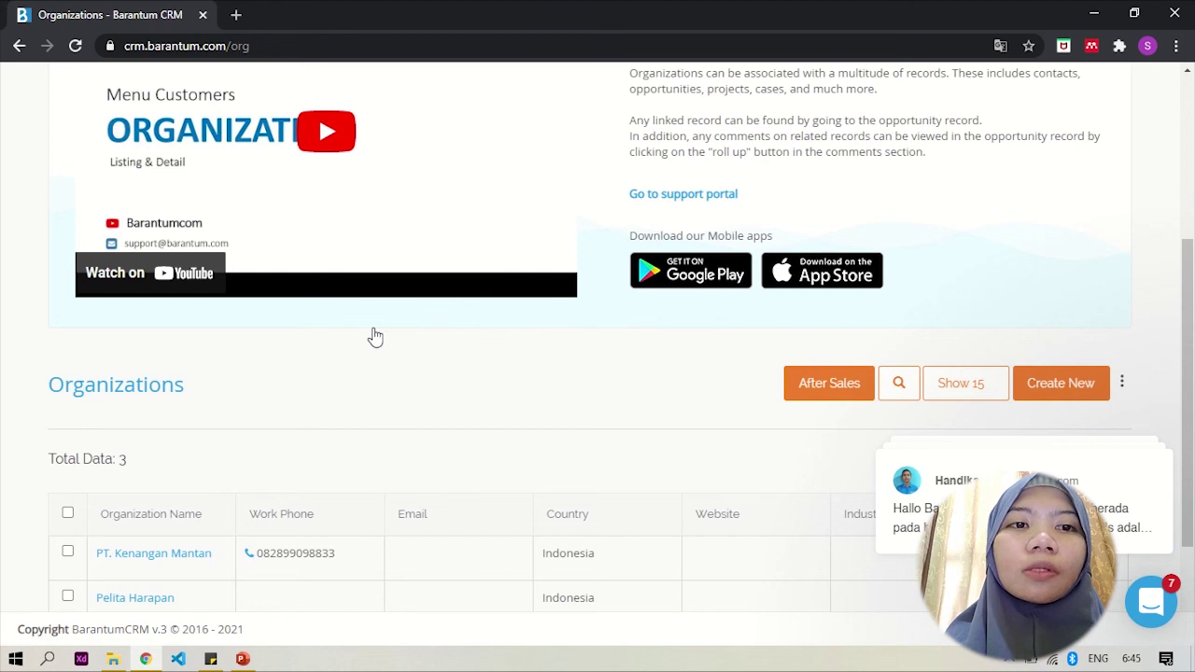
scroll(410, 370, down, 3)
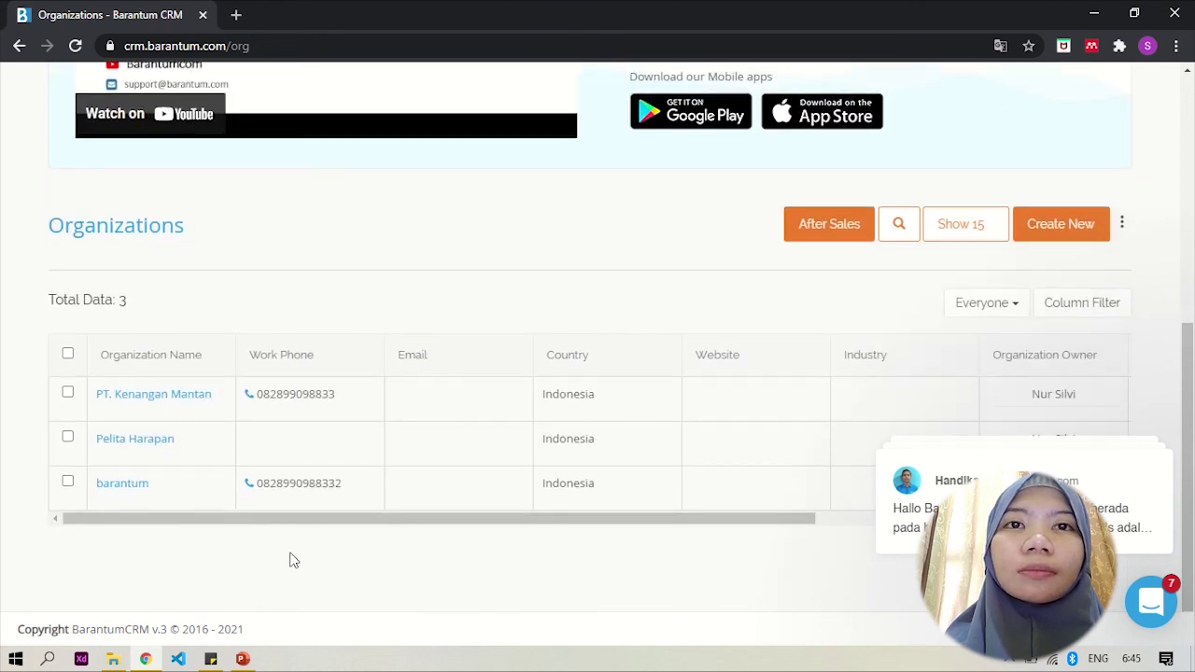
click(140, 485)
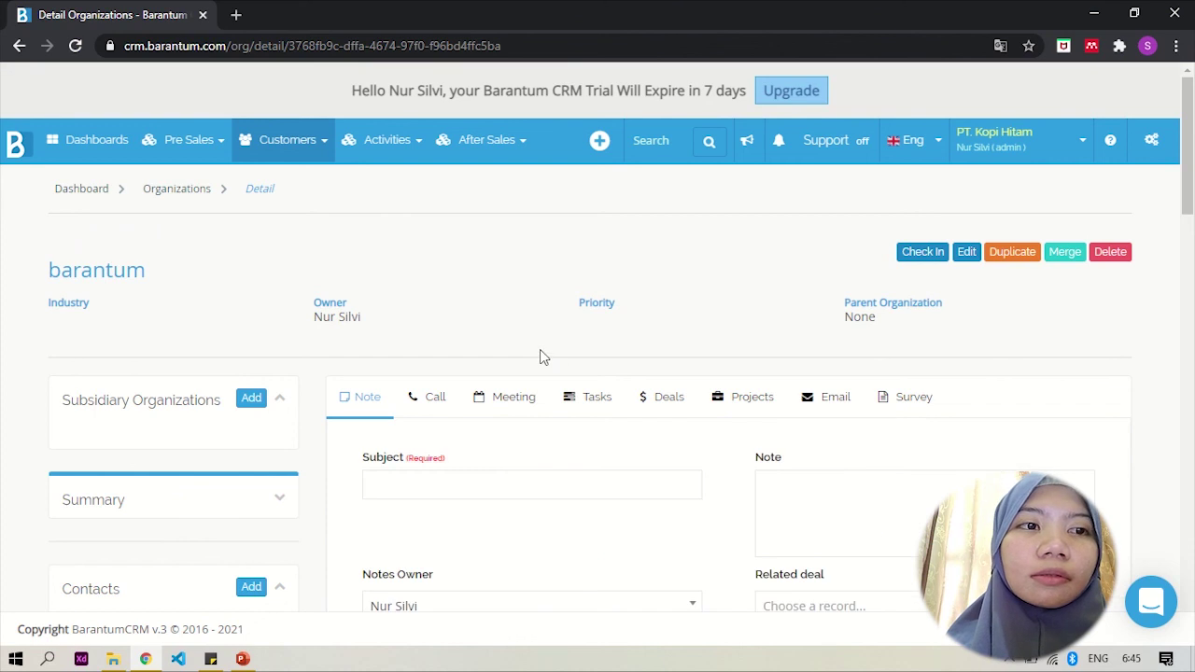
Step: Scroll the barantum organization's page to review its two linked contacts
scroll(539, 357, down, 1)
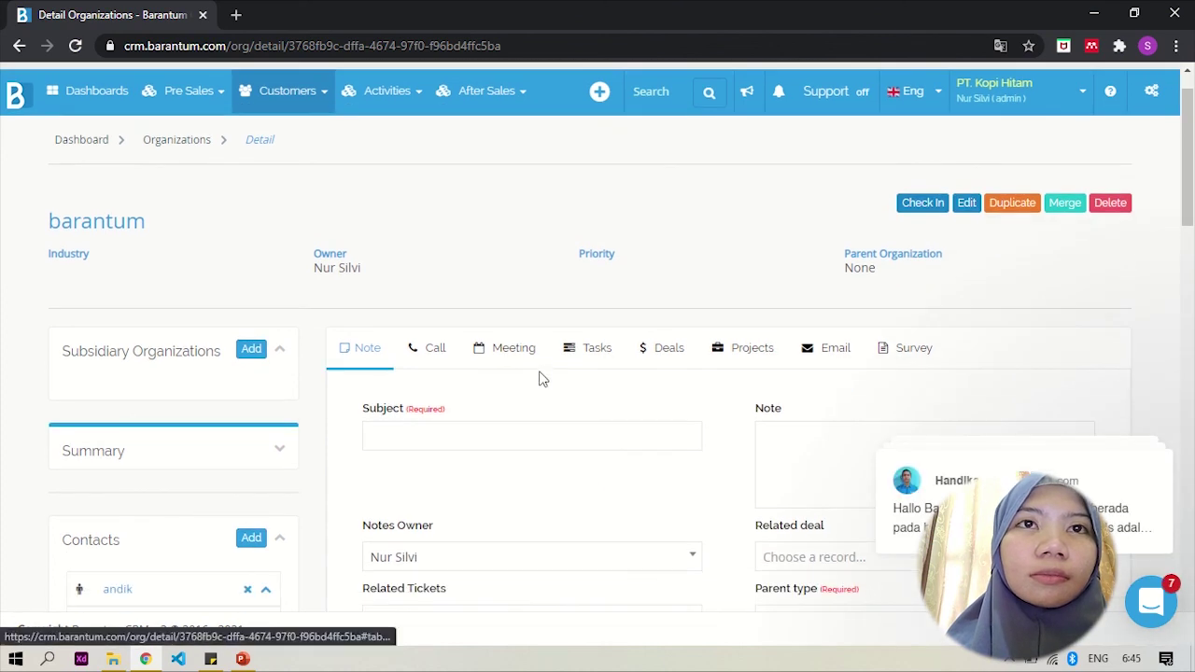
scroll(501, 435, down, 1)
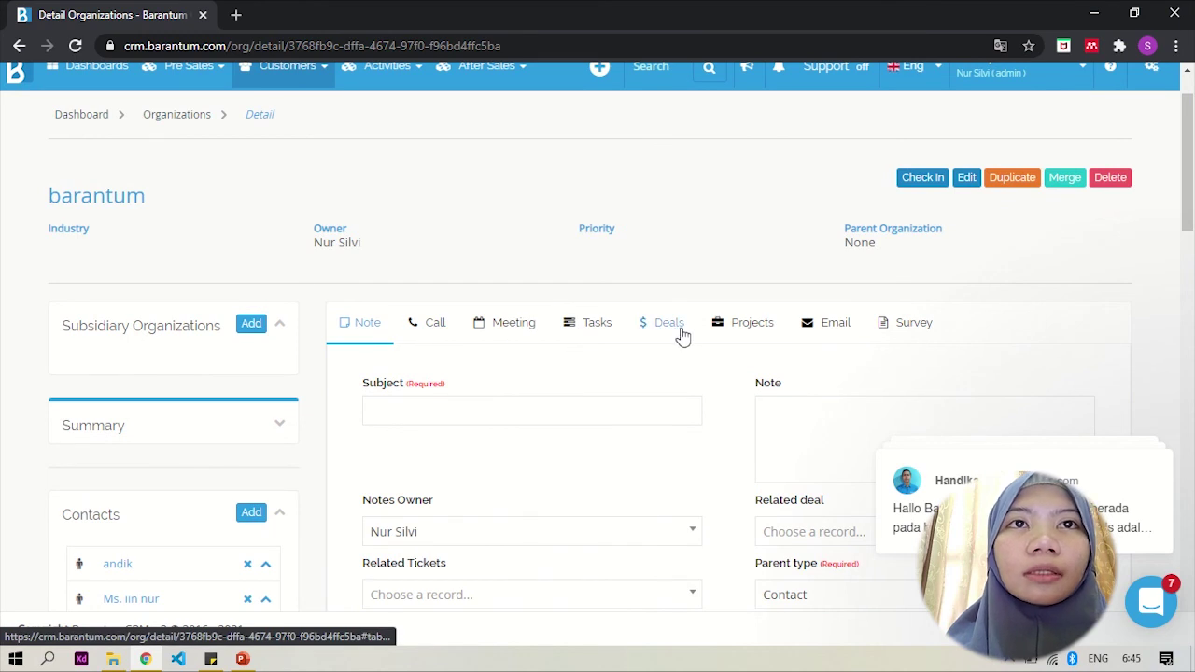
scroll(527, 361, up, 2)
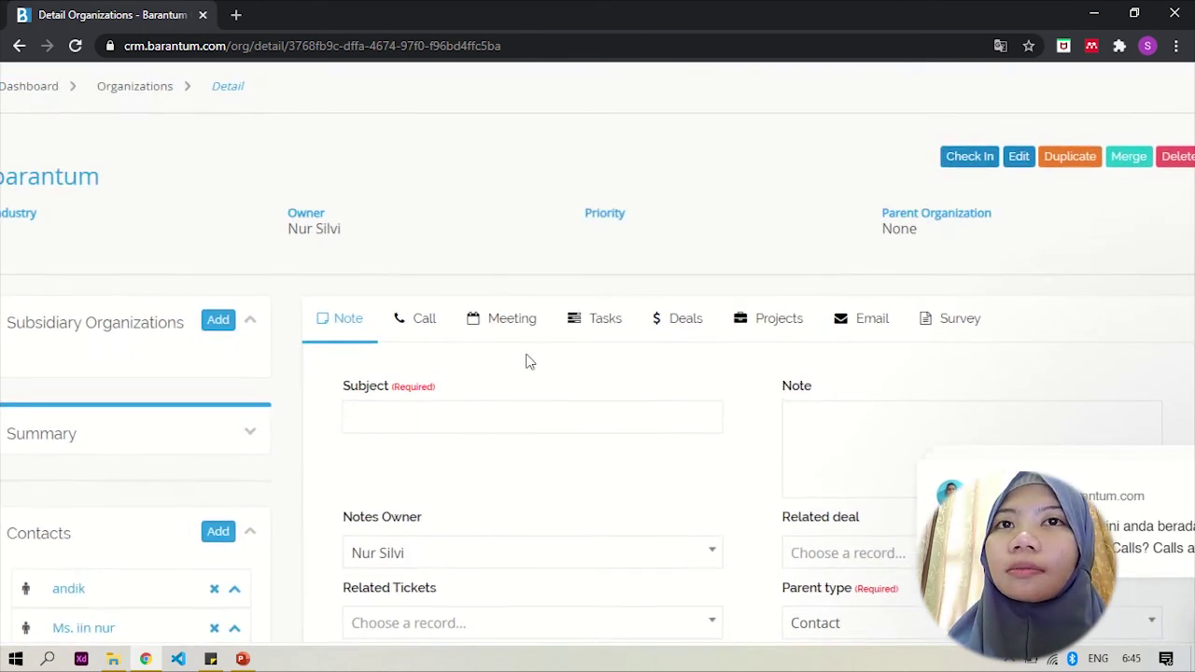
scroll(527, 361, down, 2)
scroll(279, 414, down, 3)
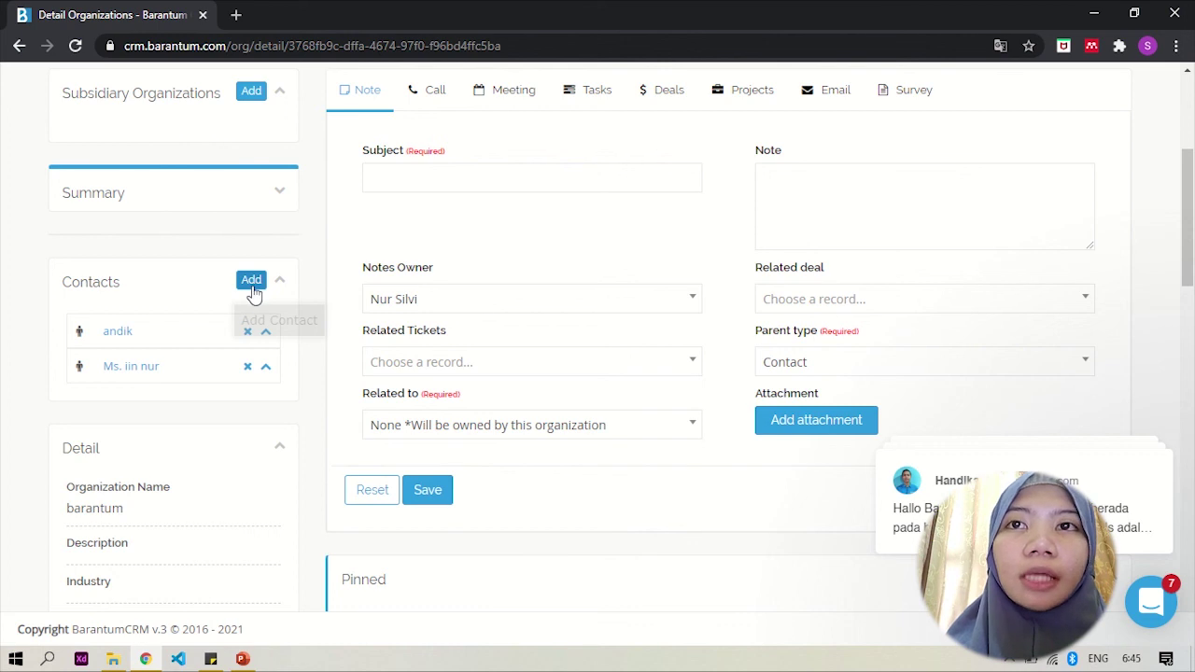
Step: Quick-create a new contact with just a first name in the barantum organization
click(252, 282)
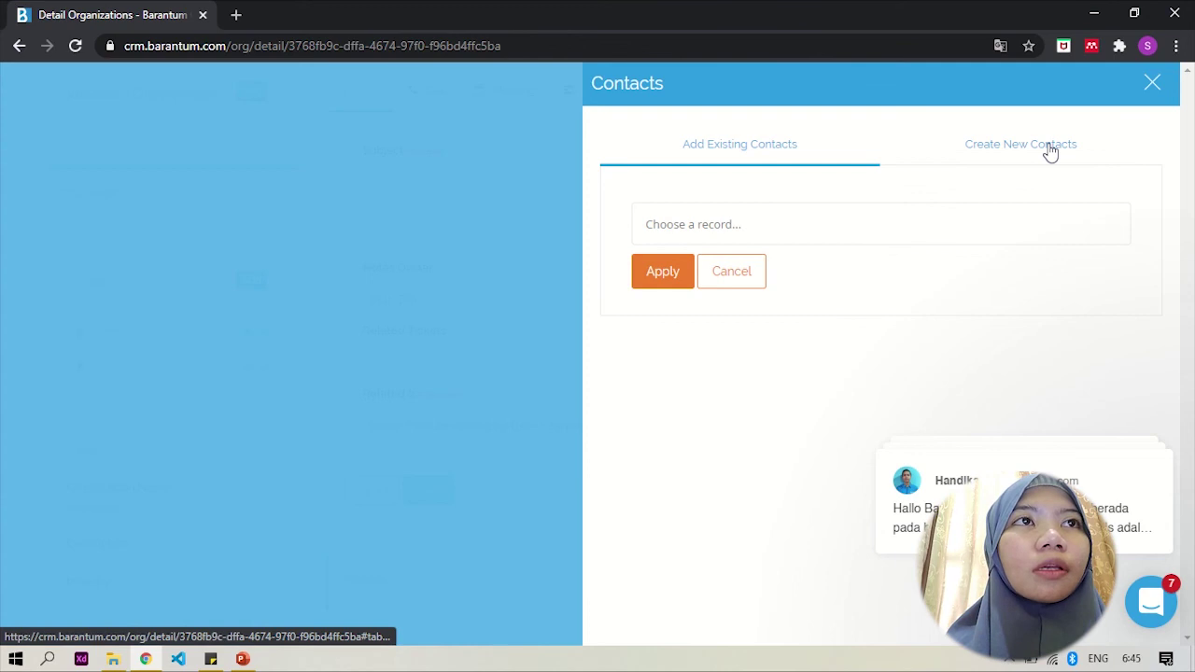
click(1049, 150)
click(822, 222)
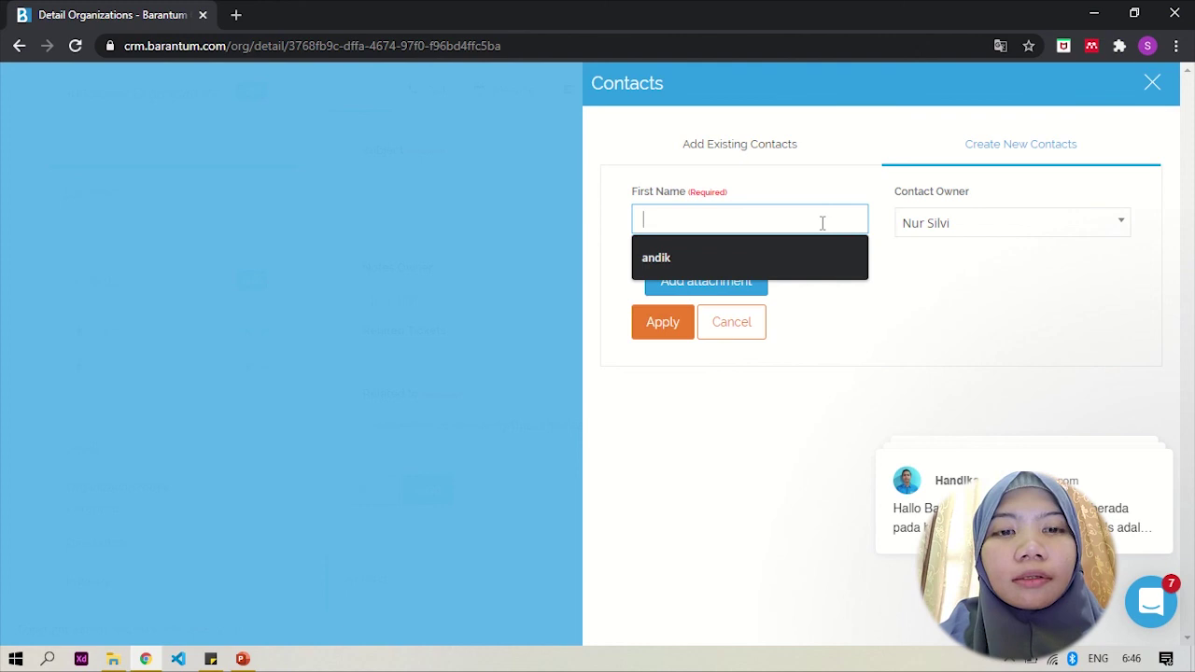
text(adit)
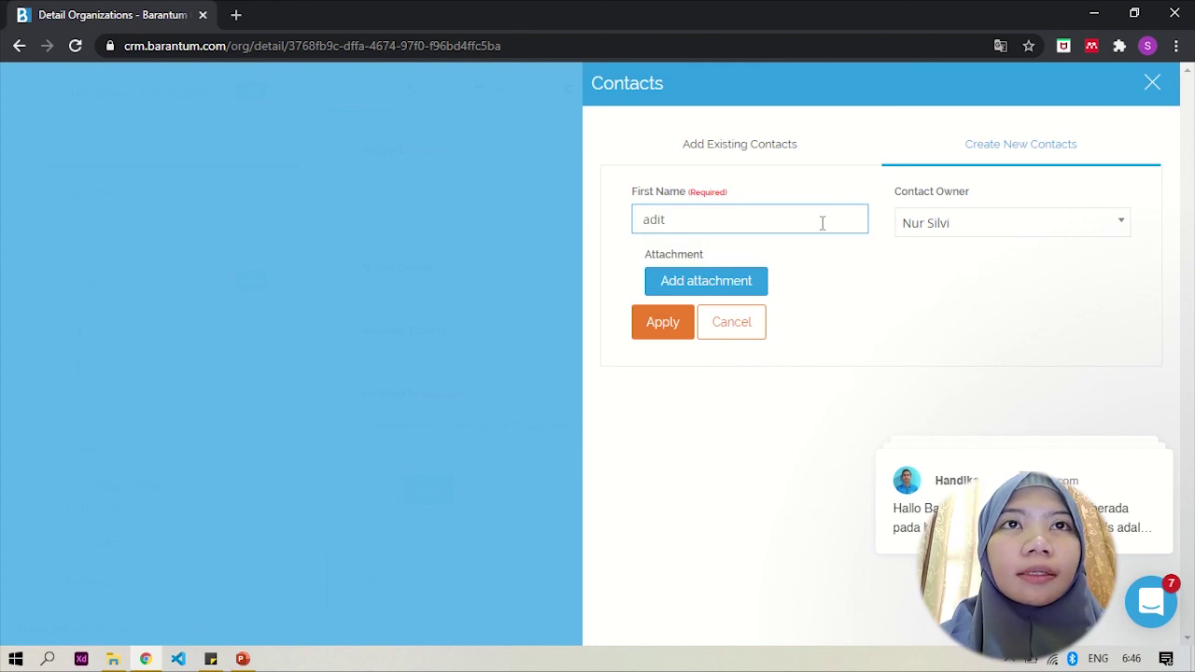
click(655, 321)
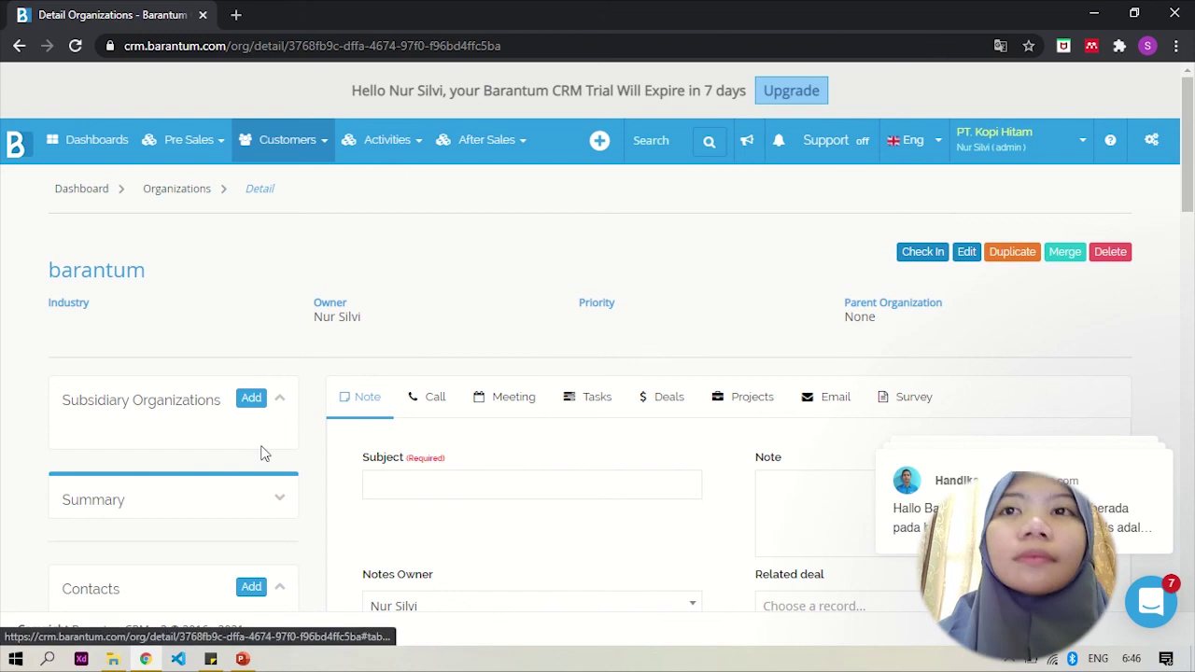
scroll(261, 453, down, 3)
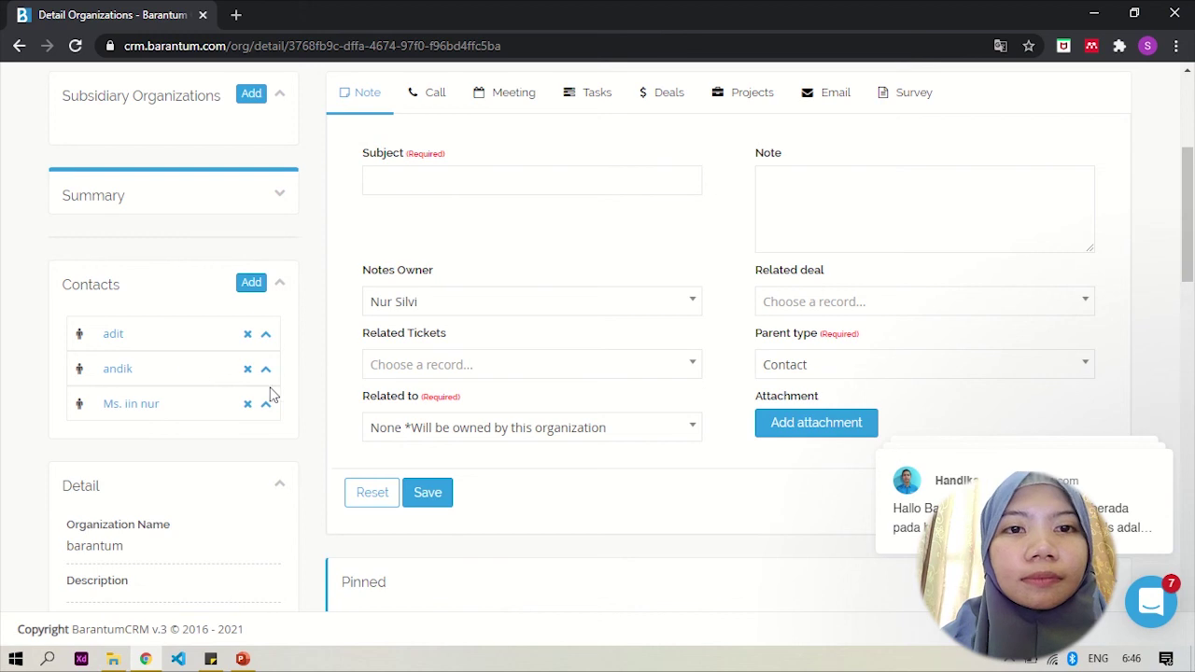
scroll(550, 457, down, 5)
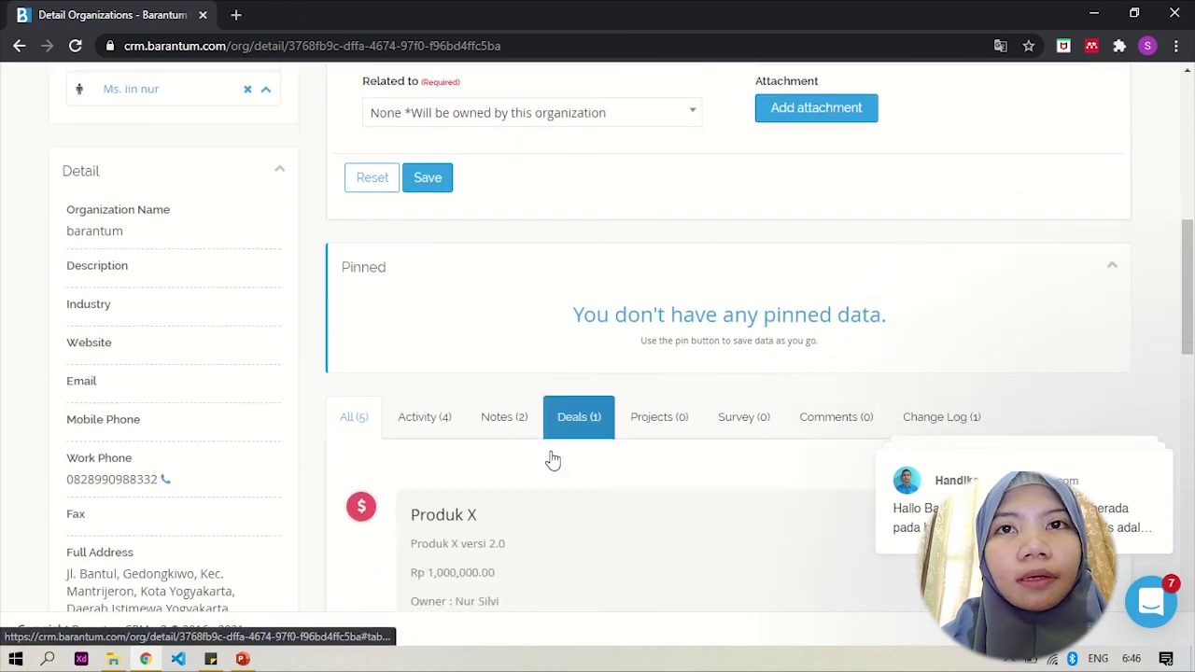
scroll(551, 458, down, 1)
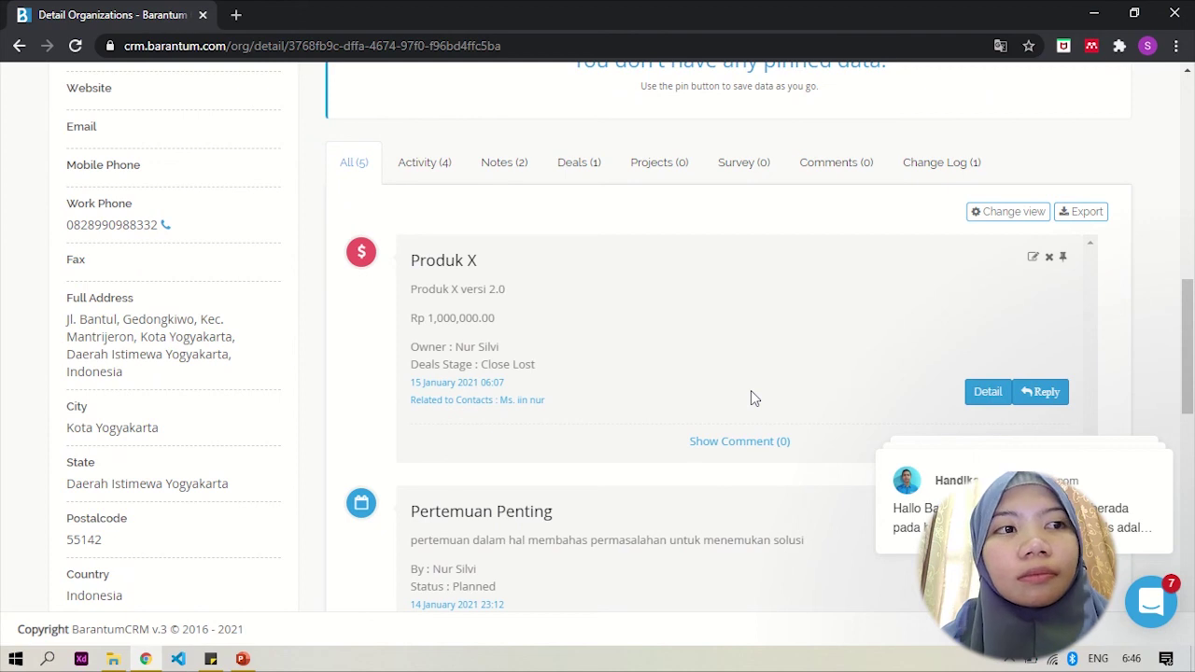
scroll(750, 390, down, 1)
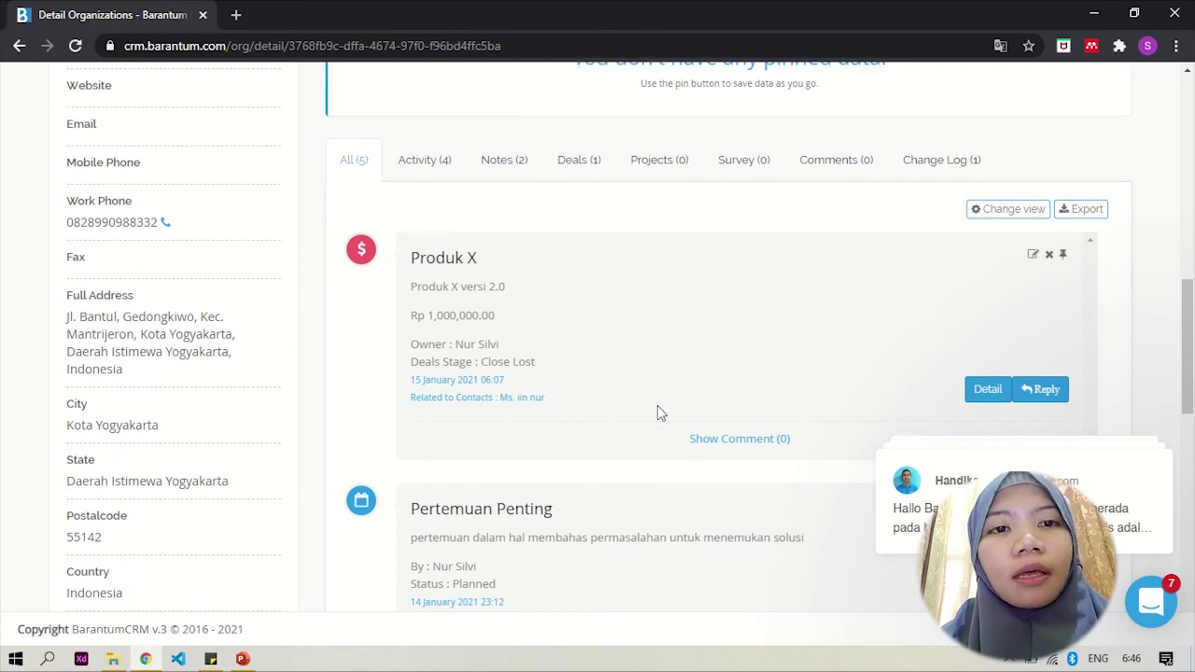
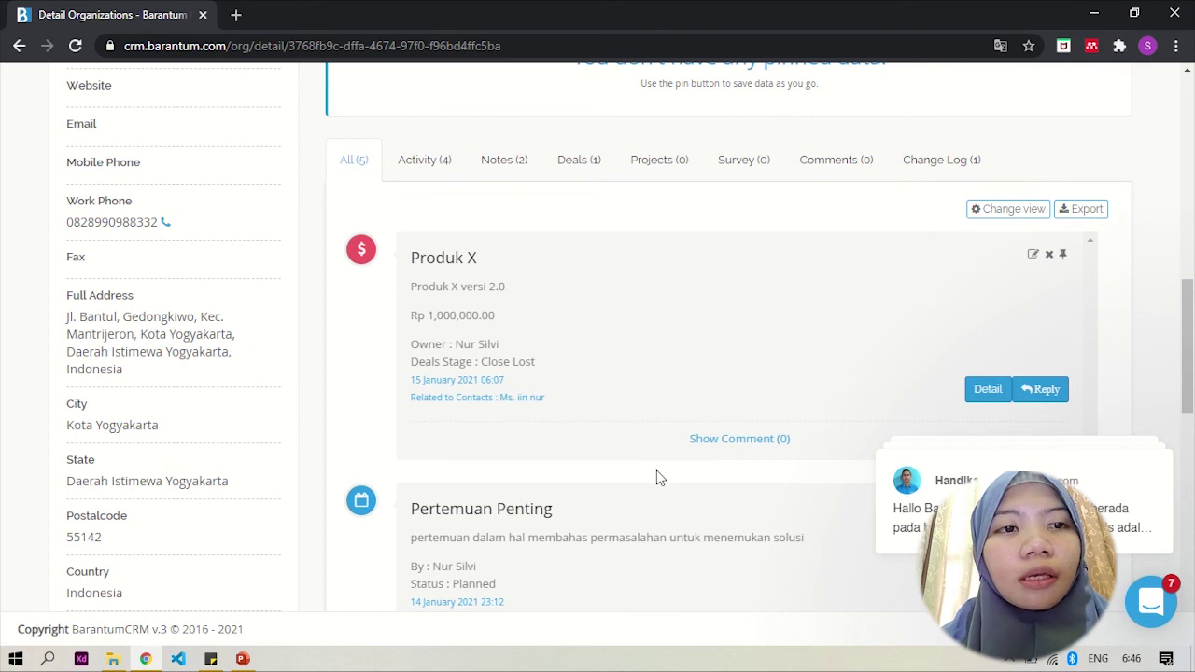
Step: Return to the top of the barantum page and open the Customers and Pre Sales menus
scroll(657, 478, up, 10)
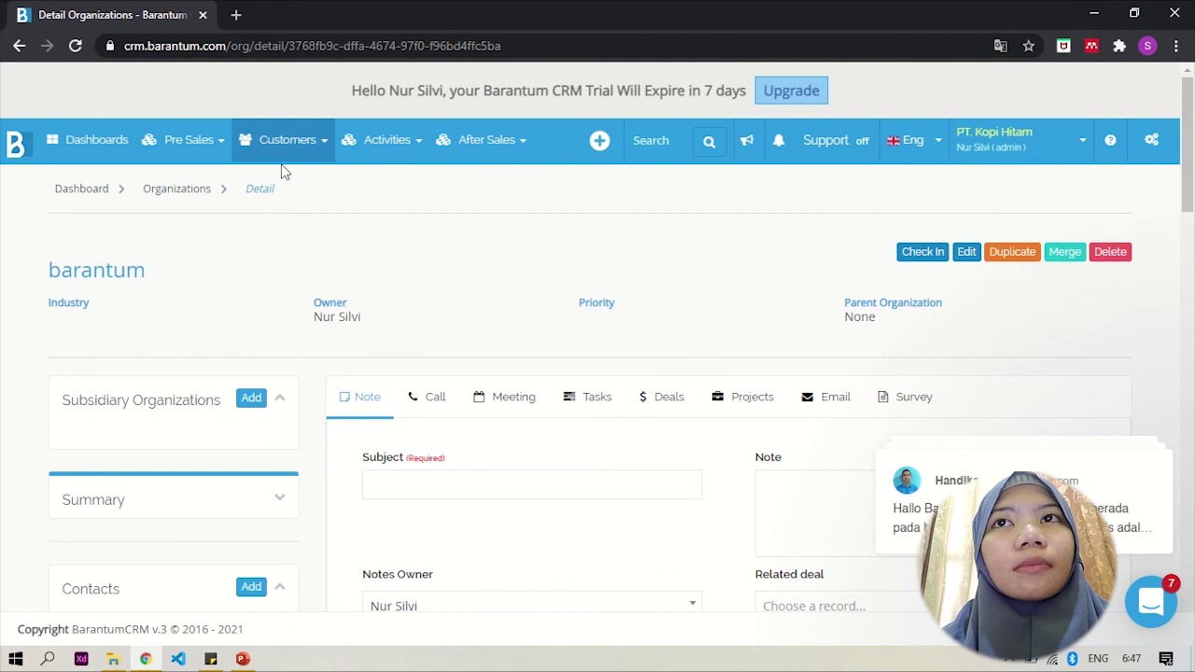
click(284, 160)
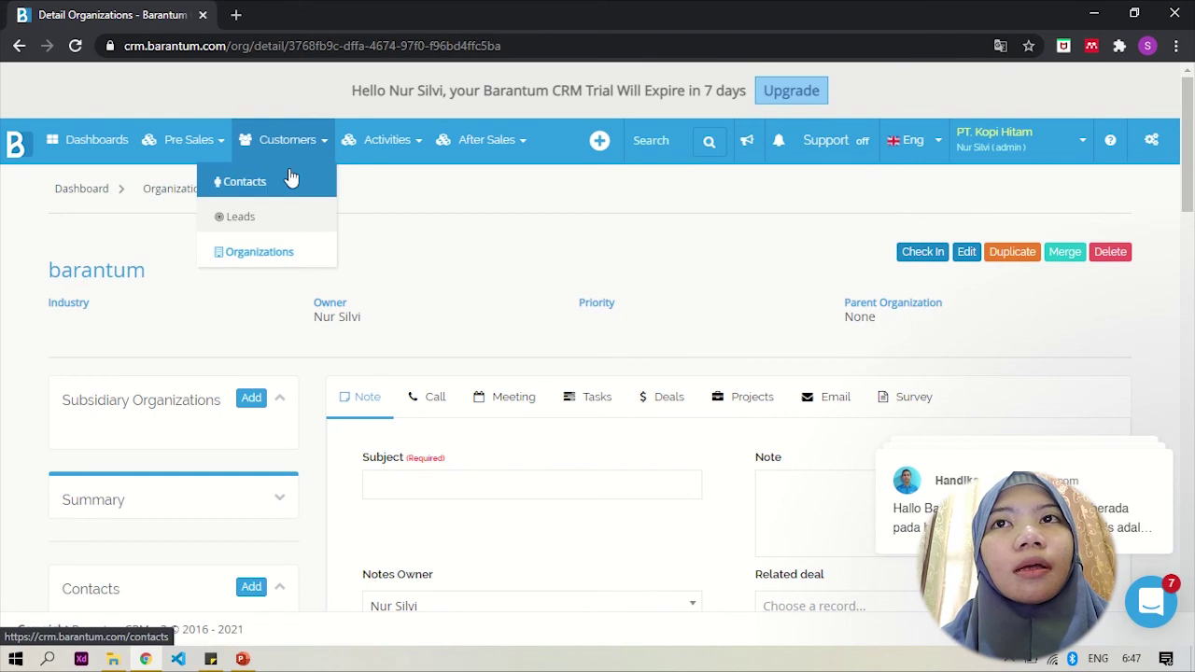
click(218, 144)
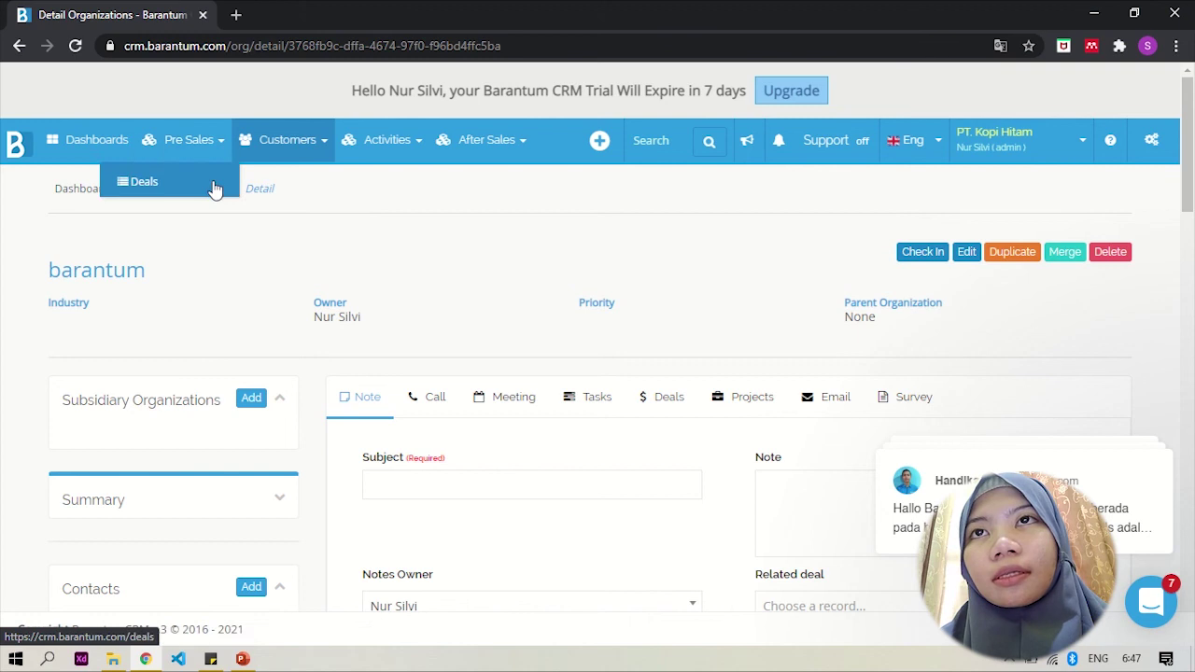
Step: Go to Deals and switch the list to the pipeline board view
click(214, 187)
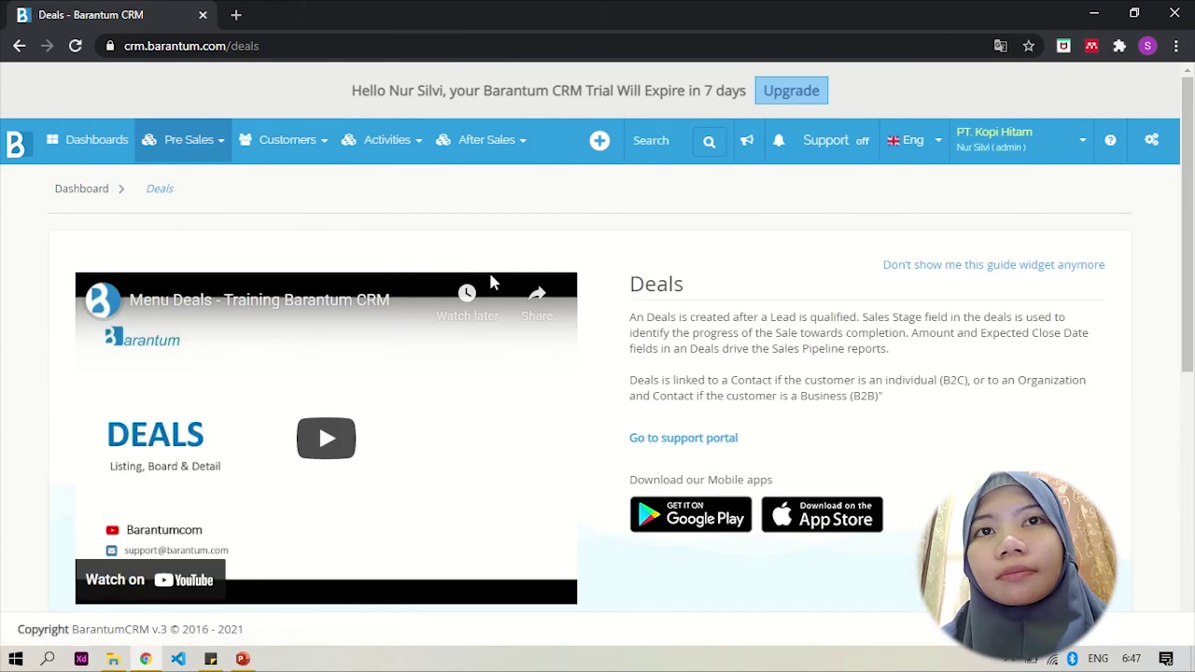
scroll(707, 303, down, 1)
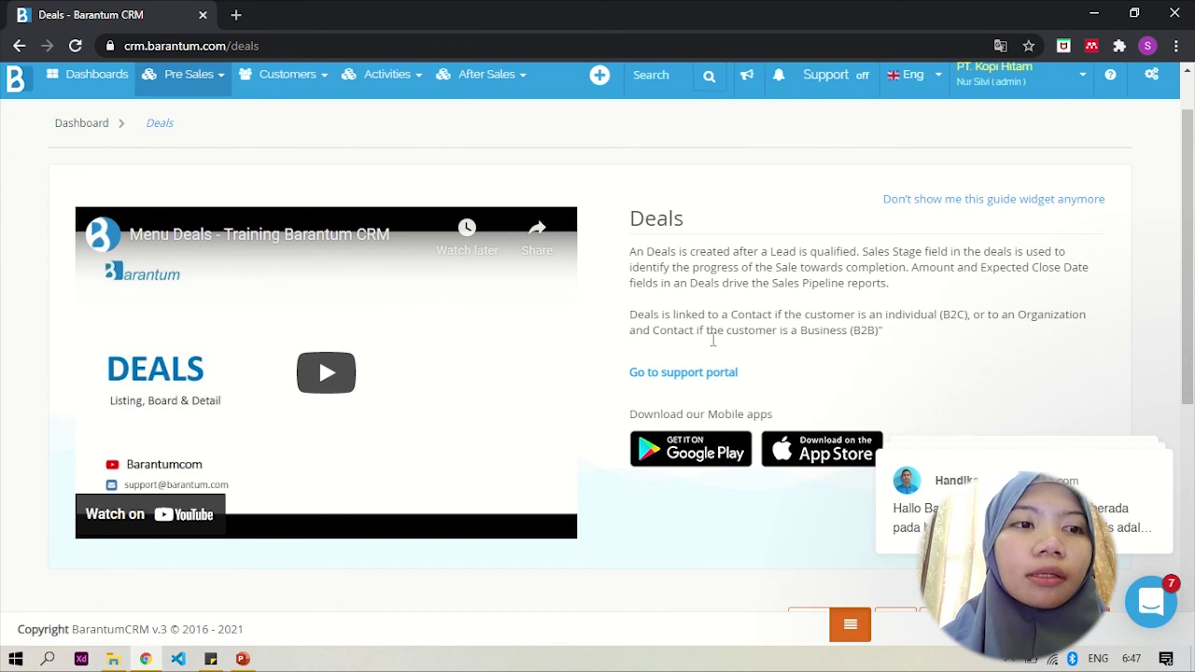
scroll(694, 375, down, 2)
scroll(694, 375, down, 3)
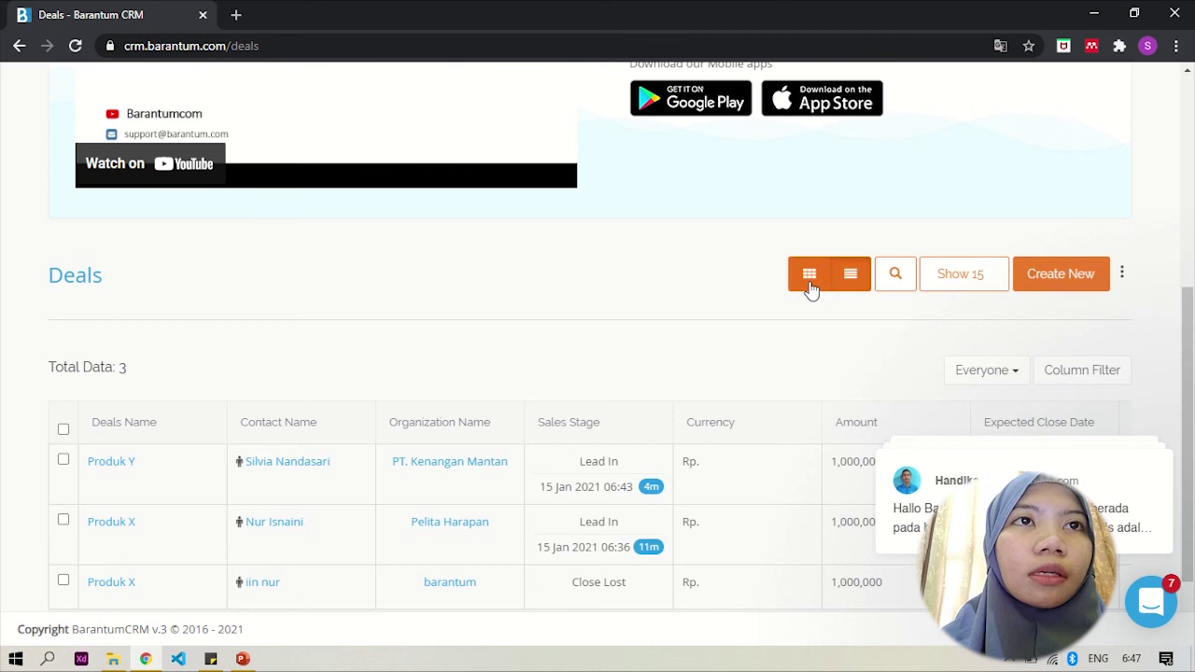
click(809, 280)
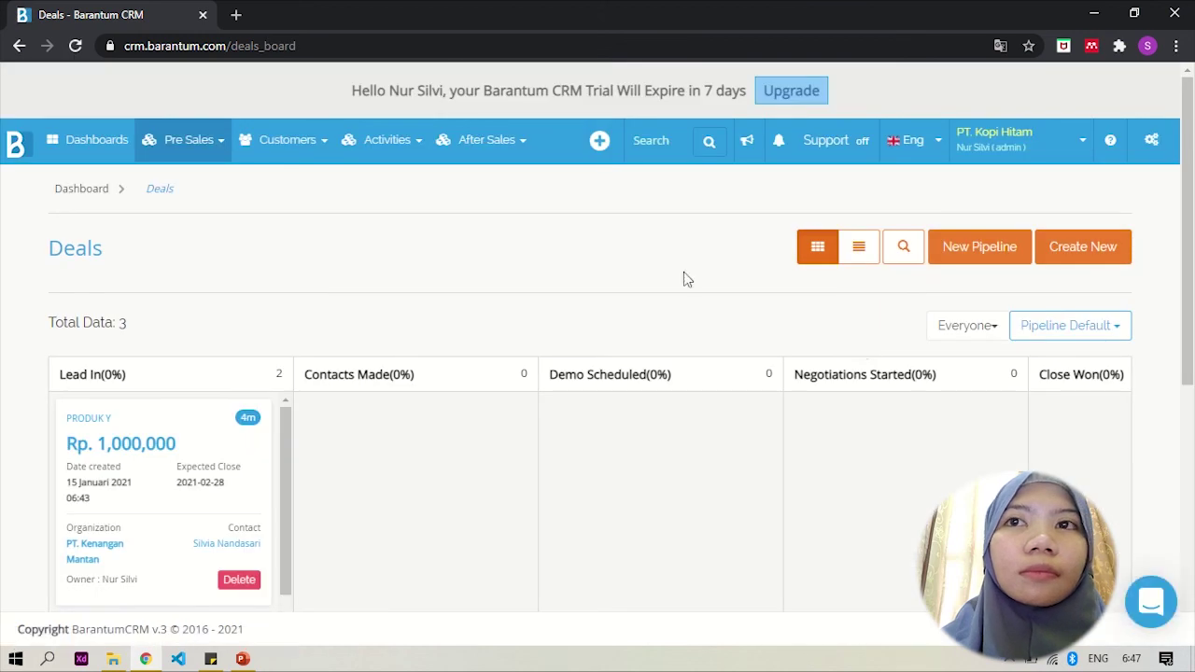
scroll(683, 272, down, 2)
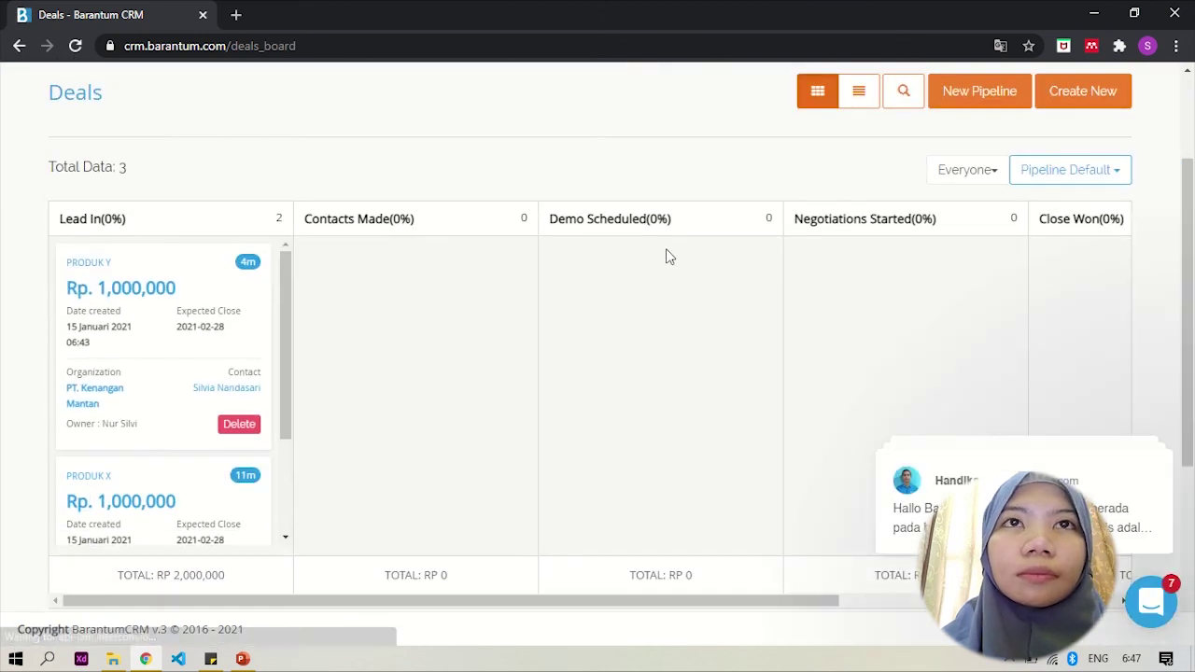
scroll(668, 256, down, 1)
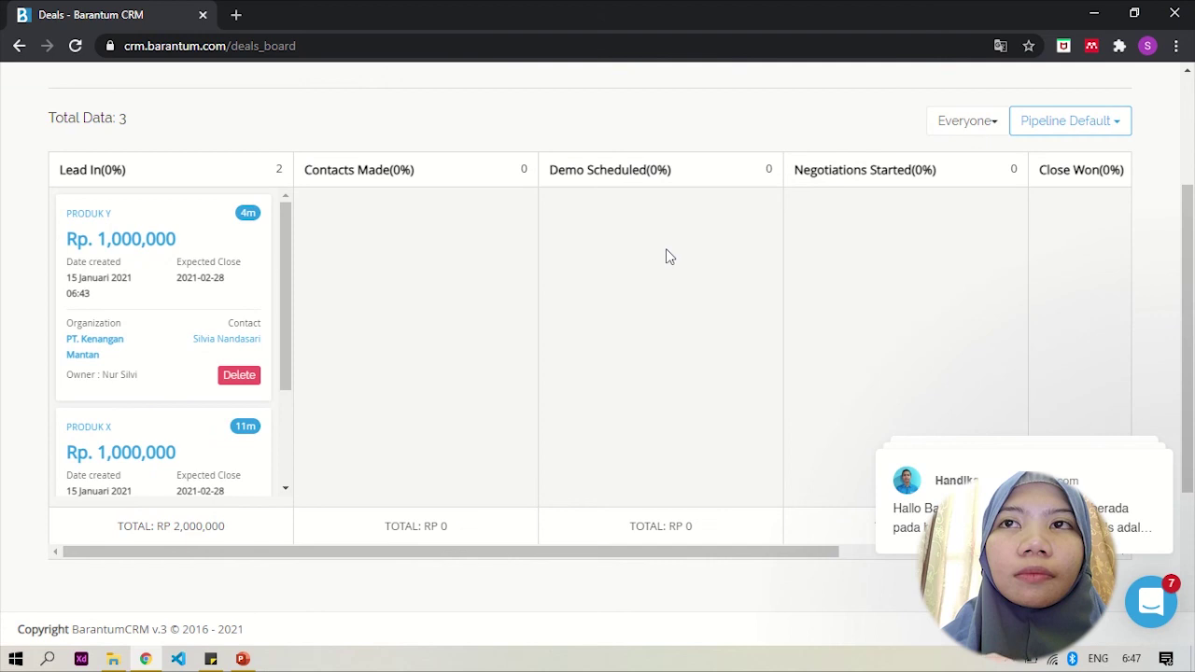
scroll(668, 255, down, 2)
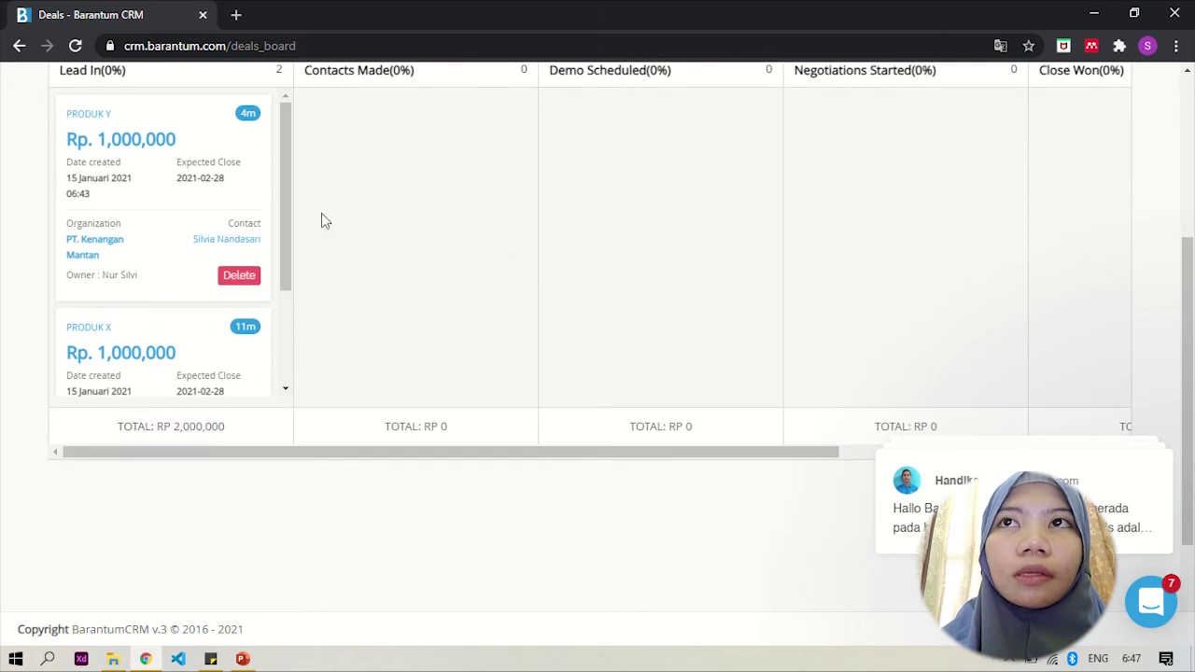
Step: Drag the Produk Y card through Demo Scheduled and leave it in Contacts Made
drag(283, 196, 256, 127)
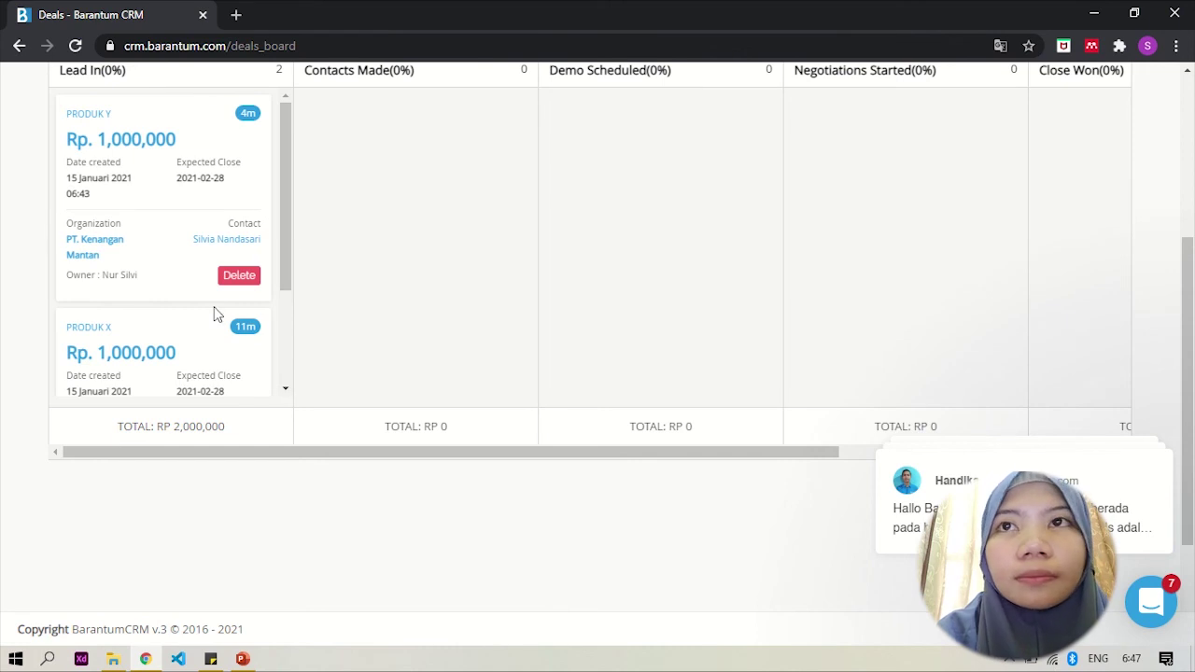
drag(185, 245, 395, 237)
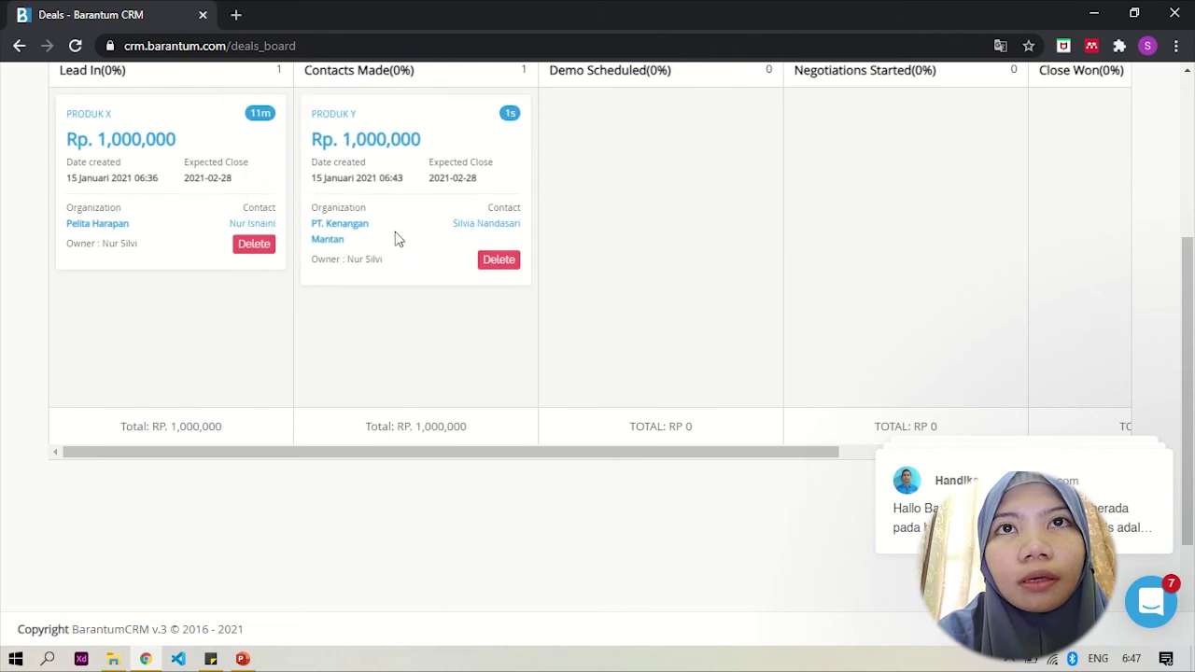
drag(395, 173, 589, 184)
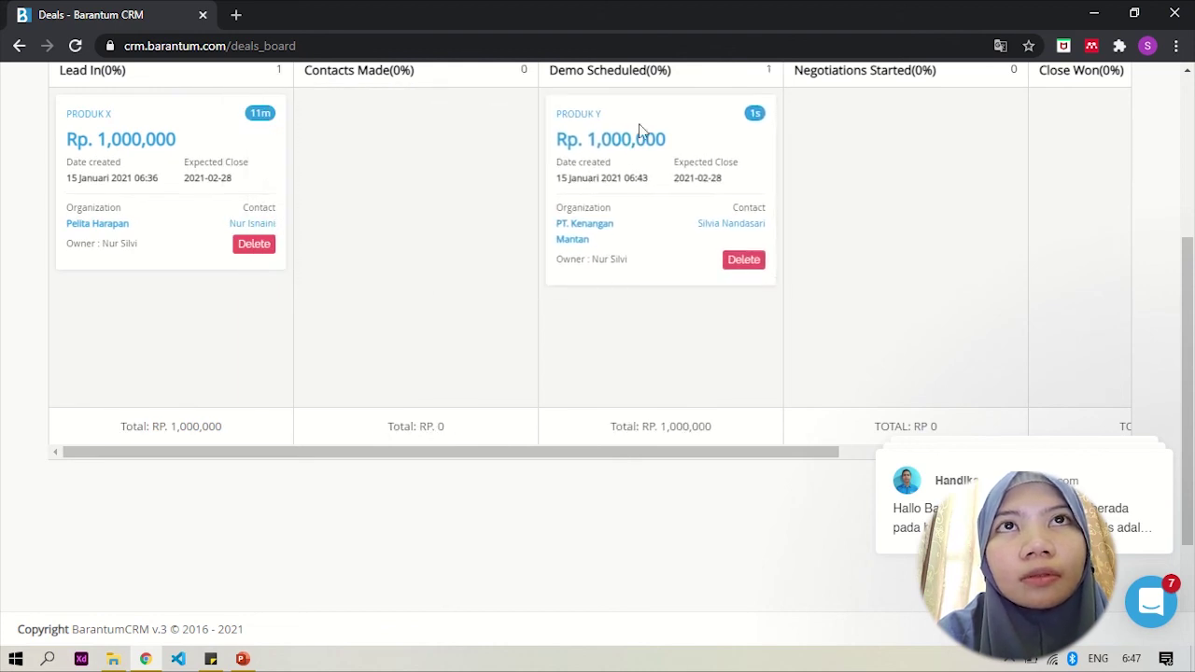
drag(638, 123, 429, 147)
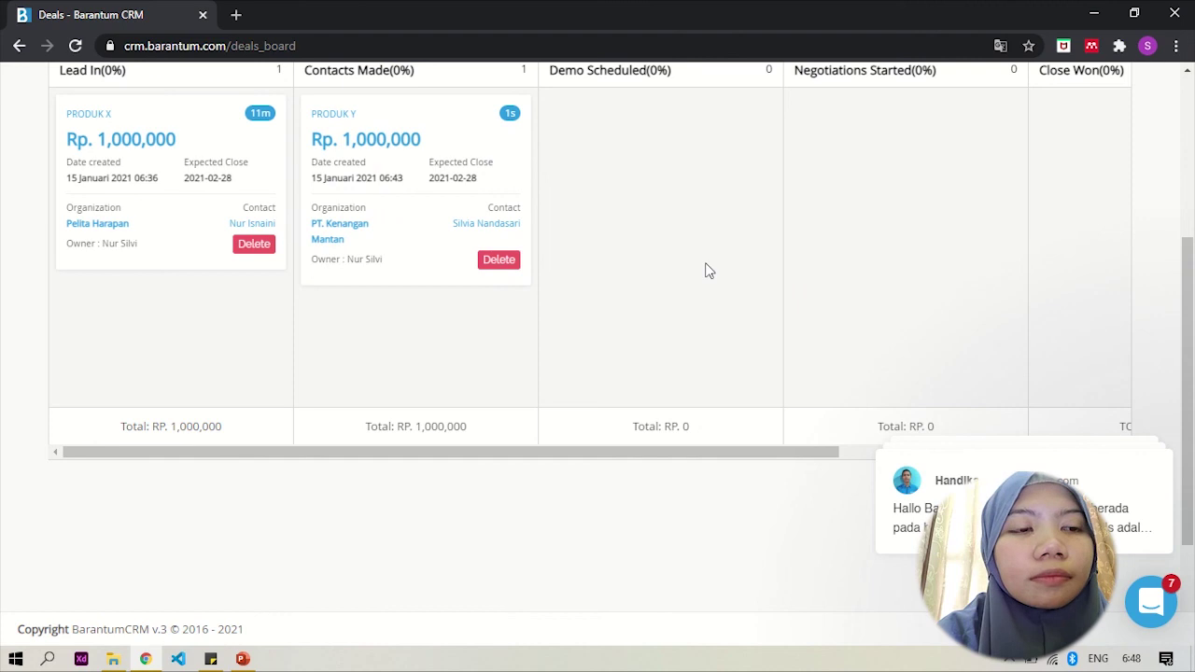
scroll(706, 271, down, 1)
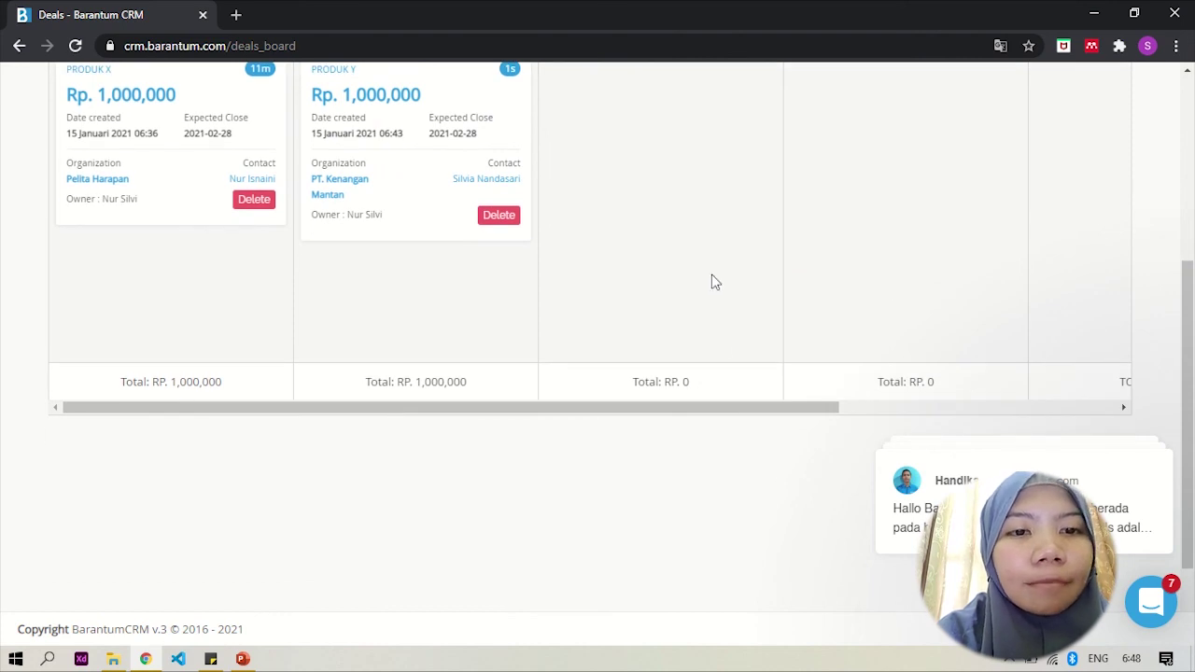
scroll(717, 344, up, 2)
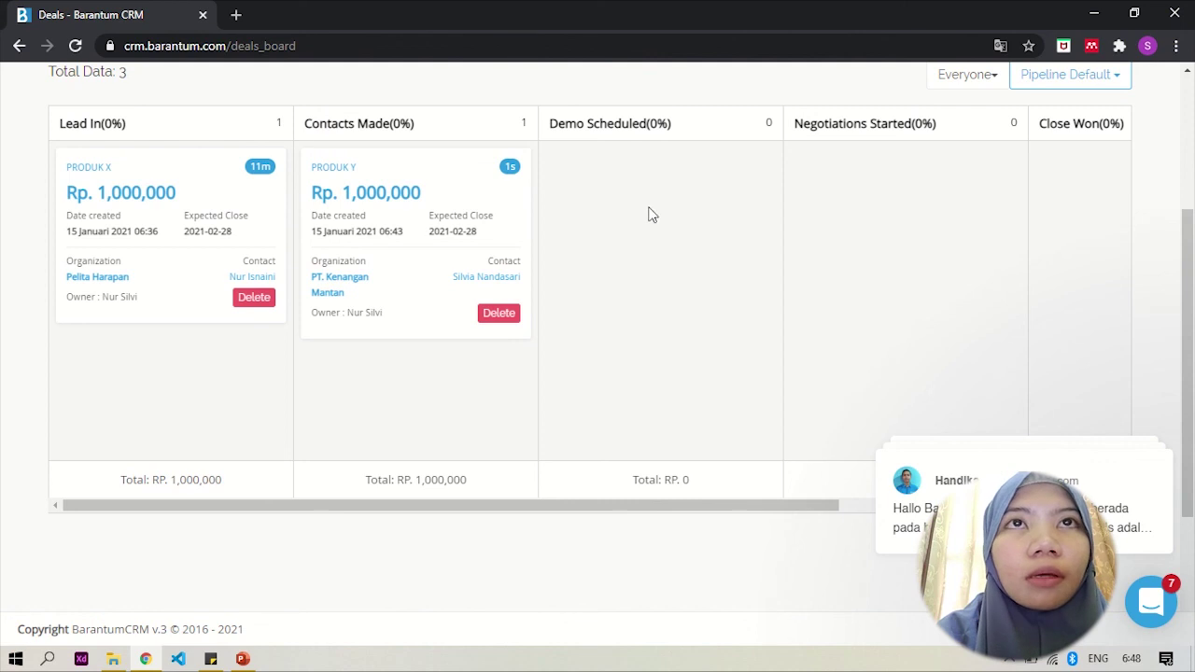
Step: Open Produk Y's details, advance it to Demo Scheduled, then choose the Close Lost stage
click(342, 176)
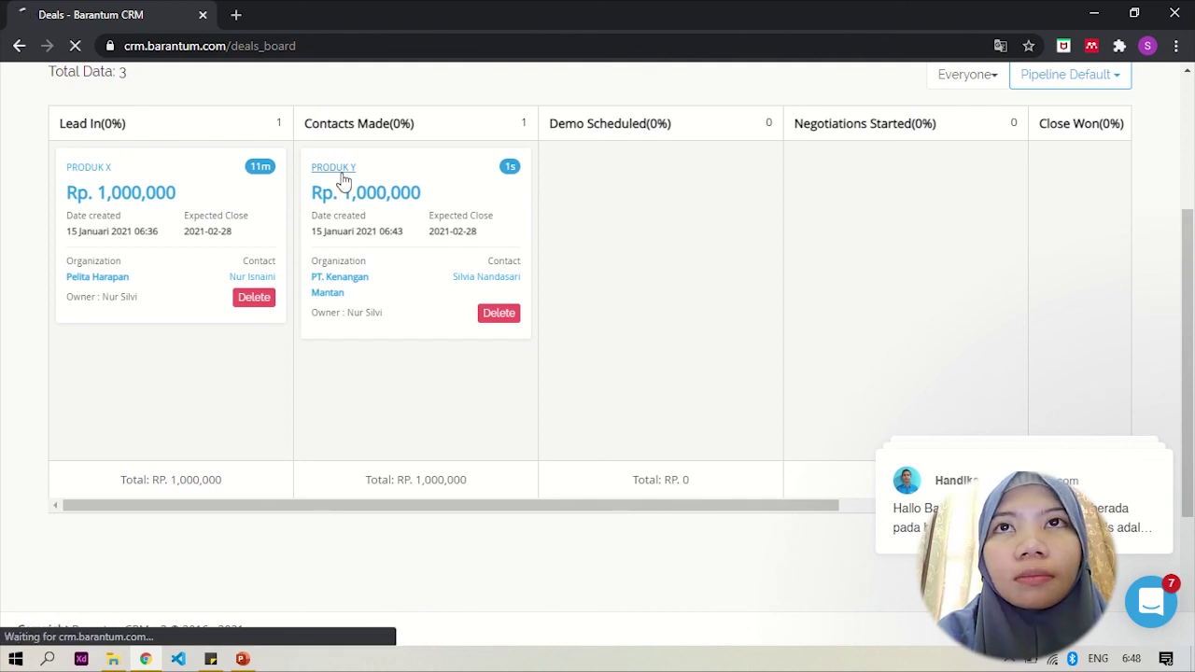
scroll(481, 289, down, 3)
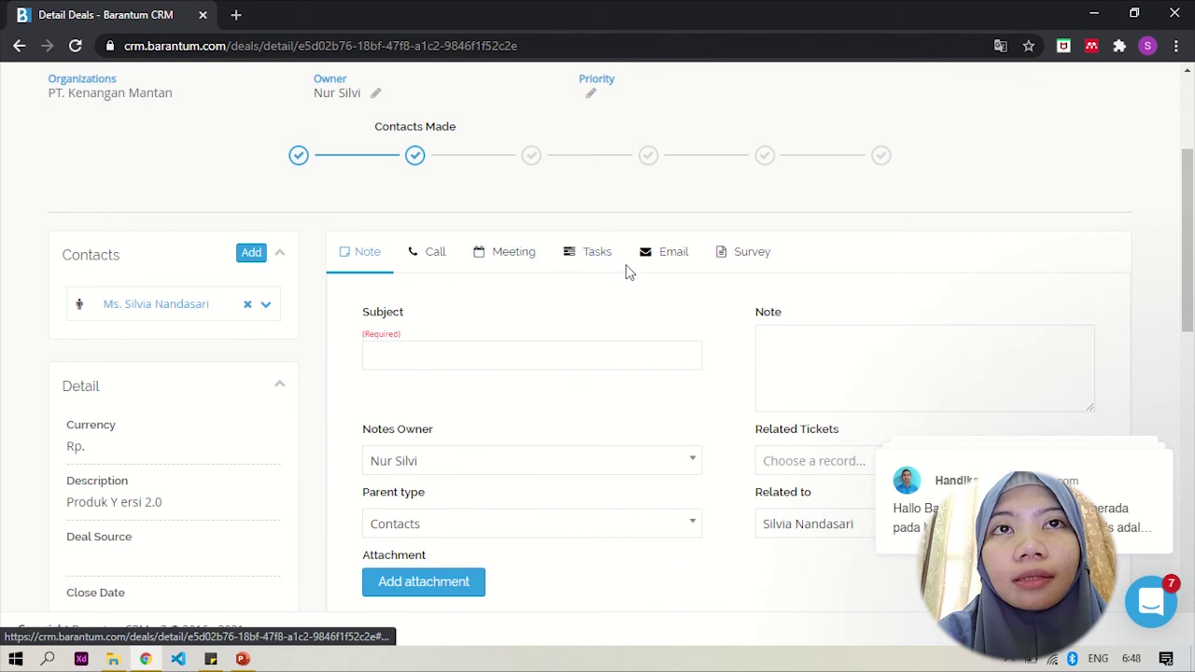
scroll(675, 294, down, 2)
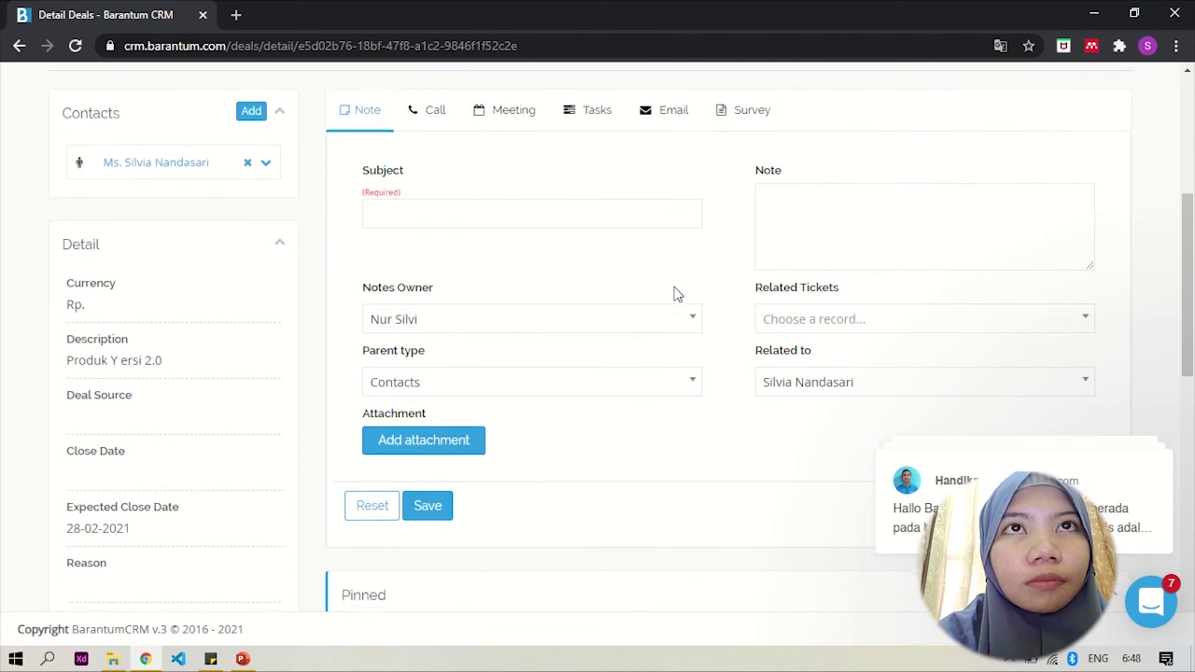
scroll(676, 294, up, 2)
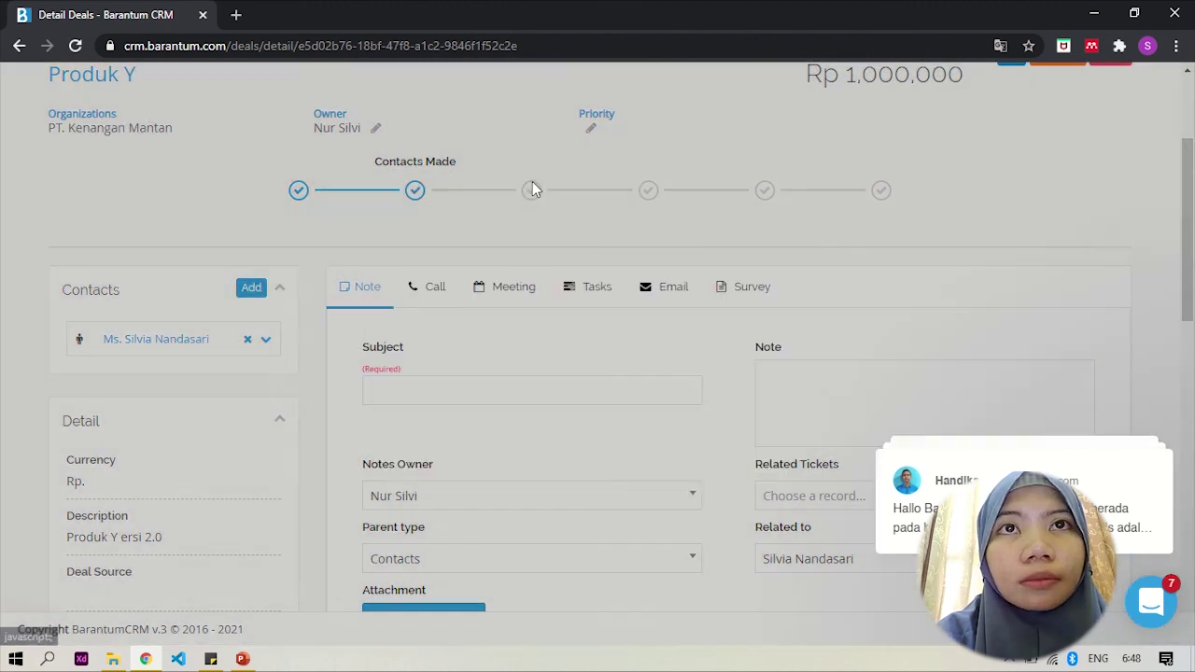
click(532, 190)
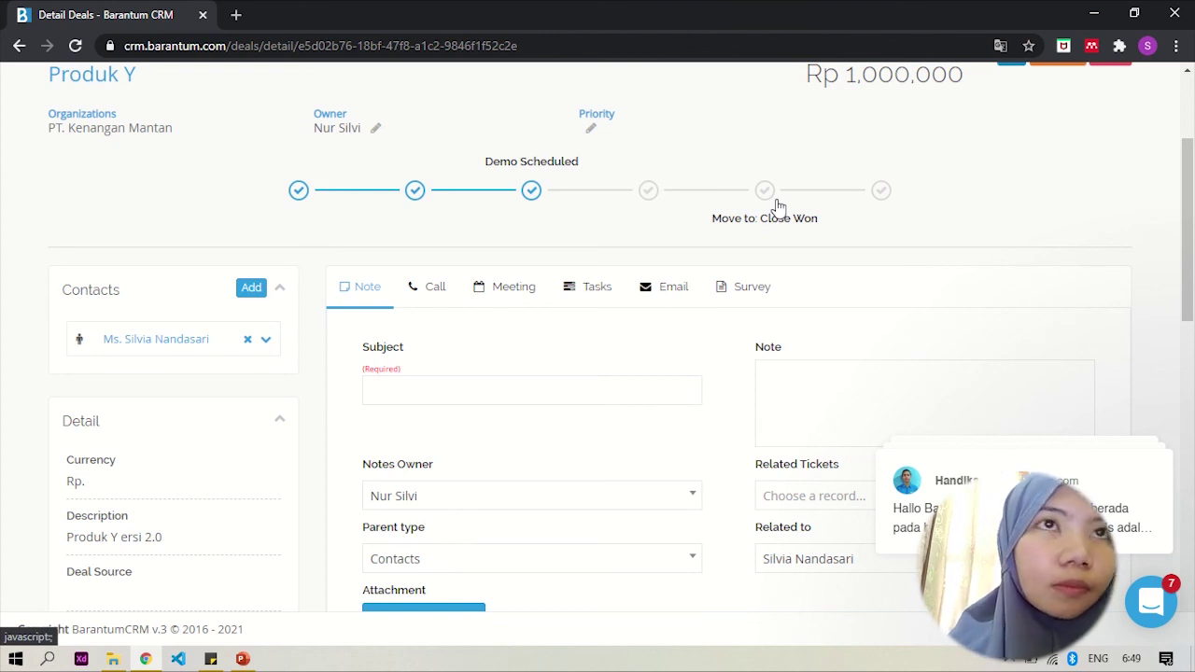
click(880, 193)
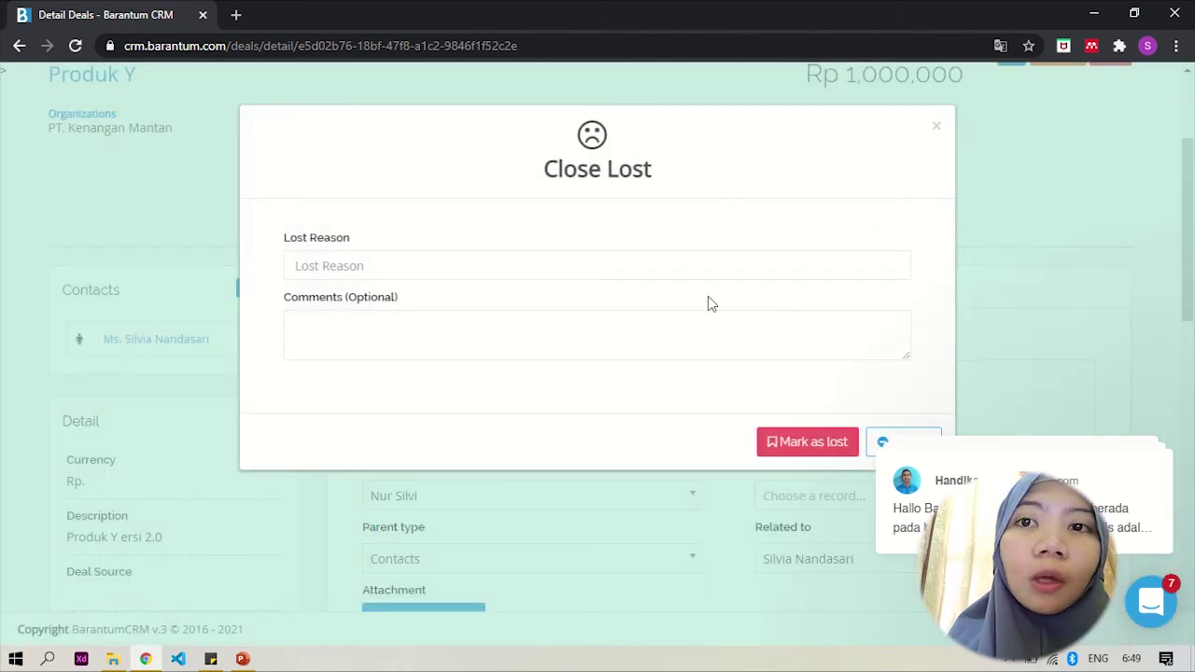
Step: Mark Produk Y as lost with reason 'masalah harga' and comment 'Terdapat kompetitor'
click(608, 260)
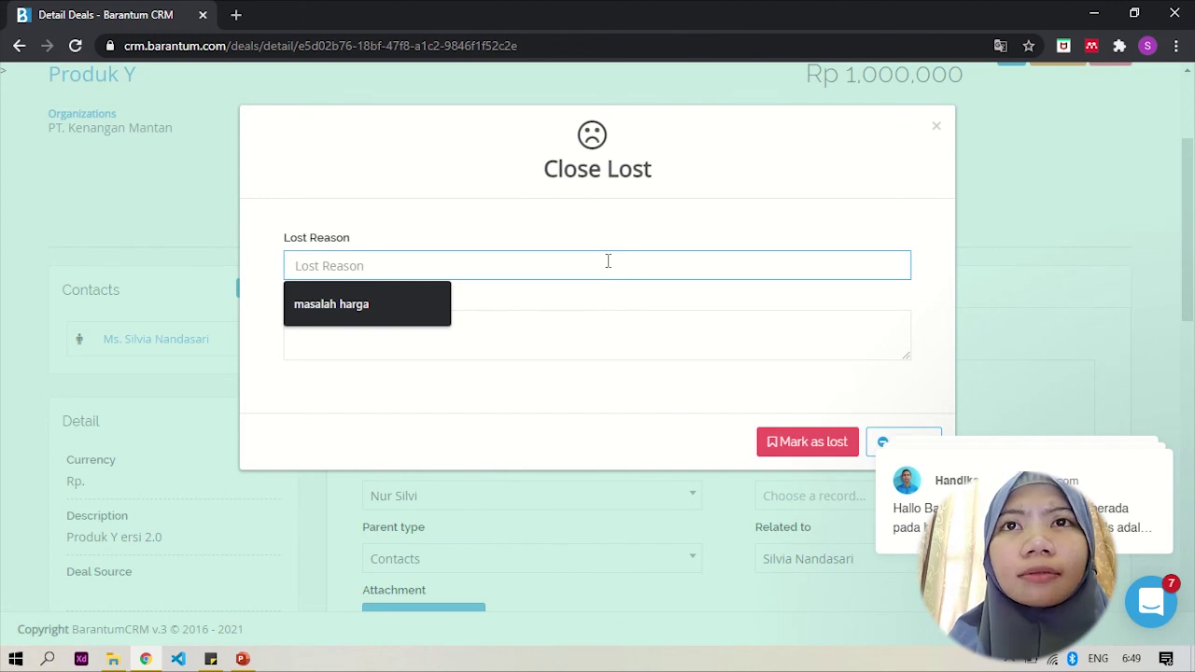
click(418, 298)
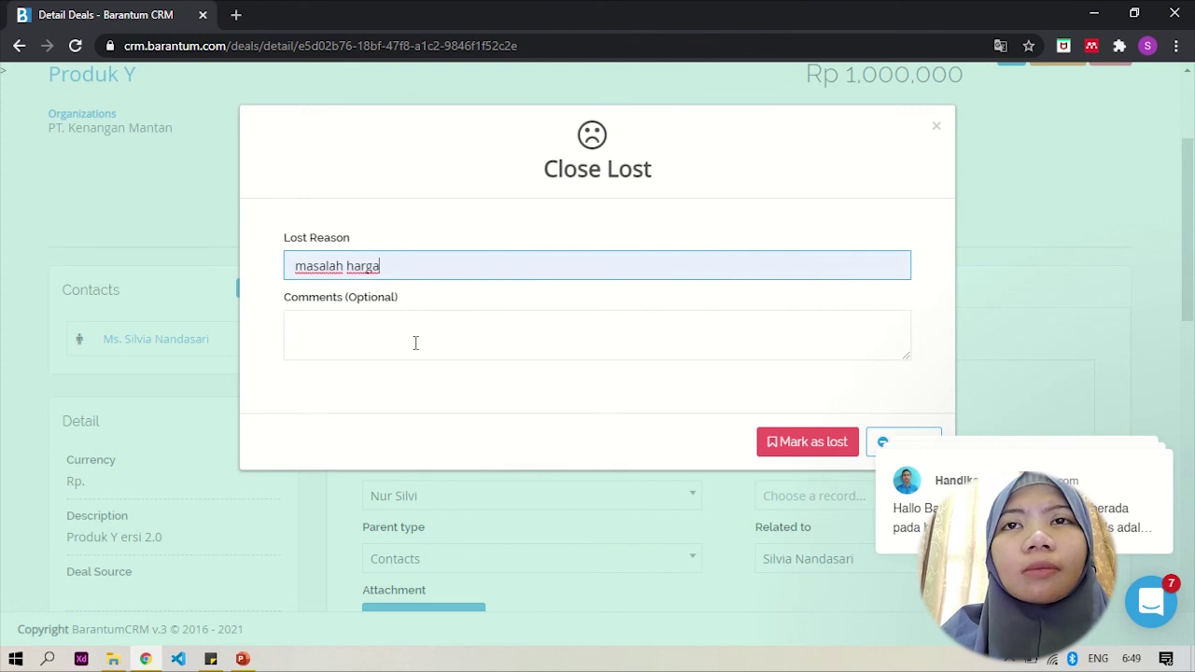
click(415, 343)
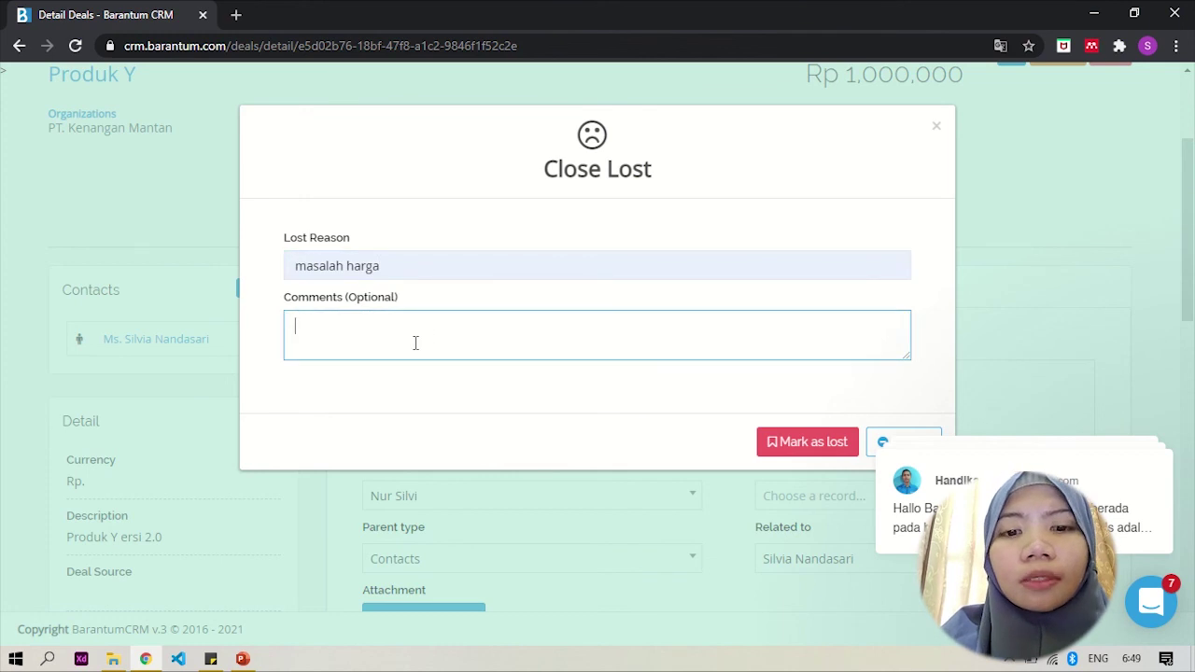
text(T)
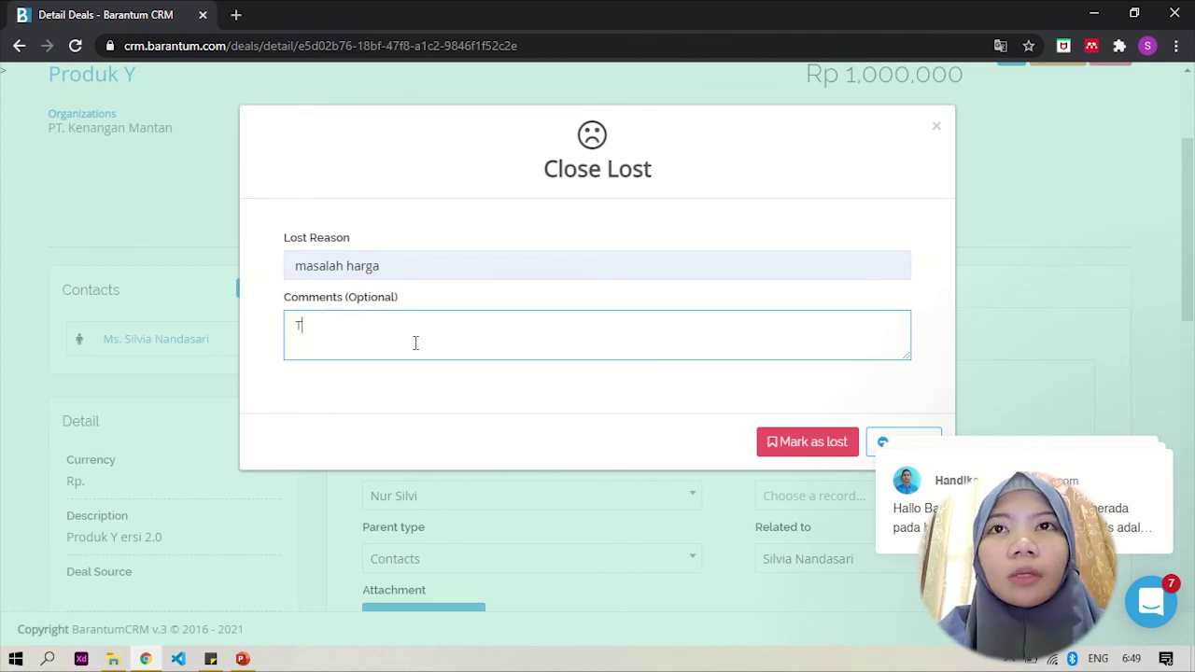
text(erdapat)
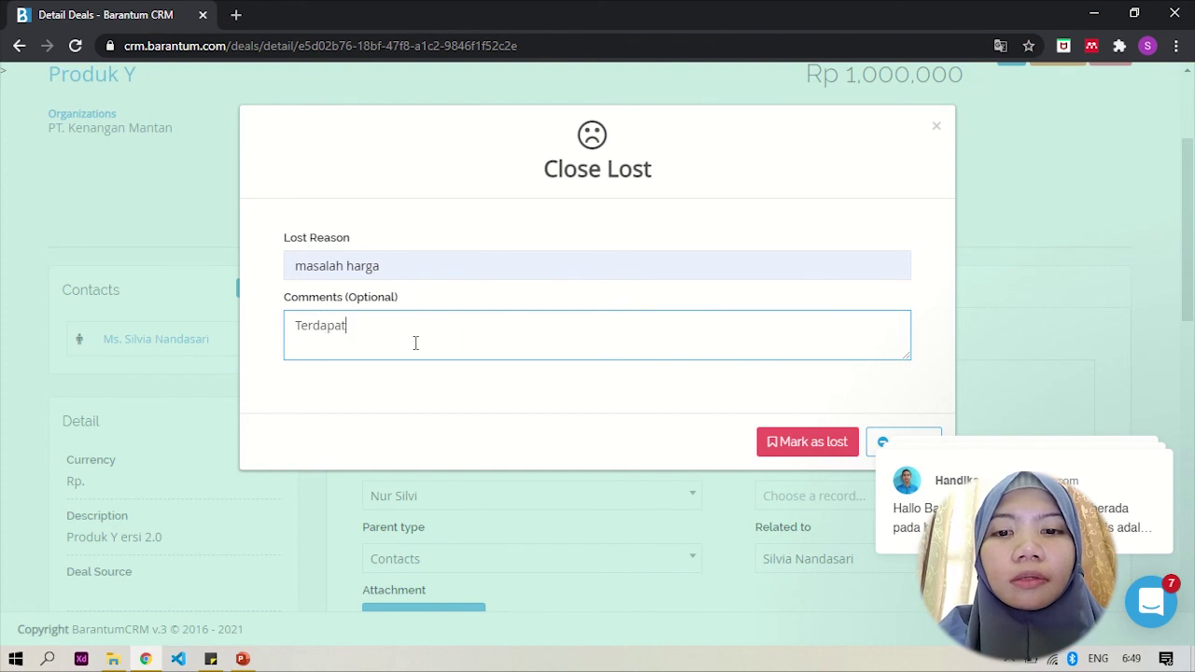
text( kompetitor)
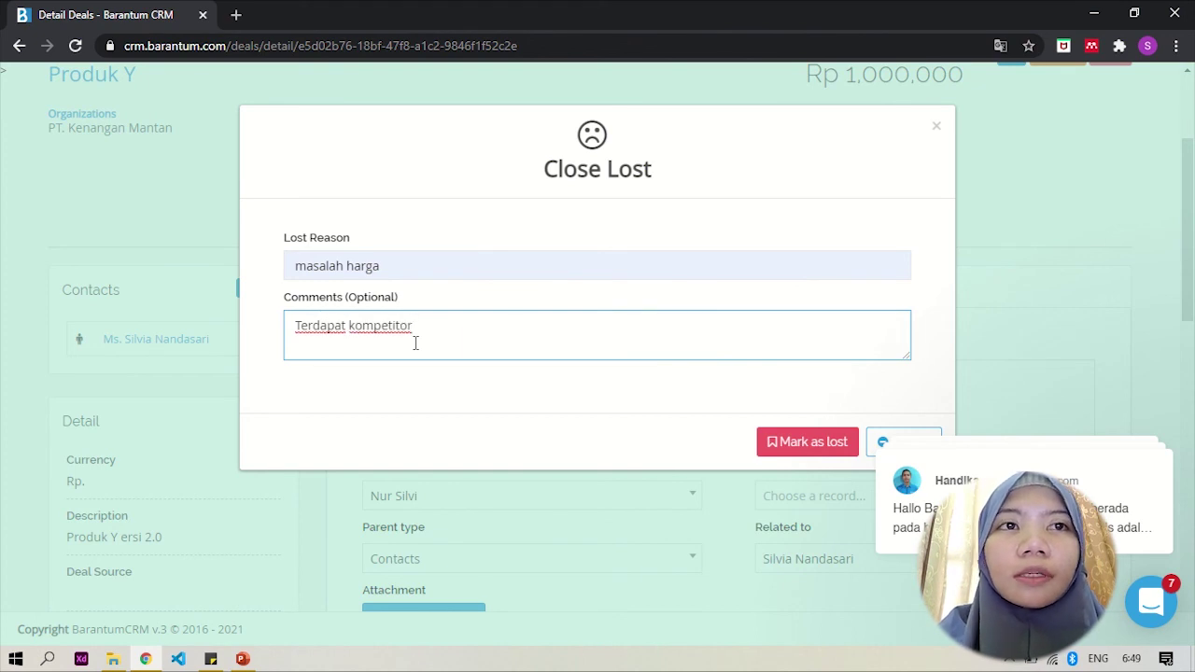
click(771, 449)
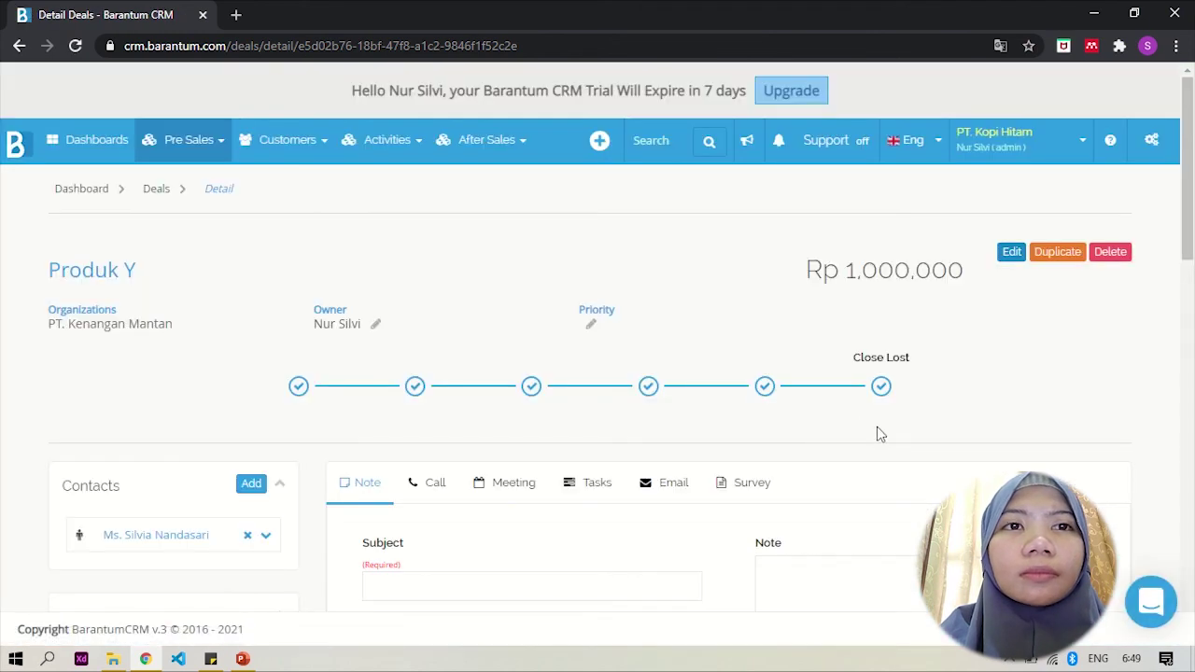
Step: Leave the Close Lost Produk Y page for the Deals list under Pre Sales
scroll(877, 435, down, 3)
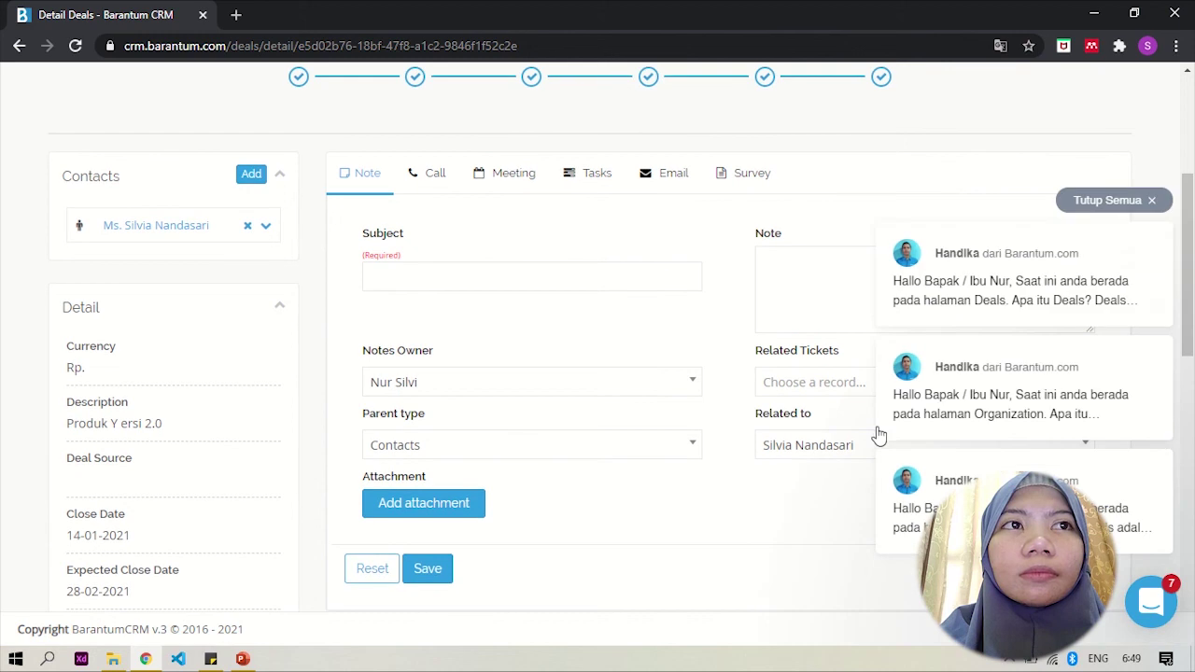
scroll(787, 422, up, 3)
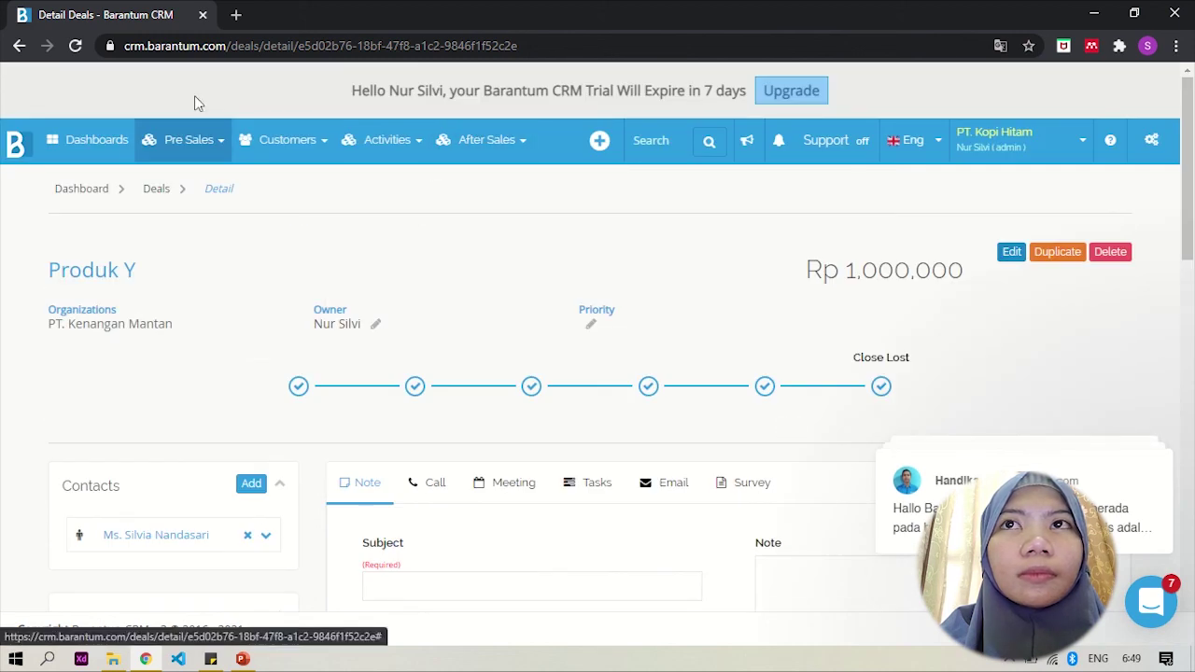
click(201, 140)
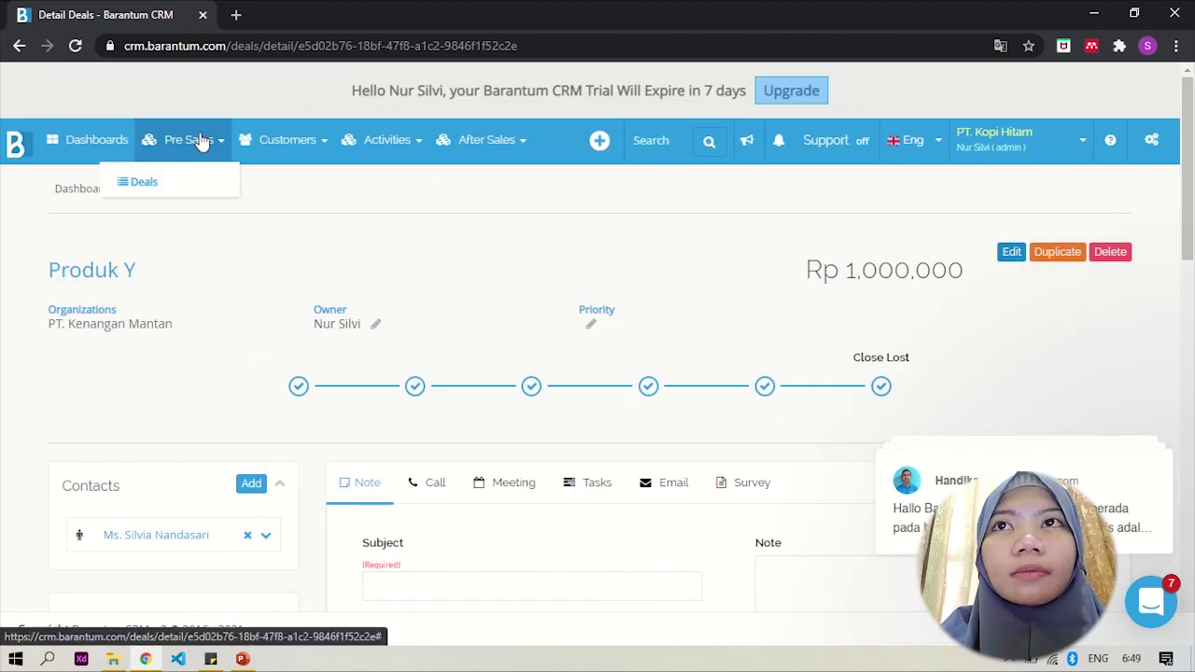
click(206, 191)
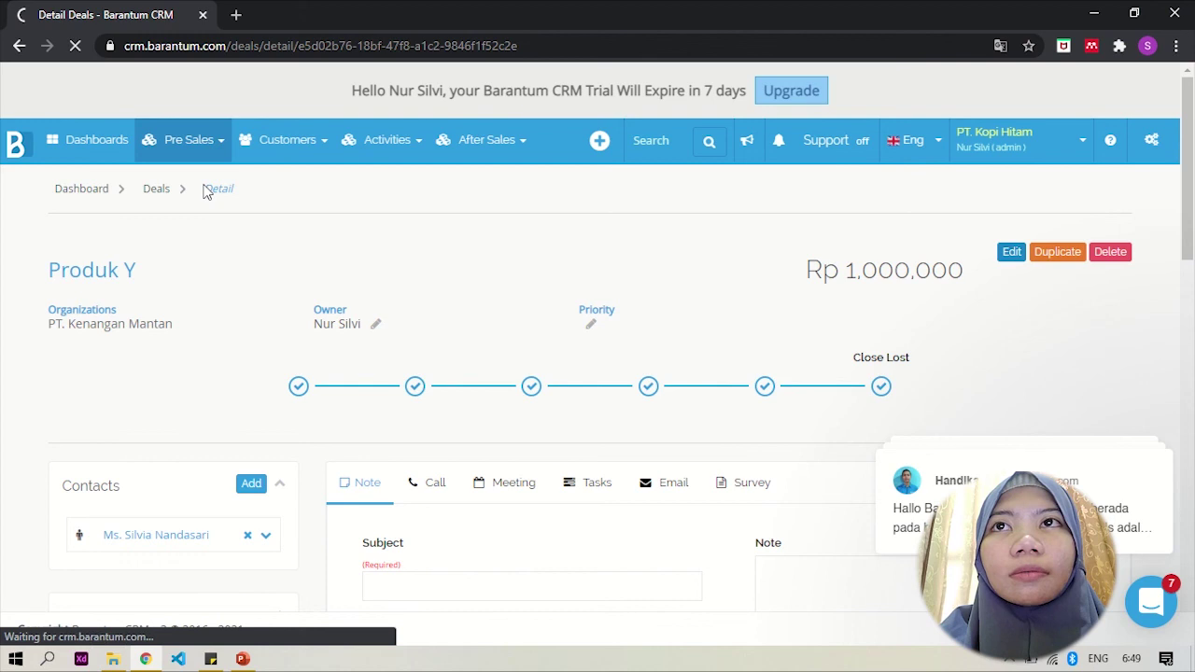
Step: Scroll the Deals list to confirm Produk Y shows Close Lost, then return to the top
scroll(243, 339, down, 4)
scroll(242, 341, down, 2)
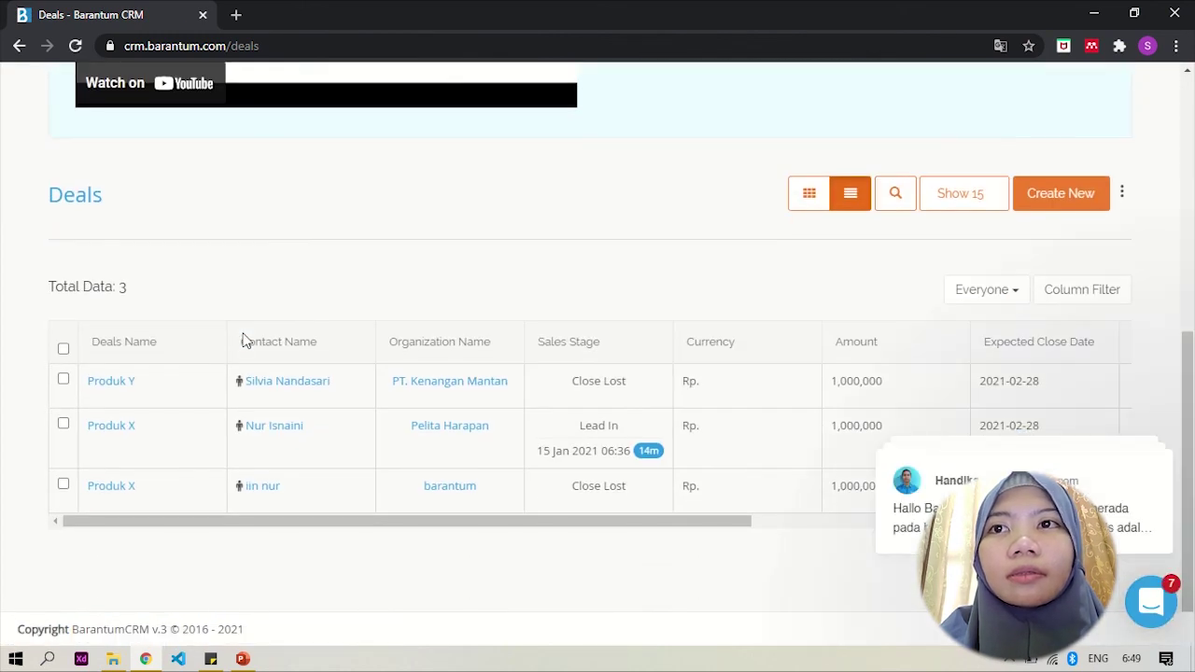
scroll(320, 322, up, 1)
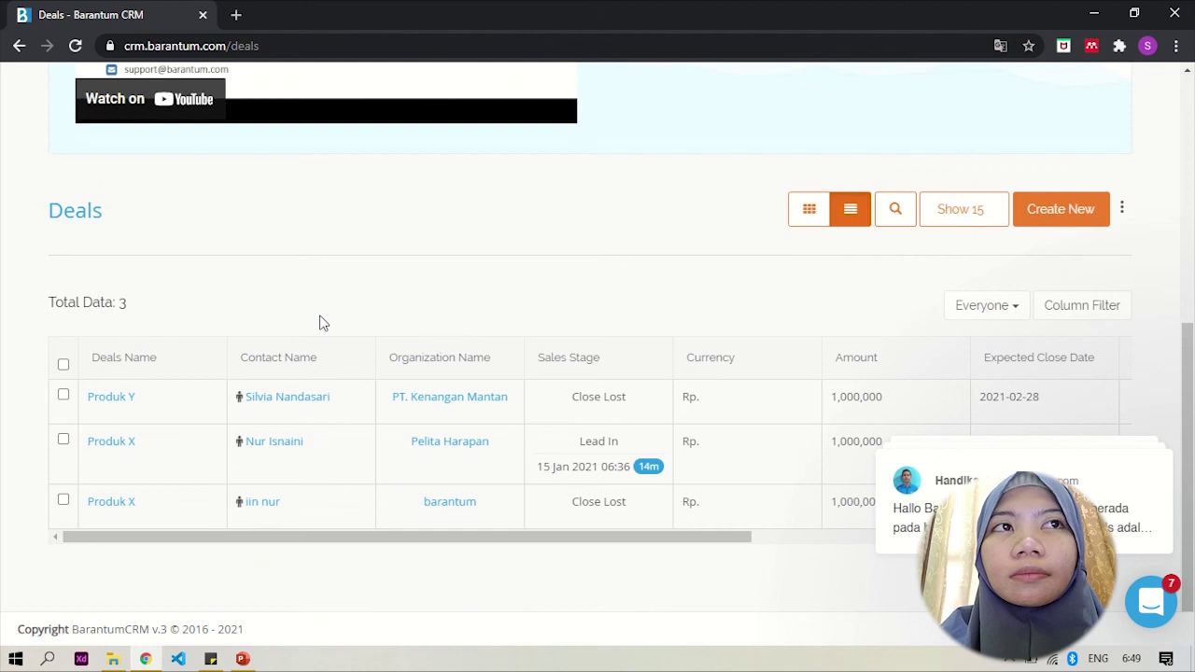
scroll(321, 322, up, 1)
scroll(319, 322, up, 5)
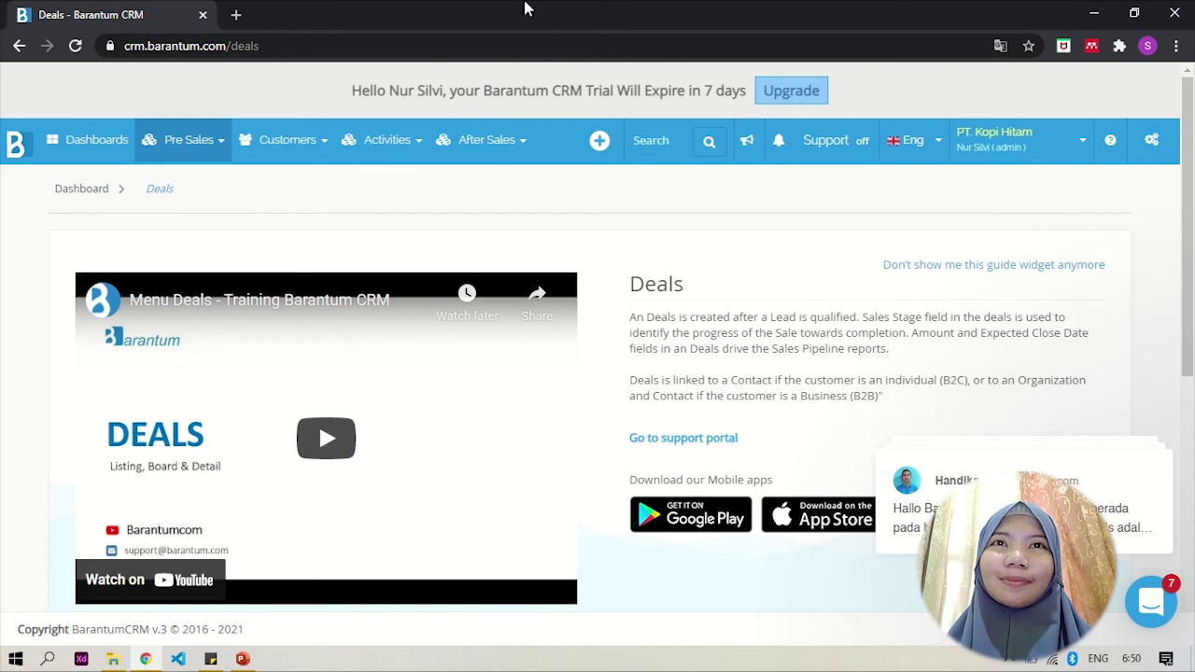
mouse_move(530, 6)
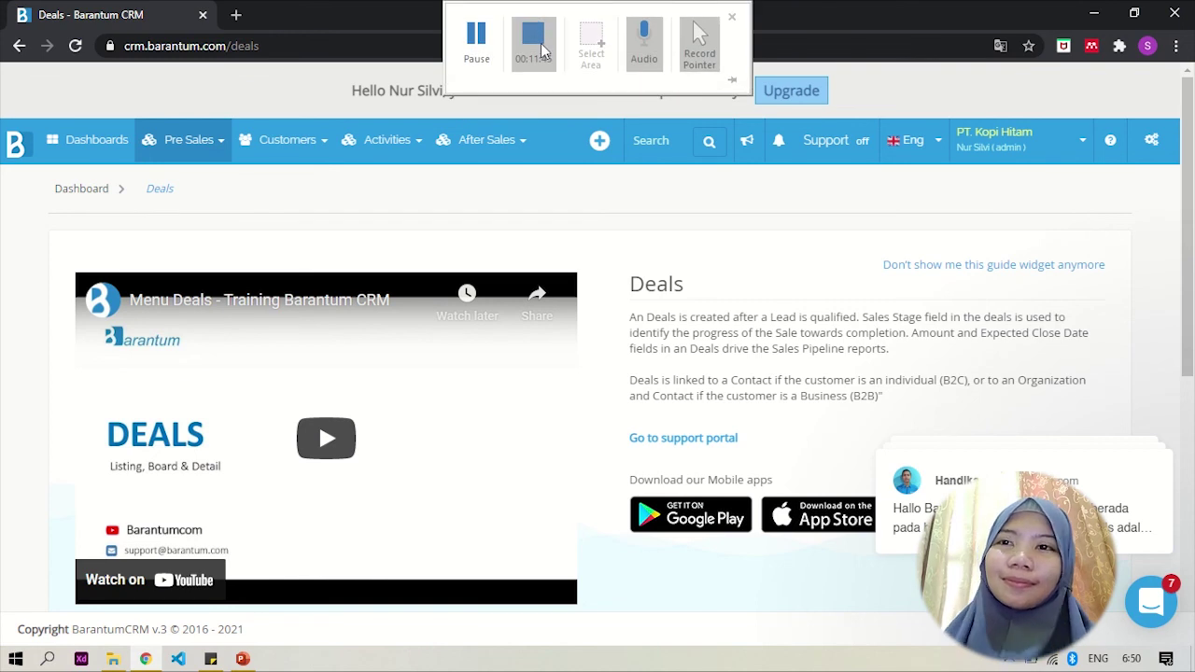